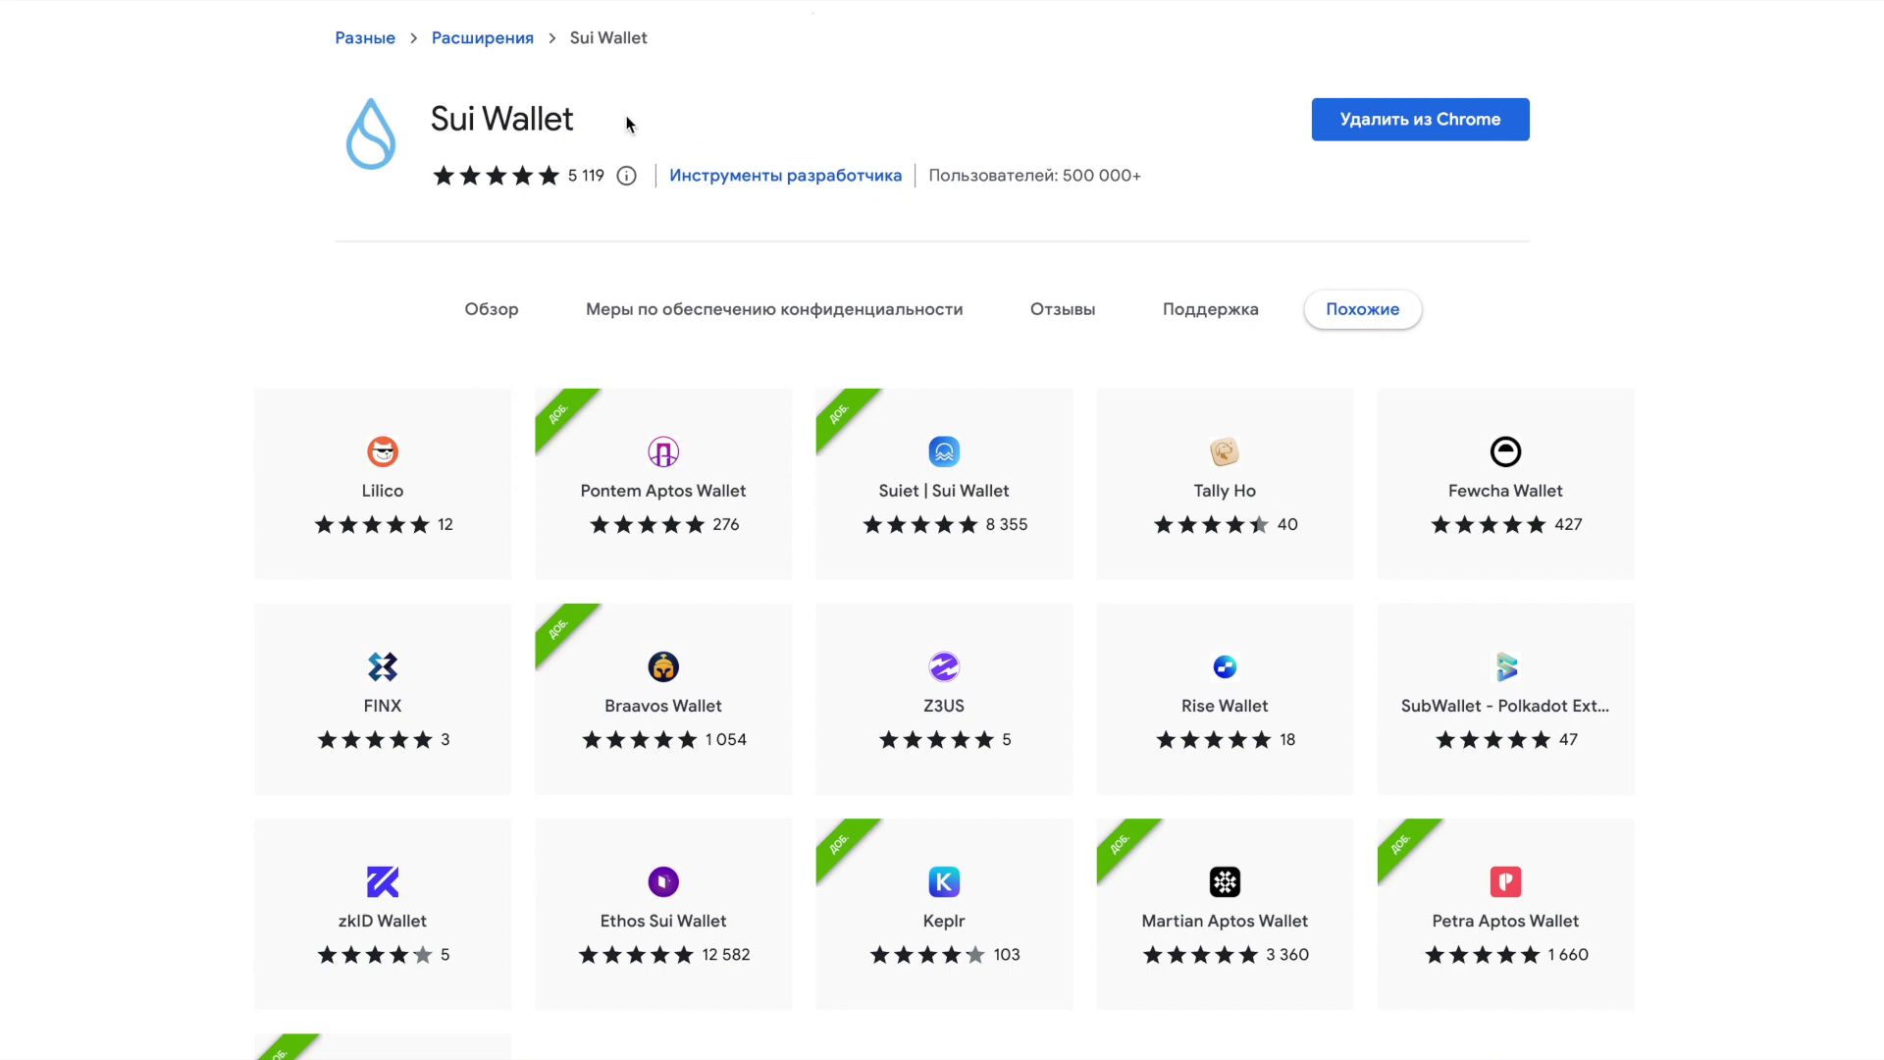
# Step: Open the Sui Wallet extension popup from the Chrome toolbar to view its 0.048989848 SUI balance
pyautogui.moveTo(451, 116); pyautogui.dragTo(575, 98)
pyautogui.click(656, 84)
pyautogui.click(1795, 16)
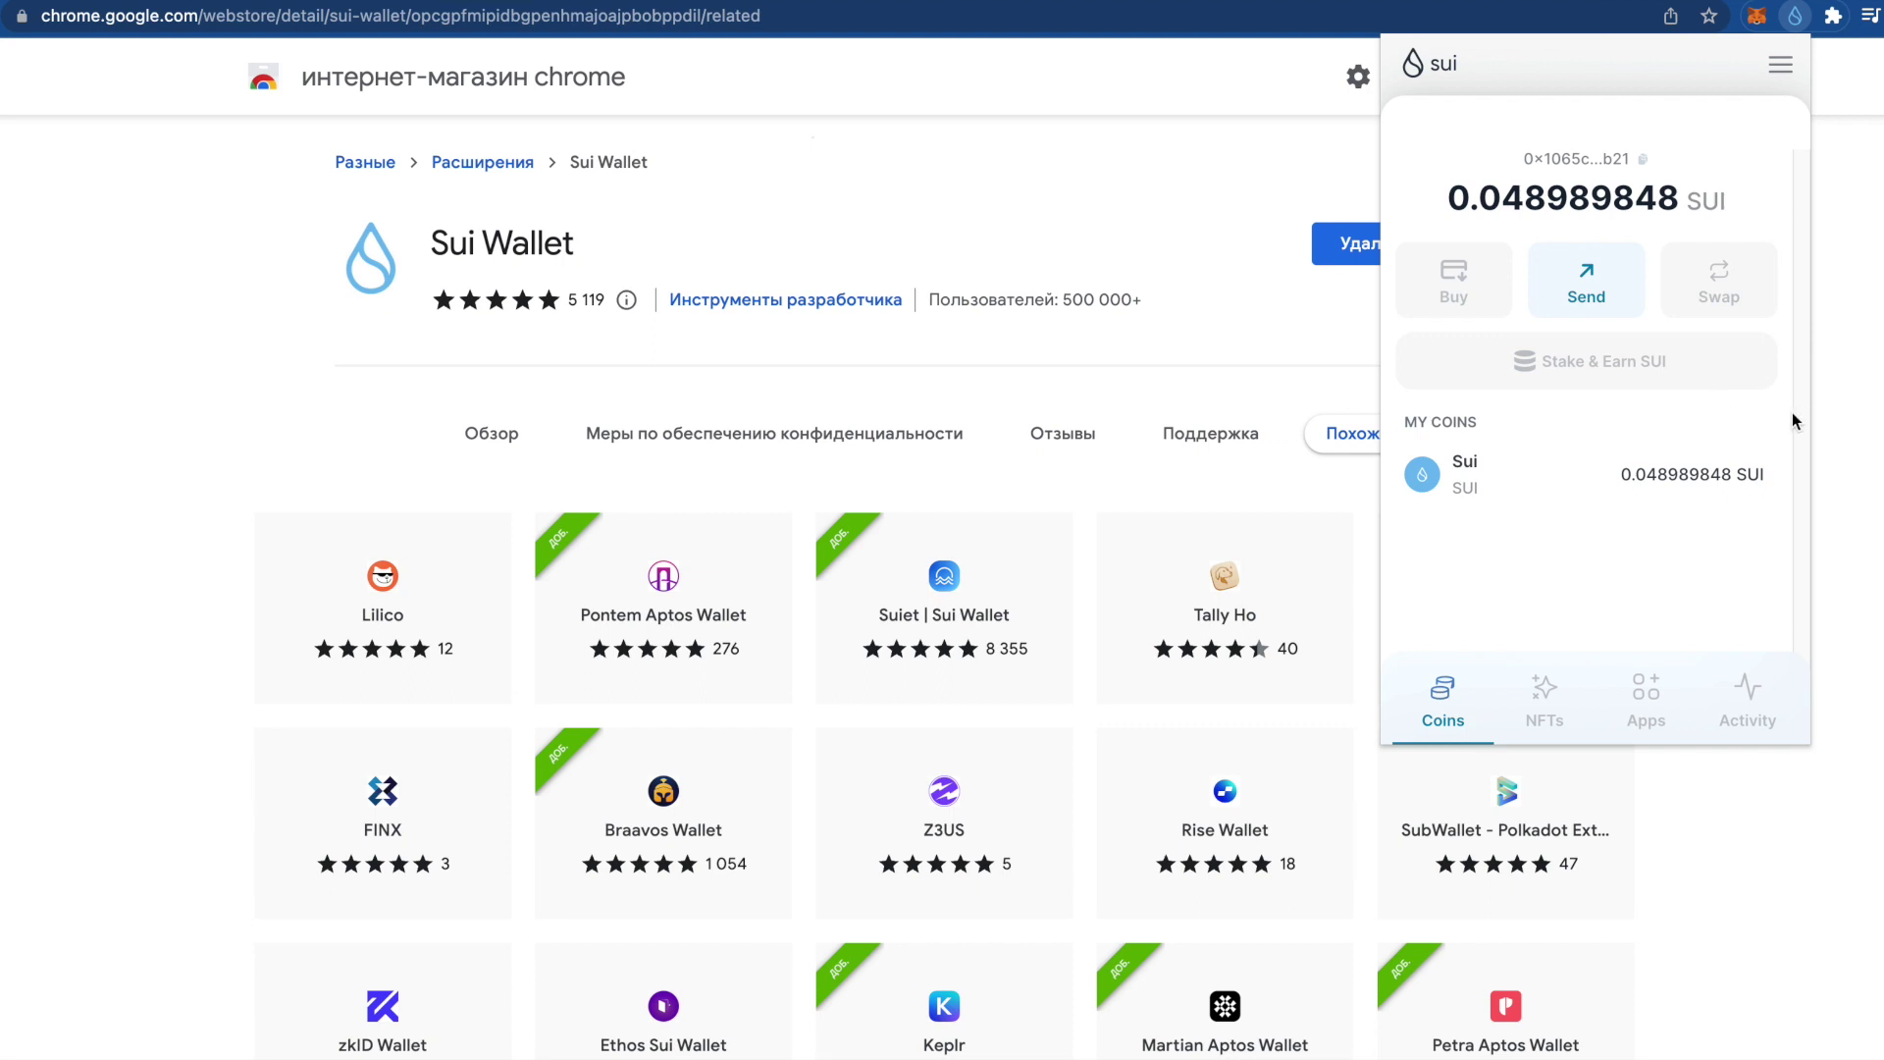
# Step: Post '!faucet' with the copied wallet address in #devnet-faucet and see SuiBot refuse the request
pyautogui.click(1644, 160)
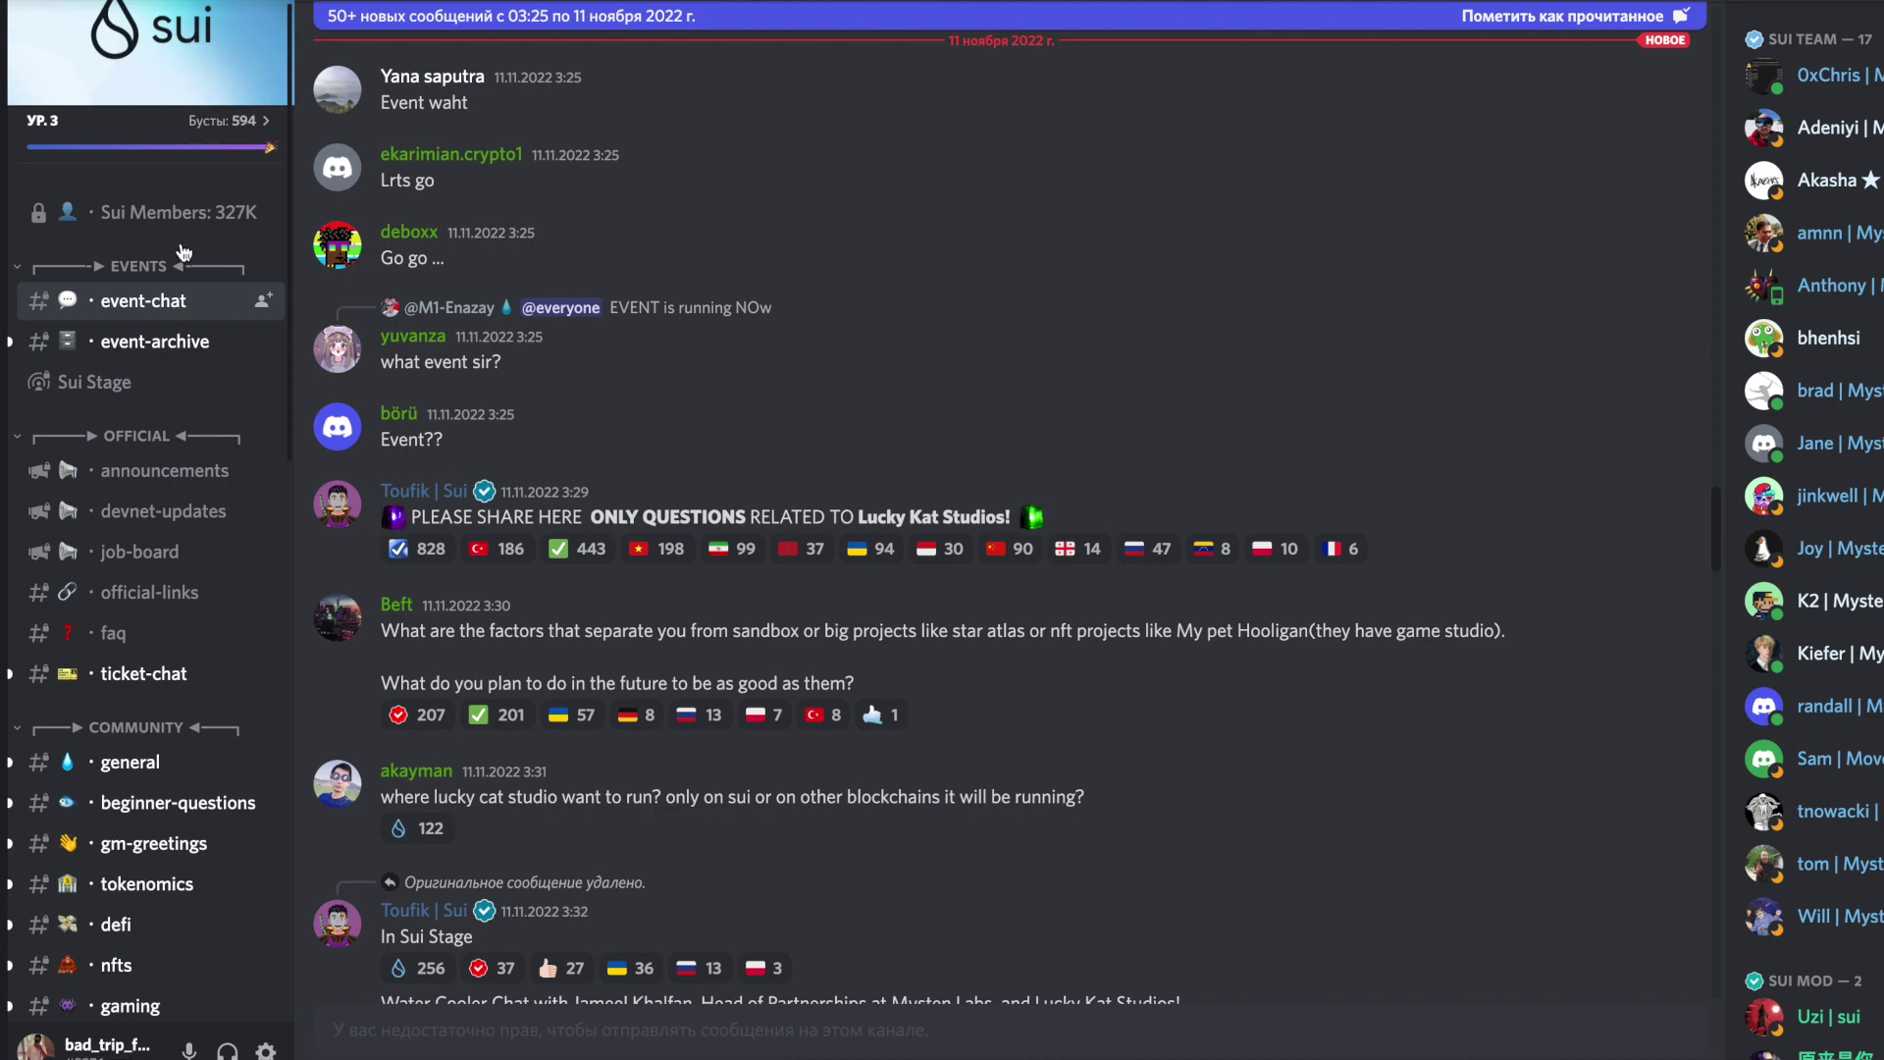
pyautogui.scroll(-9, 140, 579)
pyautogui.click(156, 855)
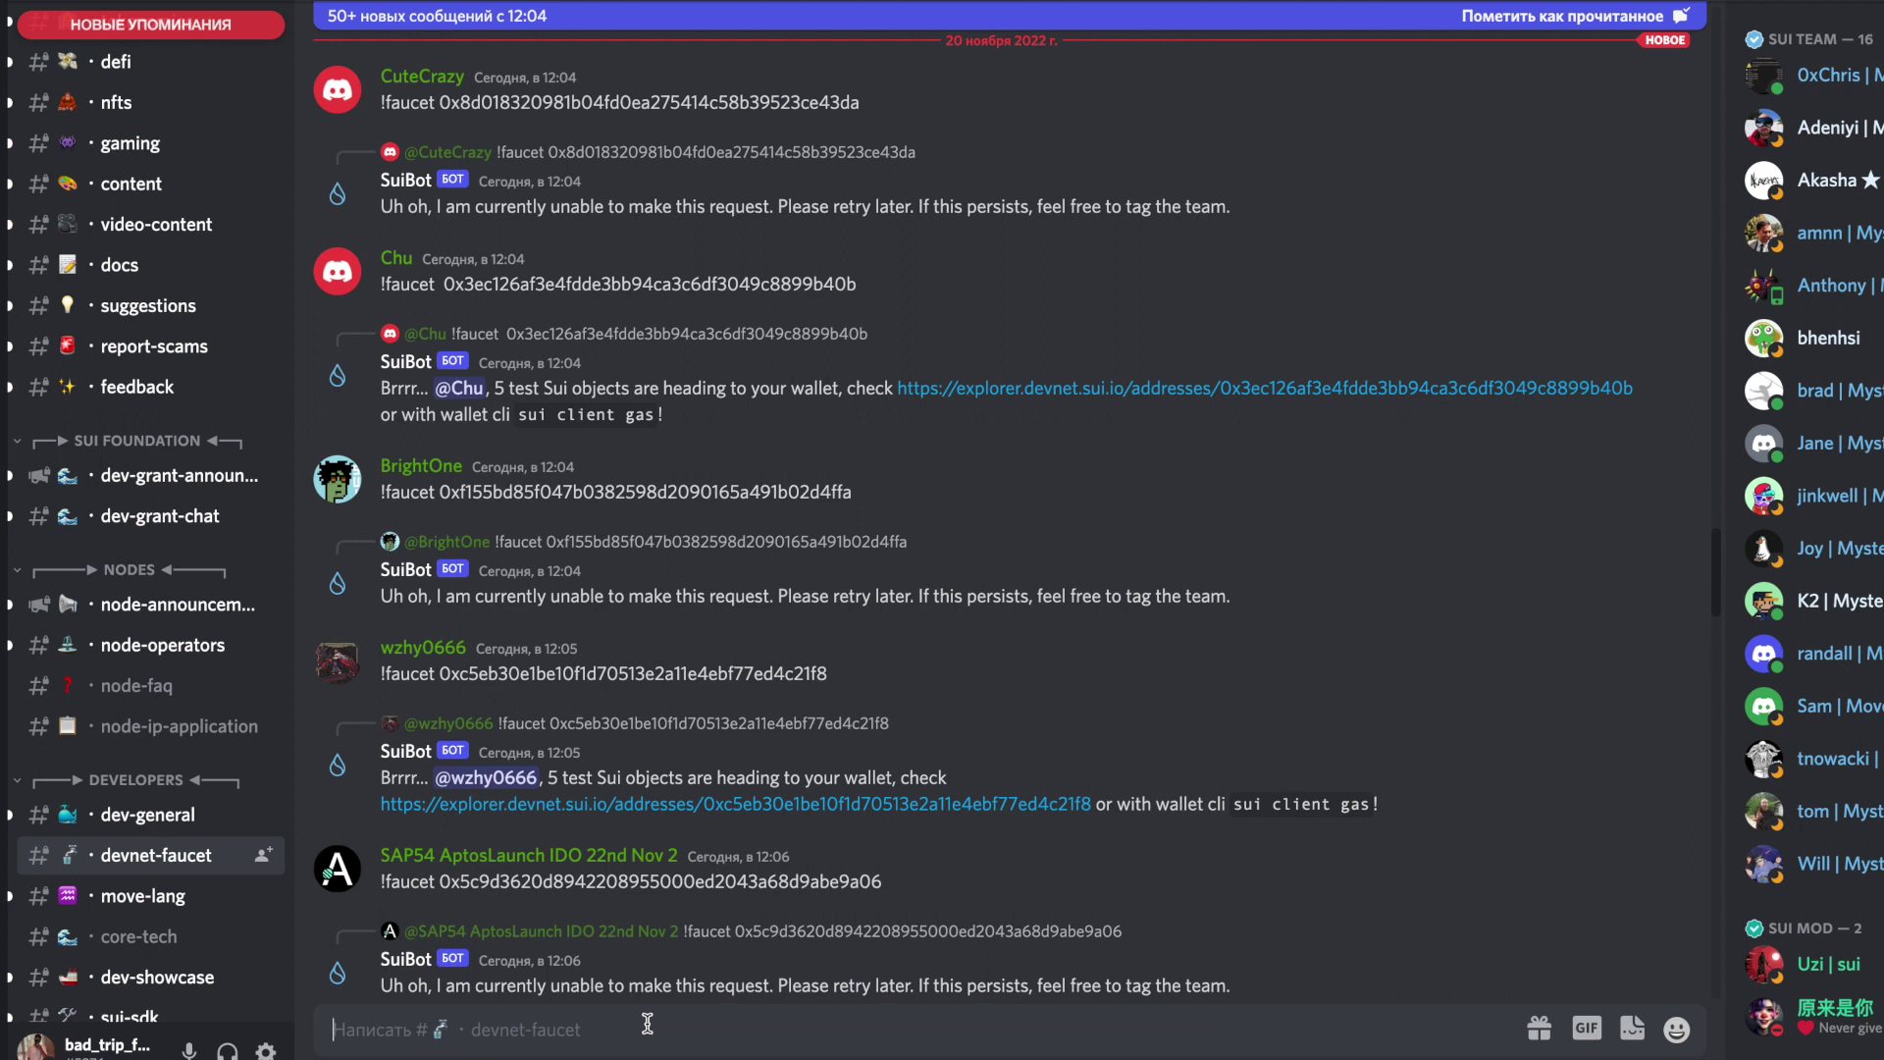
pyautogui.write('!faucet')
pyautogui.hotkey('ctrl', 'v')
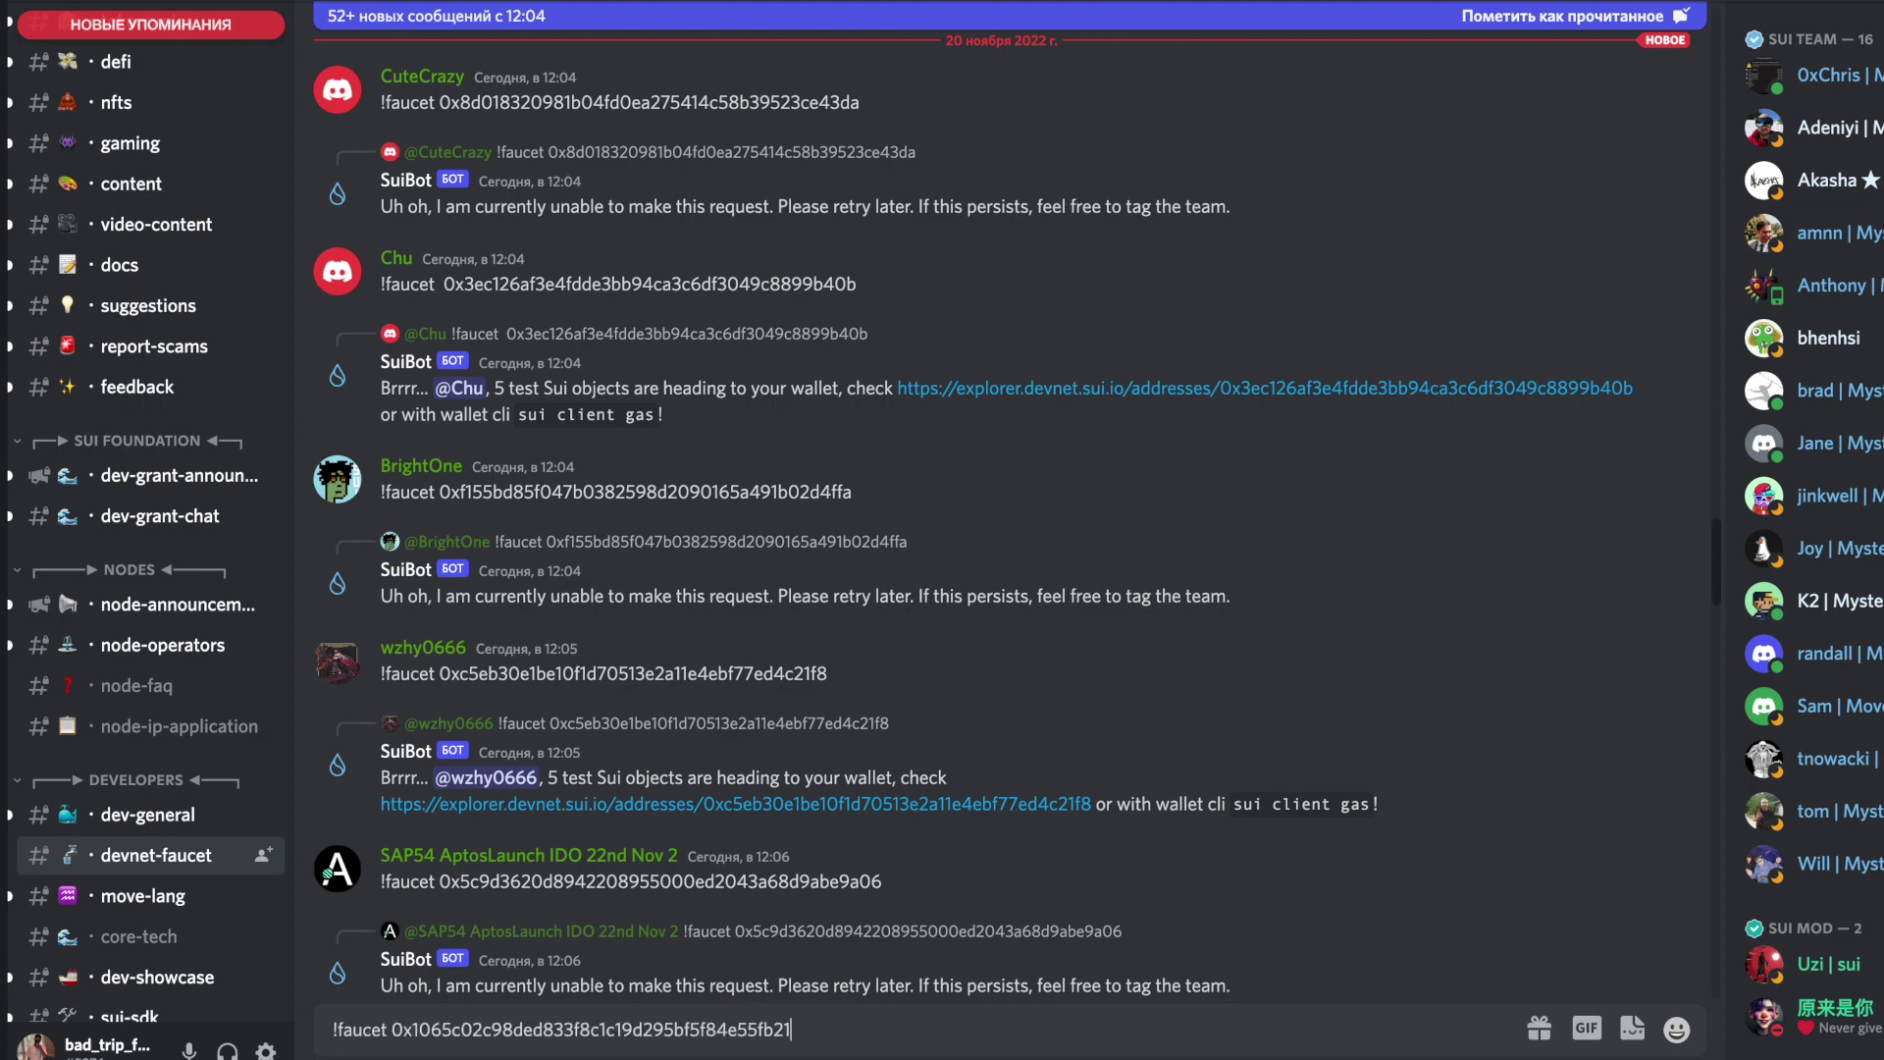
pyautogui.press('Return')
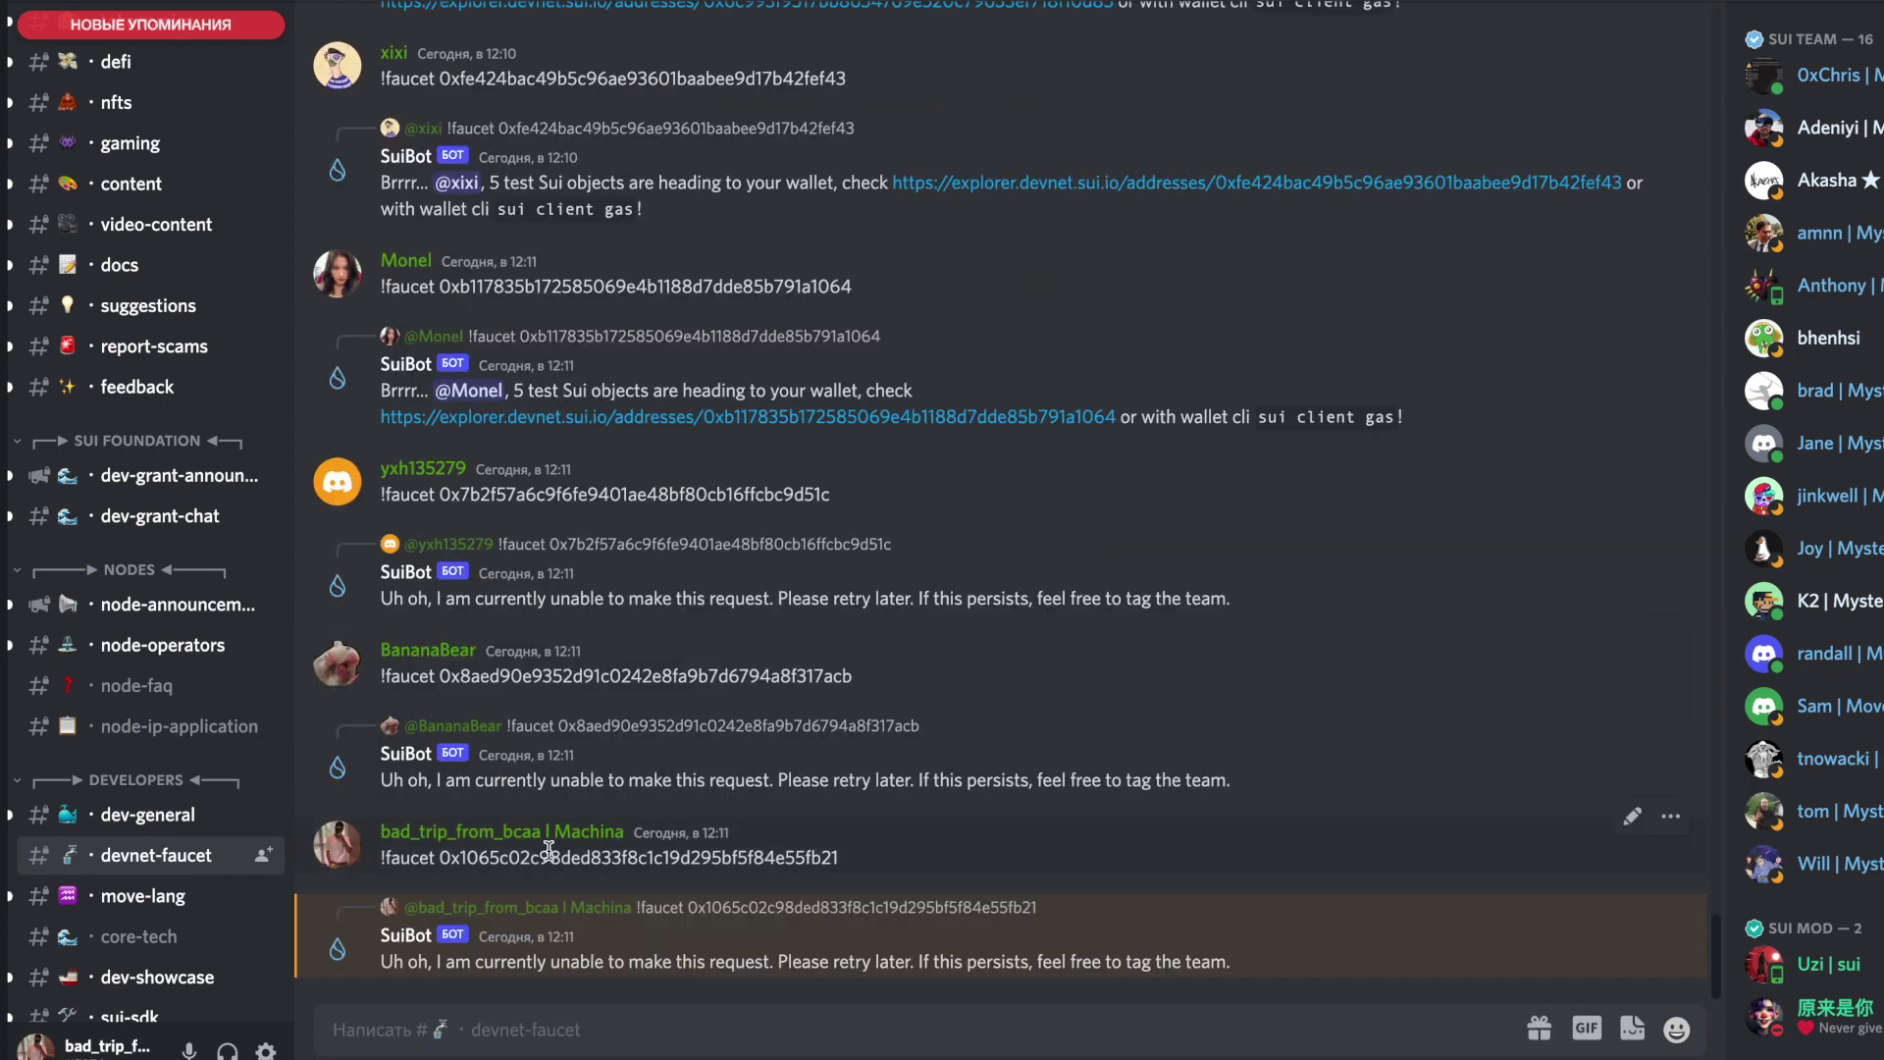
pyautogui.moveTo(416, 961); pyautogui.dragTo(1235, 962)
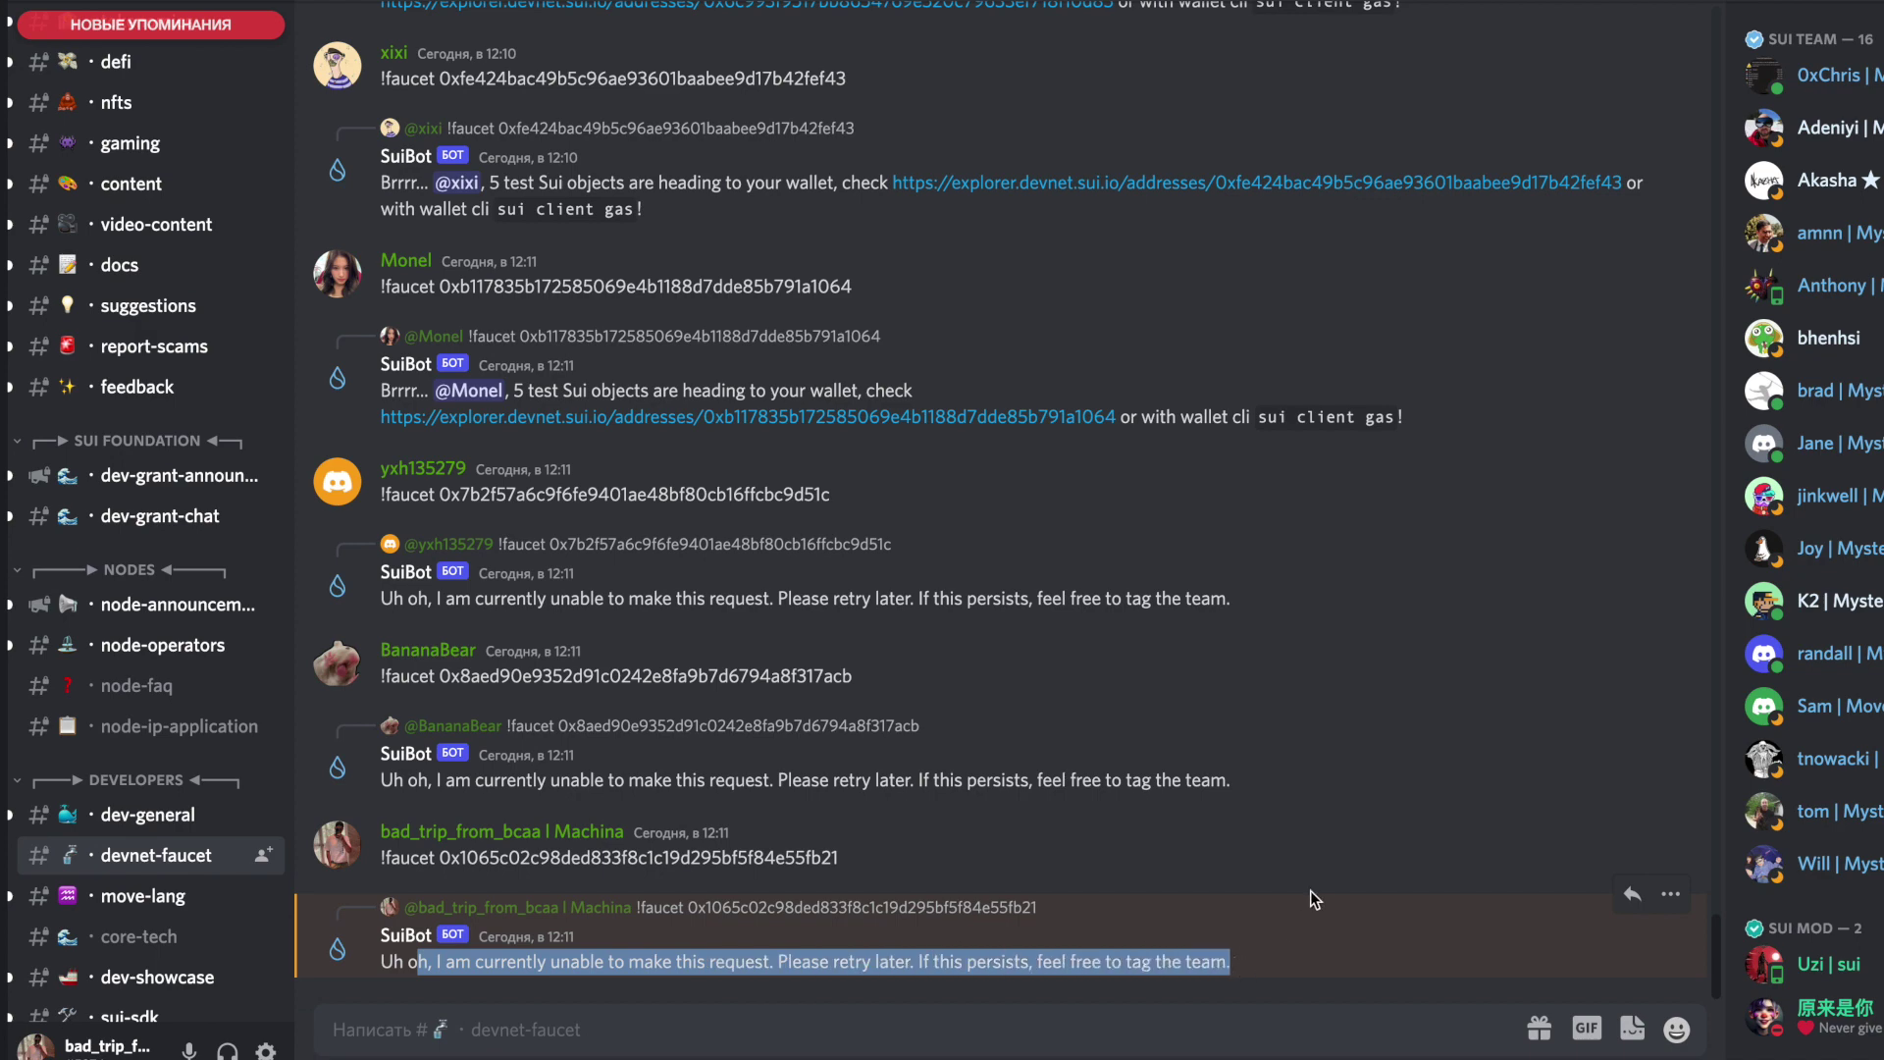
pyautogui.click(1308, 868)
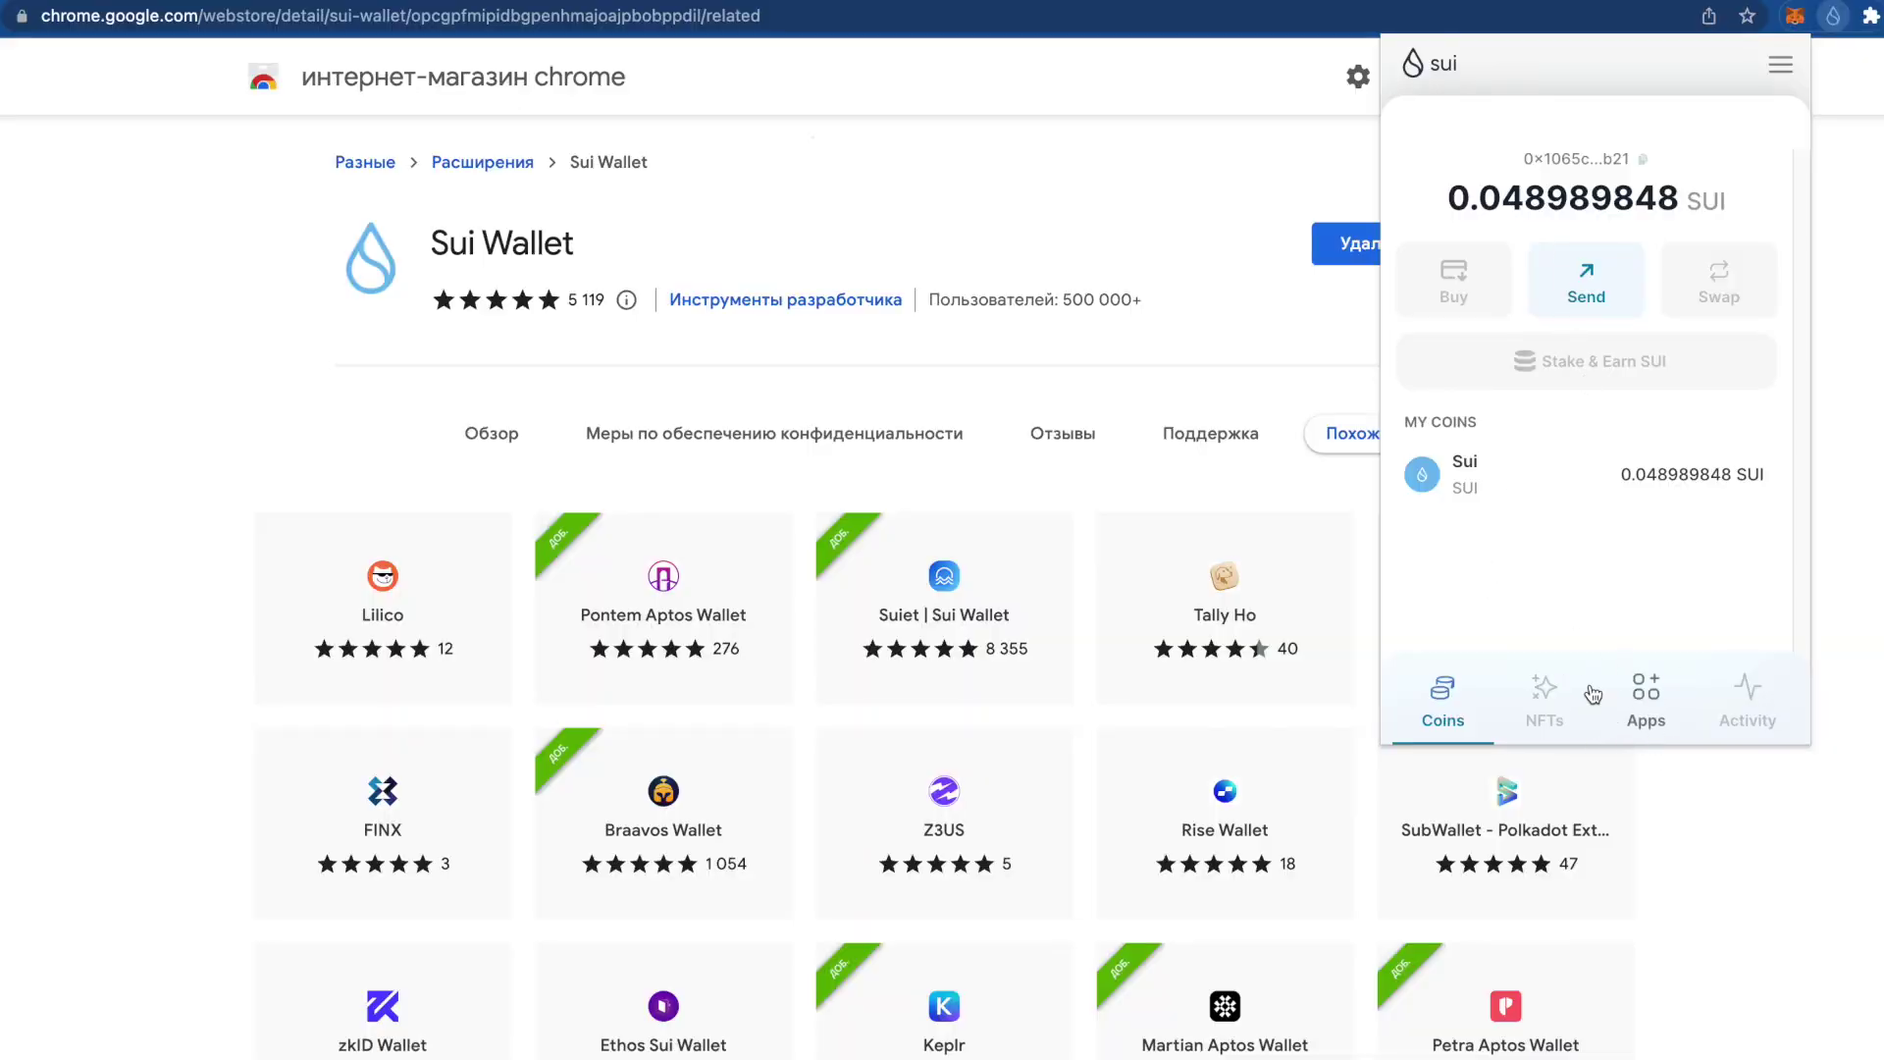
# Step: Open the Mint an NFT playground from the wallet's Apps list
pyautogui.click(1648, 723)
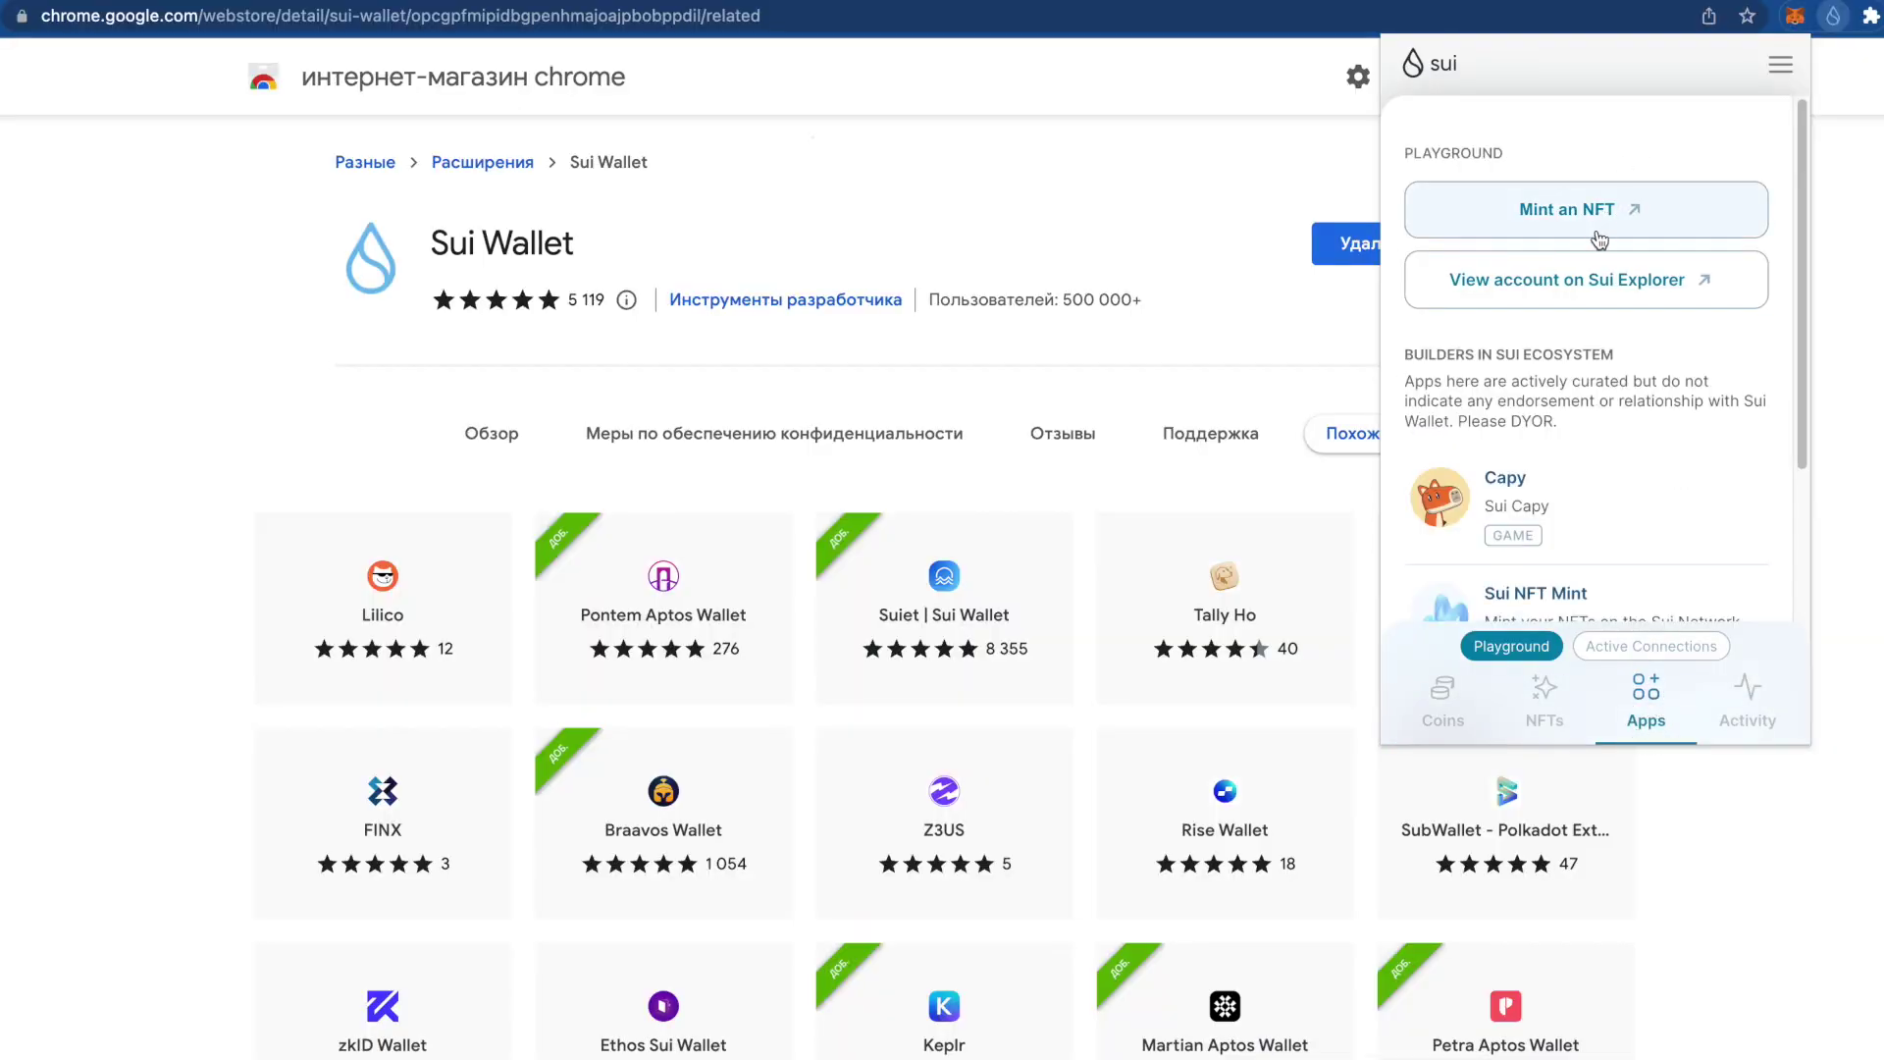
pyautogui.click(1671, 210)
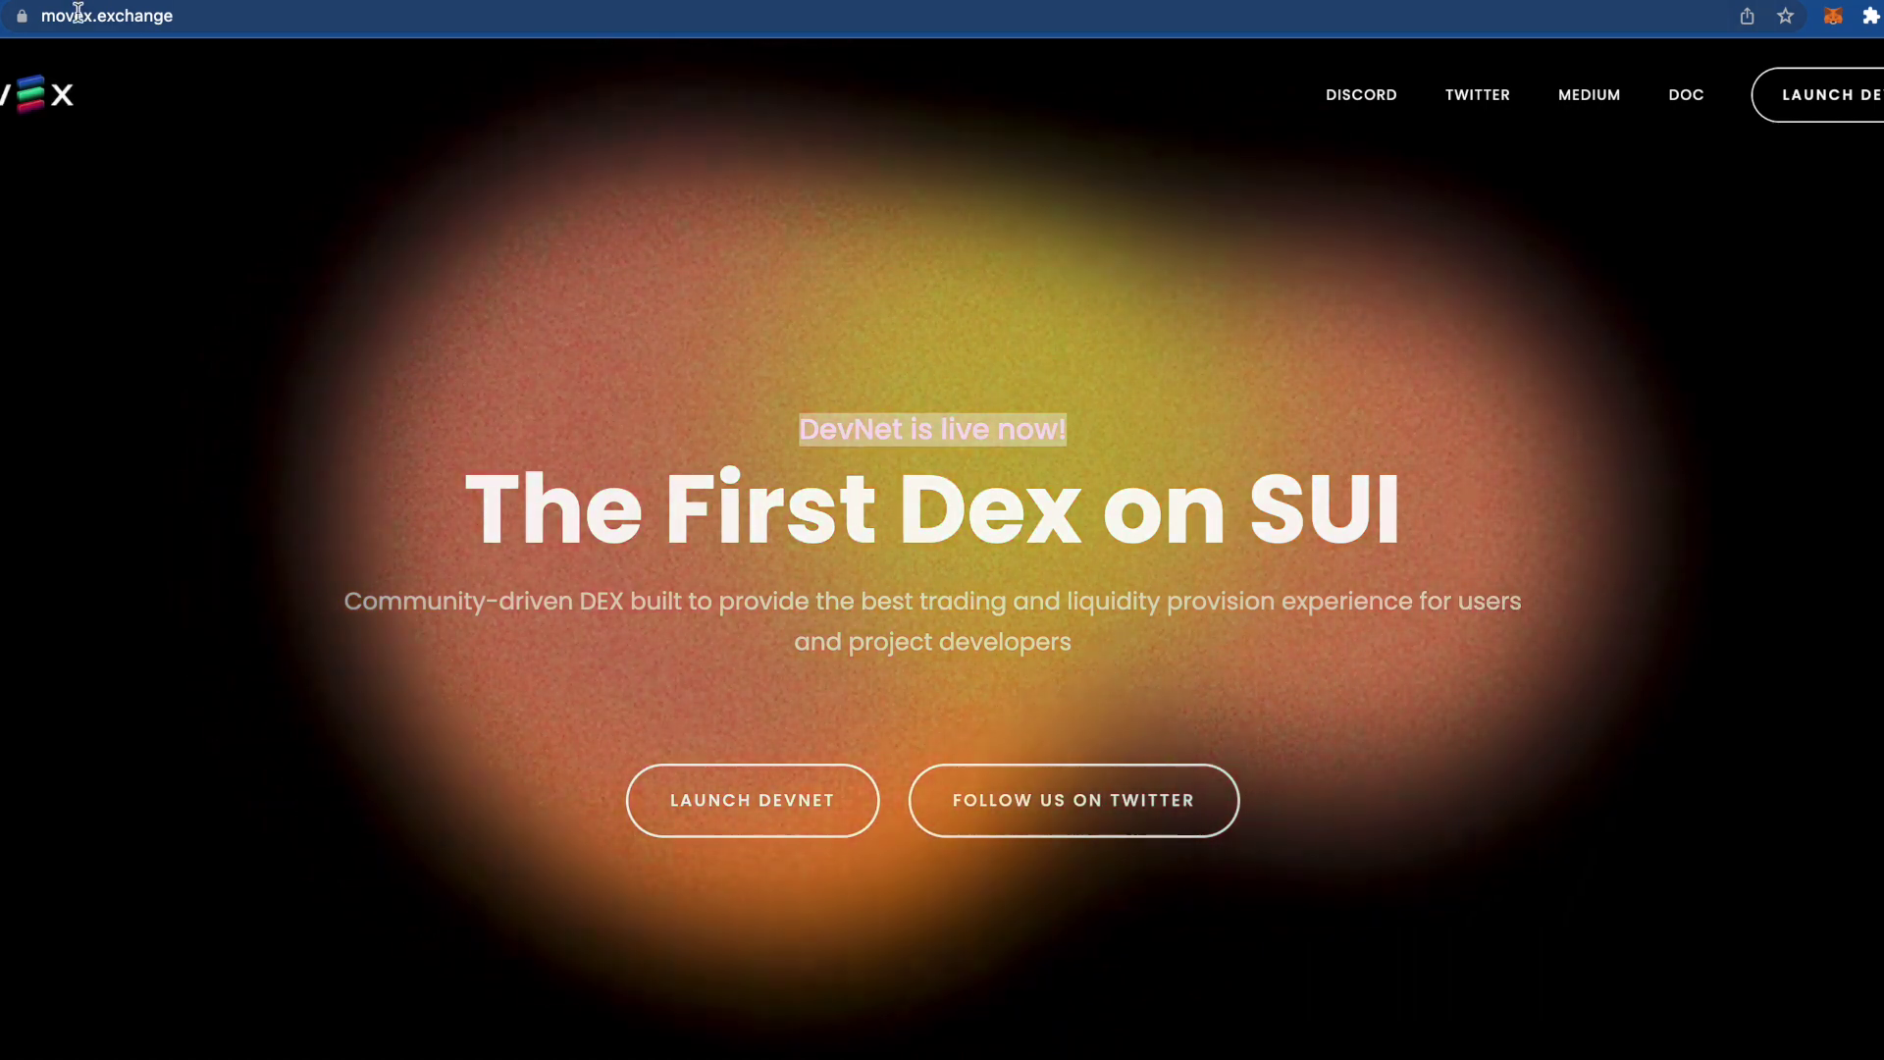
# Step: Launch Movex devnet and claim 500 USDT(Test) and 500 DAI(Test), approving each claim in the wallet
pyautogui.click(1804, 115)
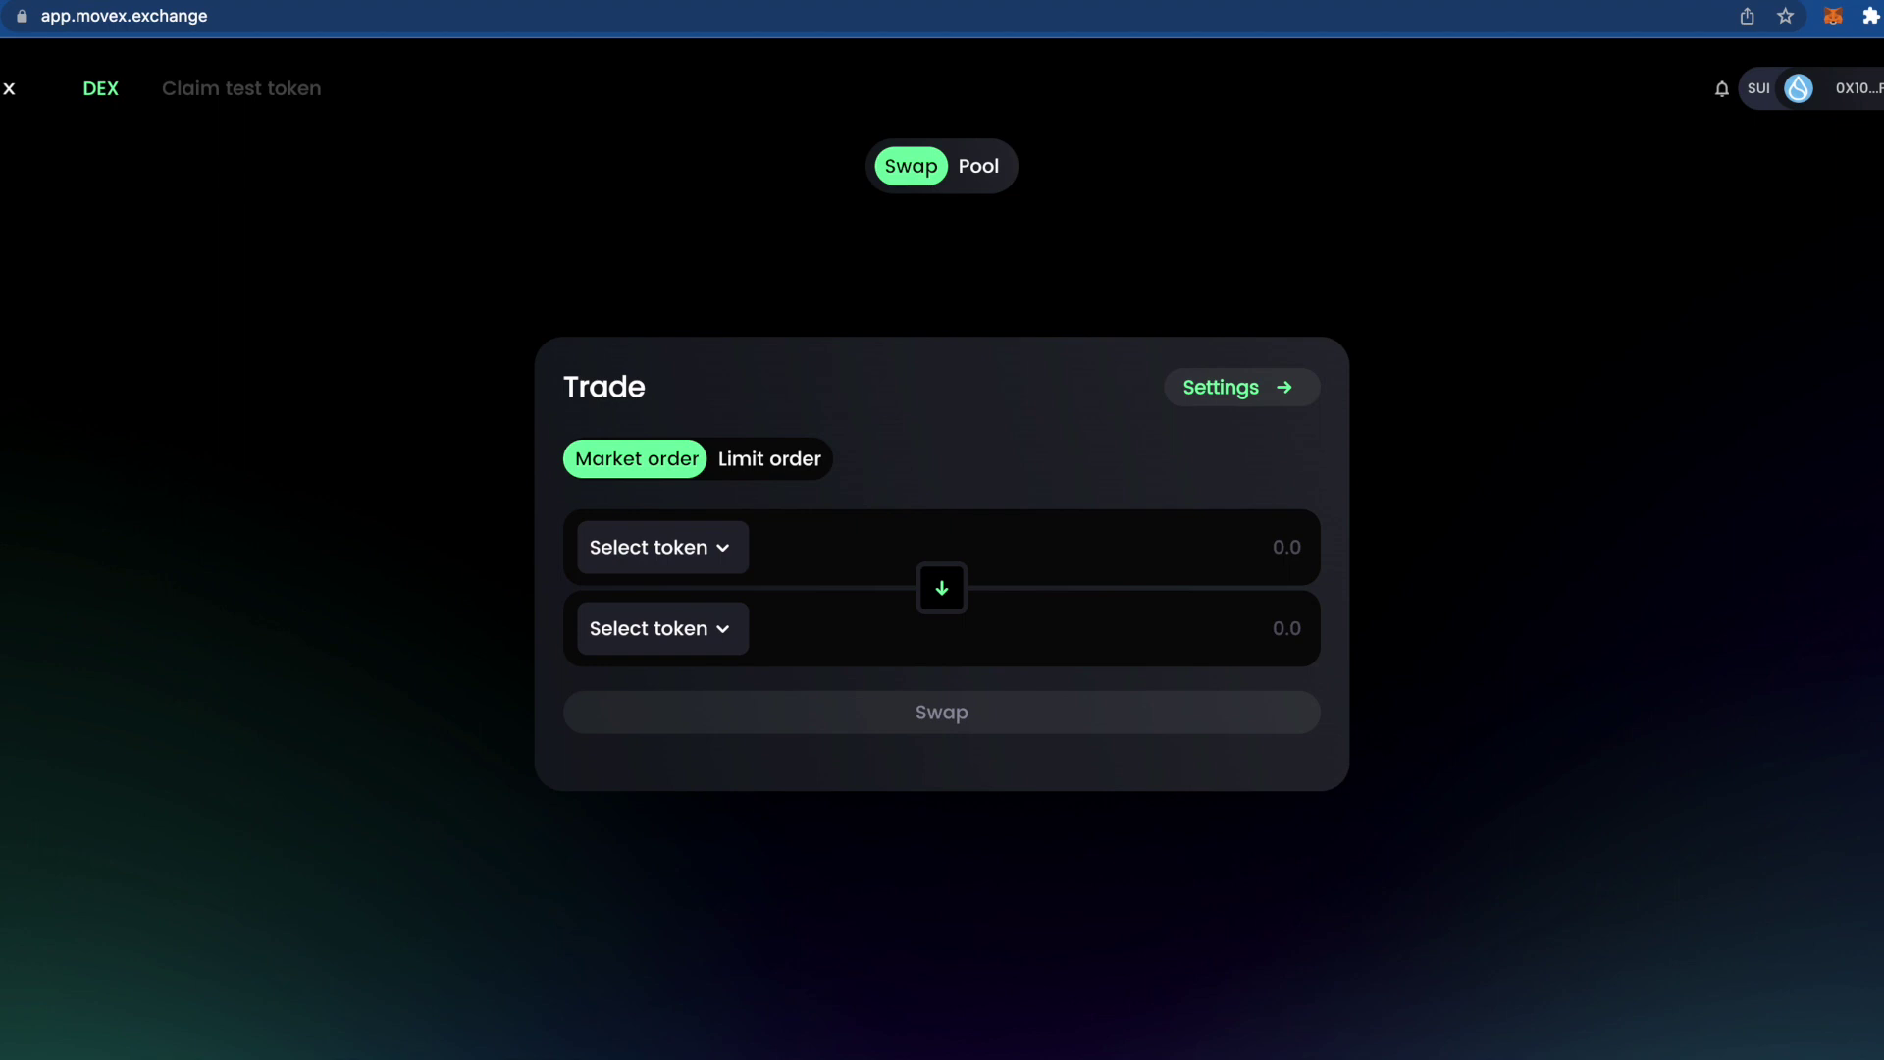
pyautogui.click(220, 99)
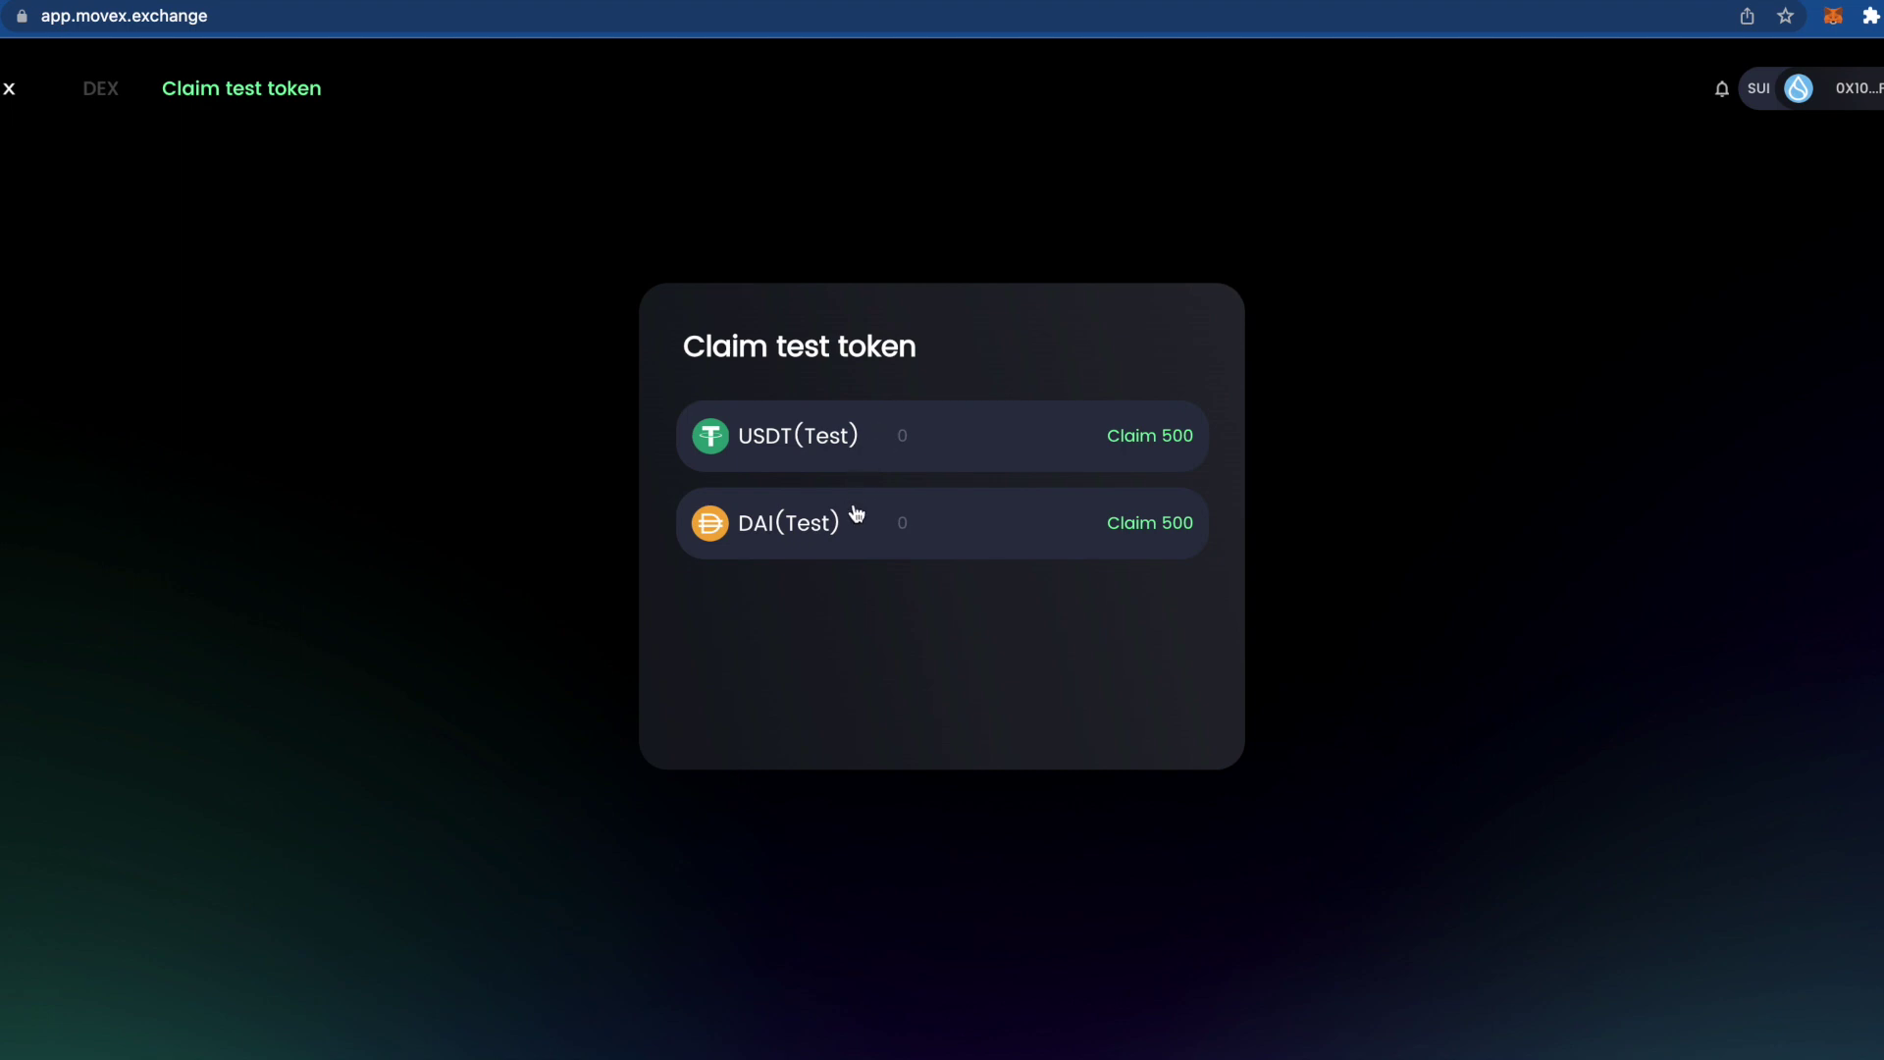
pyautogui.tripleClick(1144, 439)
pyautogui.click(1784, 601)
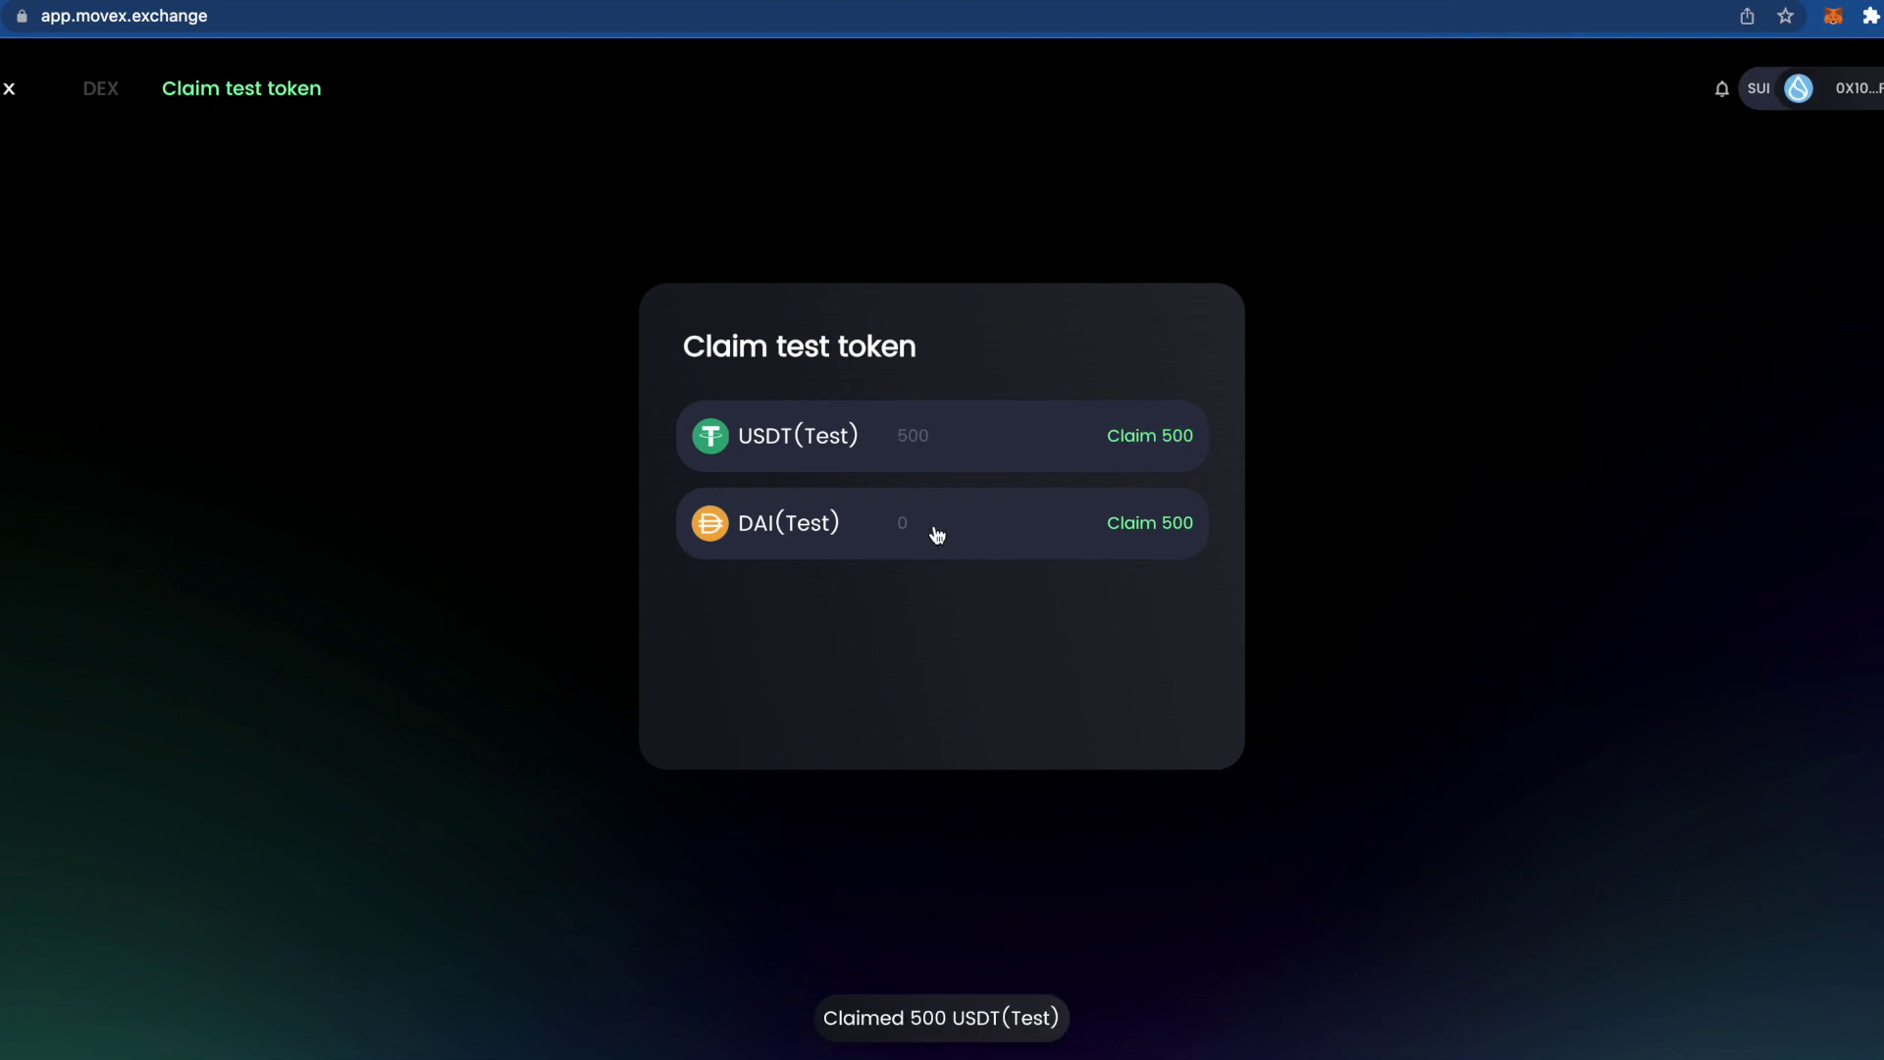
pyautogui.tripleClick(1149, 523)
pyautogui.click(1788, 598)
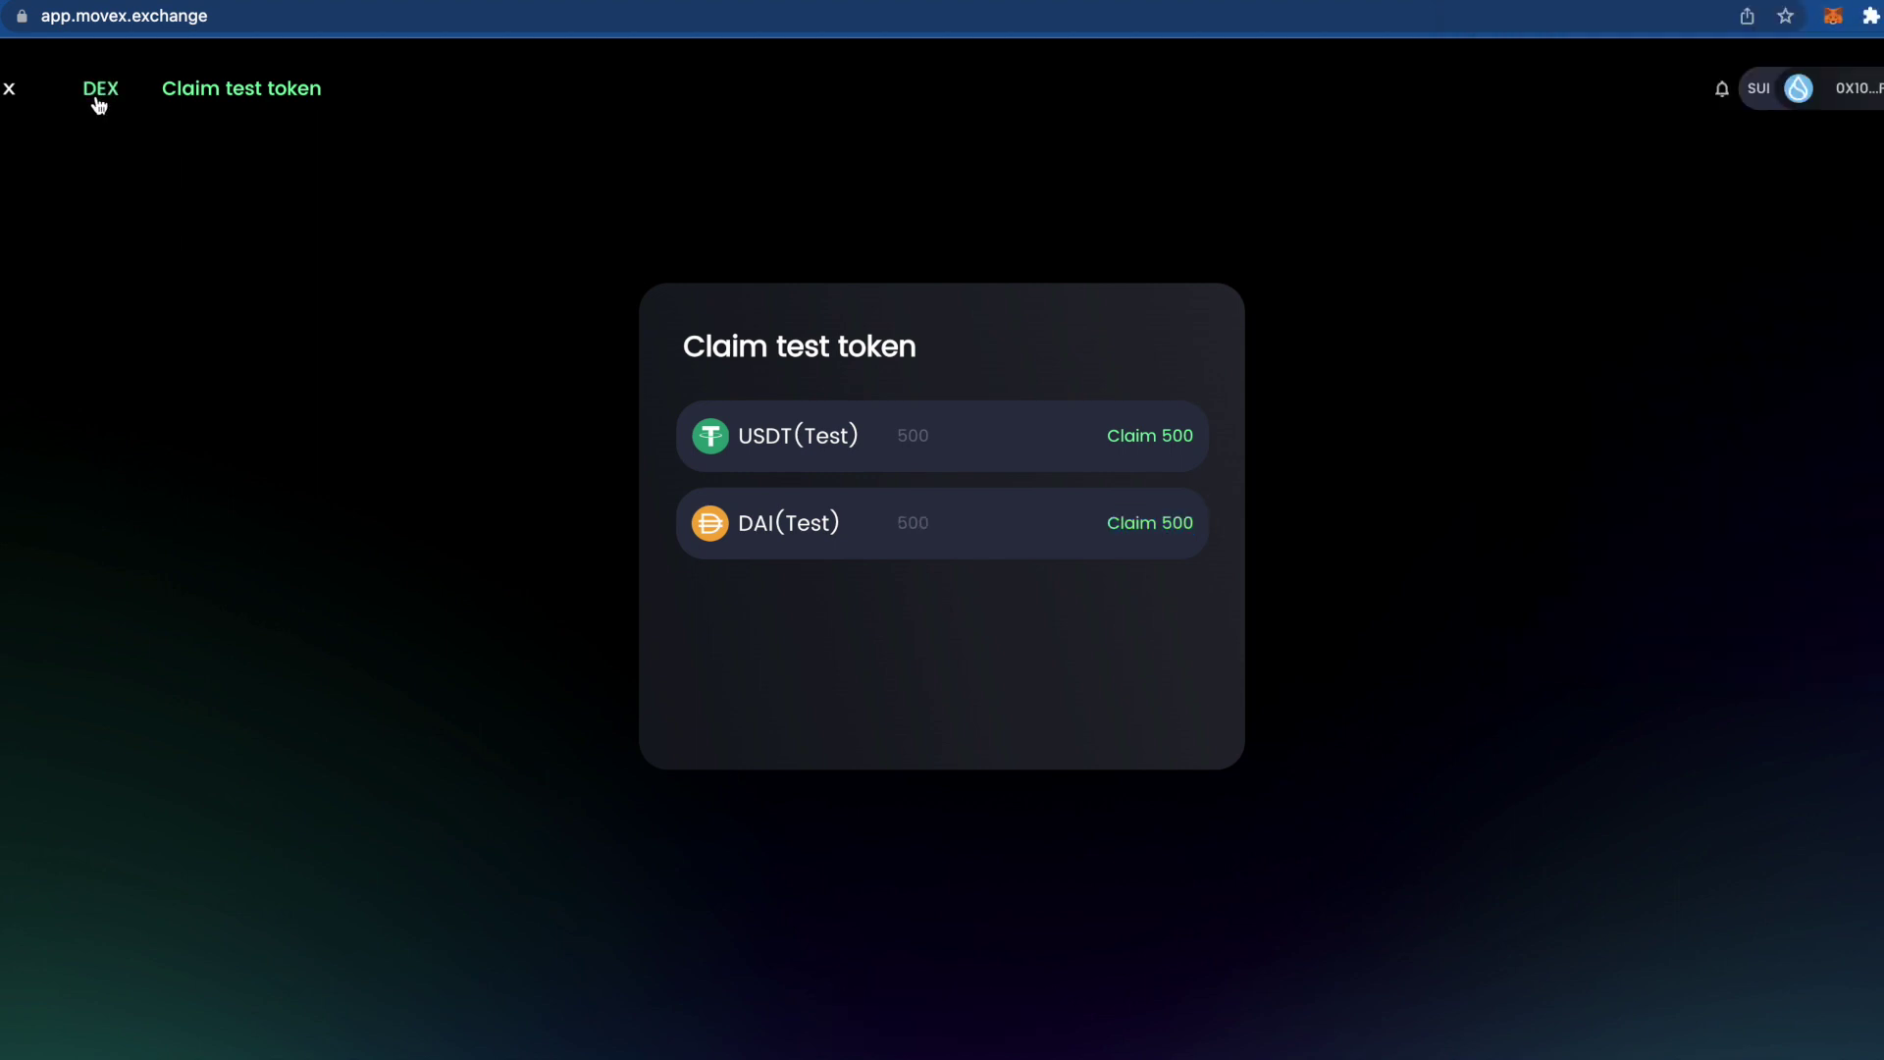
# Step: Swap 100 DAI(Test) for about 144.61 USDT(Test) on the Movex DEX and approve it
pyautogui.click(99, 94)
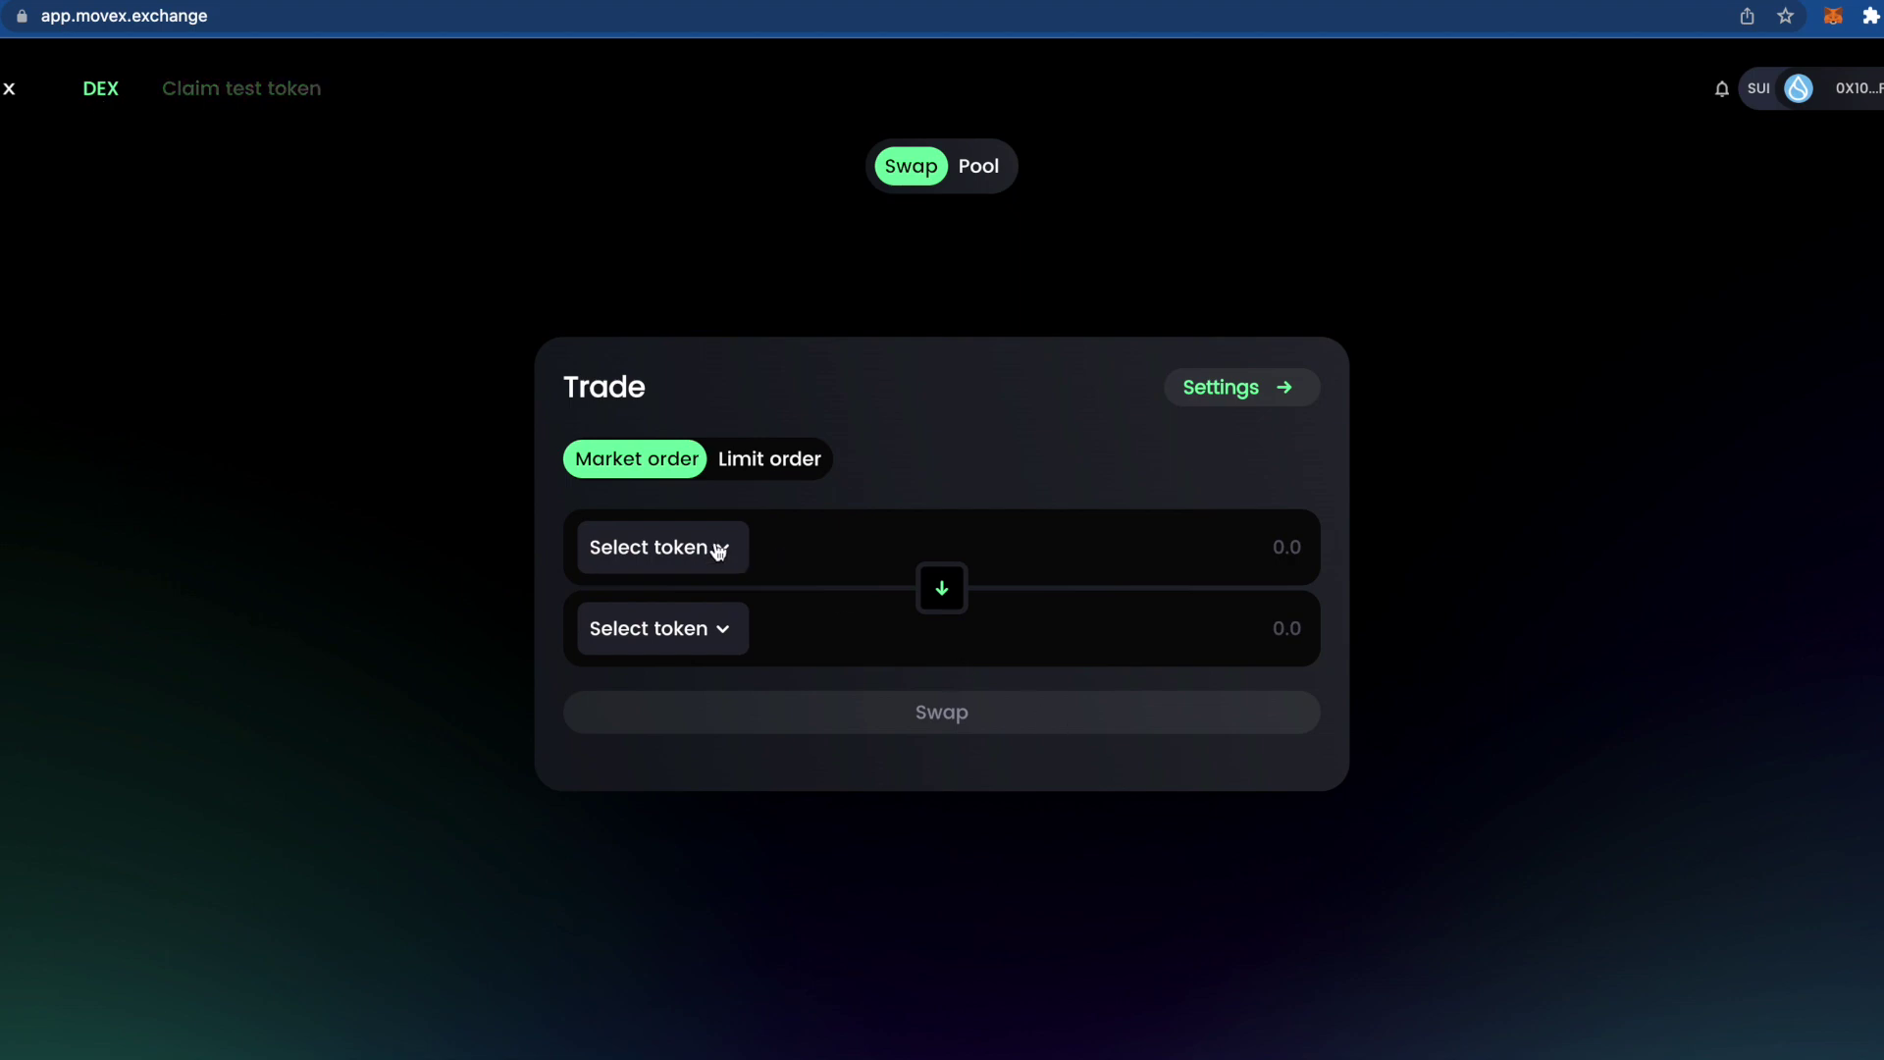
pyautogui.click(719, 547)
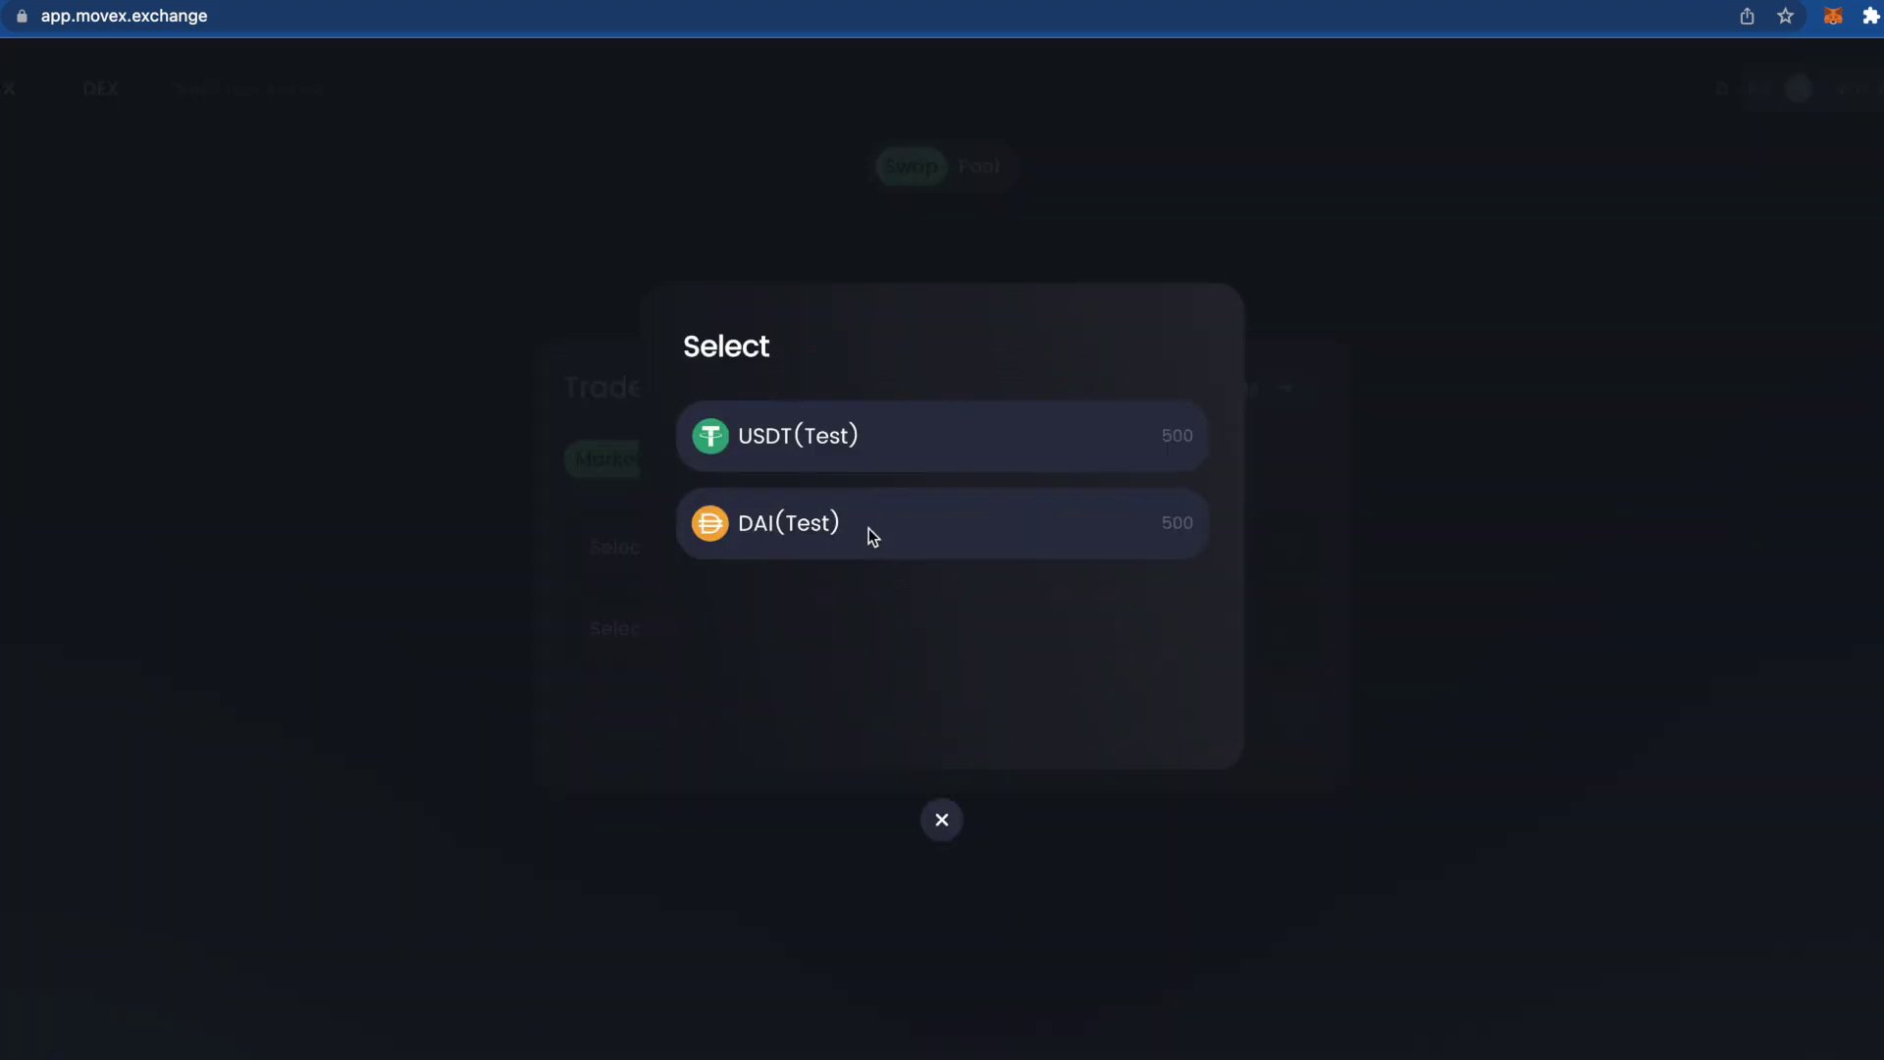
pyautogui.click(871, 534)
pyautogui.click(714, 651)
pyautogui.click(811, 468)
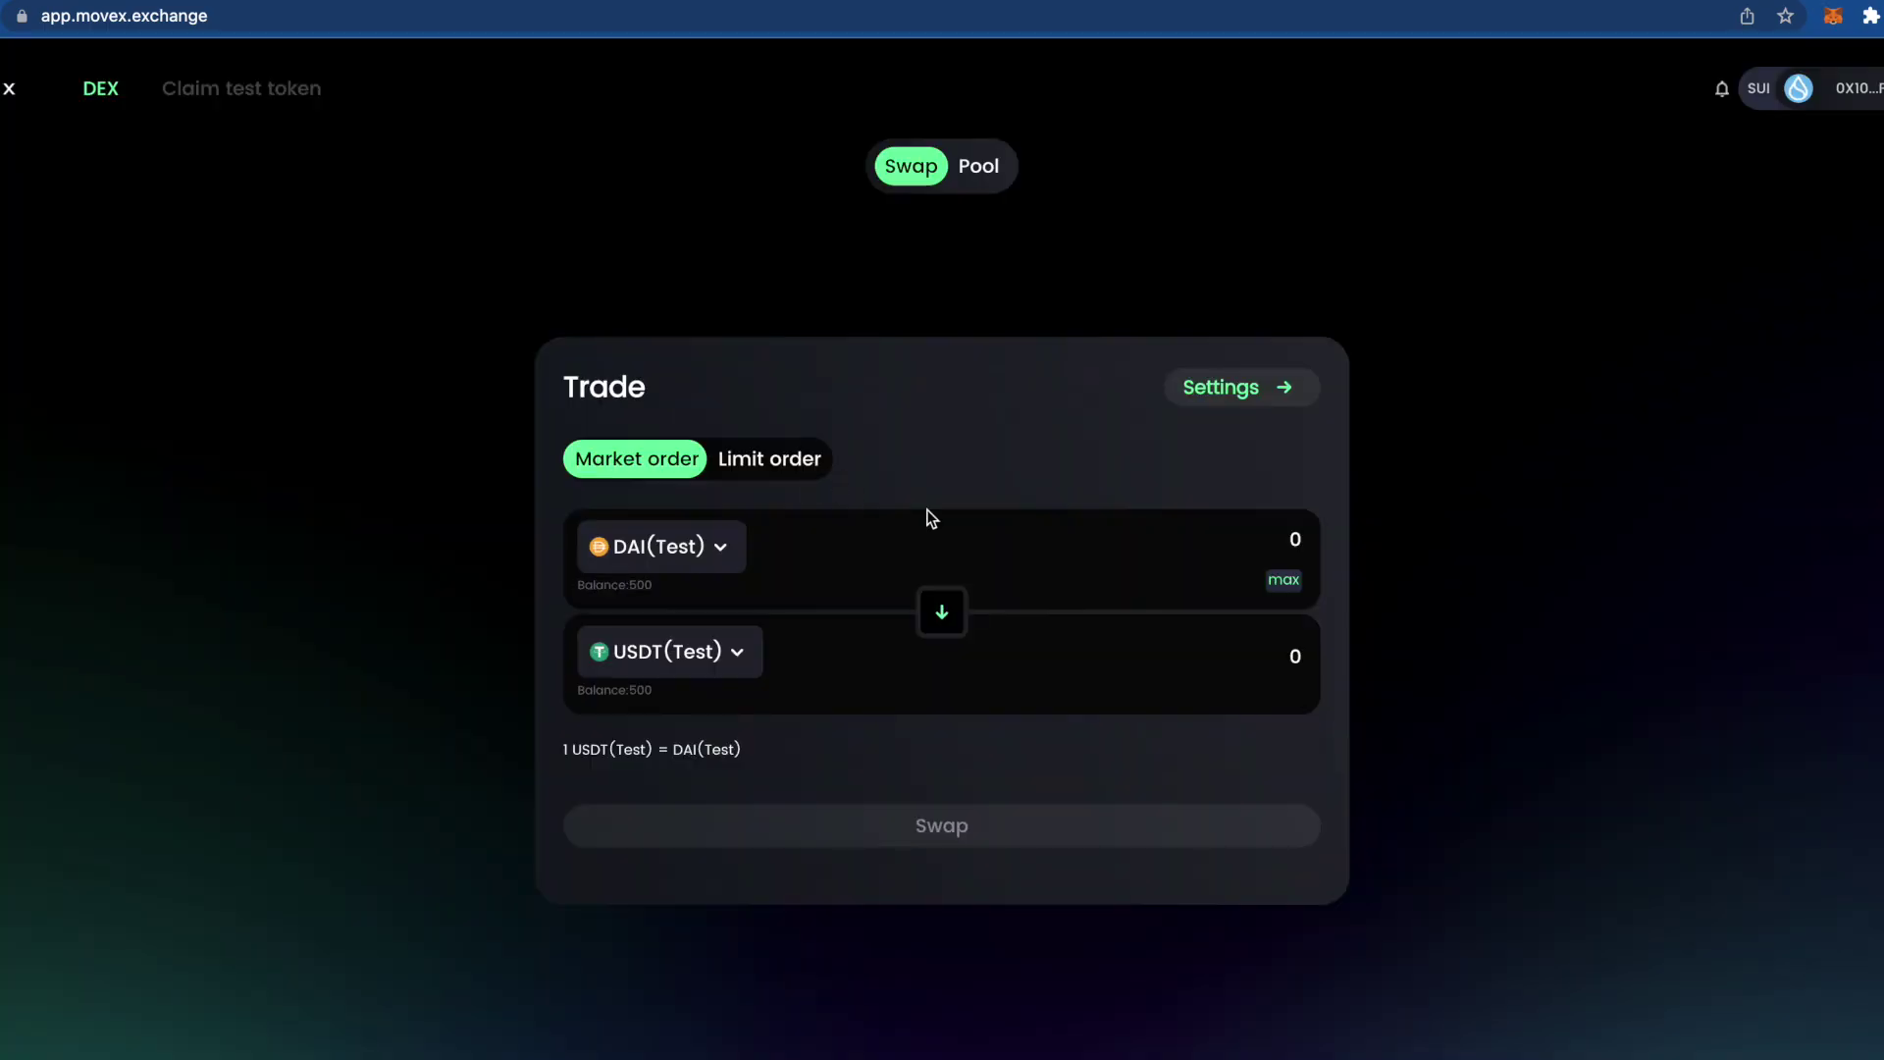
pyautogui.click(1231, 537)
pyautogui.write('100')
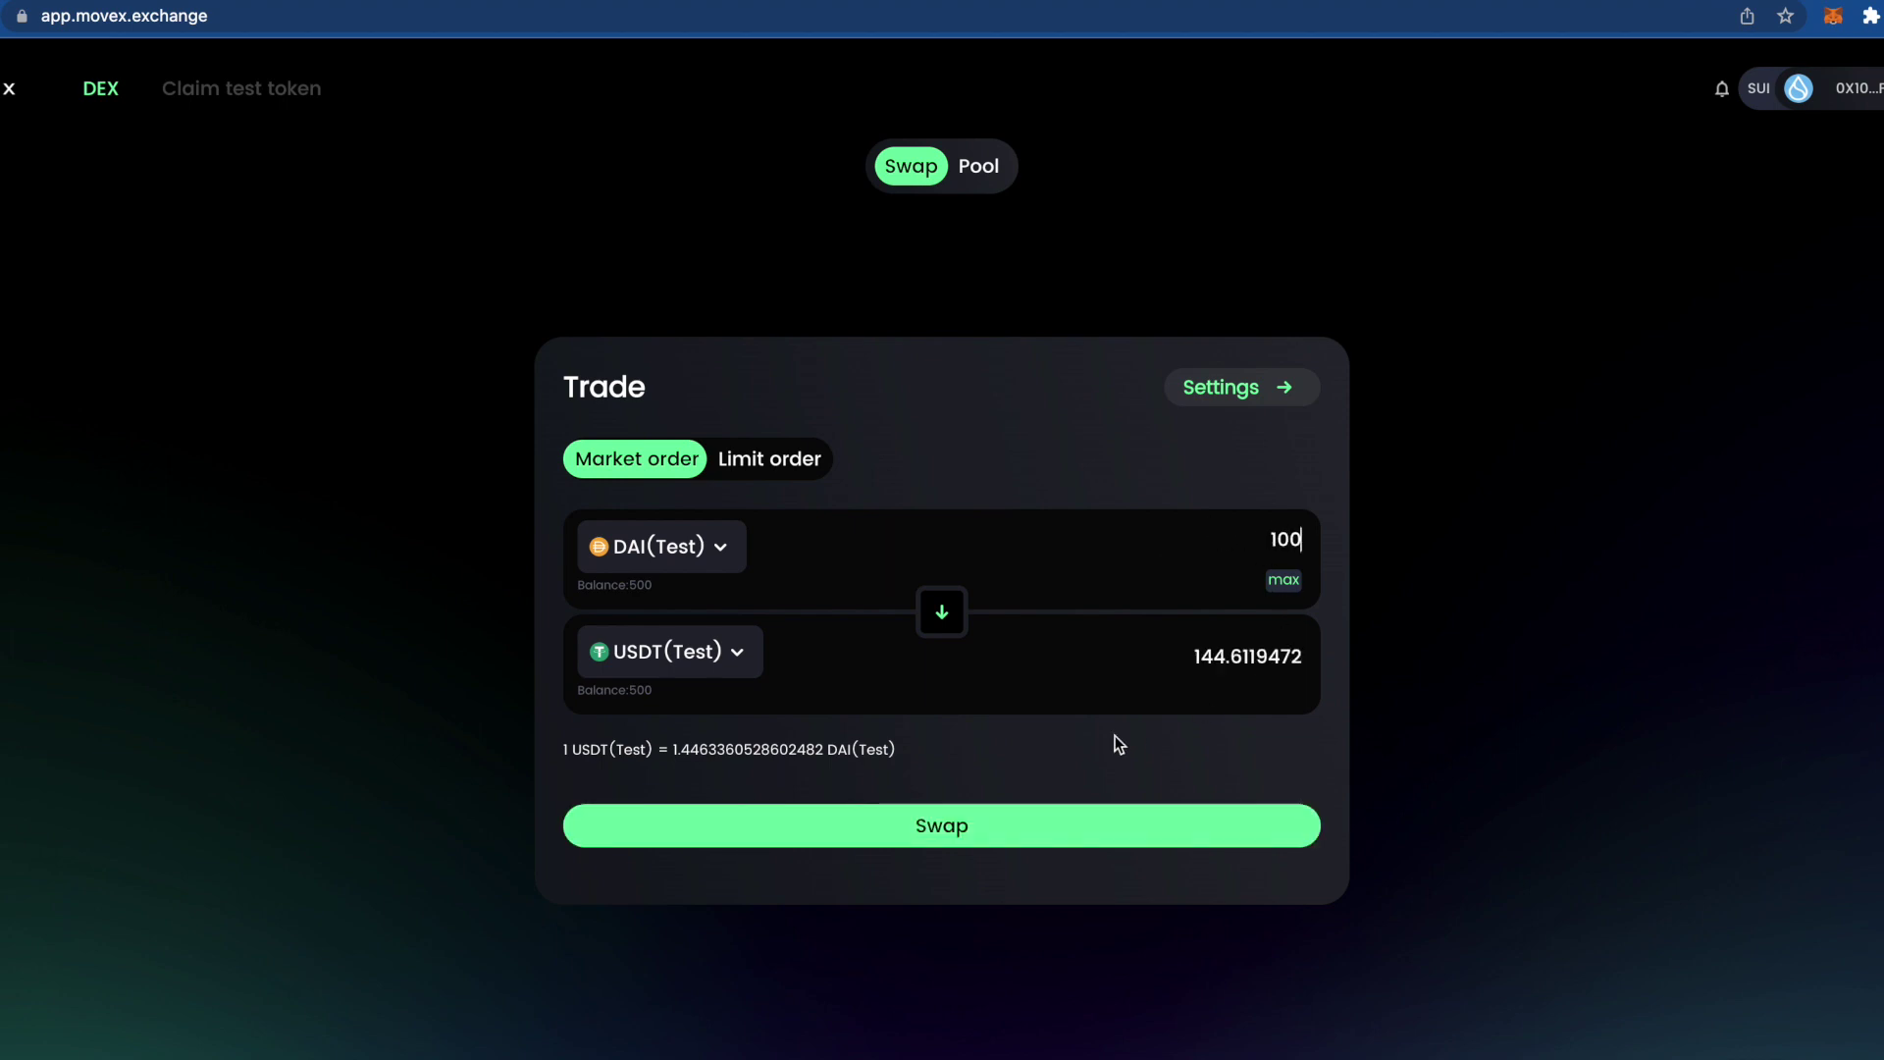
pyautogui.click(1023, 822)
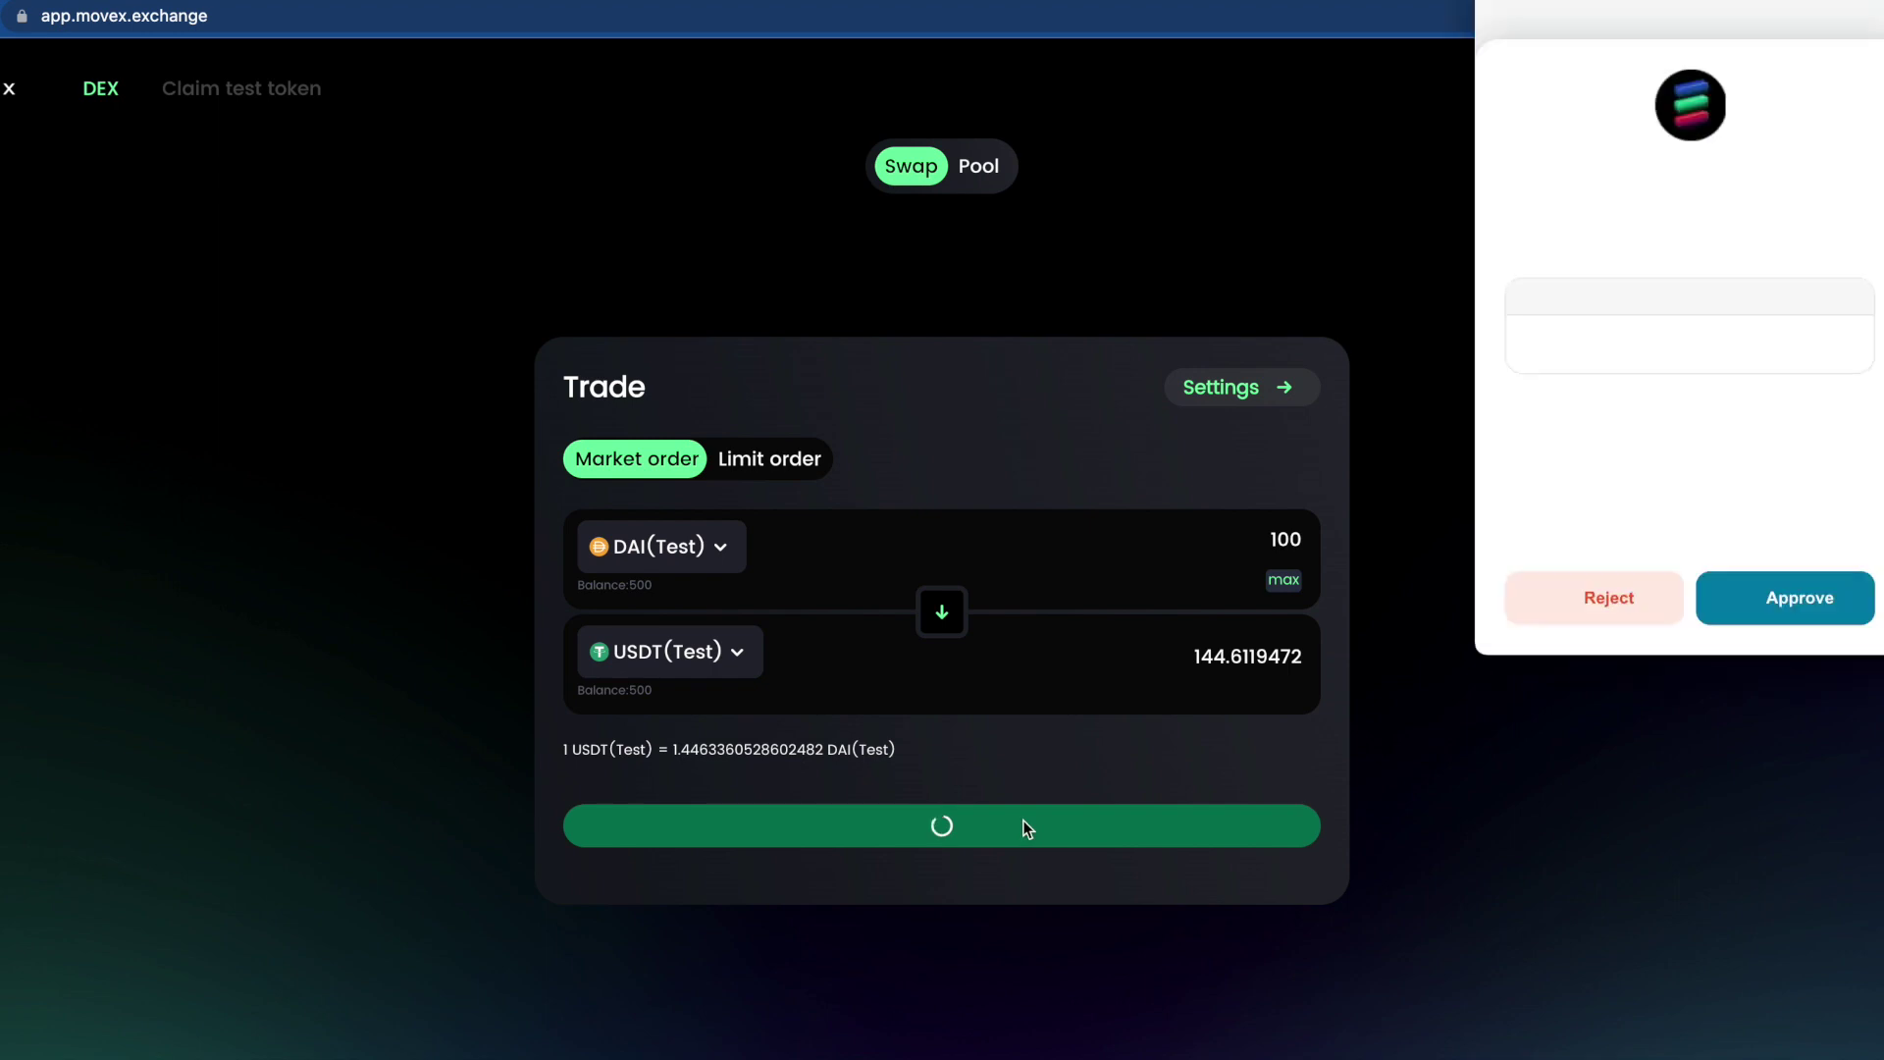
pyautogui.click(1829, 602)
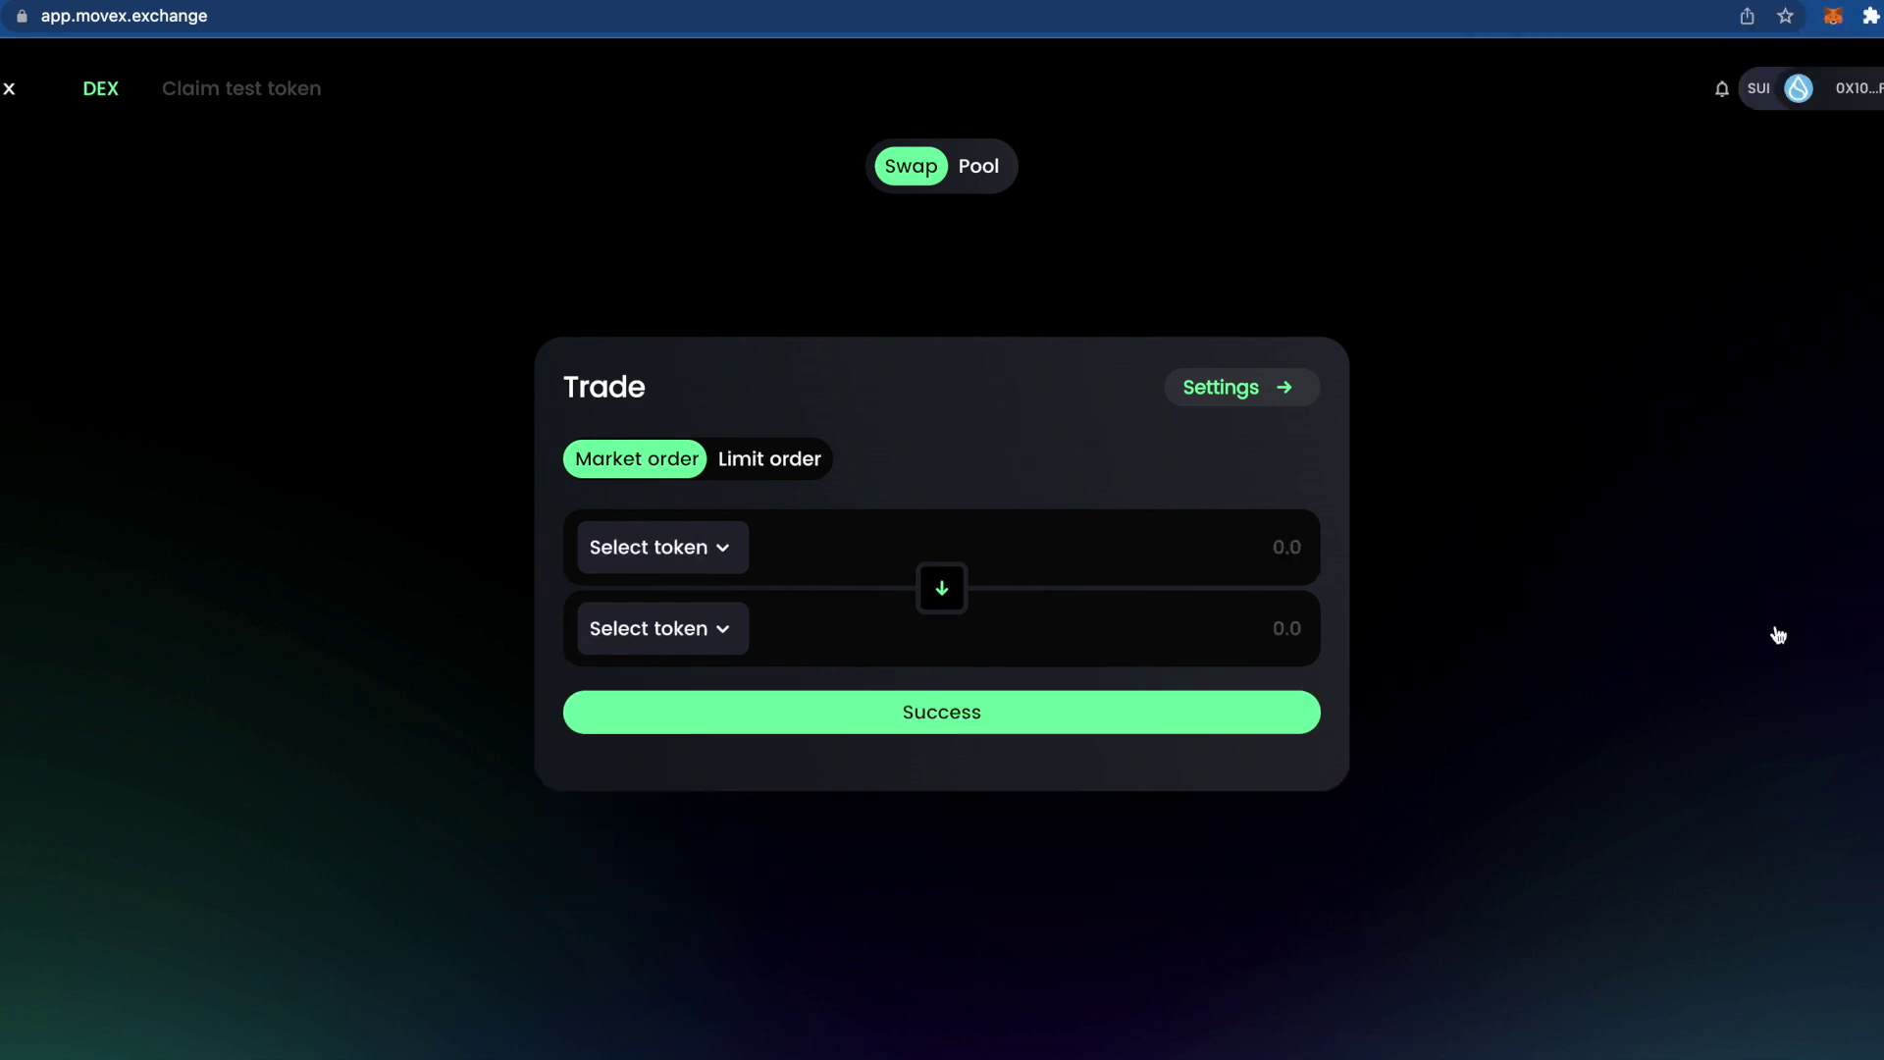
# Step: Supply the maximum 644 USDT(Test) with matching DAI(Test) to the pool and approve it
pyautogui.click(978, 169)
pyautogui.click(746, 518)
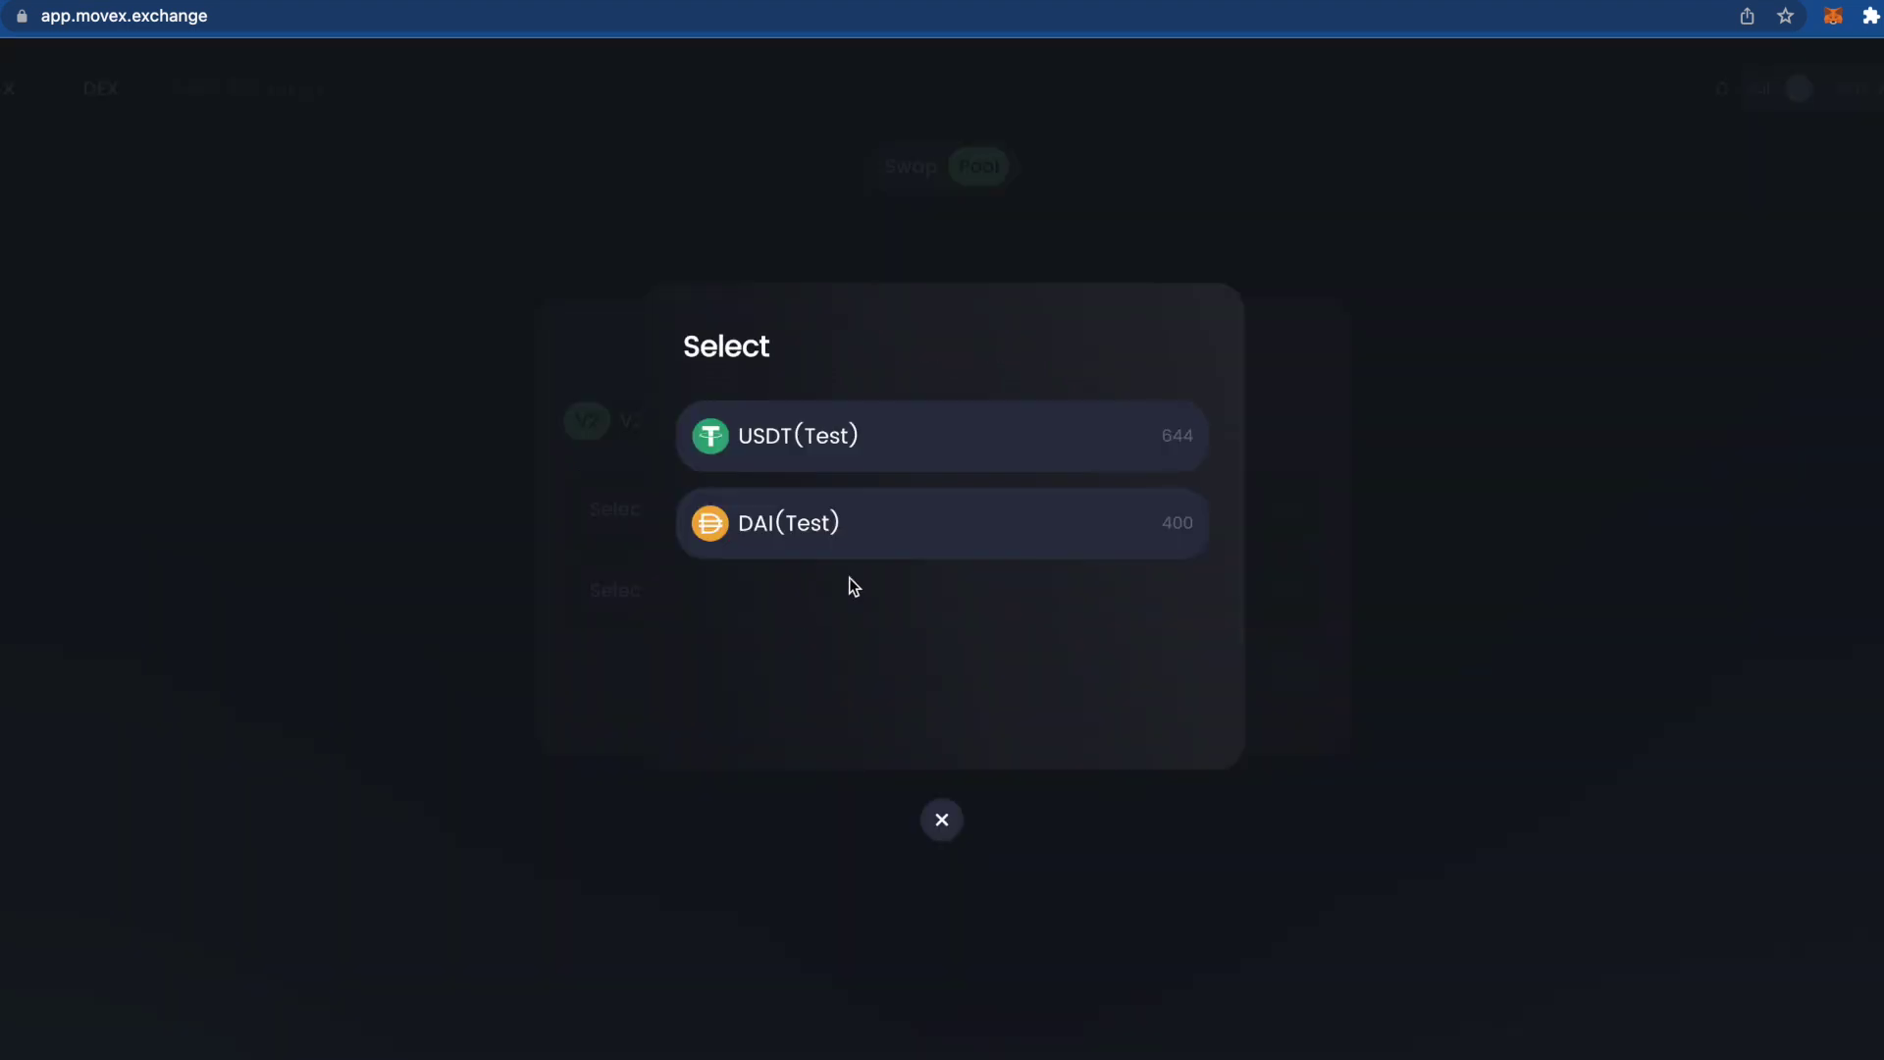
pyautogui.click(859, 457)
pyautogui.click(704, 607)
pyautogui.click(928, 535)
pyautogui.click(1286, 543)
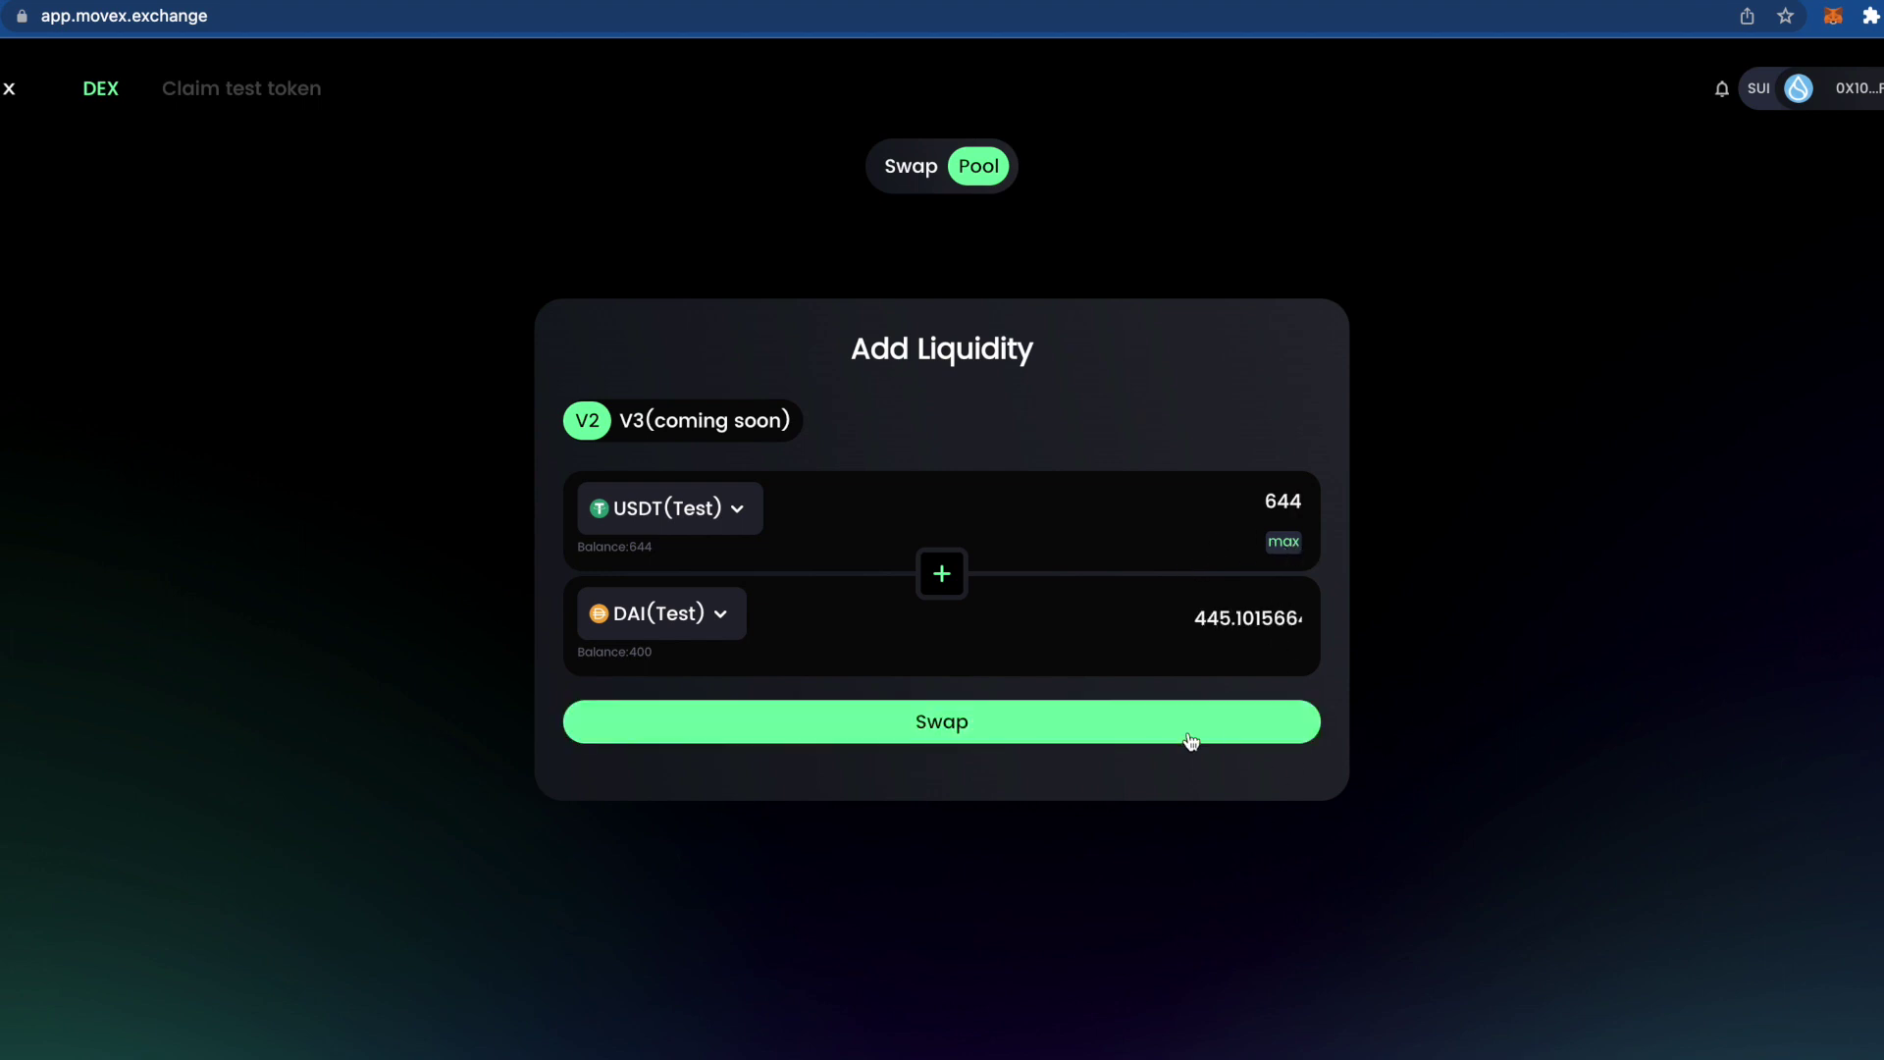
pyautogui.click(1027, 737)
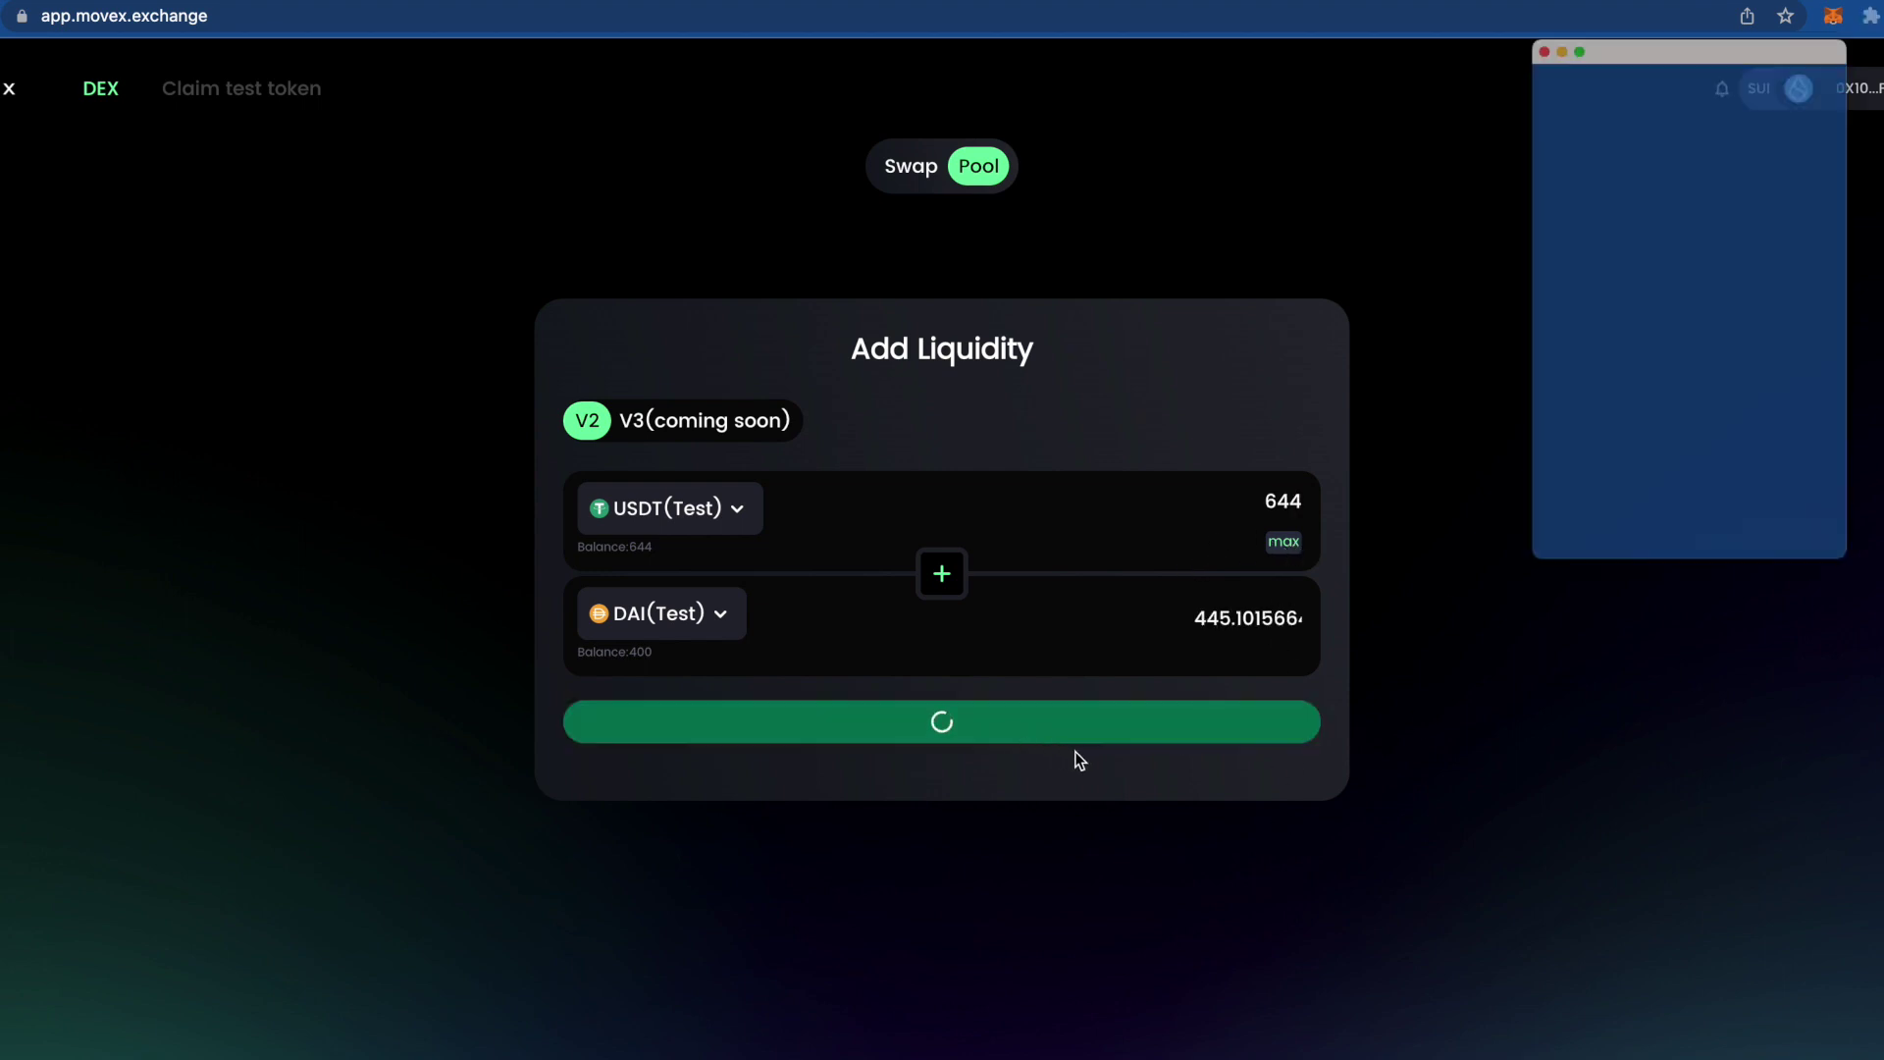
pyautogui.click(1749, 624)
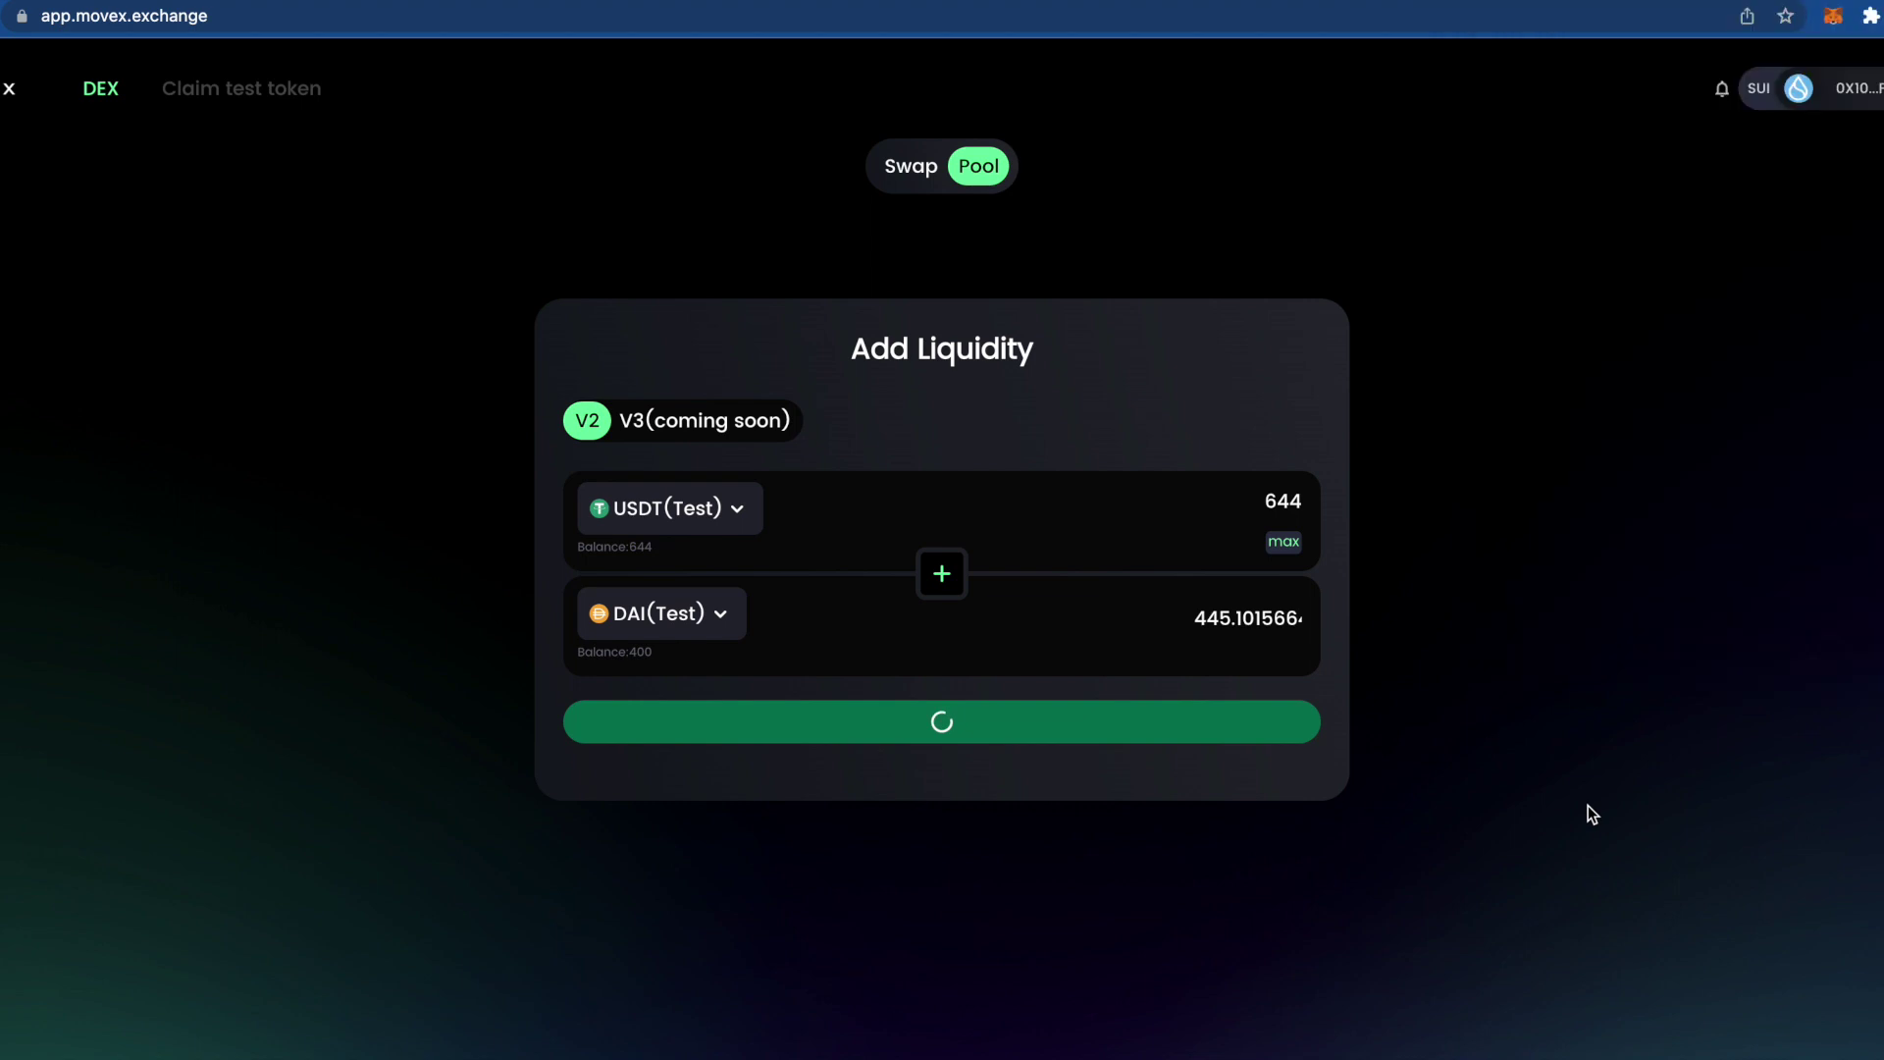
# Step: Review the My Position entry for USDT(Test)/DAI(Test) showing balance 86
pyautogui.scroll(-2, 1321, 716)
pyautogui.moveTo(876, 675); pyautogui.dragTo(1191, 673)
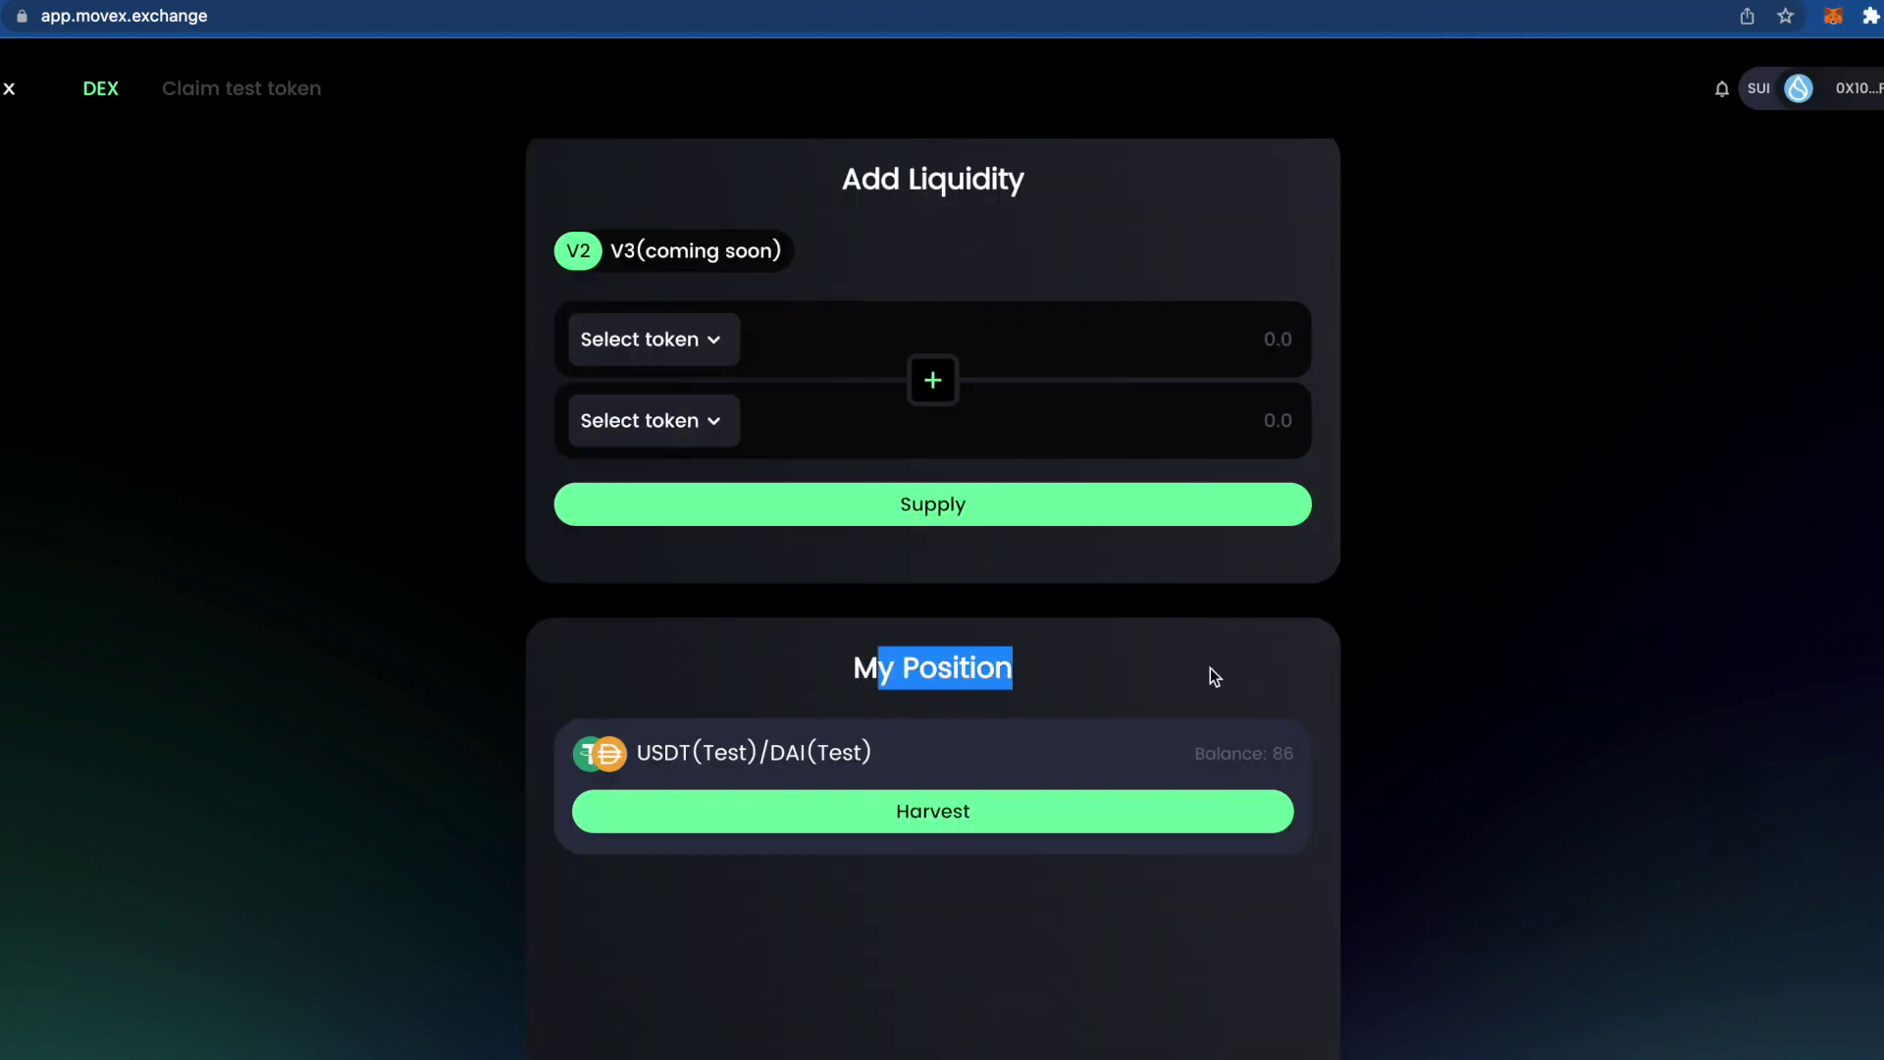
pyautogui.scroll(-2, 1388, 681)
pyautogui.moveTo(791, 489); pyautogui.dragTo(1331, 499)
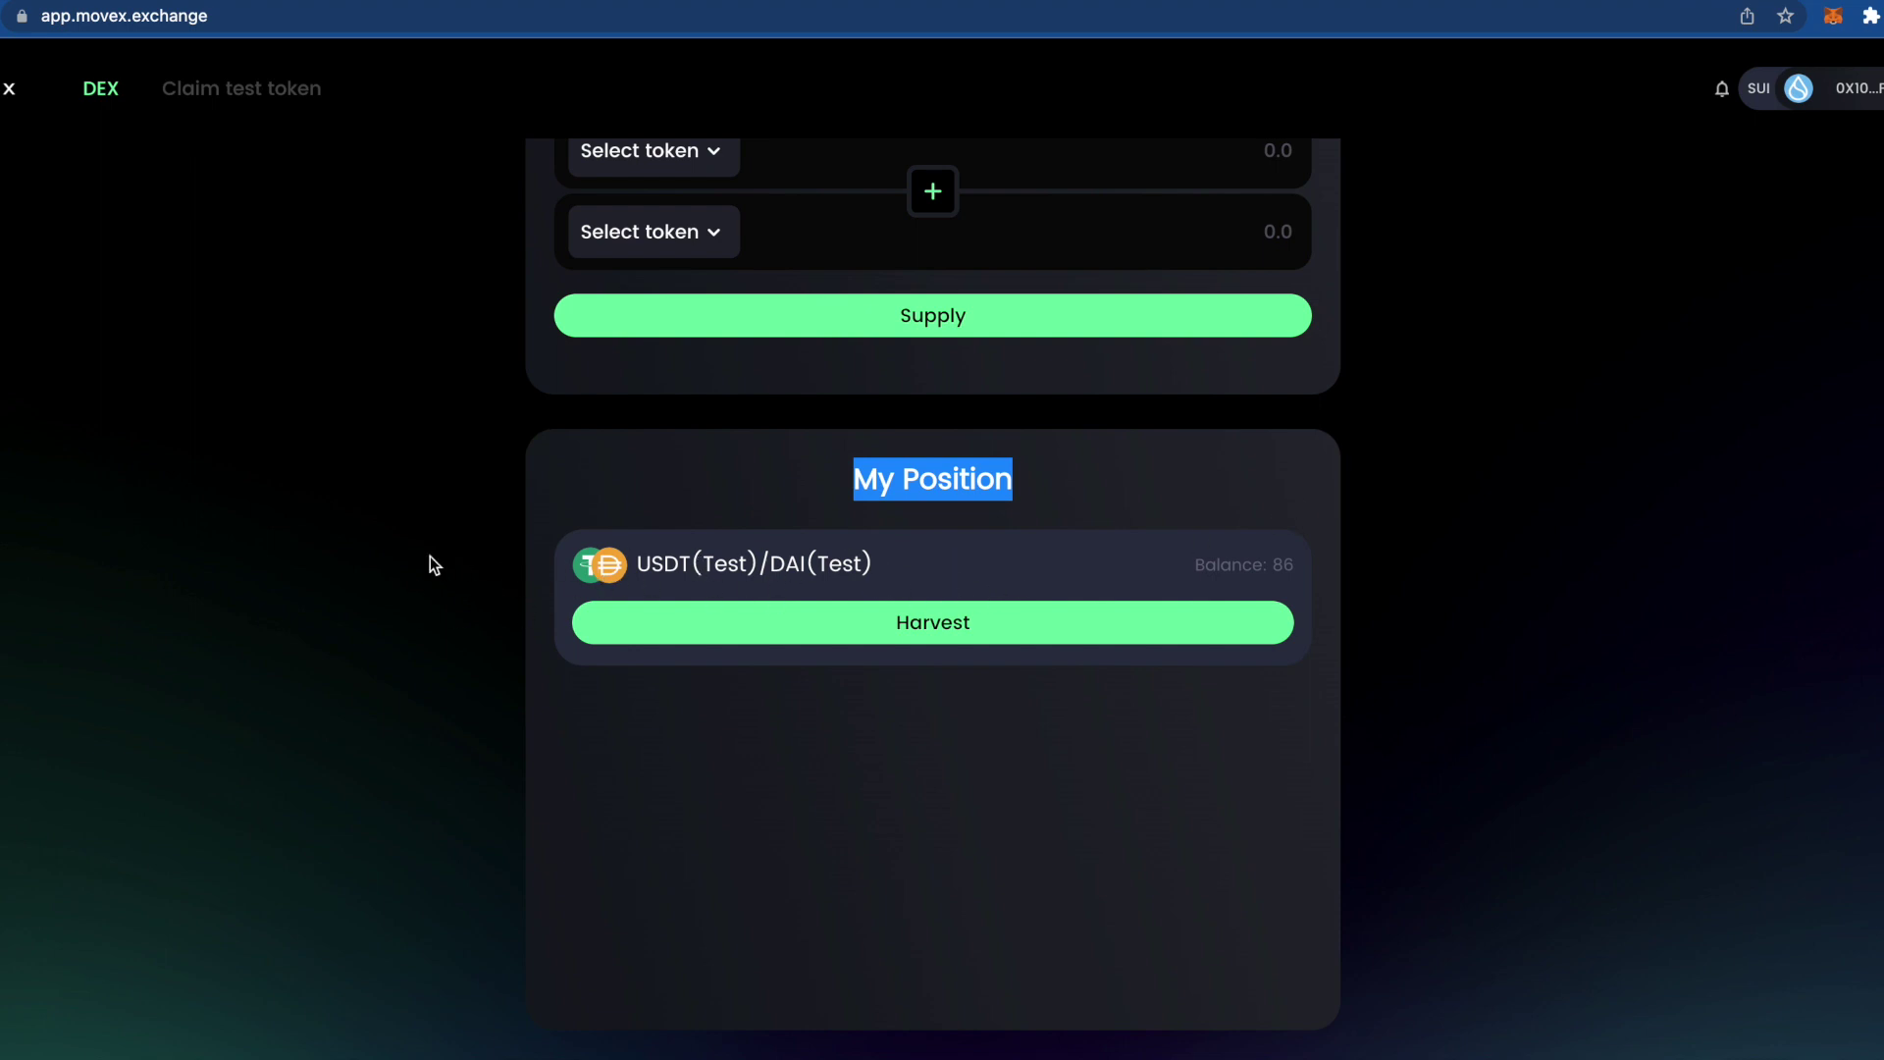
pyautogui.scroll(3, 869, 604)
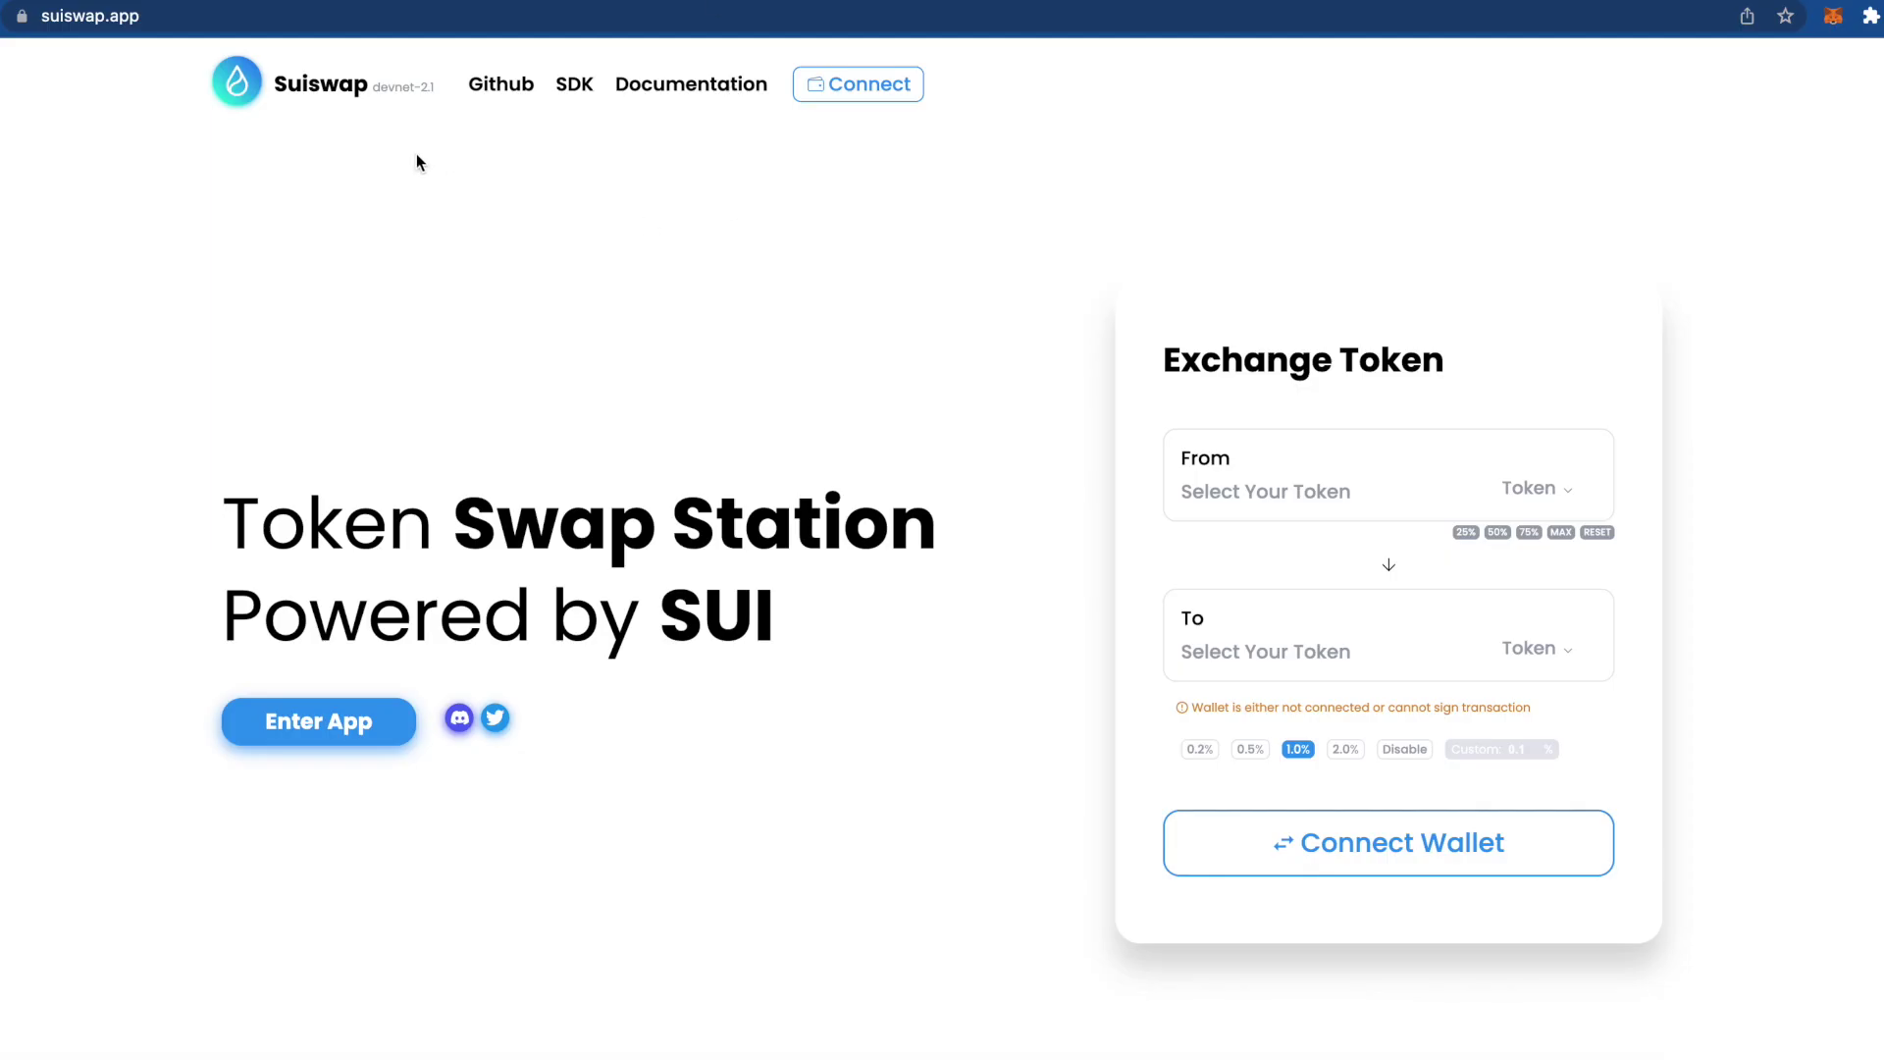
# Step: Connect Sui Wallet to Suiswap
pyautogui.click(879, 84)
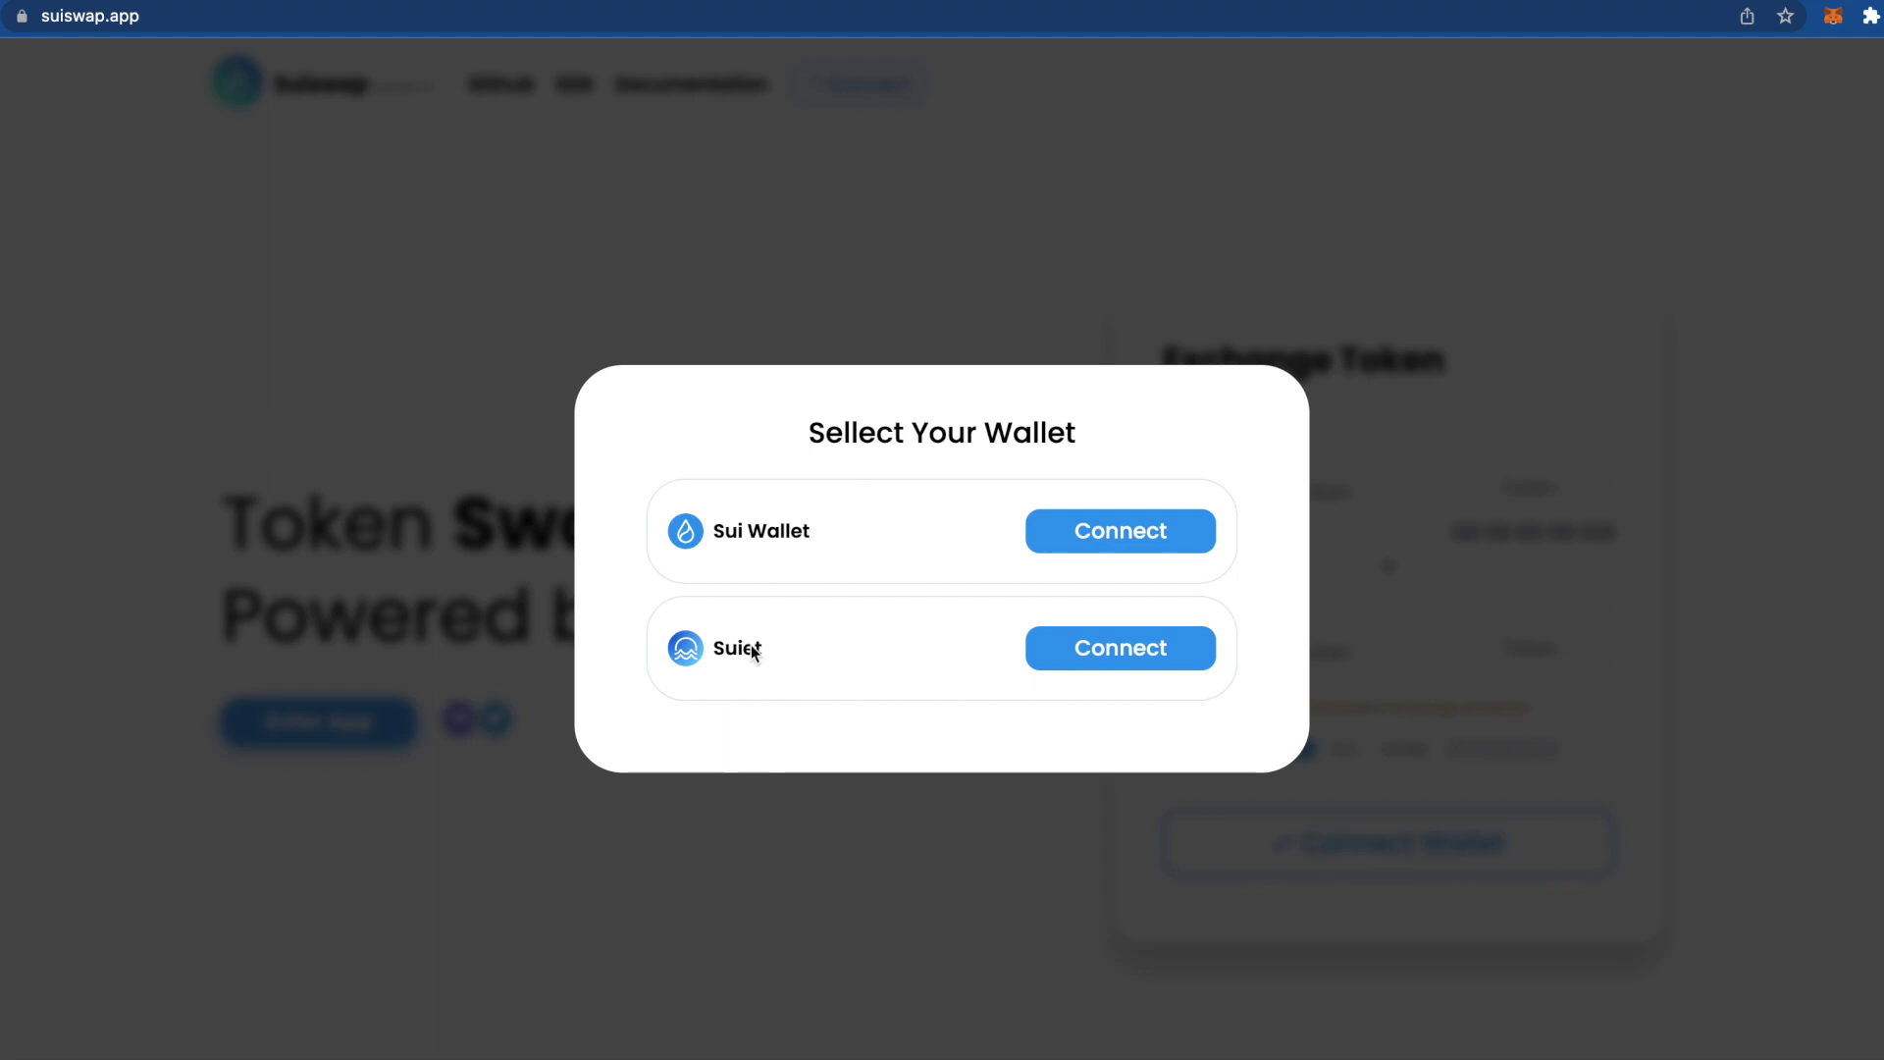
pyautogui.click(1143, 525)
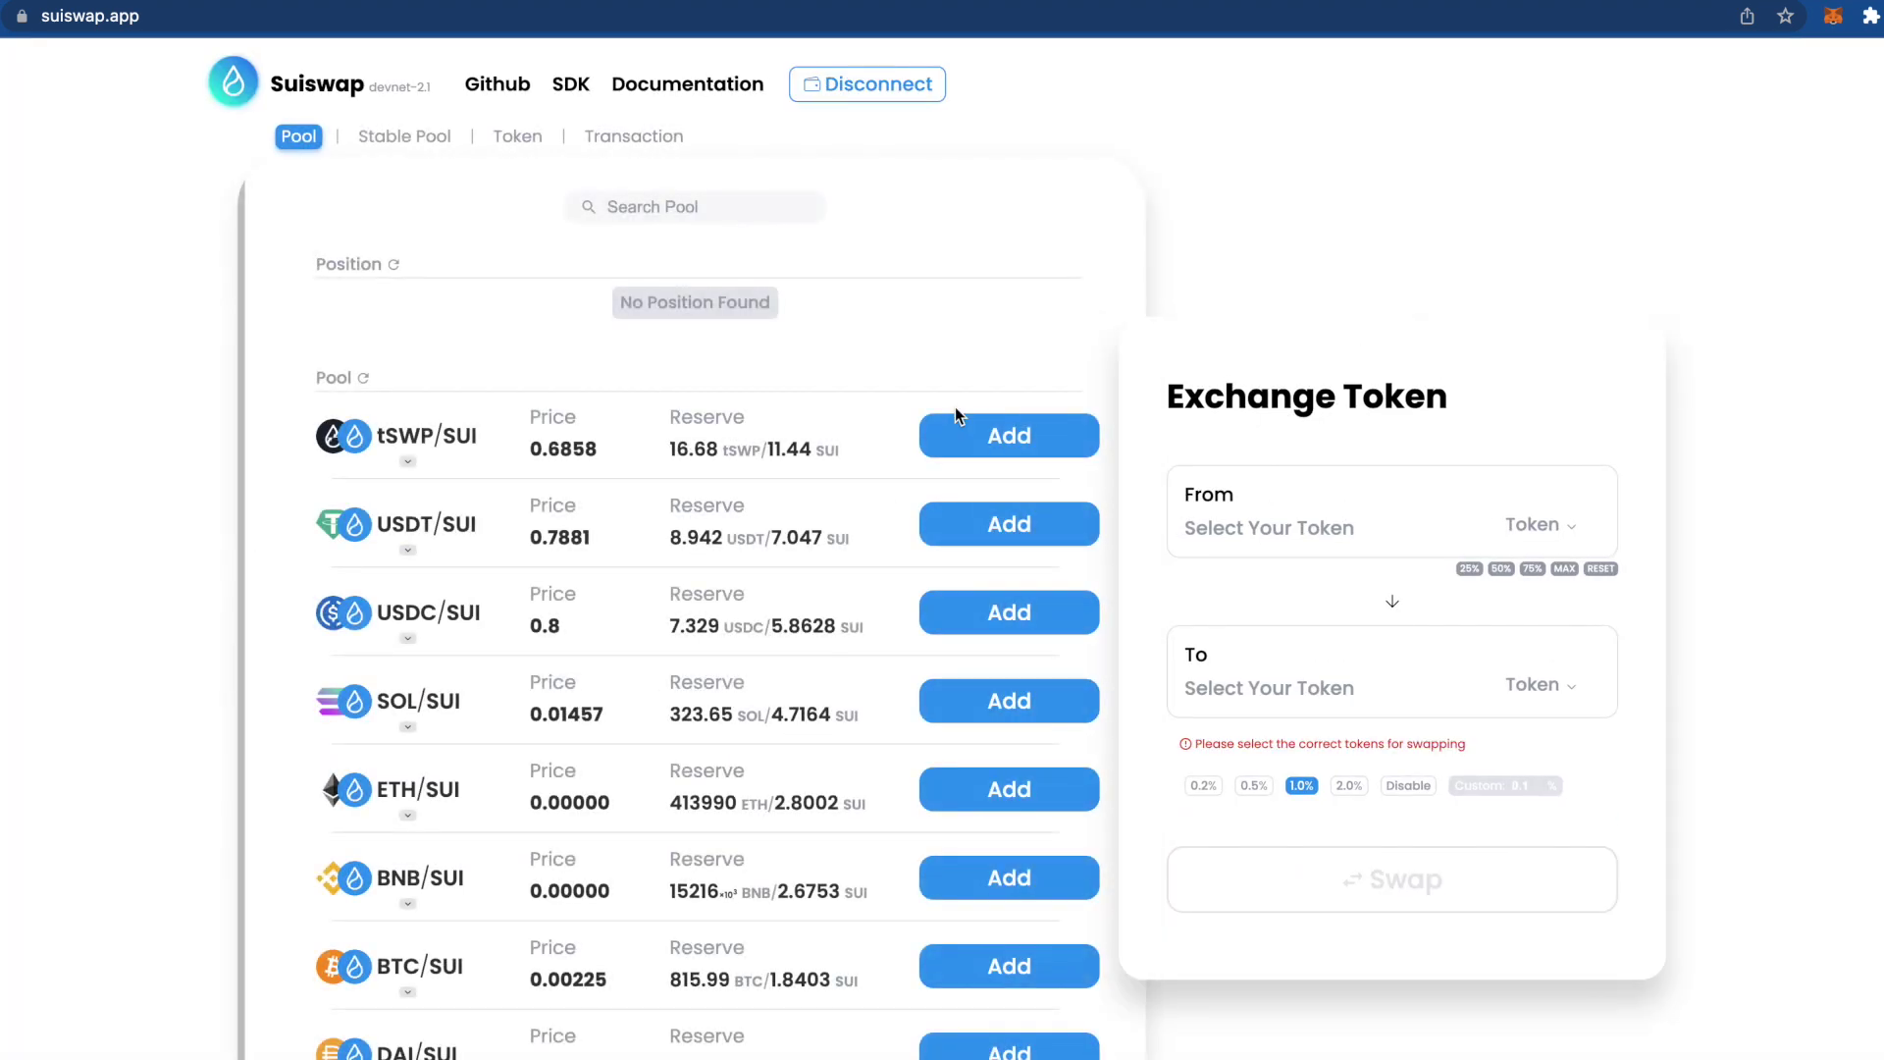
pyautogui.scroll(-3, 750, 342)
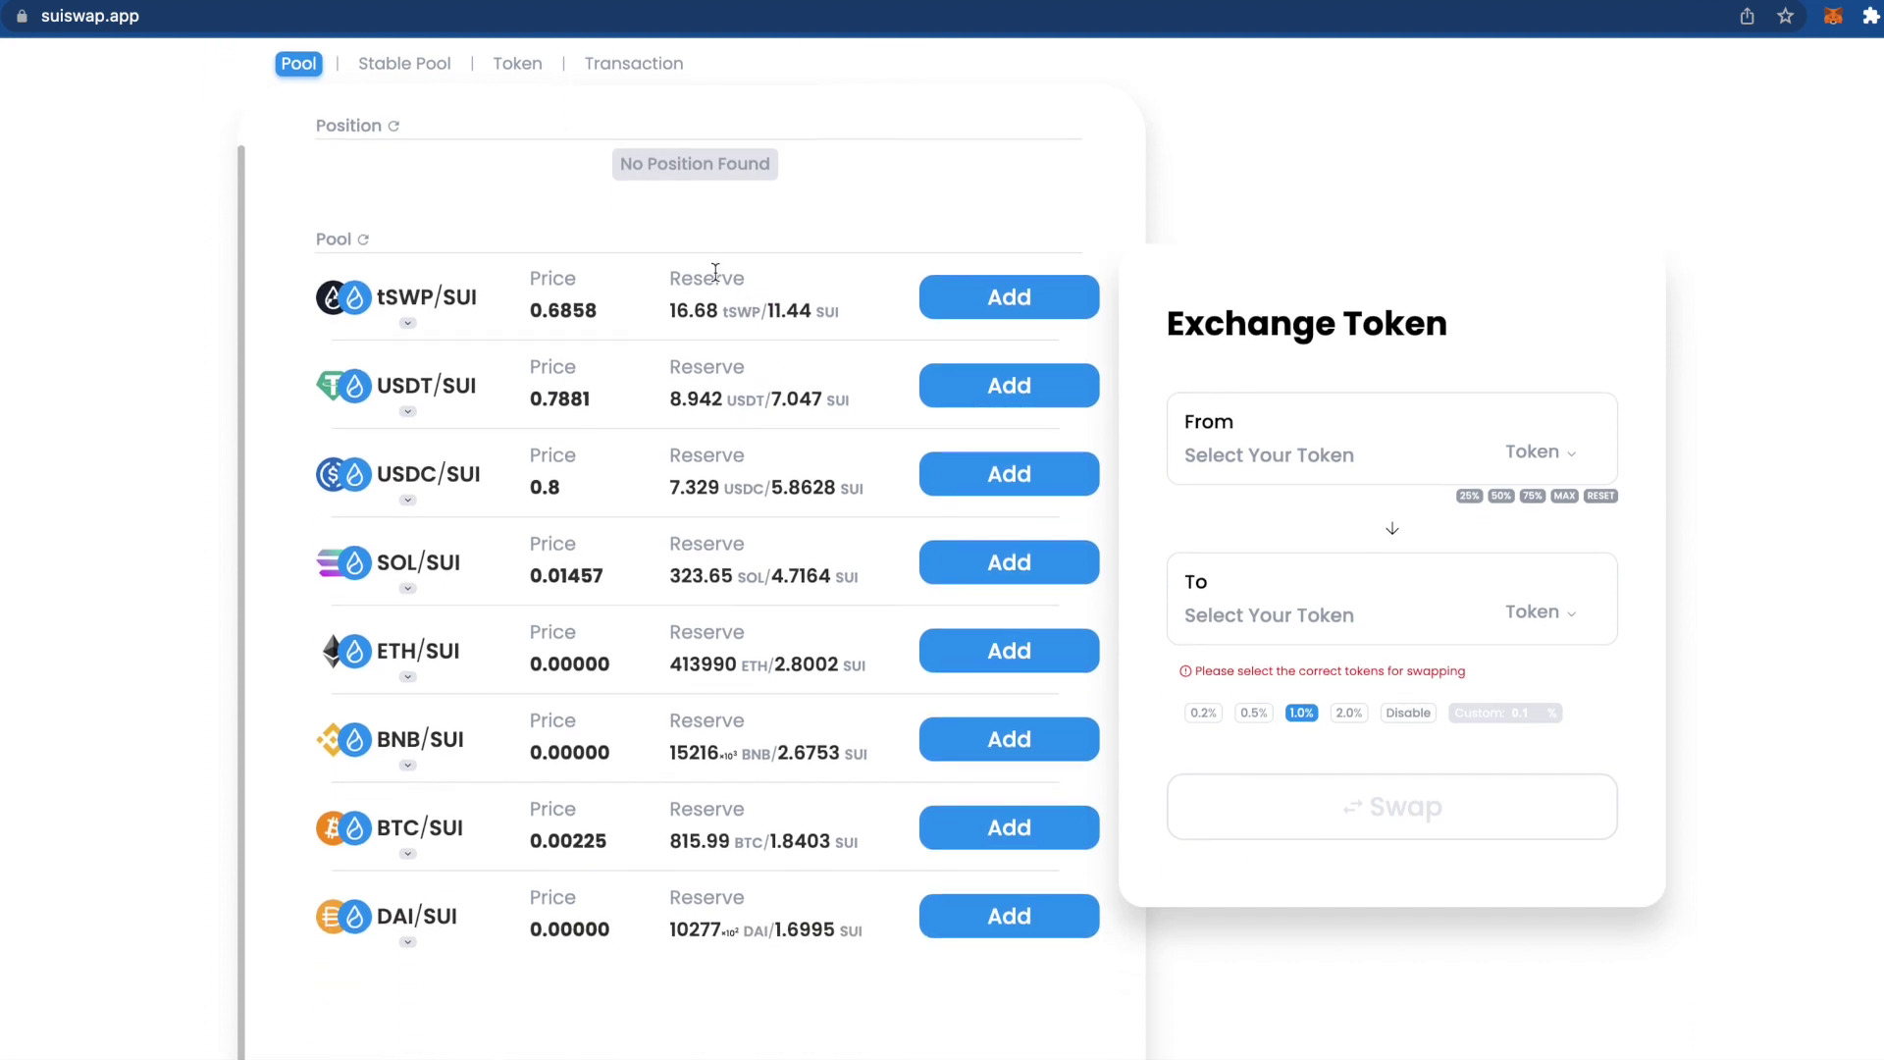
pyautogui.scroll(2, 884, 392)
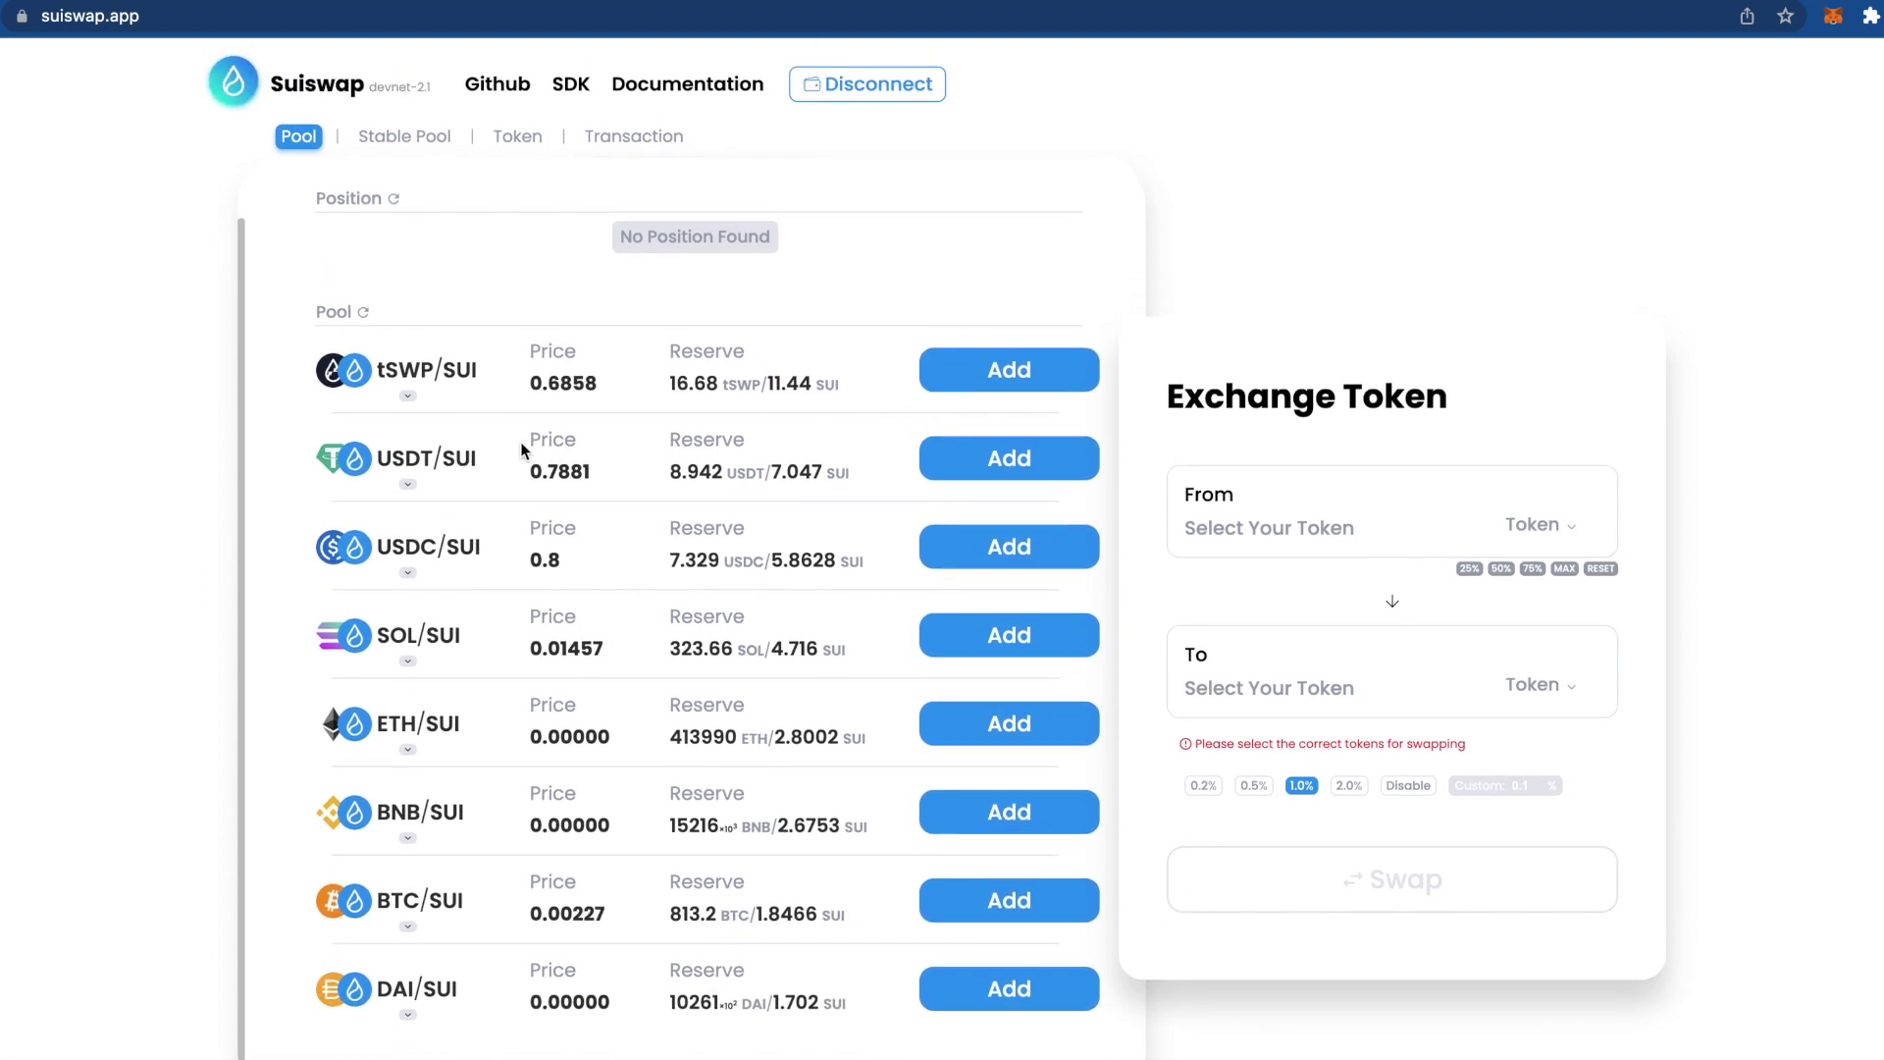
# Step: Mint the devnet test tokens from the Token tab and approve the mint in the wallet
pyautogui.click(437, 142)
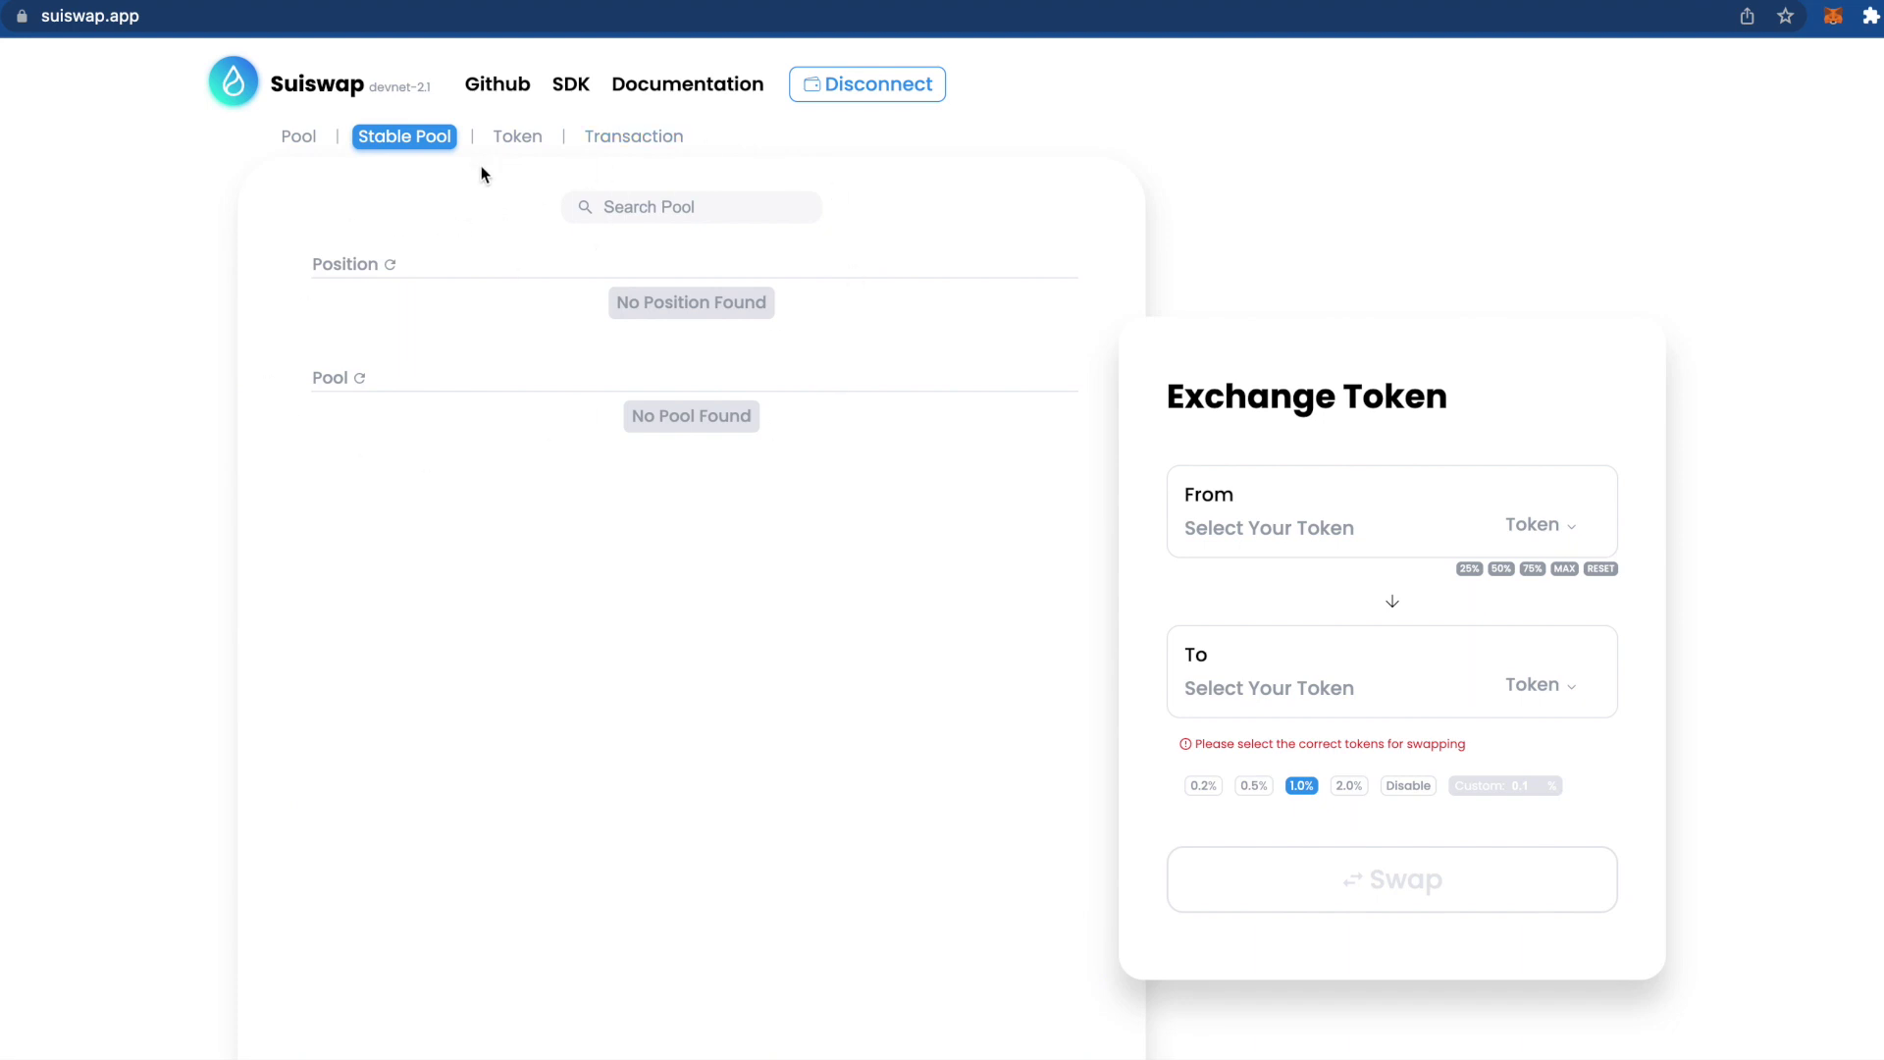
pyautogui.click(506, 144)
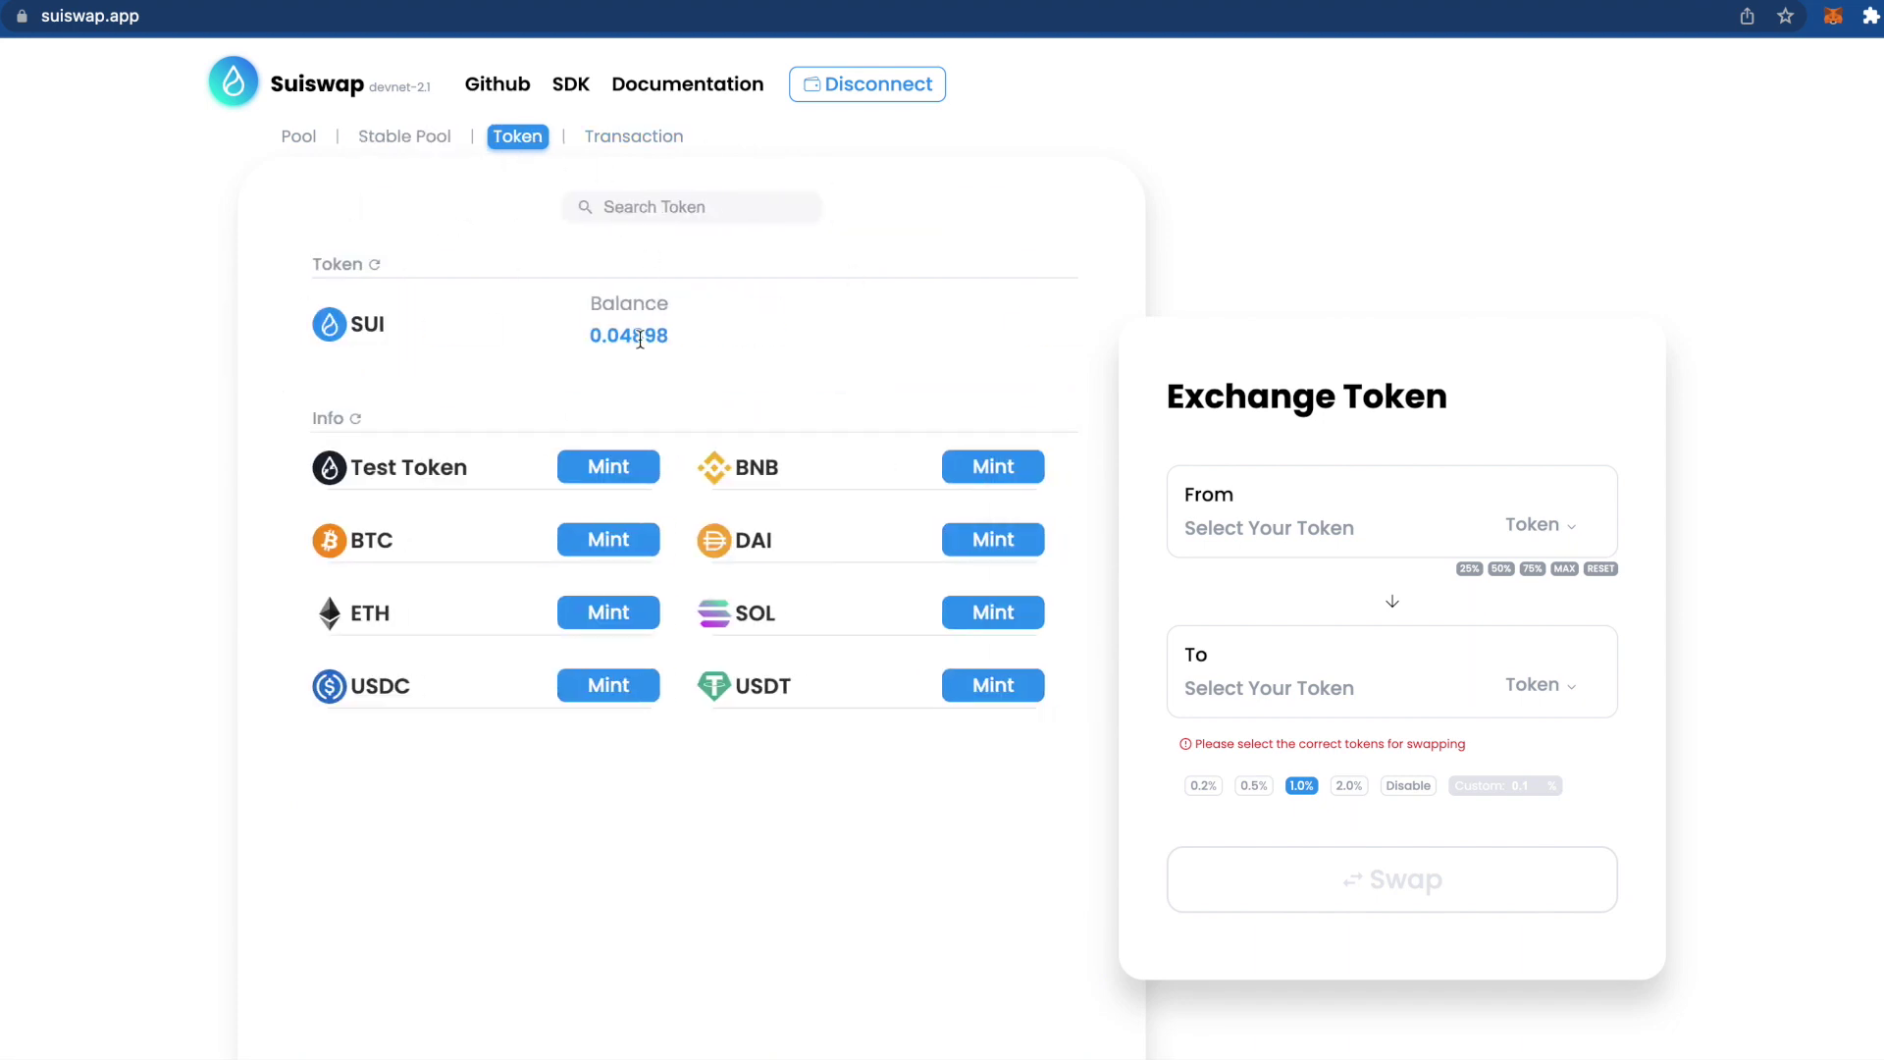
pyautogui.click(609, 469)
pyautogui.click(1772, 609)
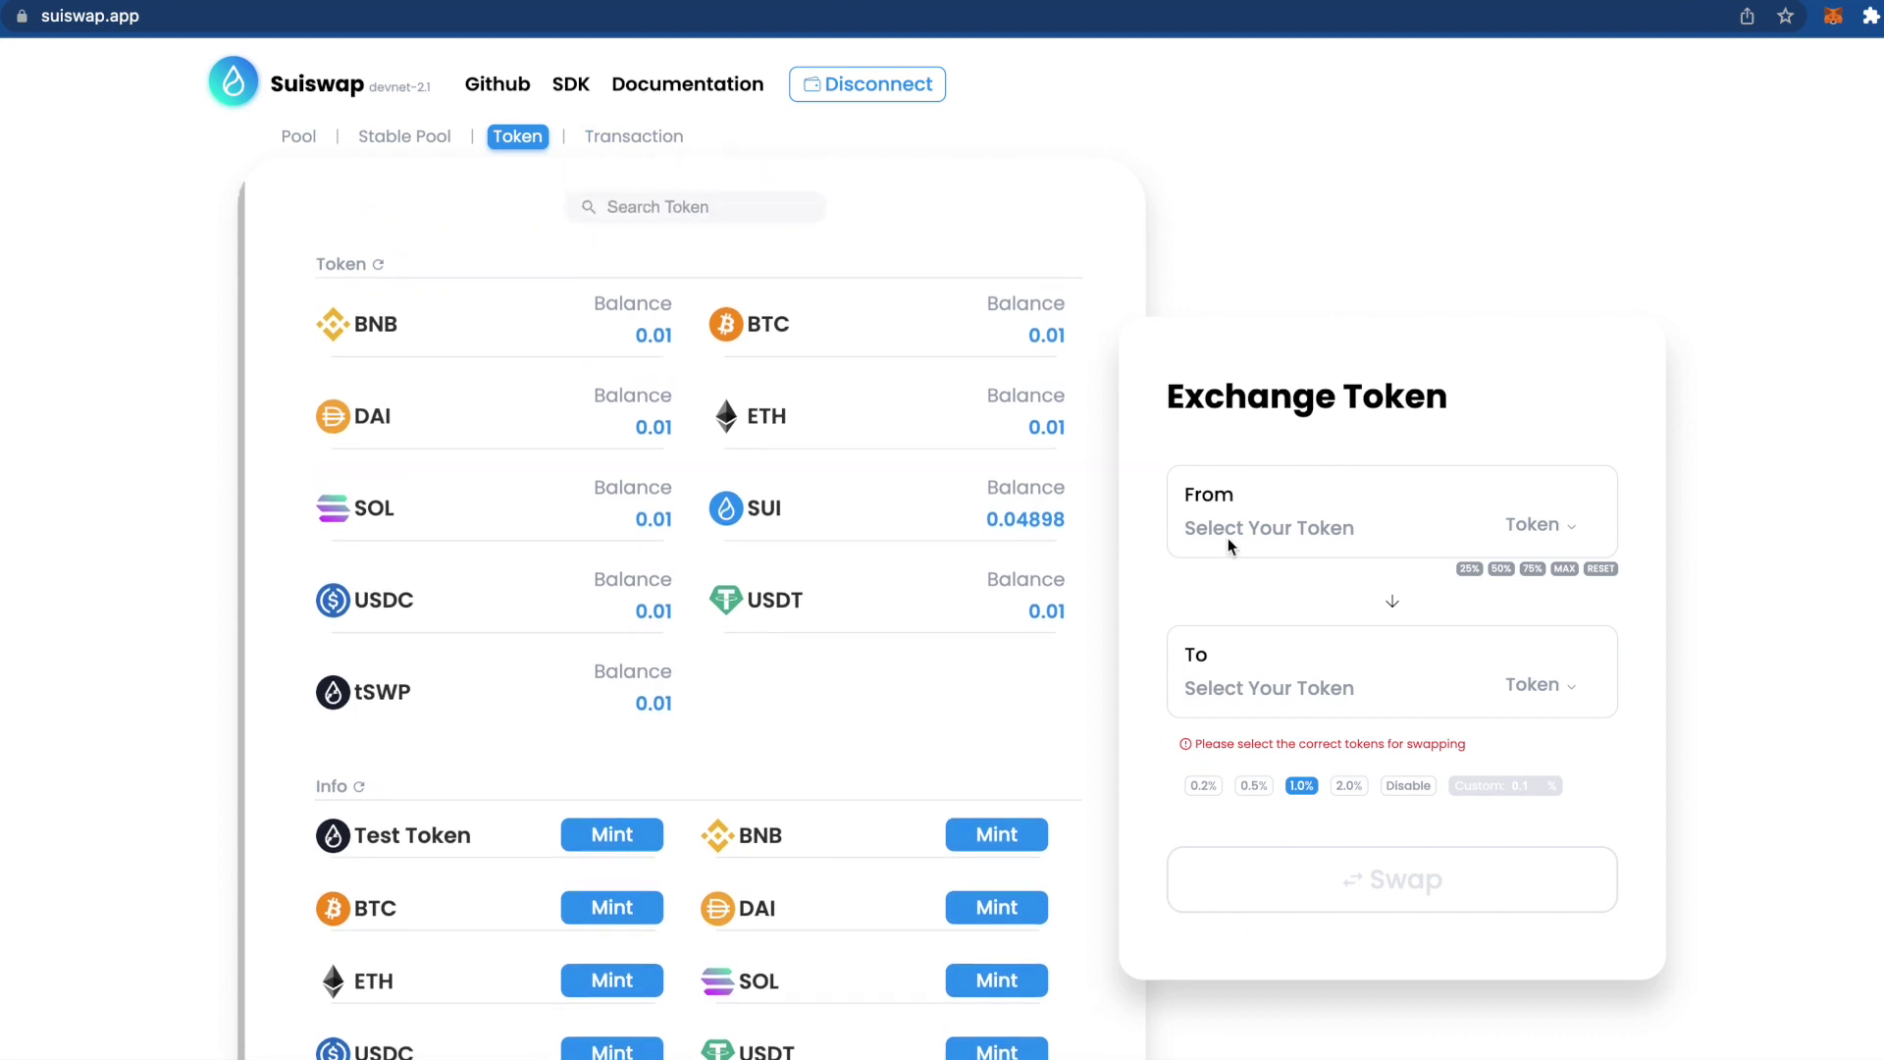
# Step: Set the Suiswap swap pair to tSWP as From and SUI as To
pyautogui.click(1524, 522)
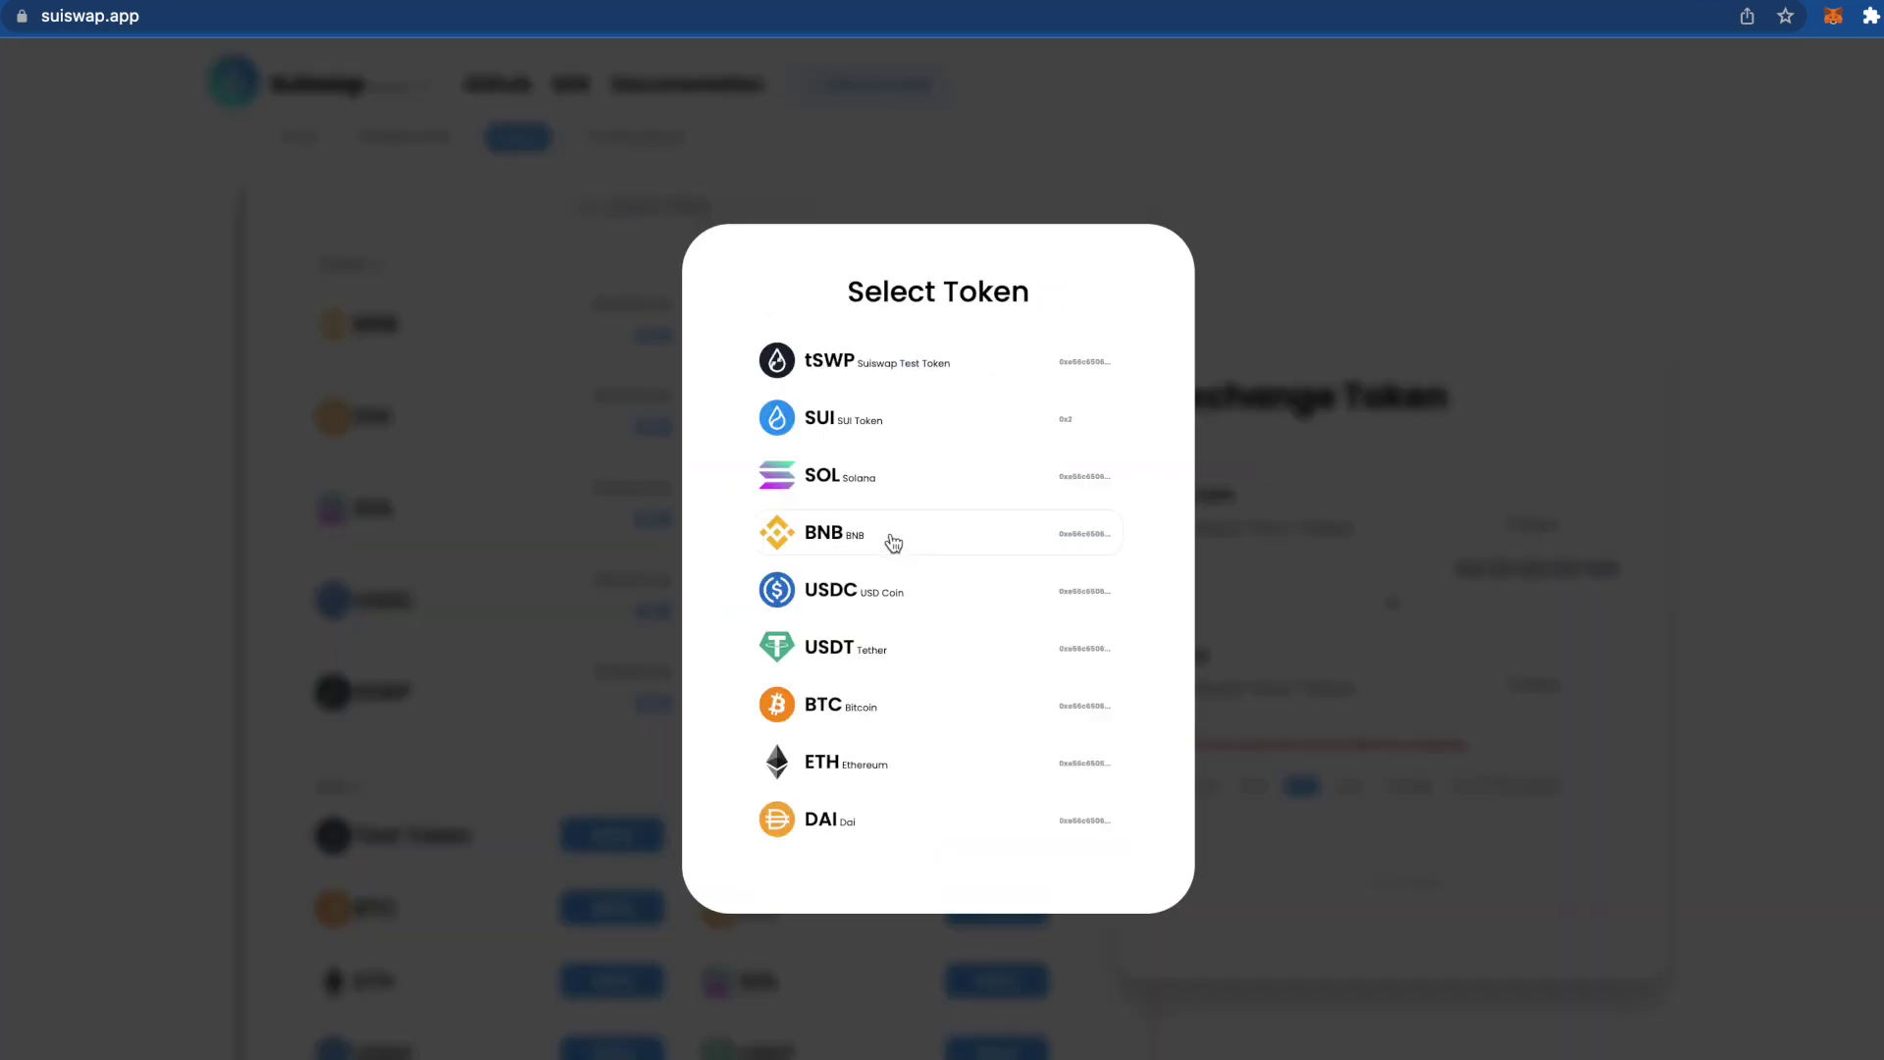
pyautogui.click(959, 383)
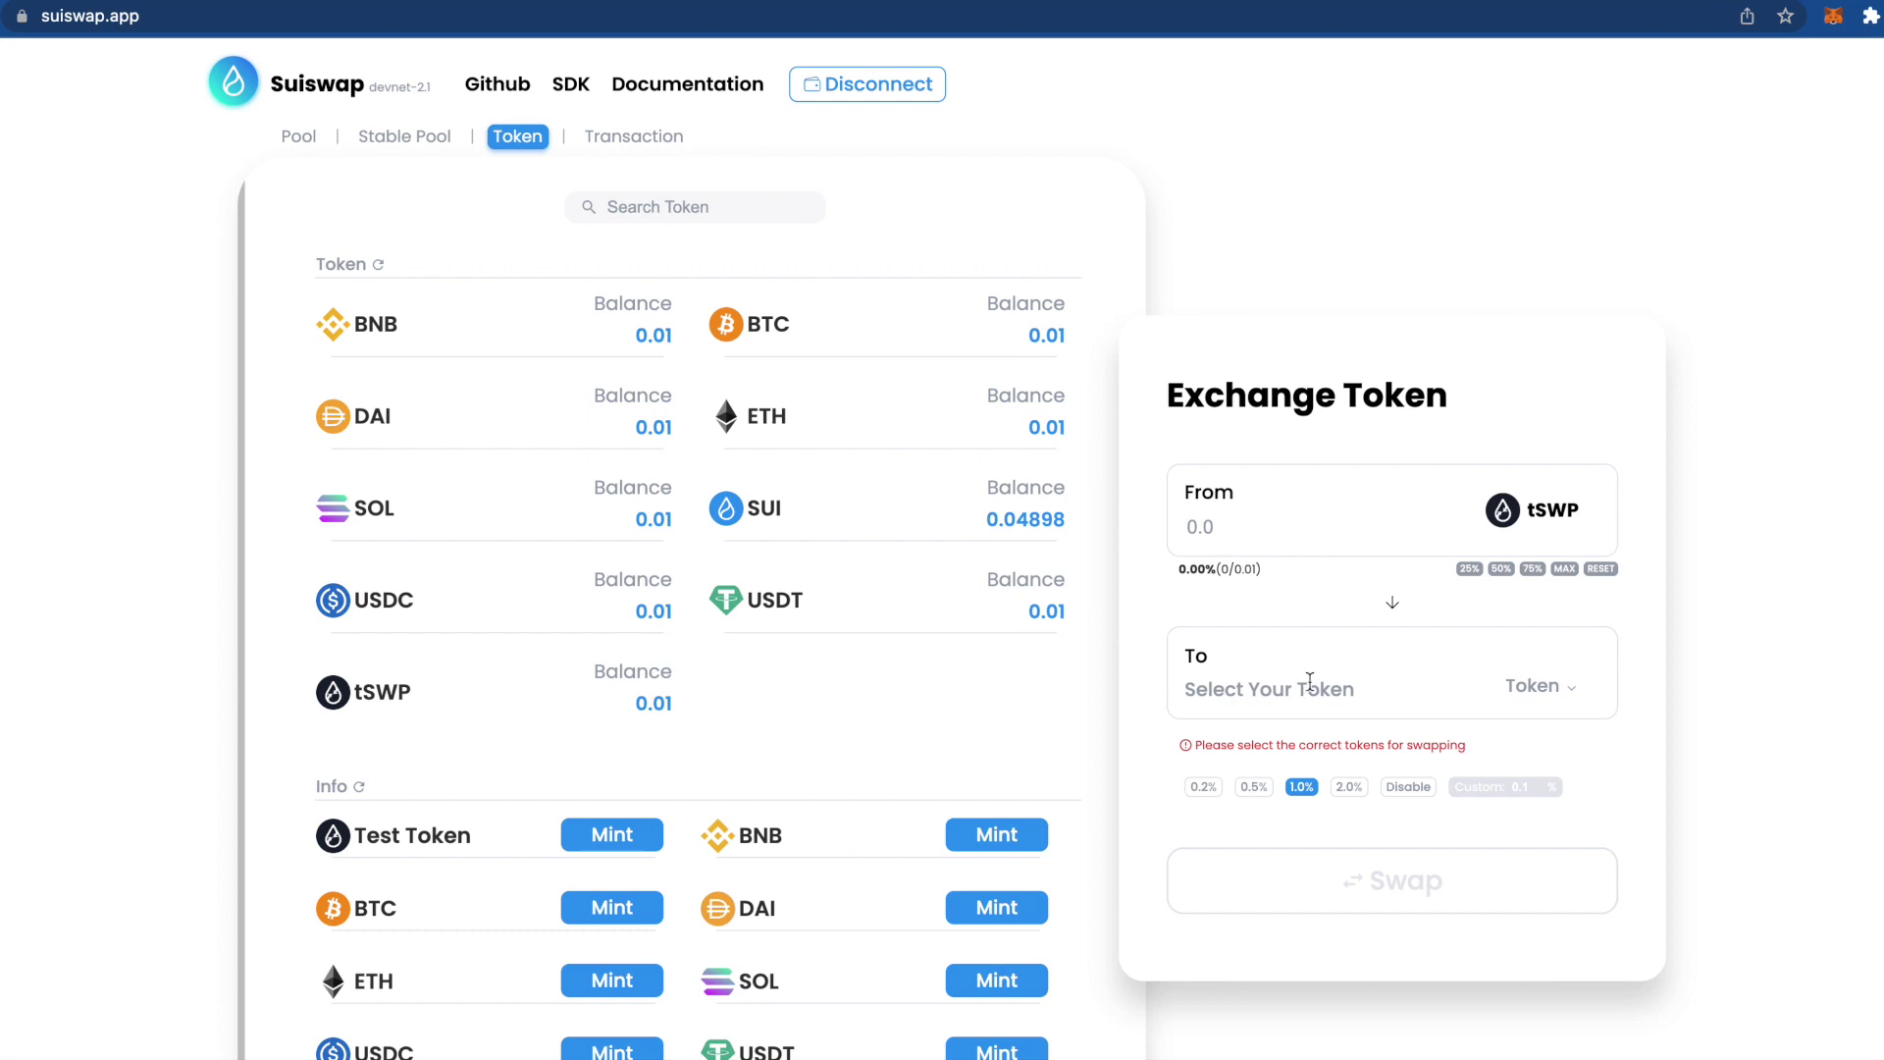
pyautogui.scroll(-1, 1393, 628)
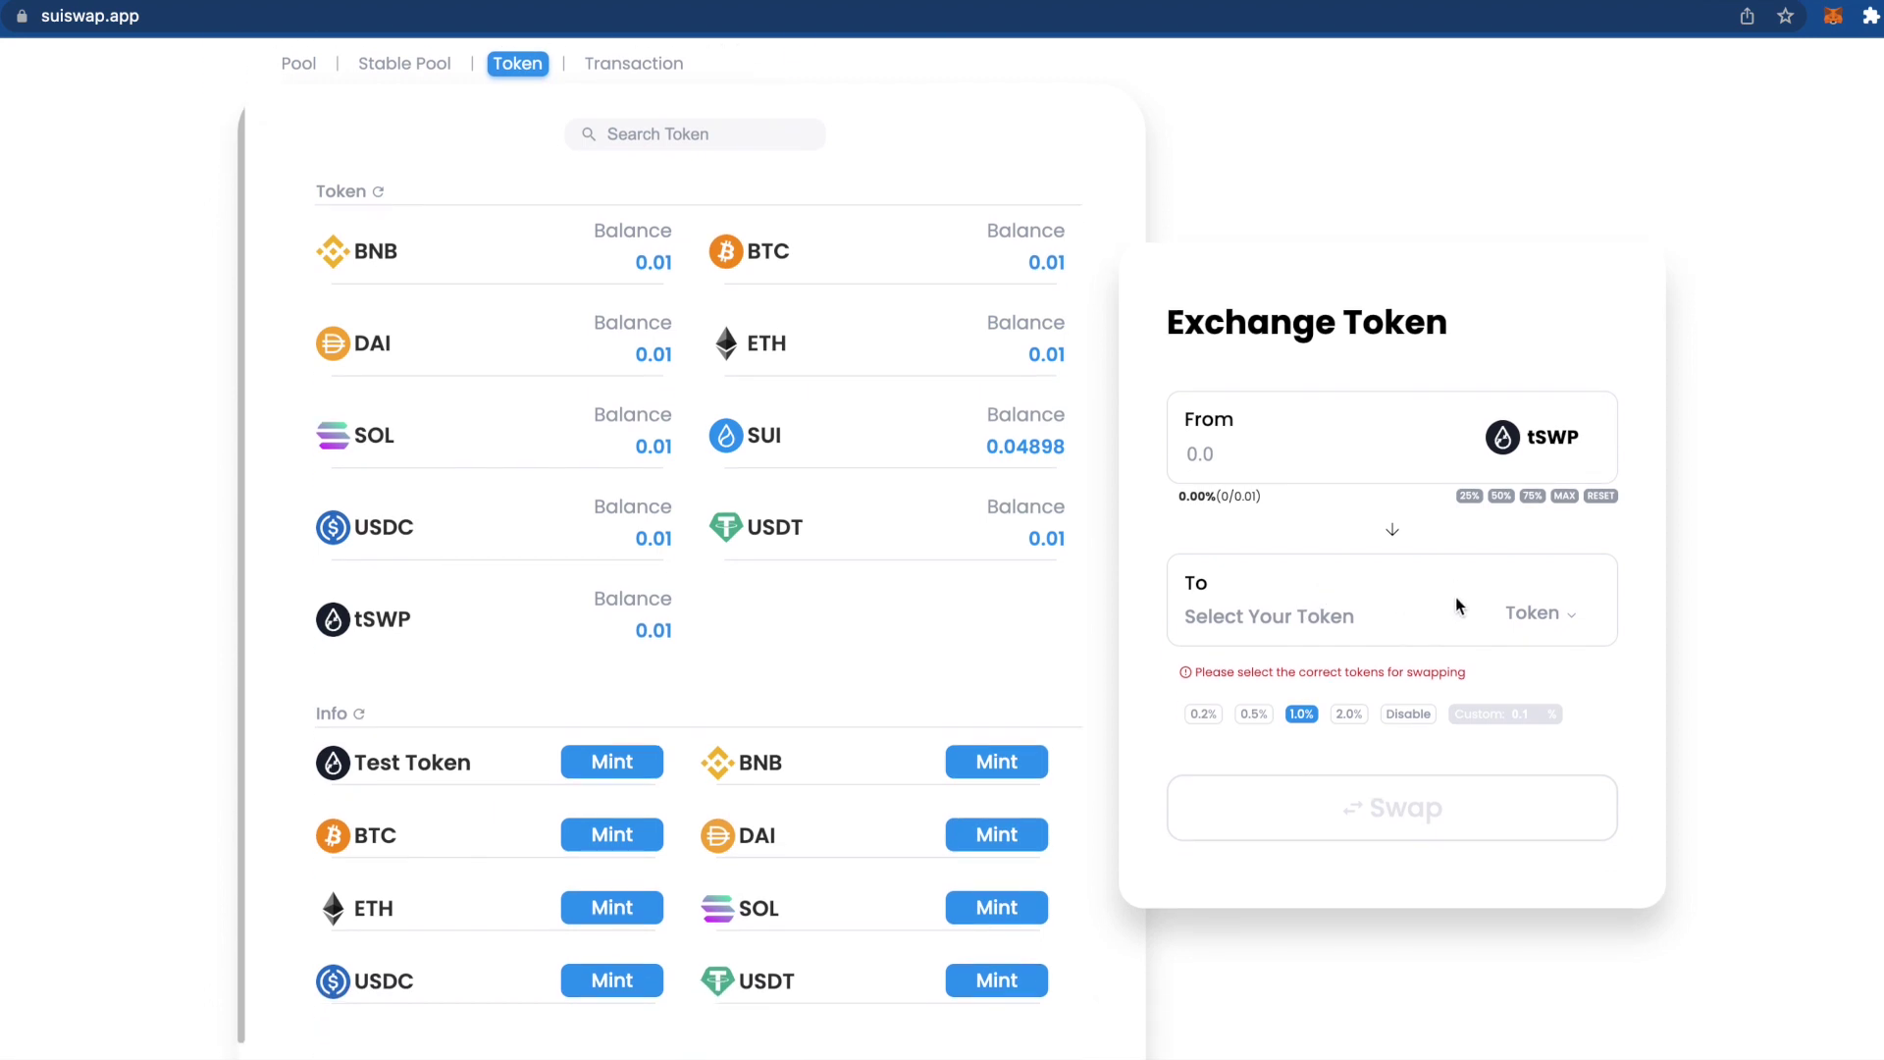
pyautogui.click(1554, 617)
pyautogui.click(884, 618)
# Step: Swap 25% (0.0025 tSWP) for SUI and approve, leaving 0.0075 tSWP
pyautogui.click(1258, 474)
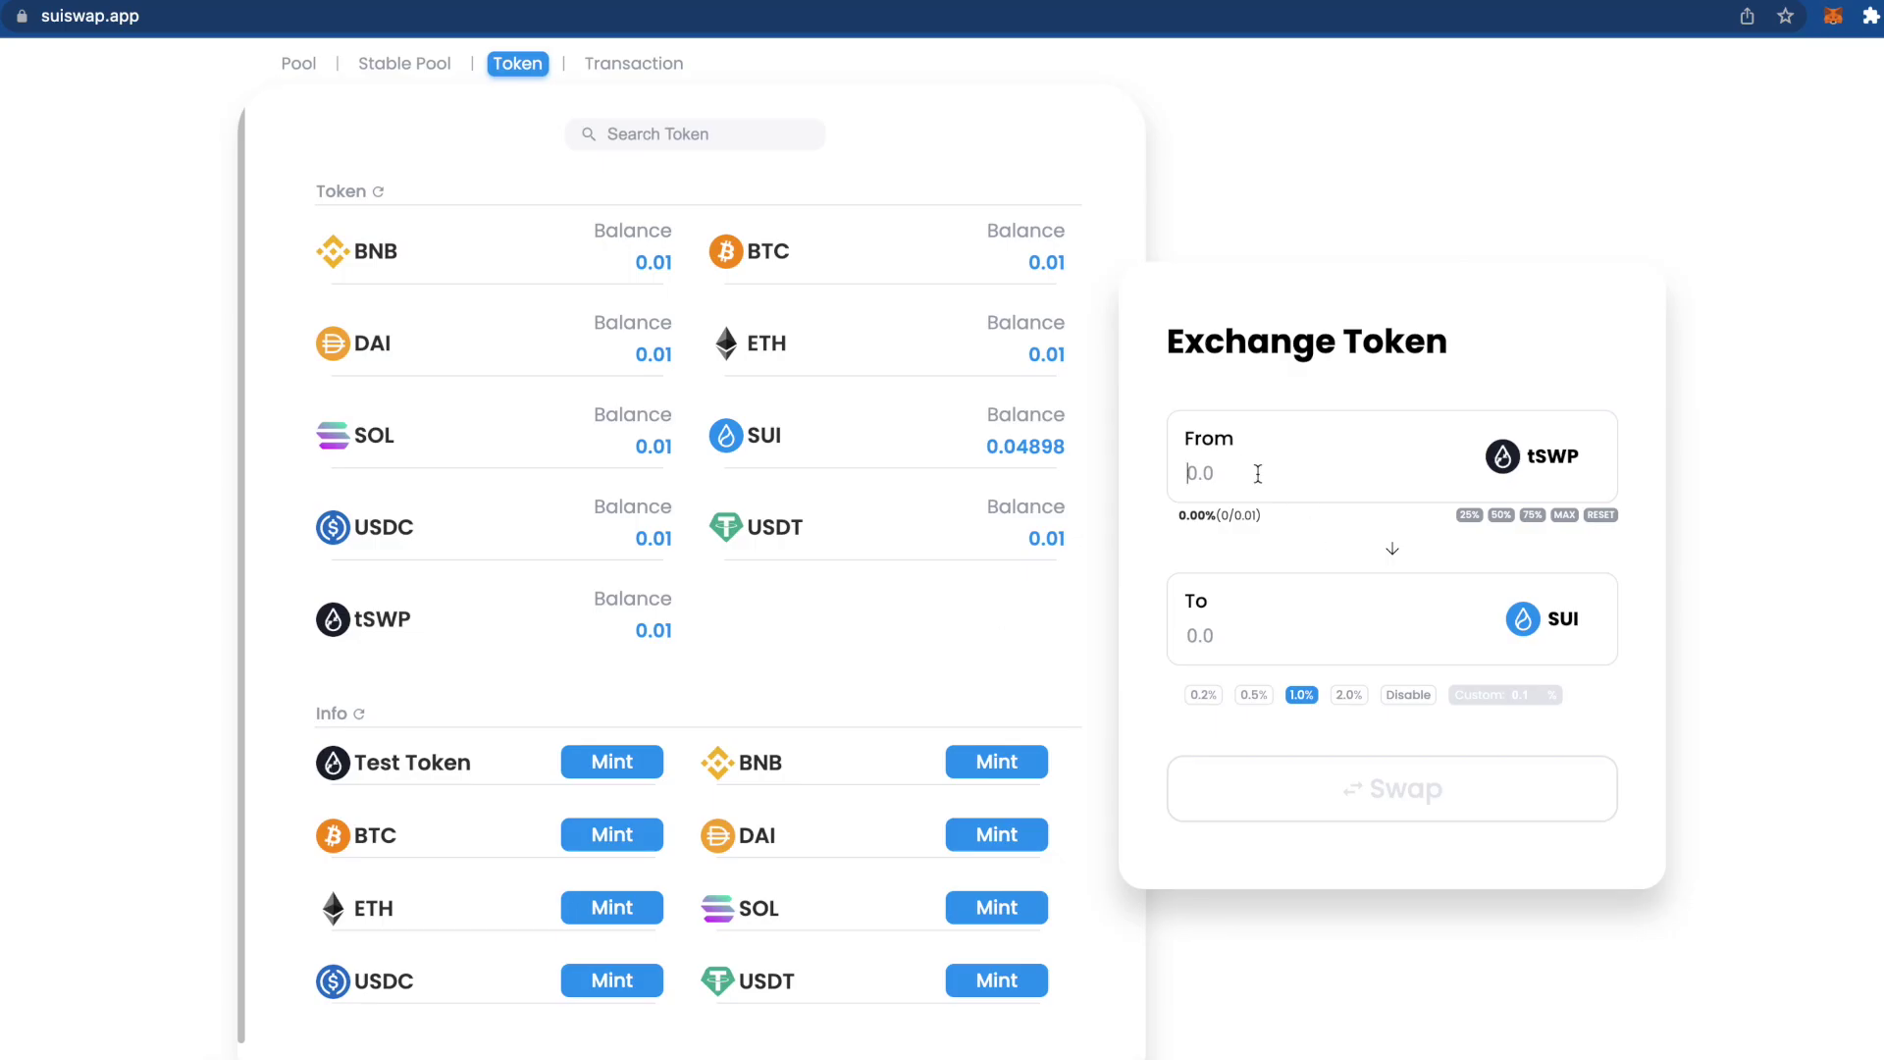
pyautogui.click(1468, 514)
pyautogui.click(1423, 801)
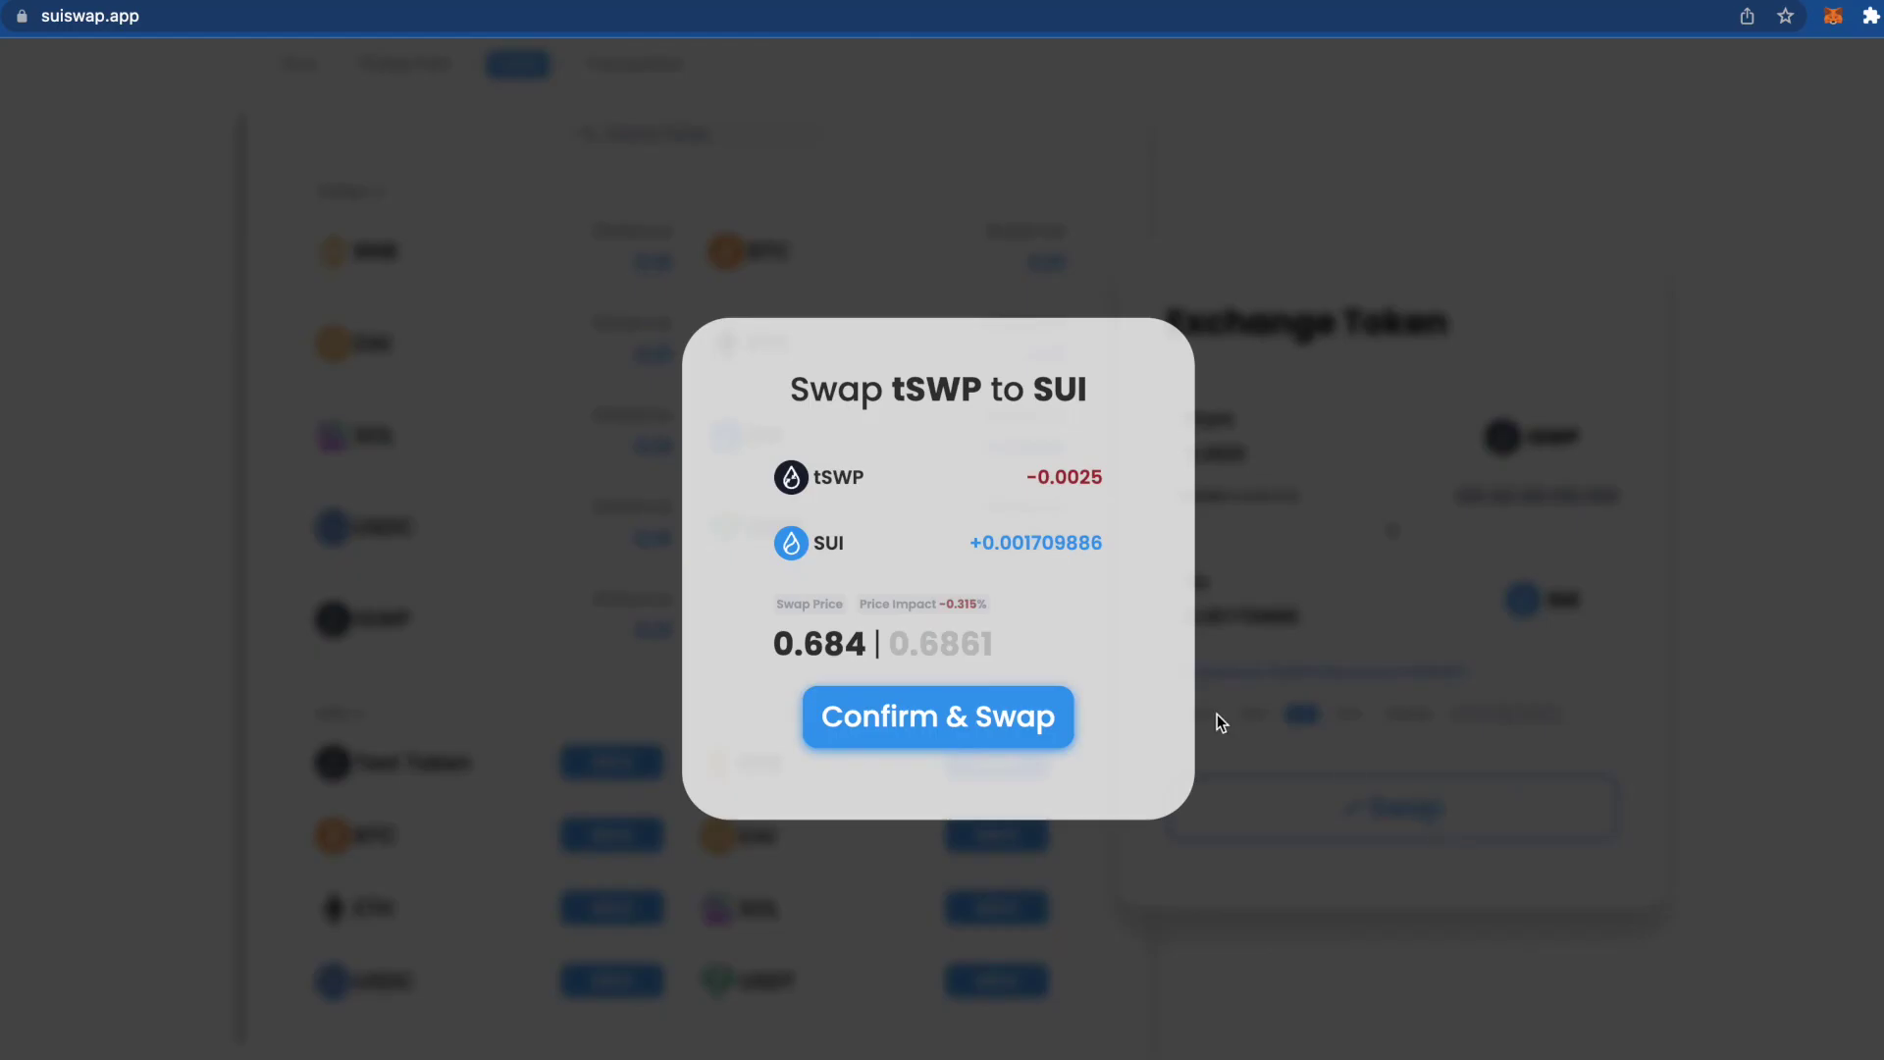
pyautogui.click(1023, 736)
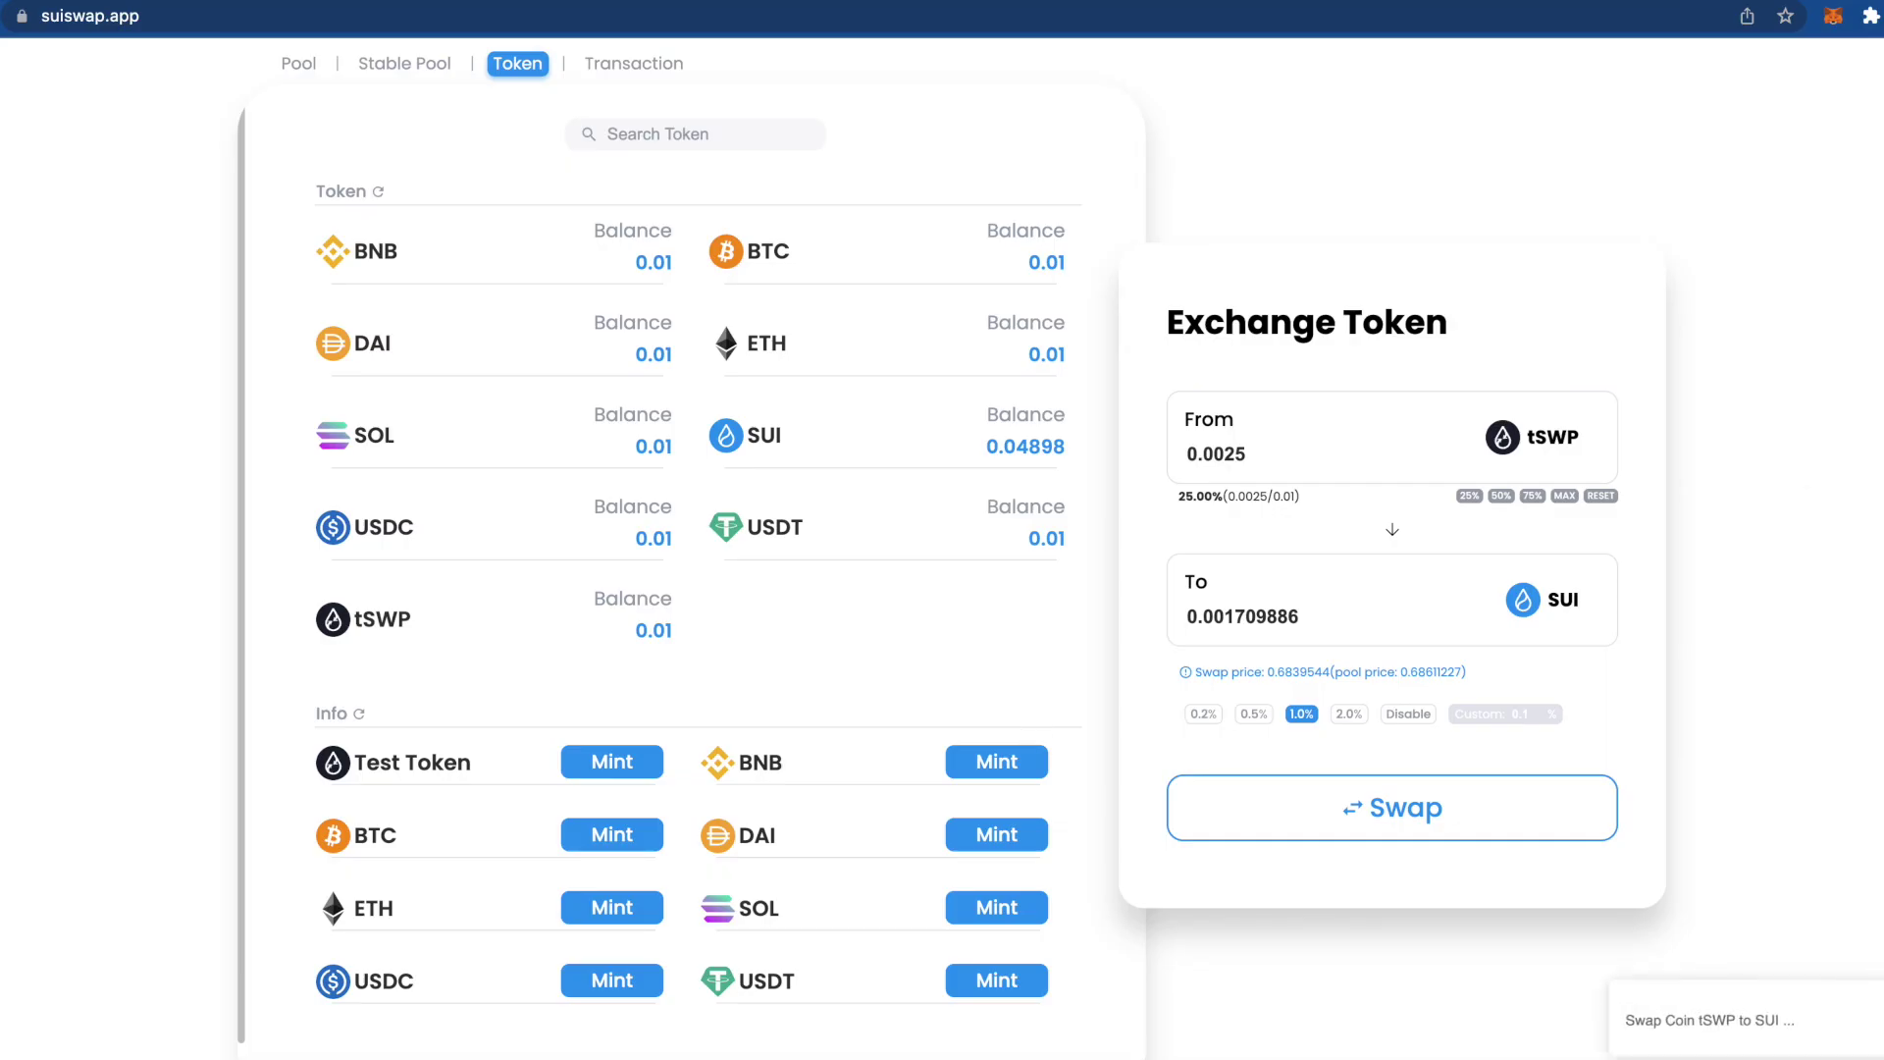
pyautogui.scroll(-1, 1787, 611)
pyautogui.click(1787, 611)
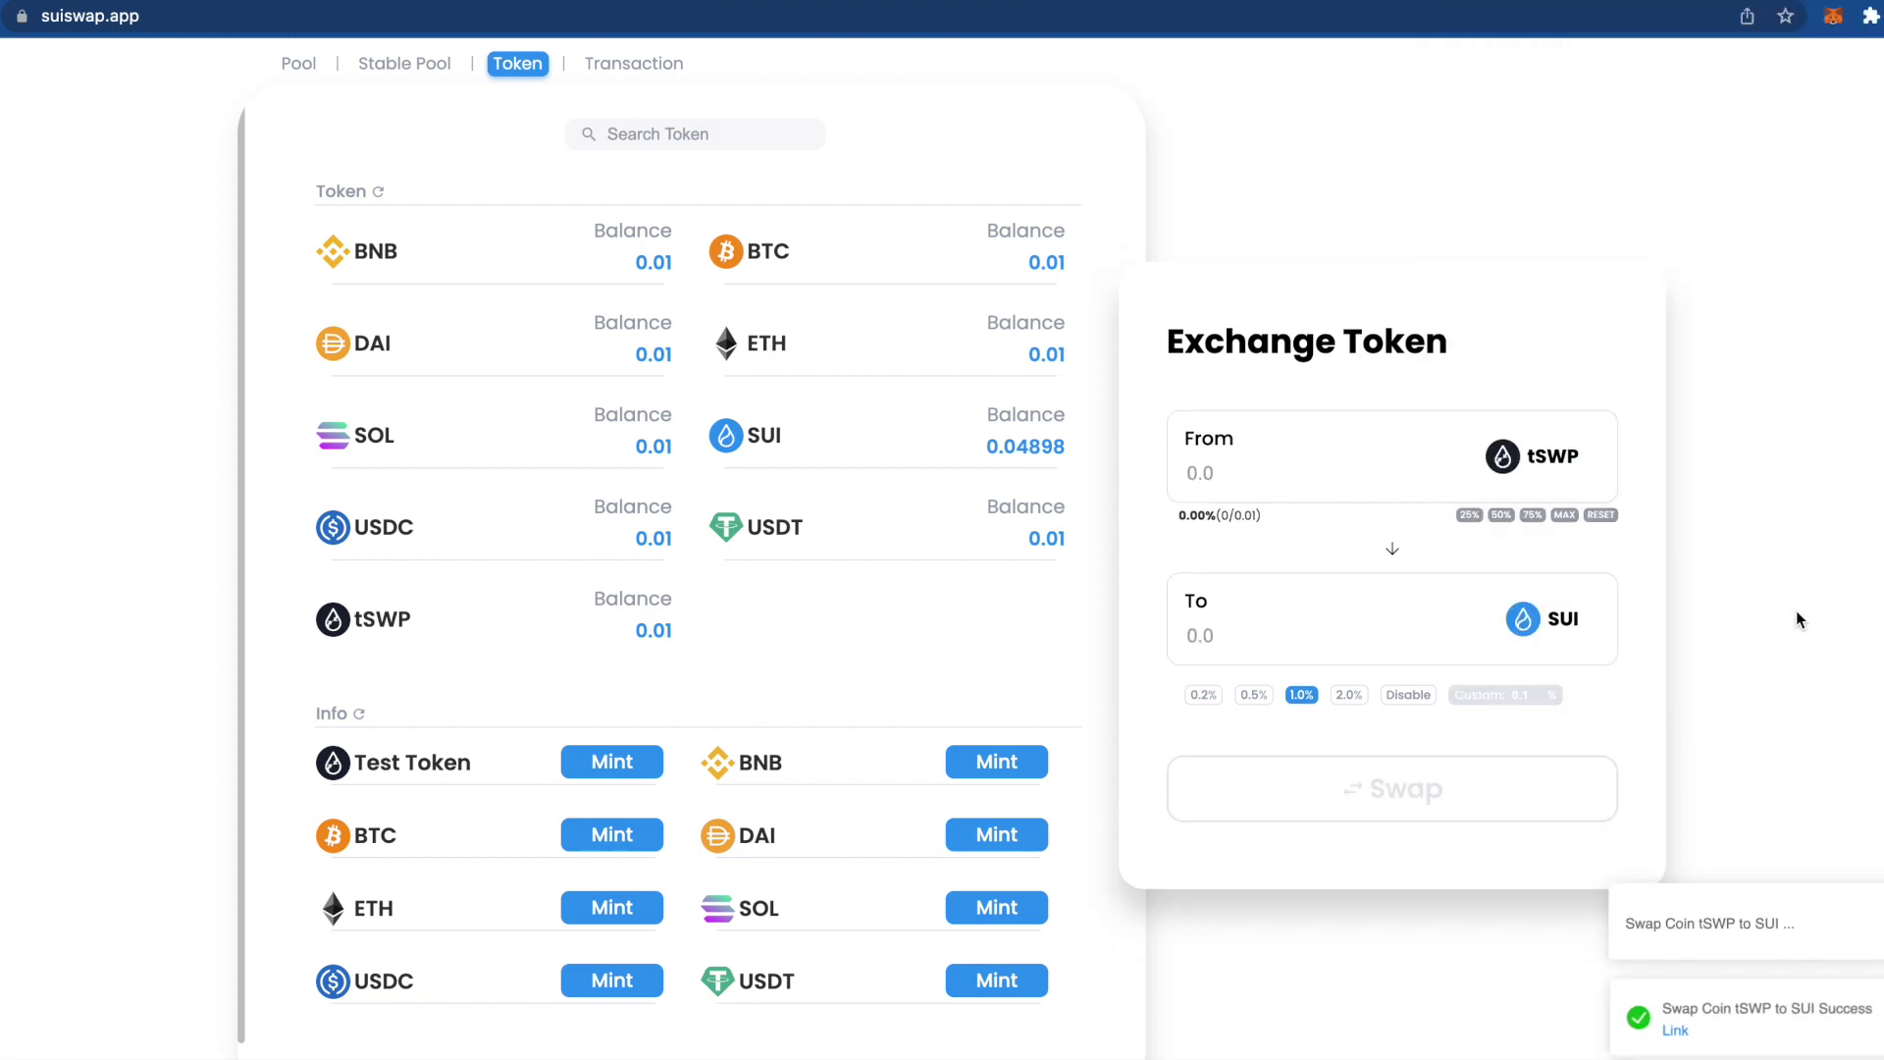
pyautogui.scroll(2, 1756, 598)
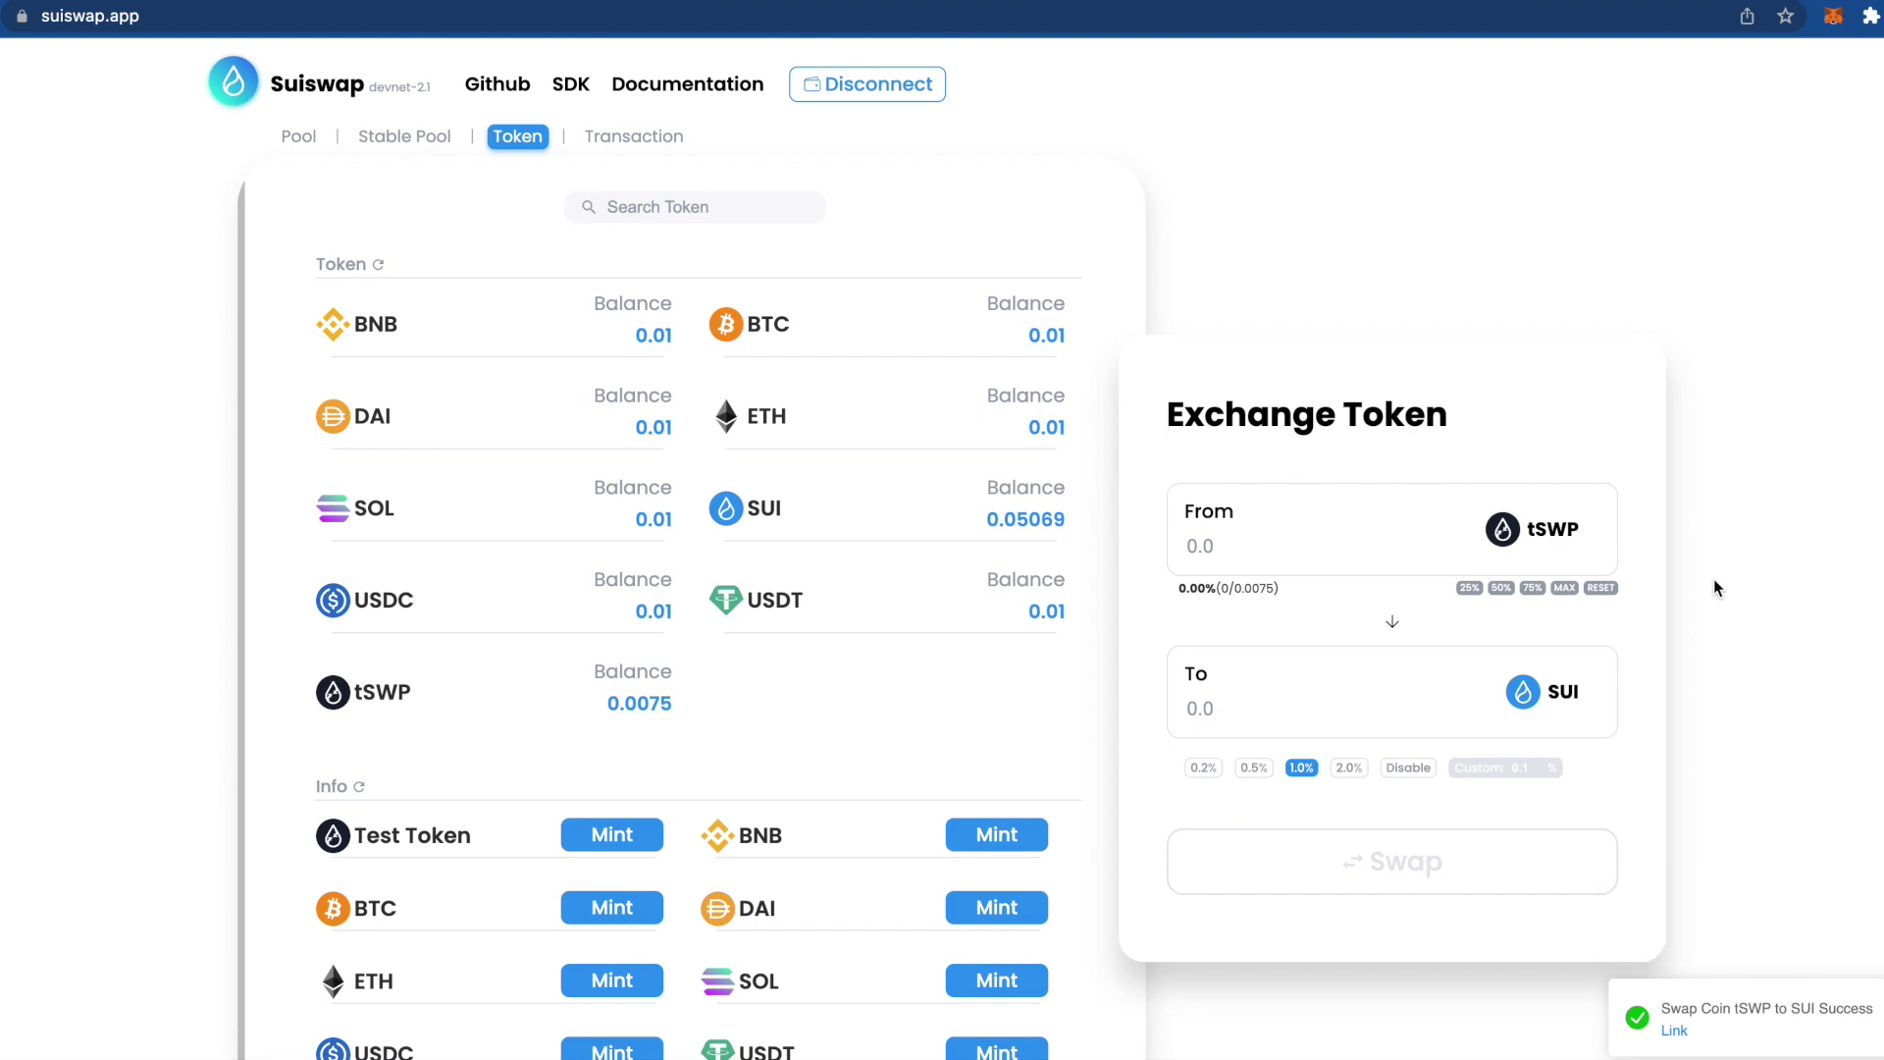
# Step: Deposit 50% of the tSWP with matching SUI into tSWP/SUI and approve the 6000-gas transaction
pyautogui.click(429, 133)
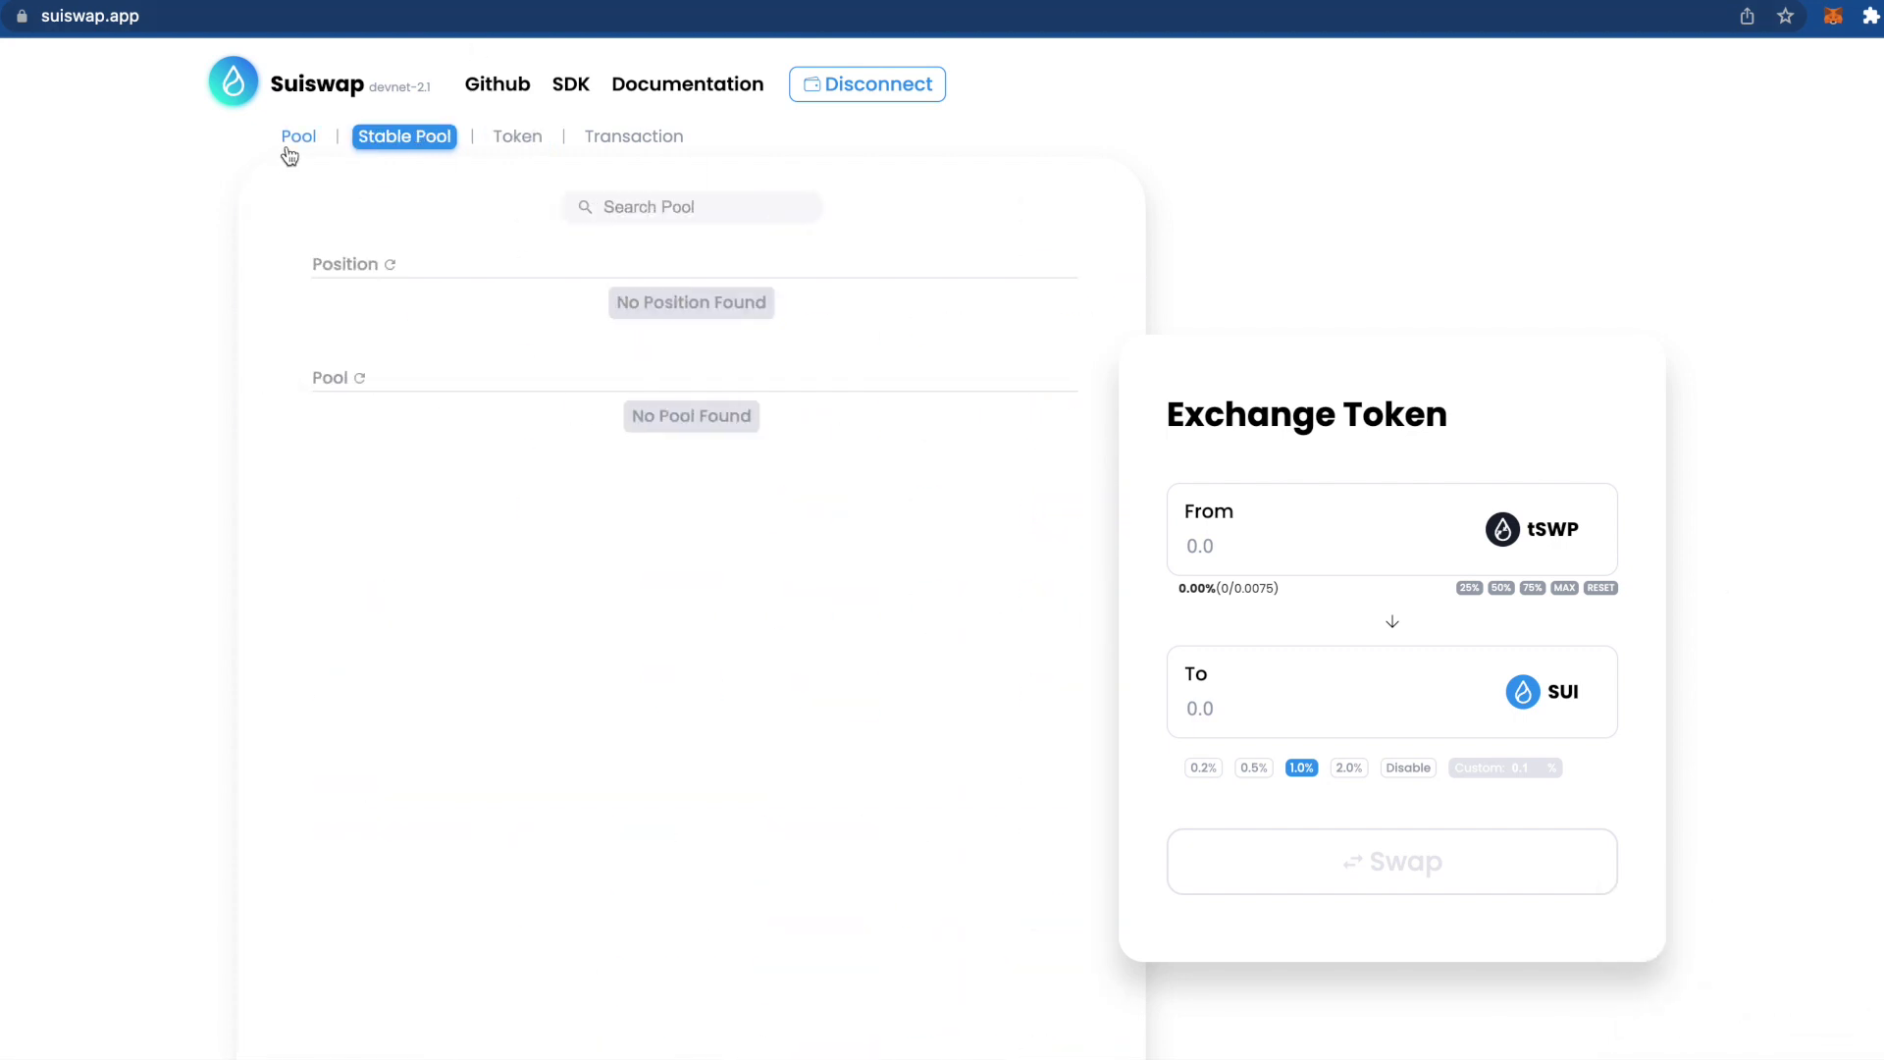
pyautogui.click(294, 139)
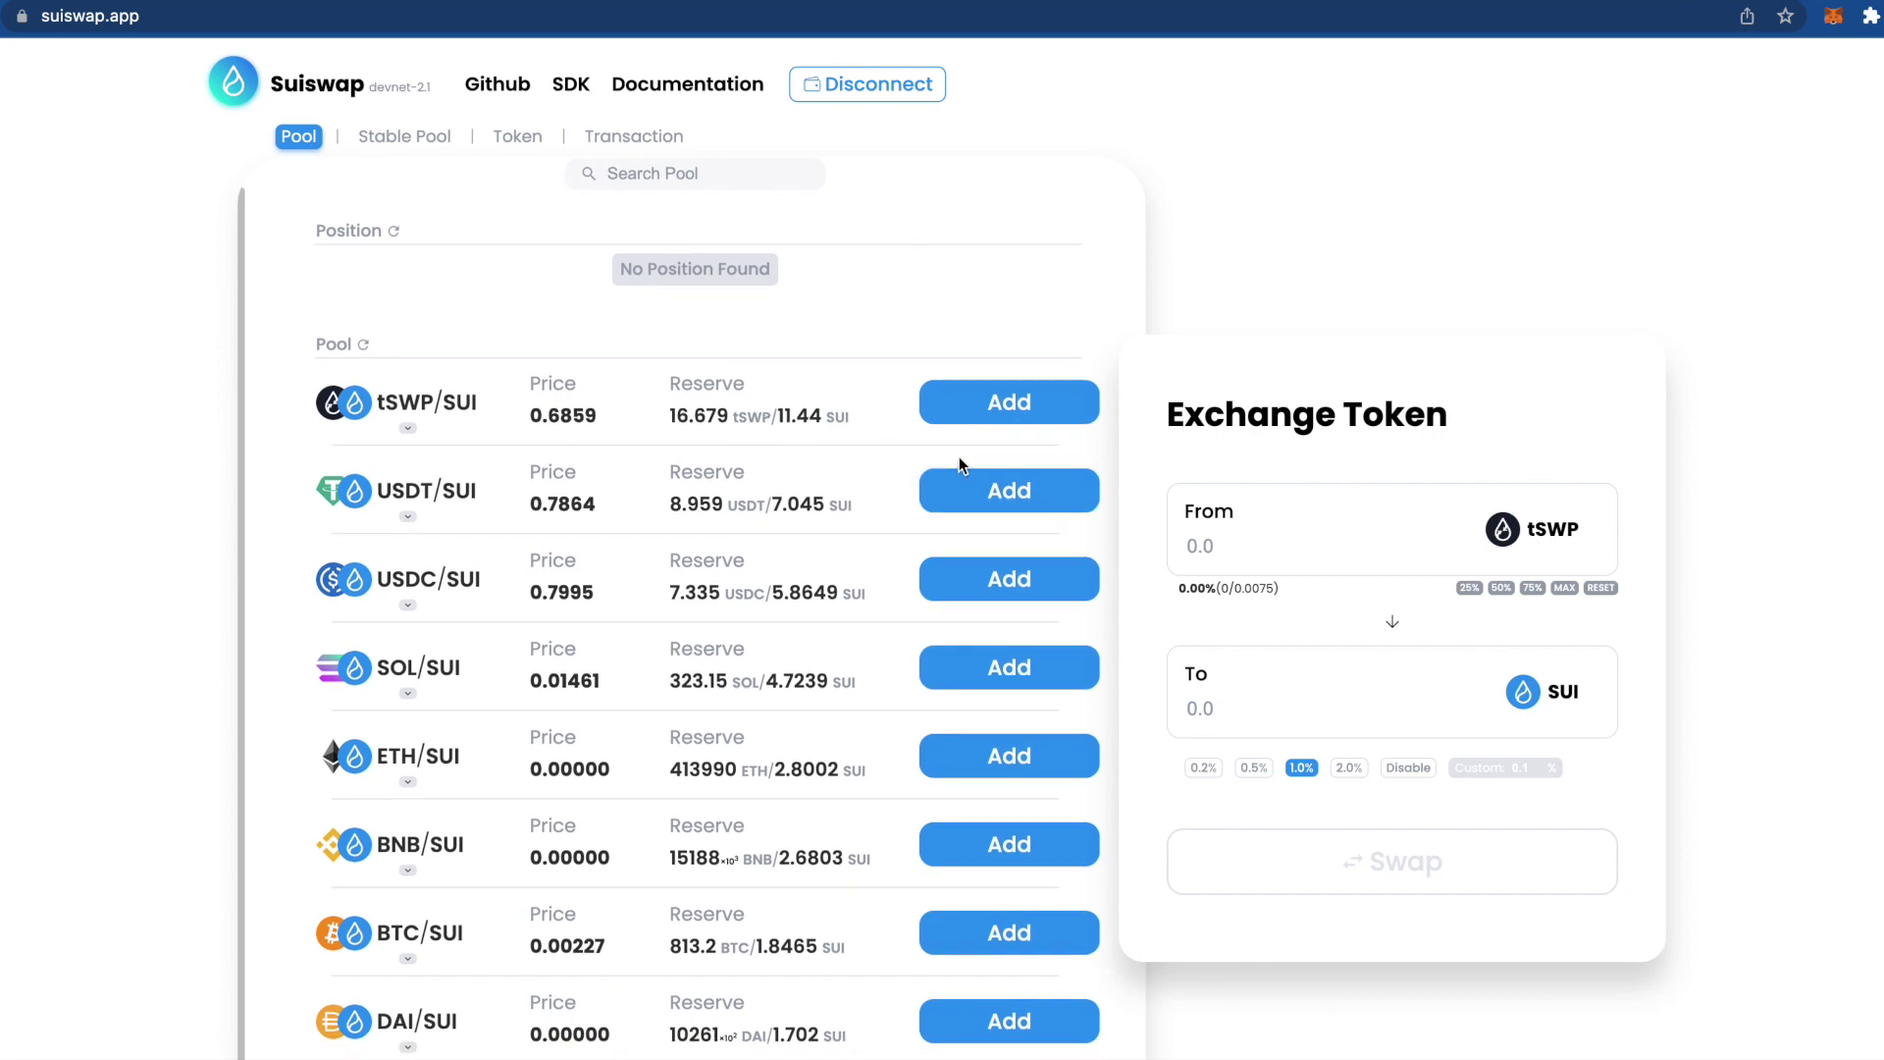
pyautogui.scroll(-1, 980, 412)
pyautogui.click(1010, 392)
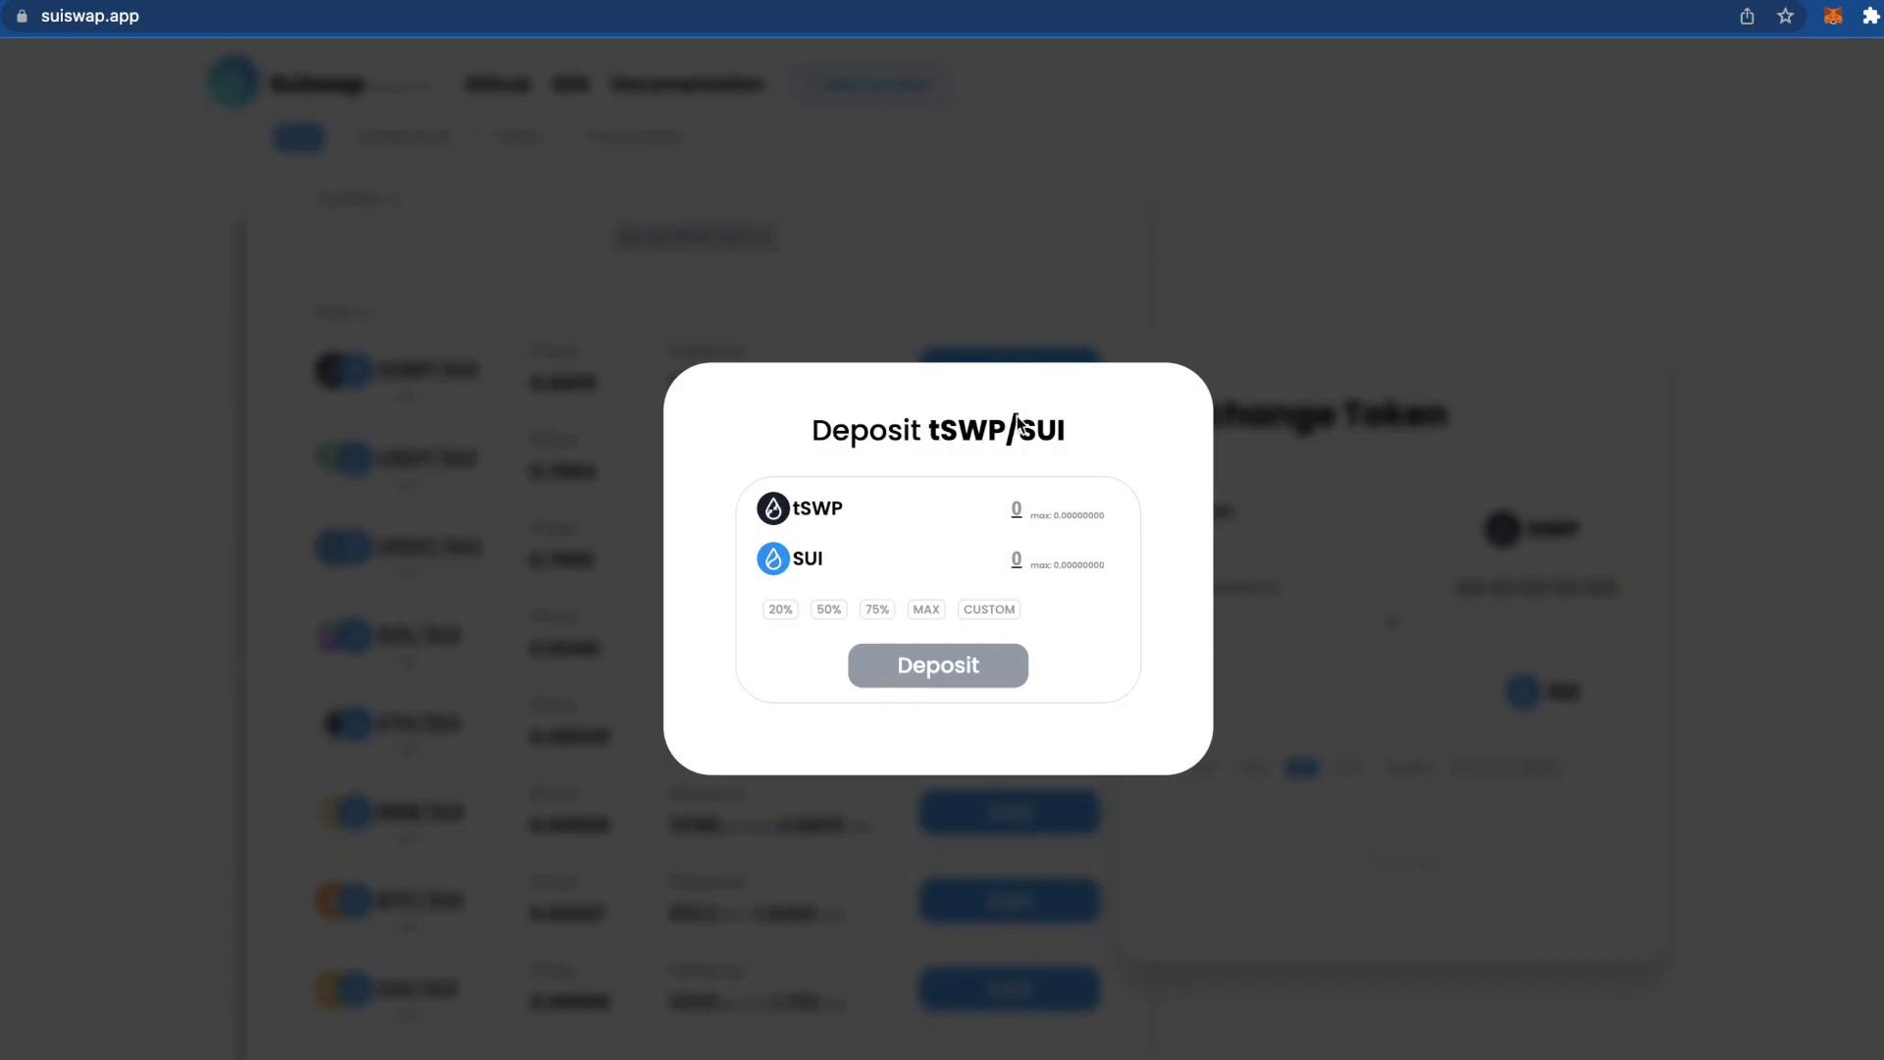
pyautogui.click(841, 615)
pyautogui.click(934, 663)
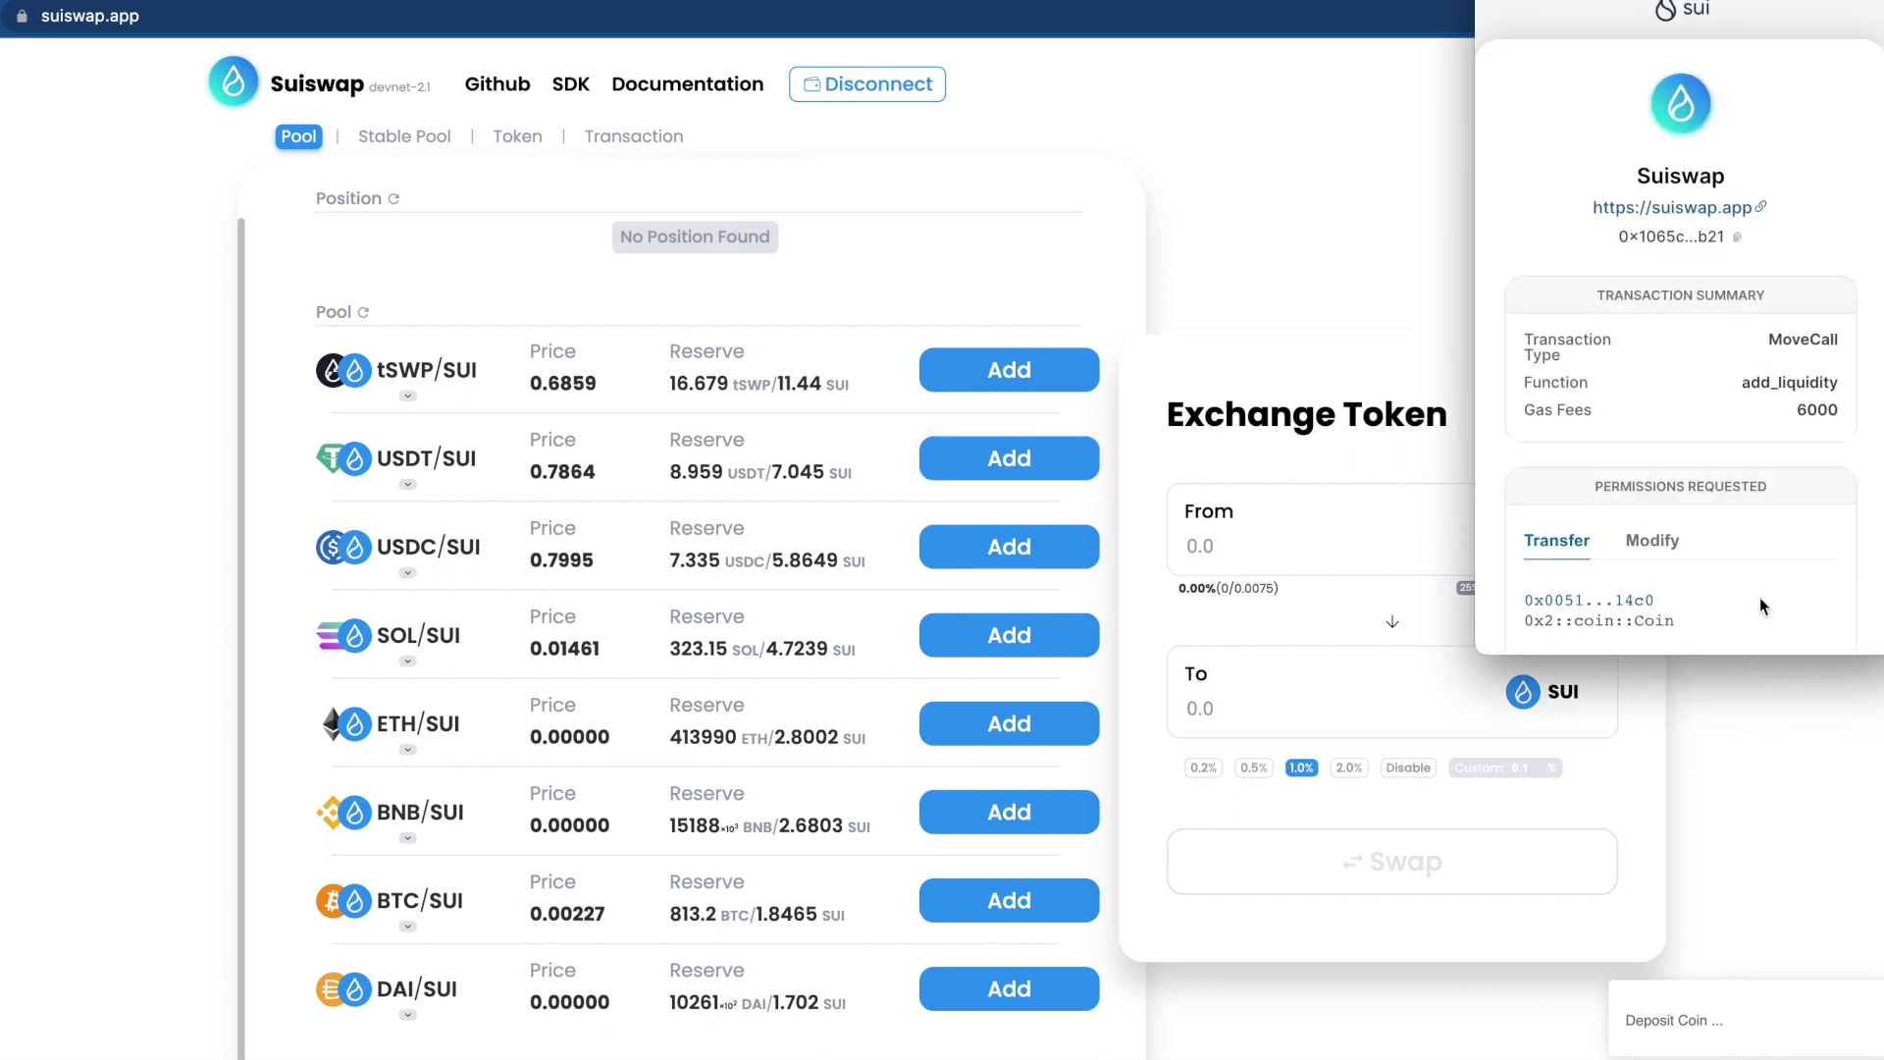
pyautogui.scroll(-3, 1760, 601)
pyautogui.click(1772, 597)
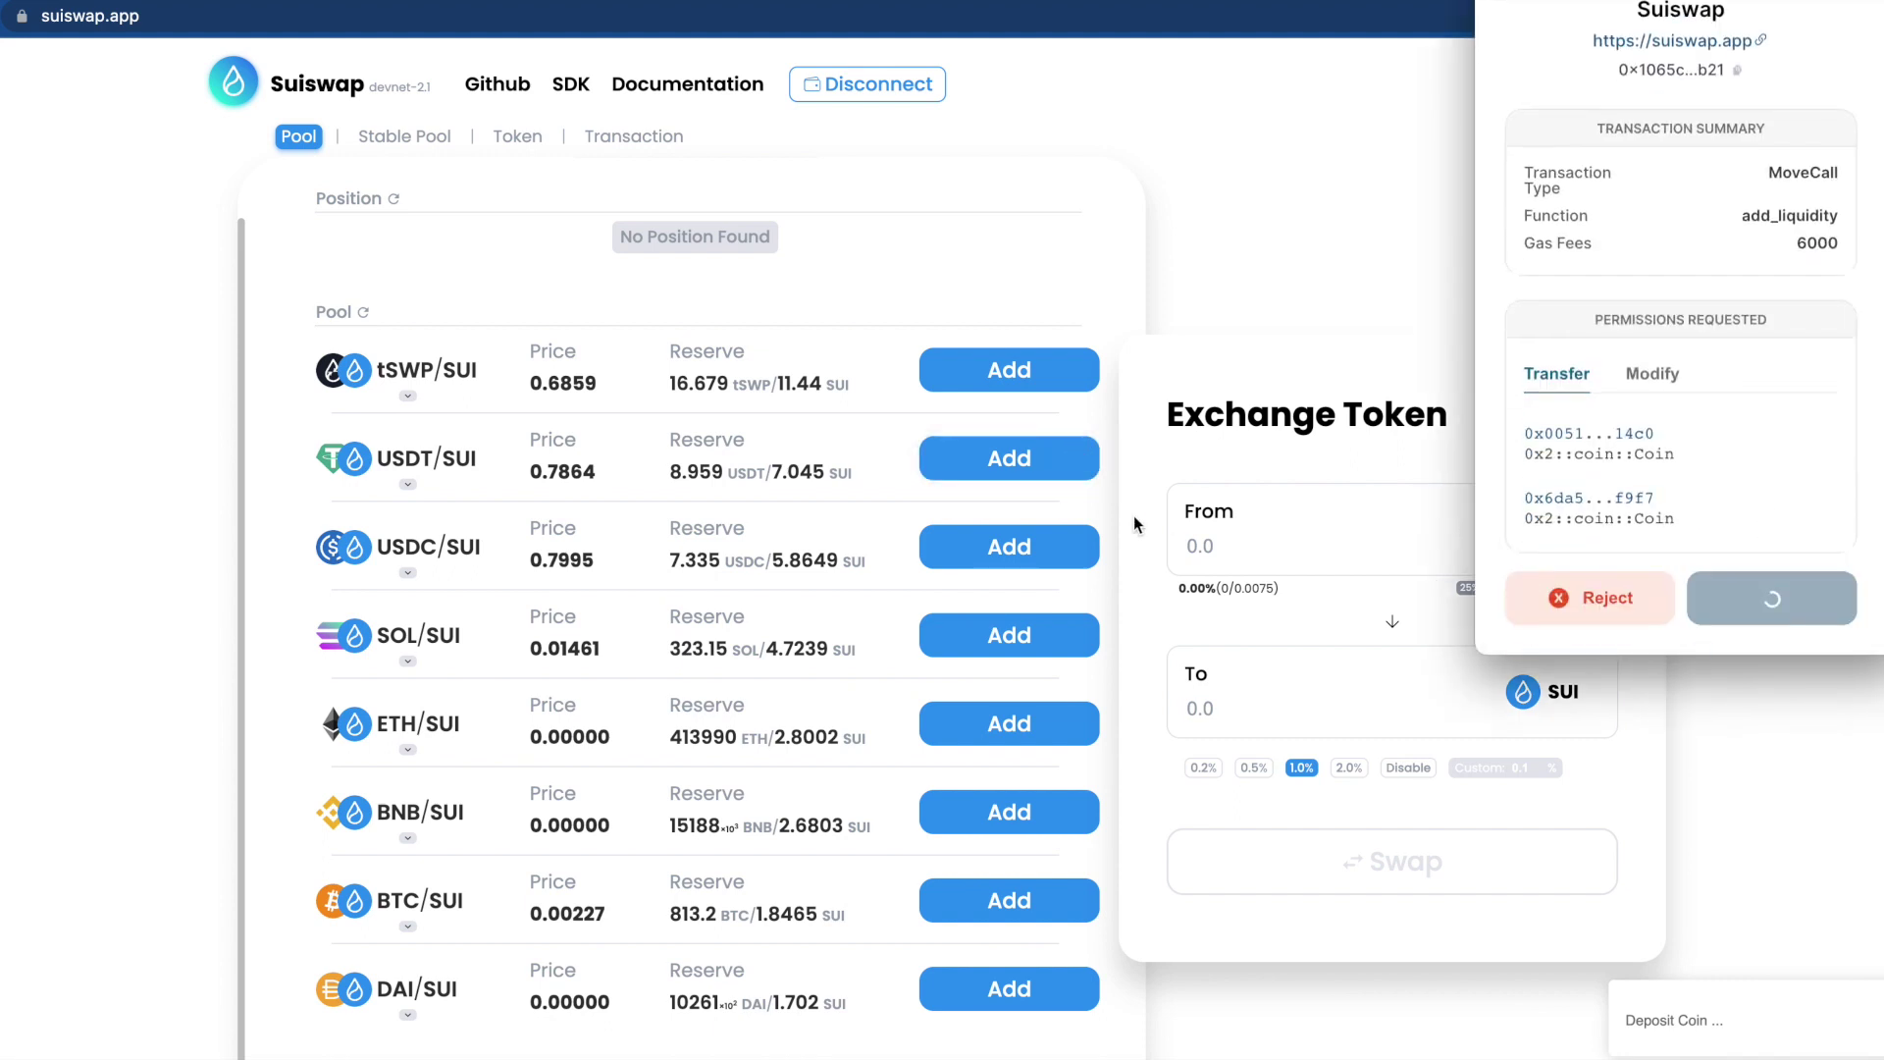
# Step: Deposit 50% of USDT (0.005) with matching SUI into USDT/SUI, approving for a 0.05578% share
pyautogui.click(1039, 462)
pyautogui.click(828, 610)
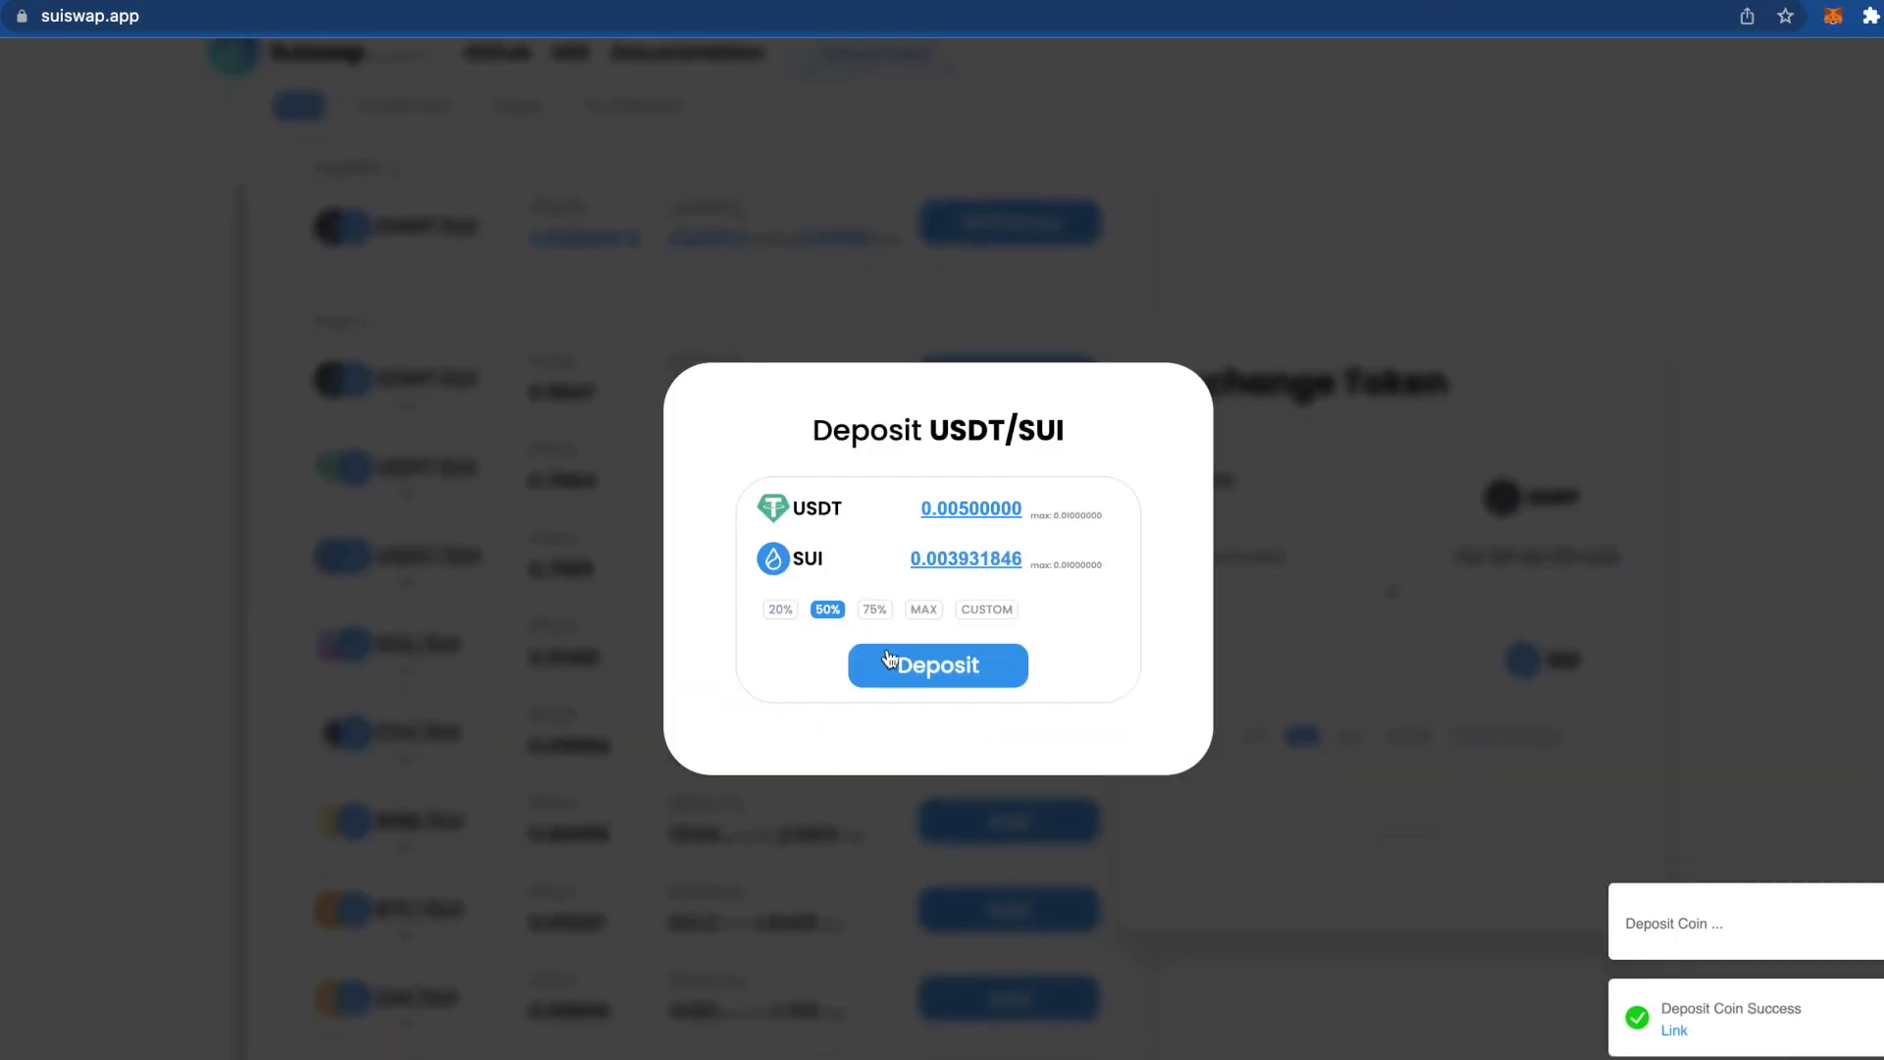
pyautogui.click(889, 658)
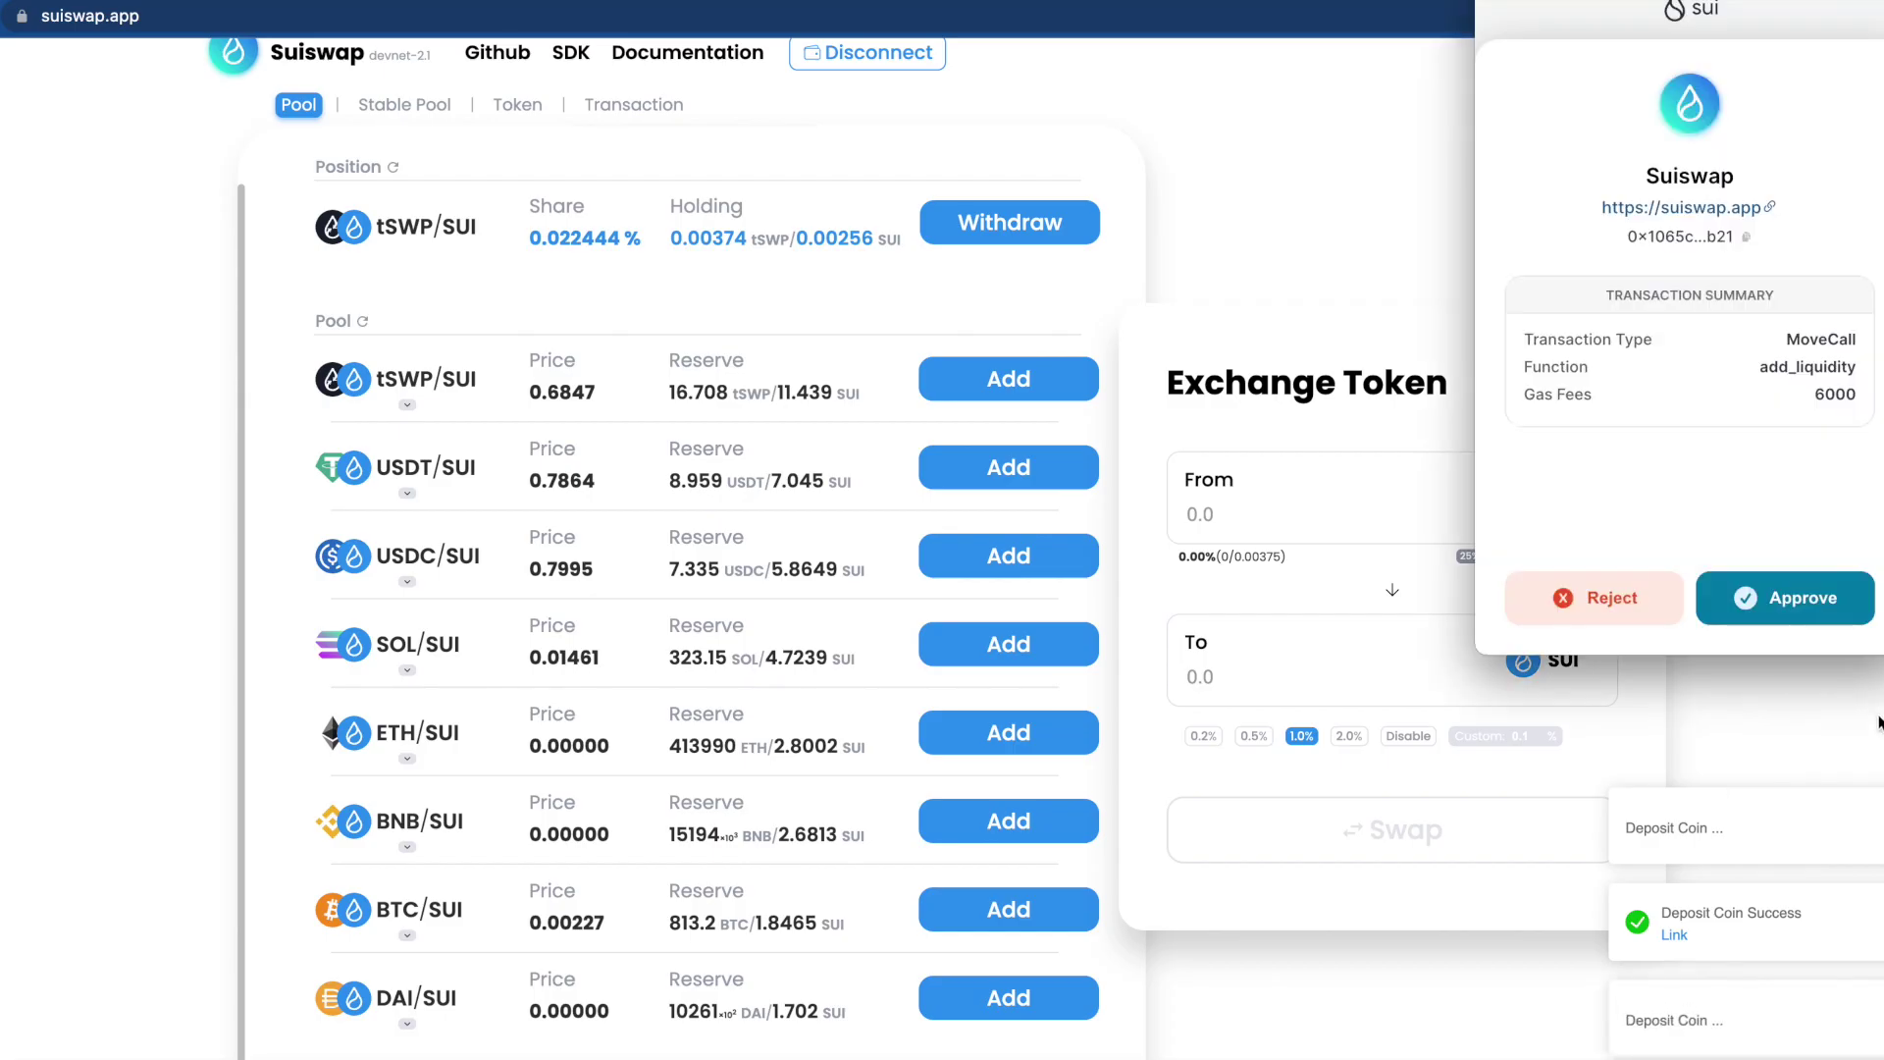
pyautogui.scroll(-2, 1792, 589)
pyautogui.click(1790, 597)
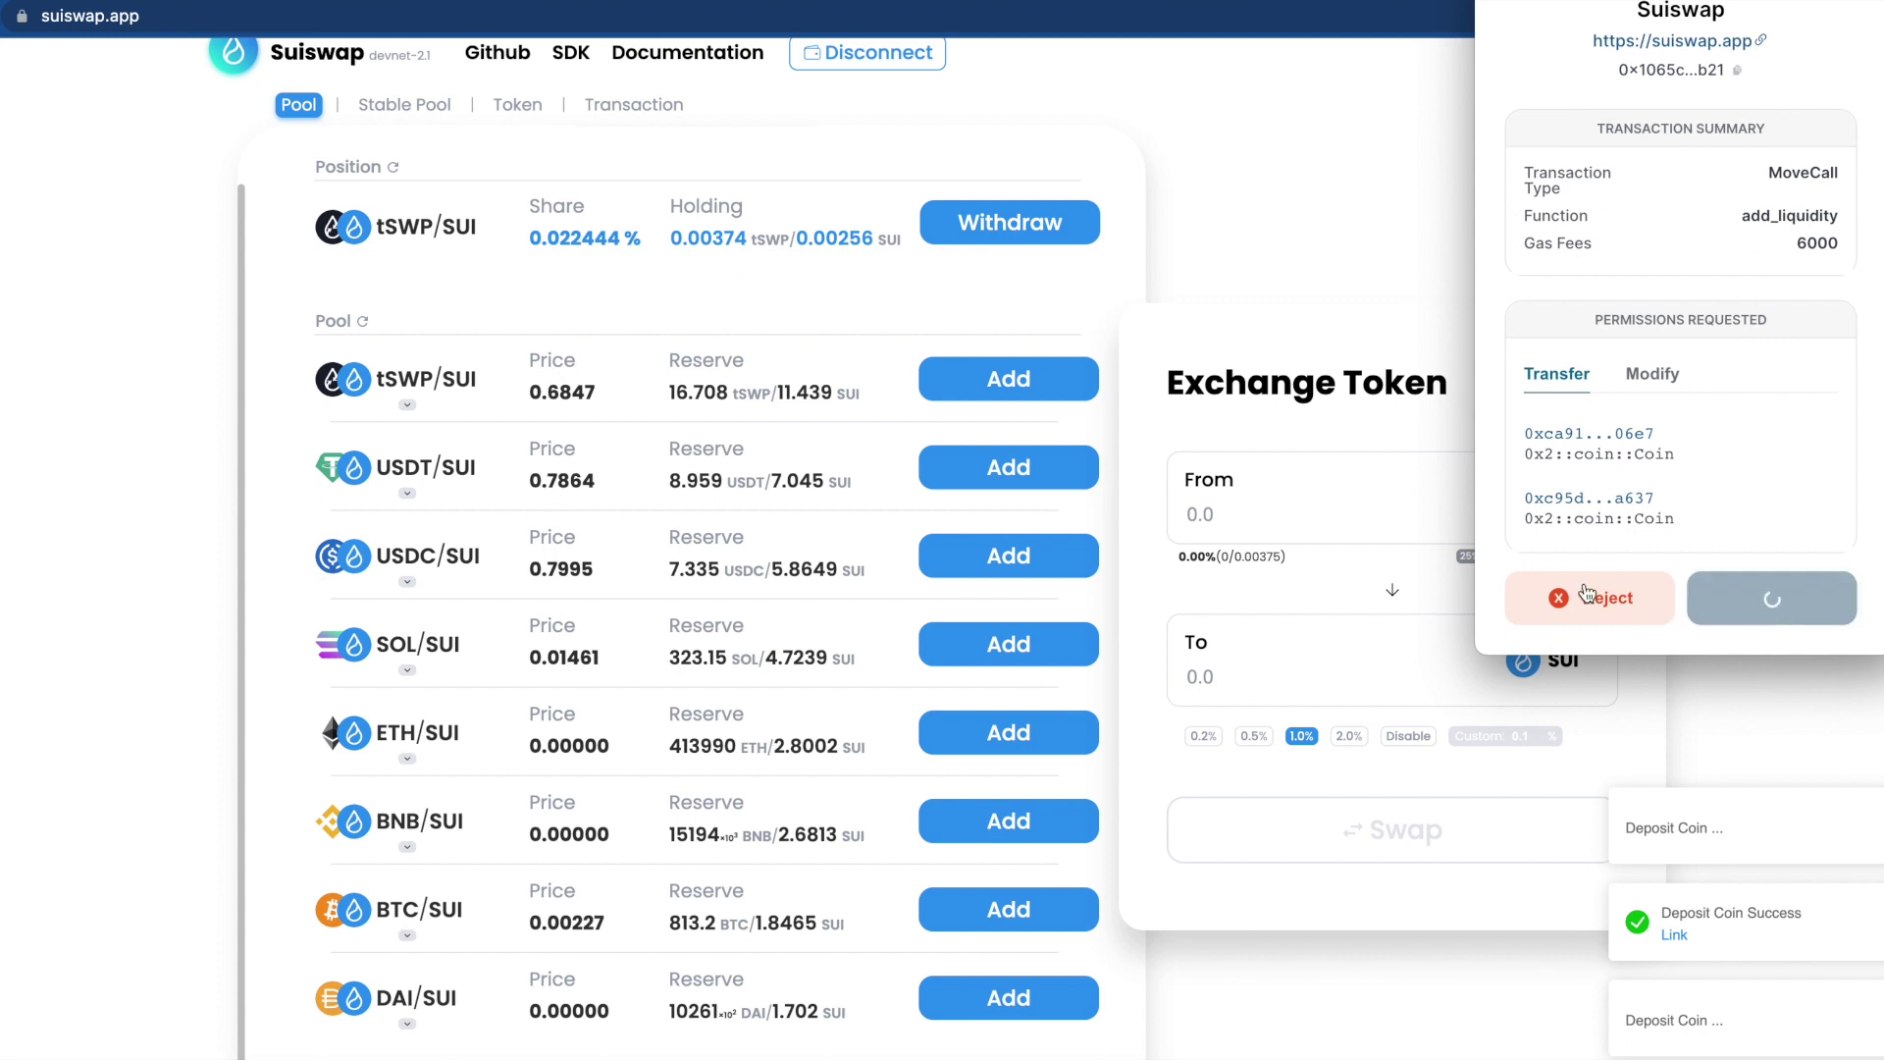
pyautogui.scroll(-1, 1354, 491)
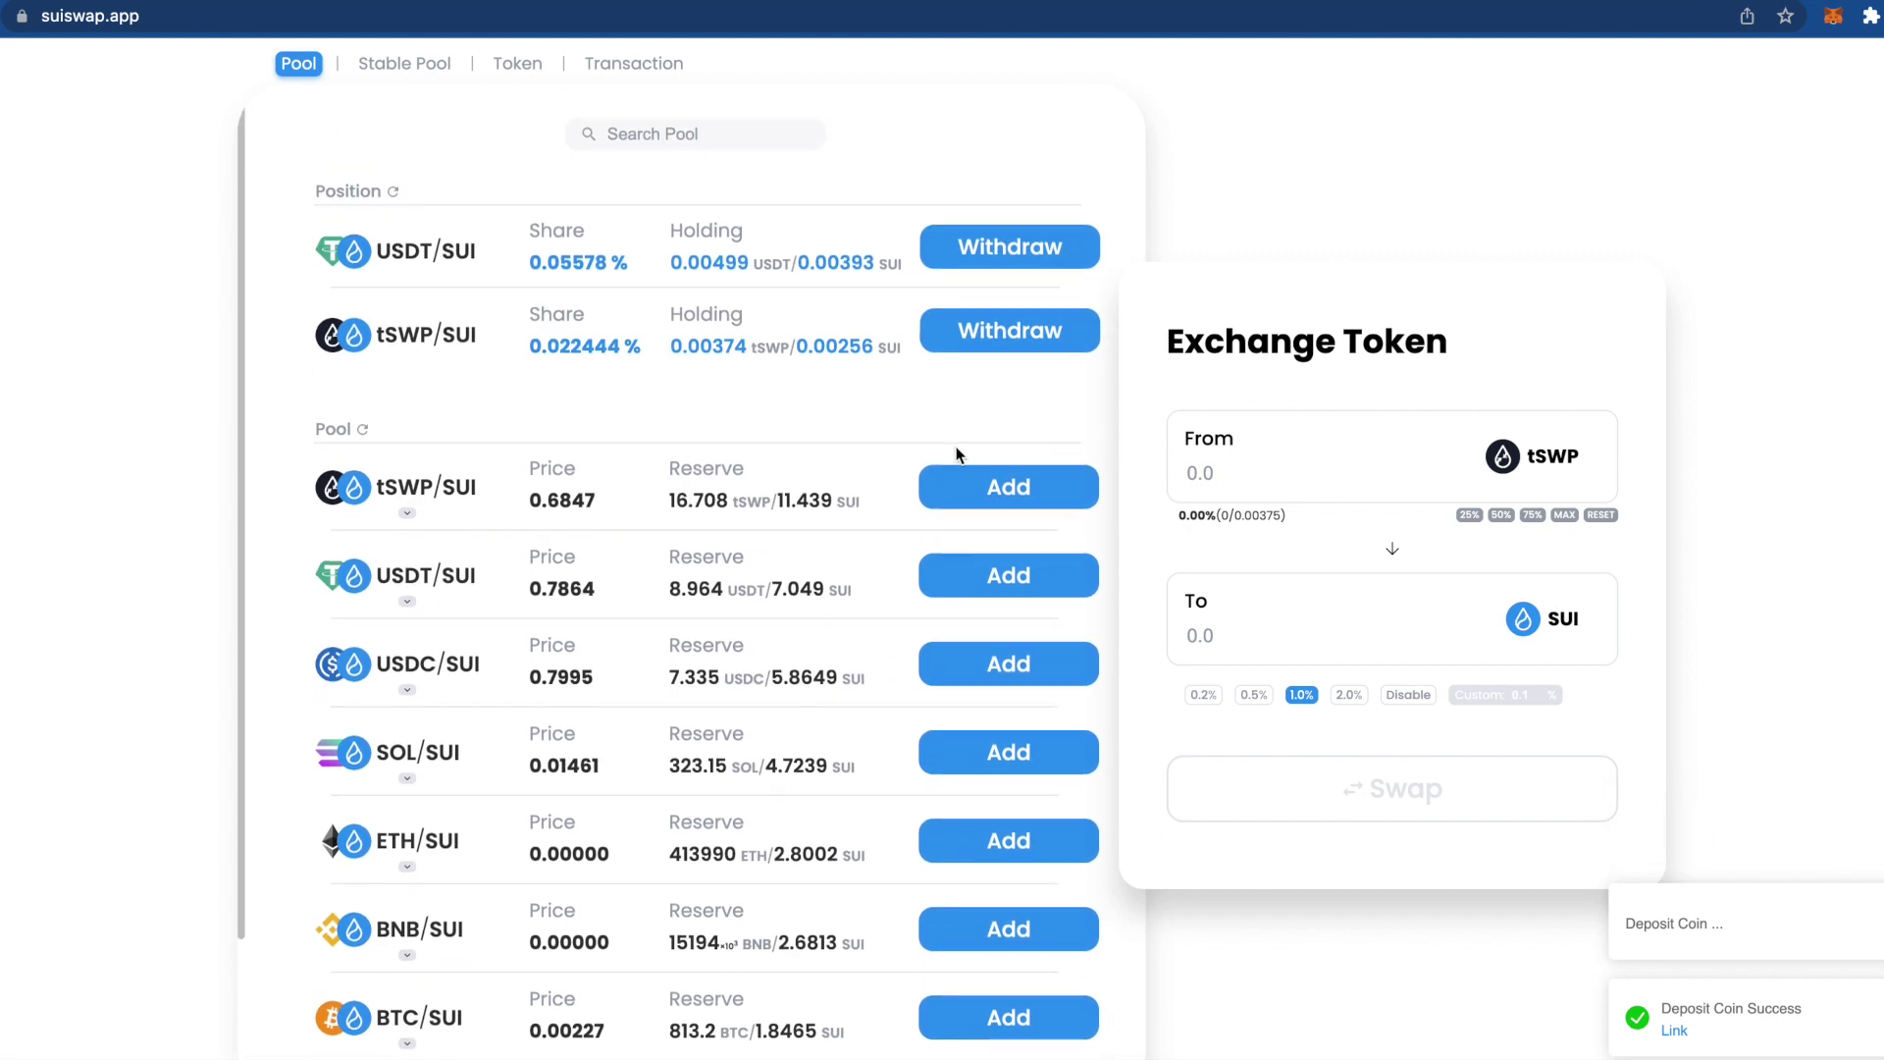
# Step: Check the USDT/SUI and tSWP/SUI entries in Suiswap's Position list, then switch to Efficacy Labs' Kriya DEX
pyautogui.scroll(-2, 970, 441)
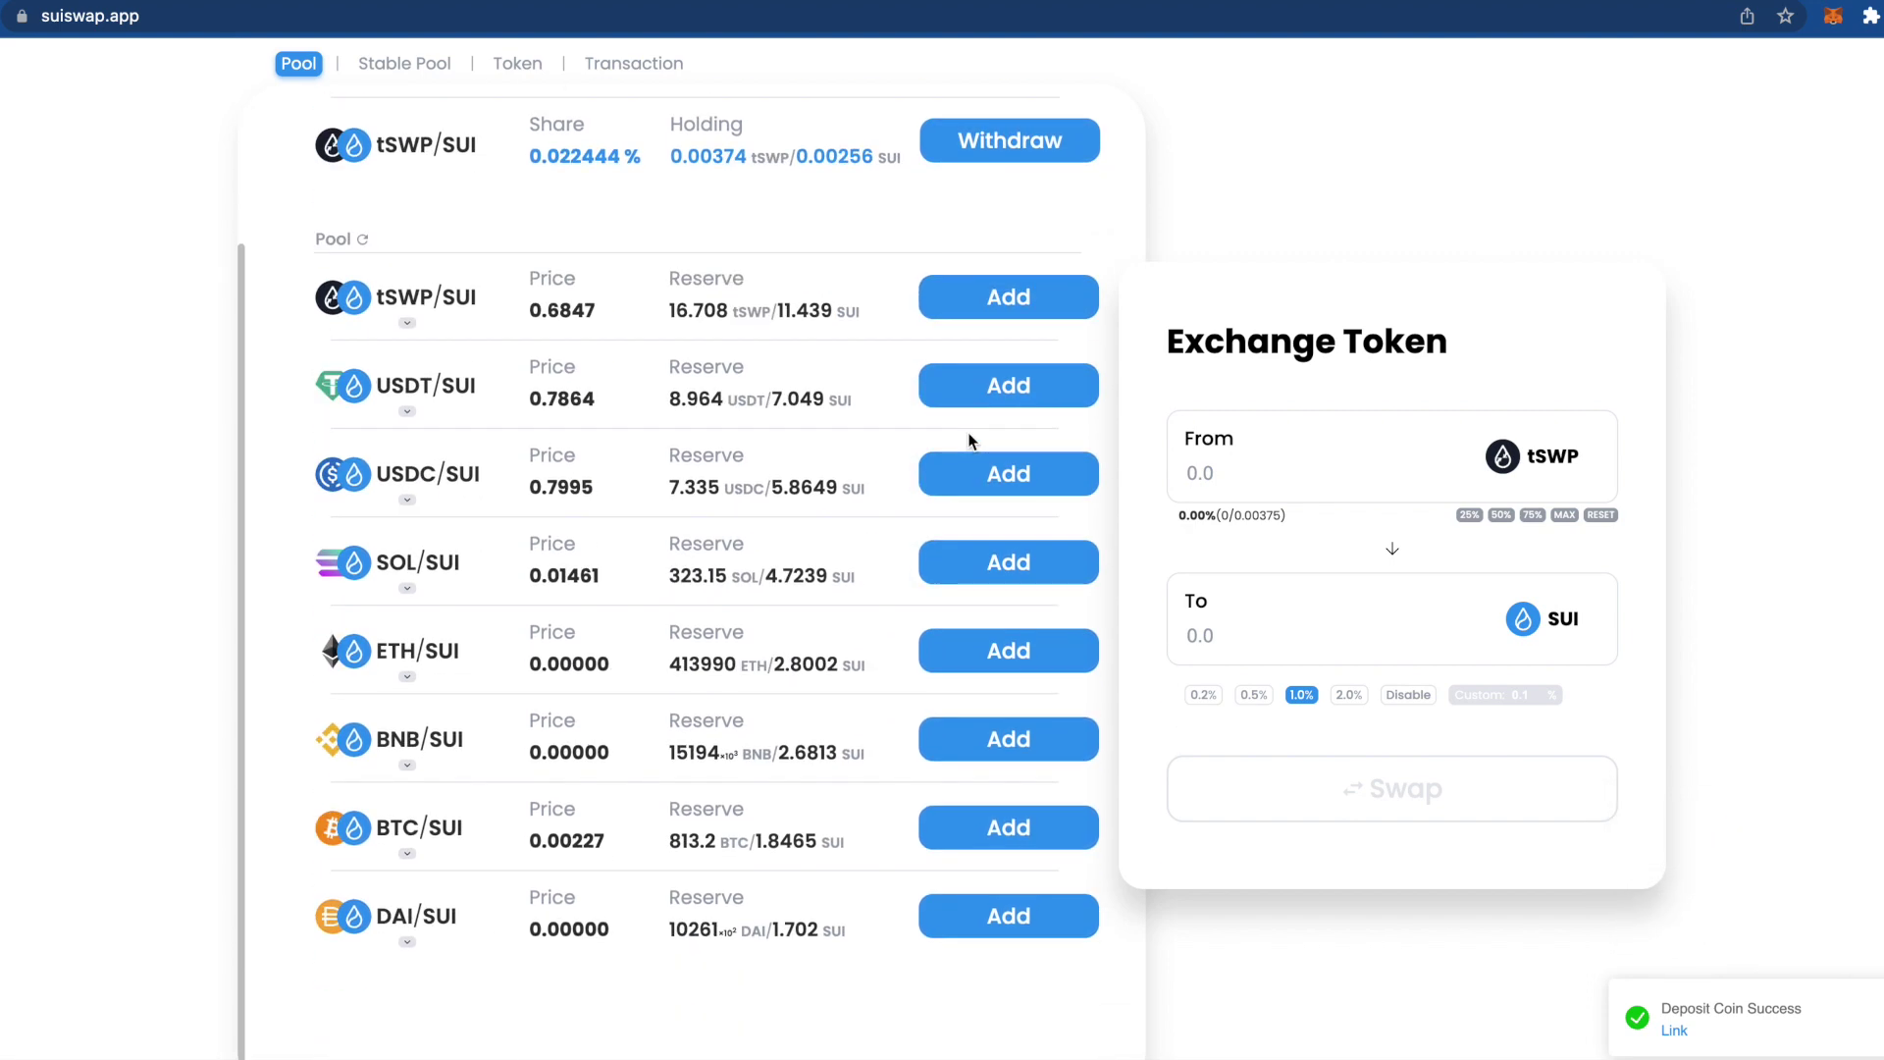
pyautogui.scroll(2, 970, 441)
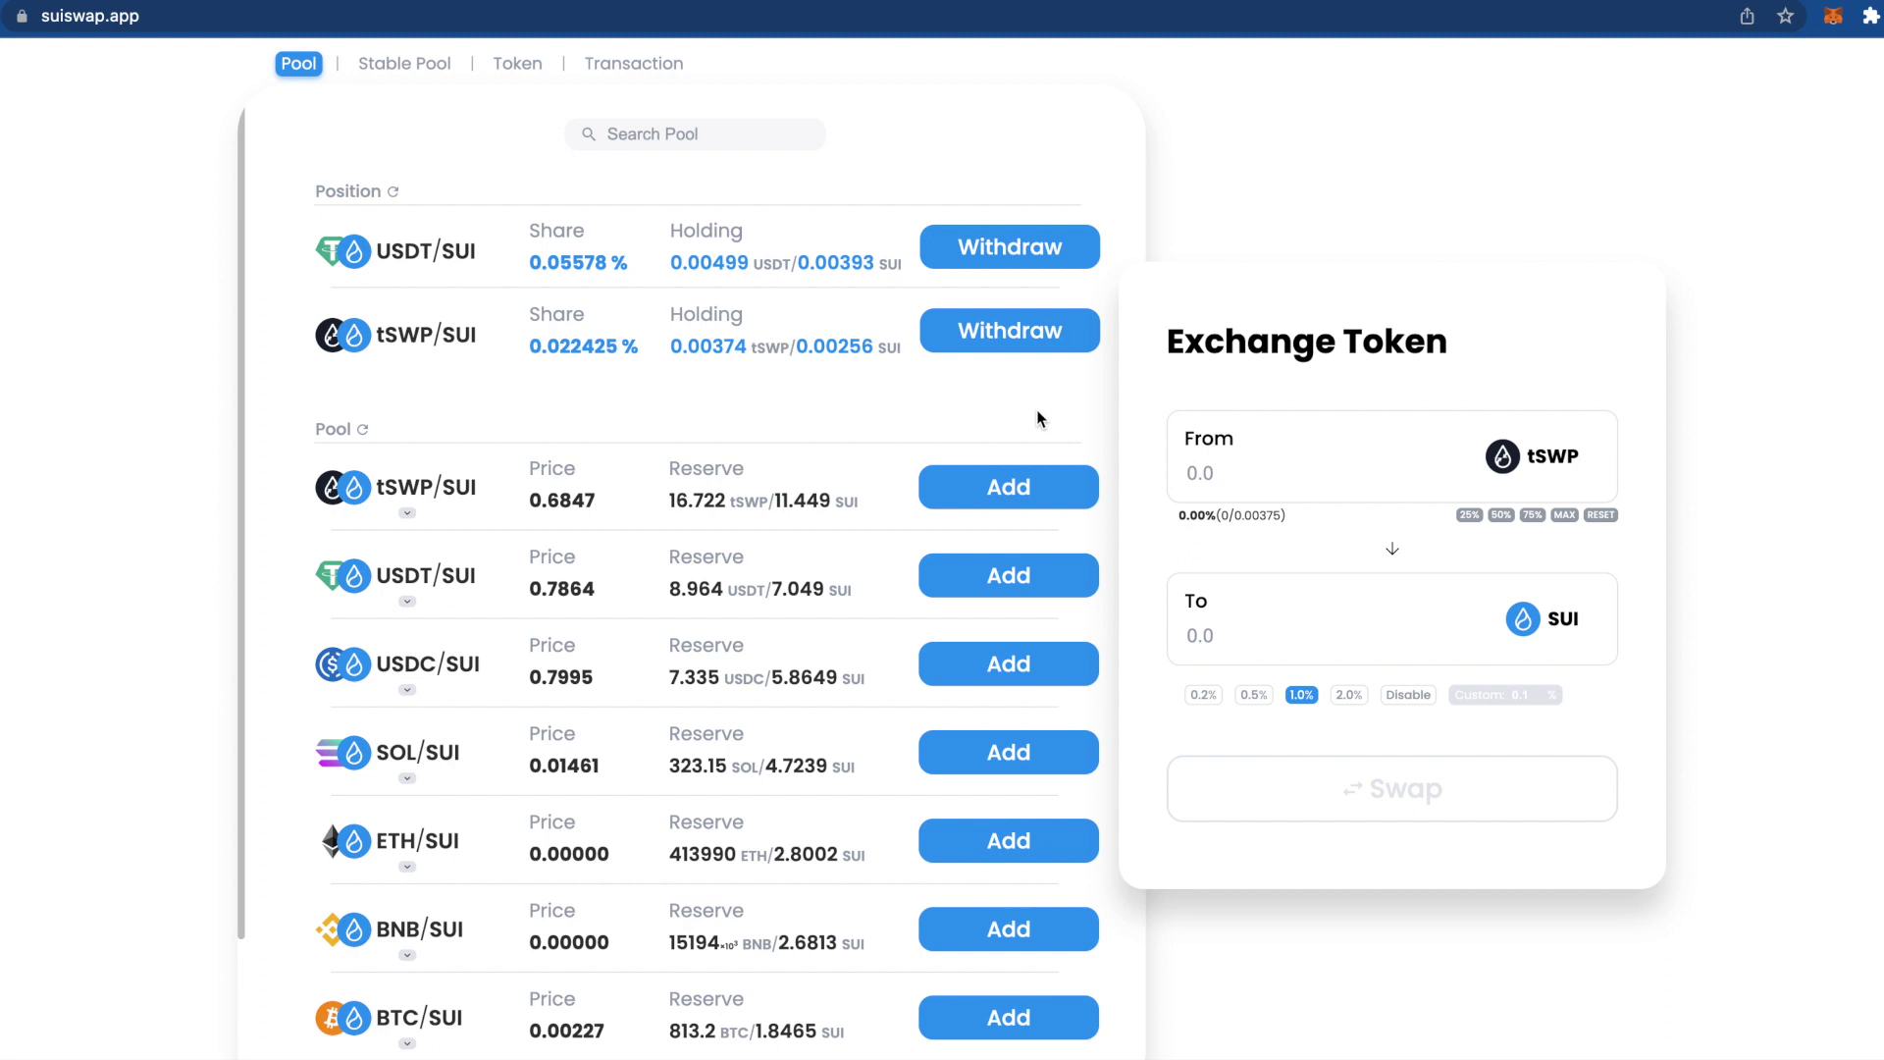
pyautogui.scroll(-3, 840, 302)
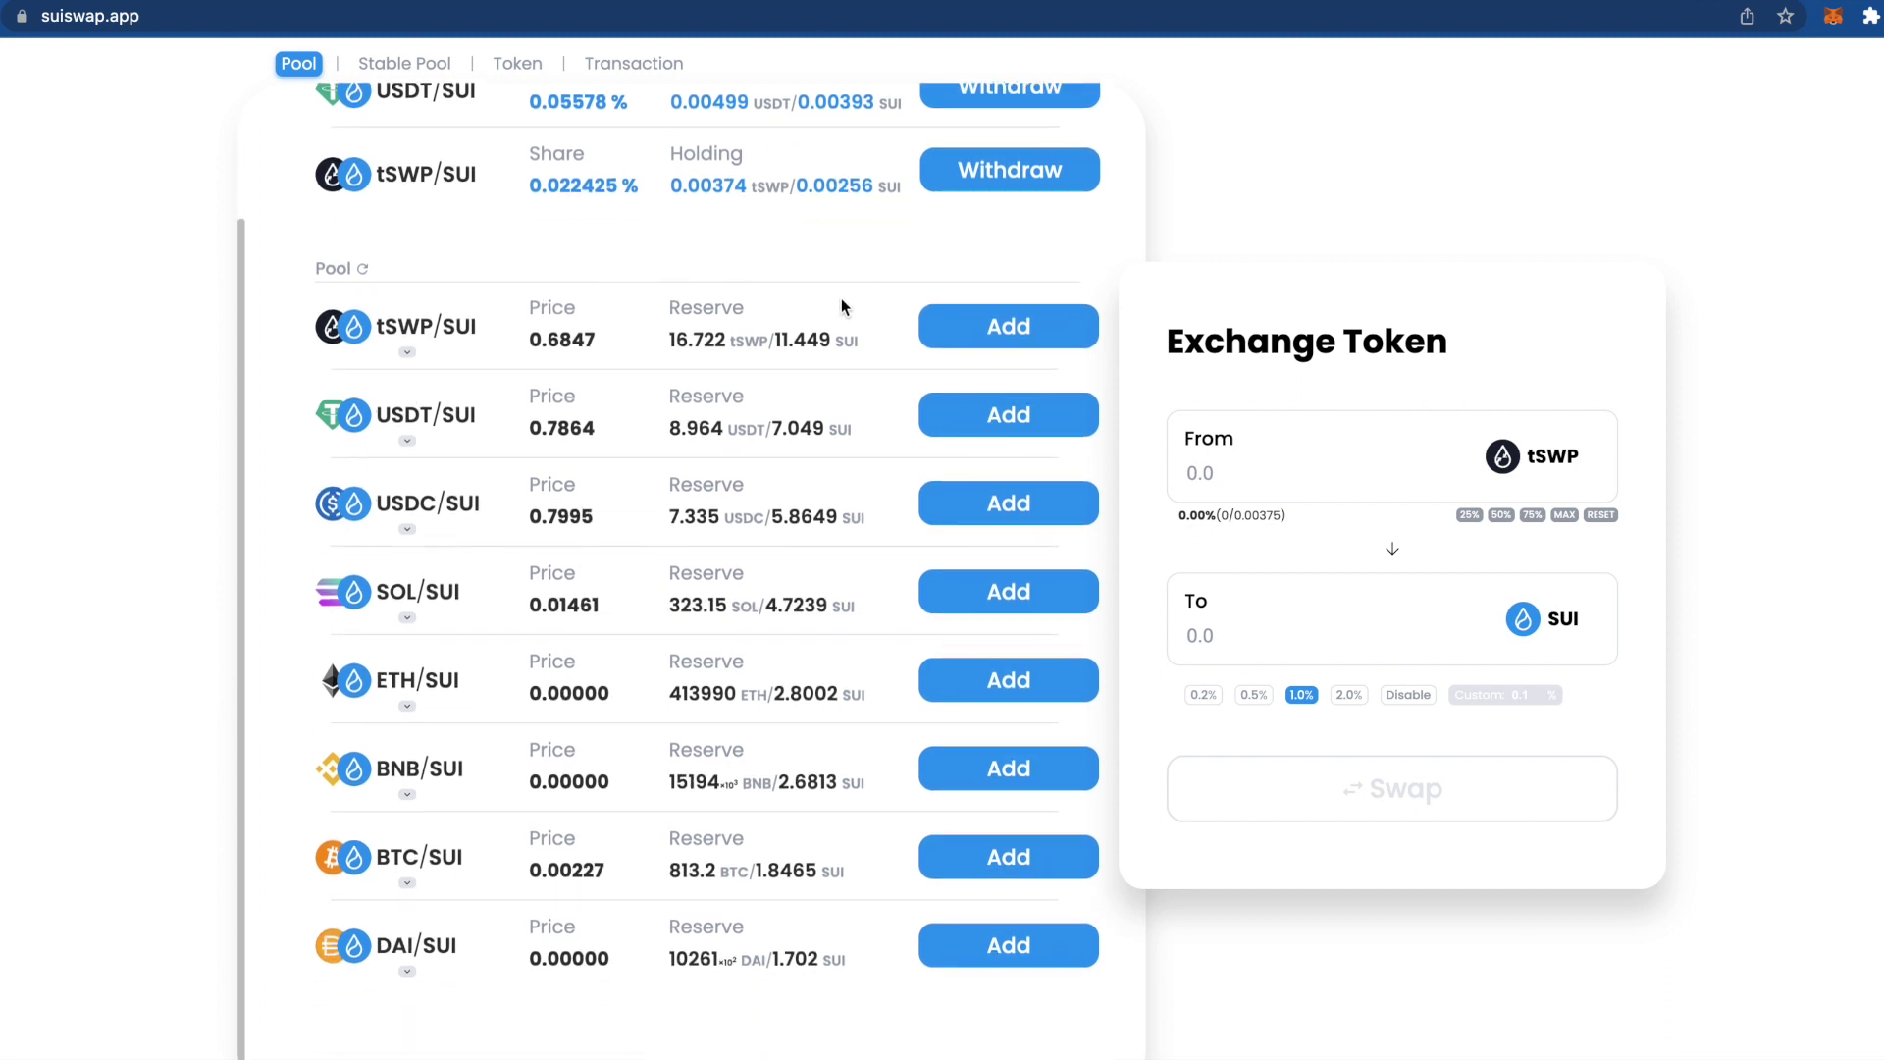
pyautogui.scroll(3, 840, 306)
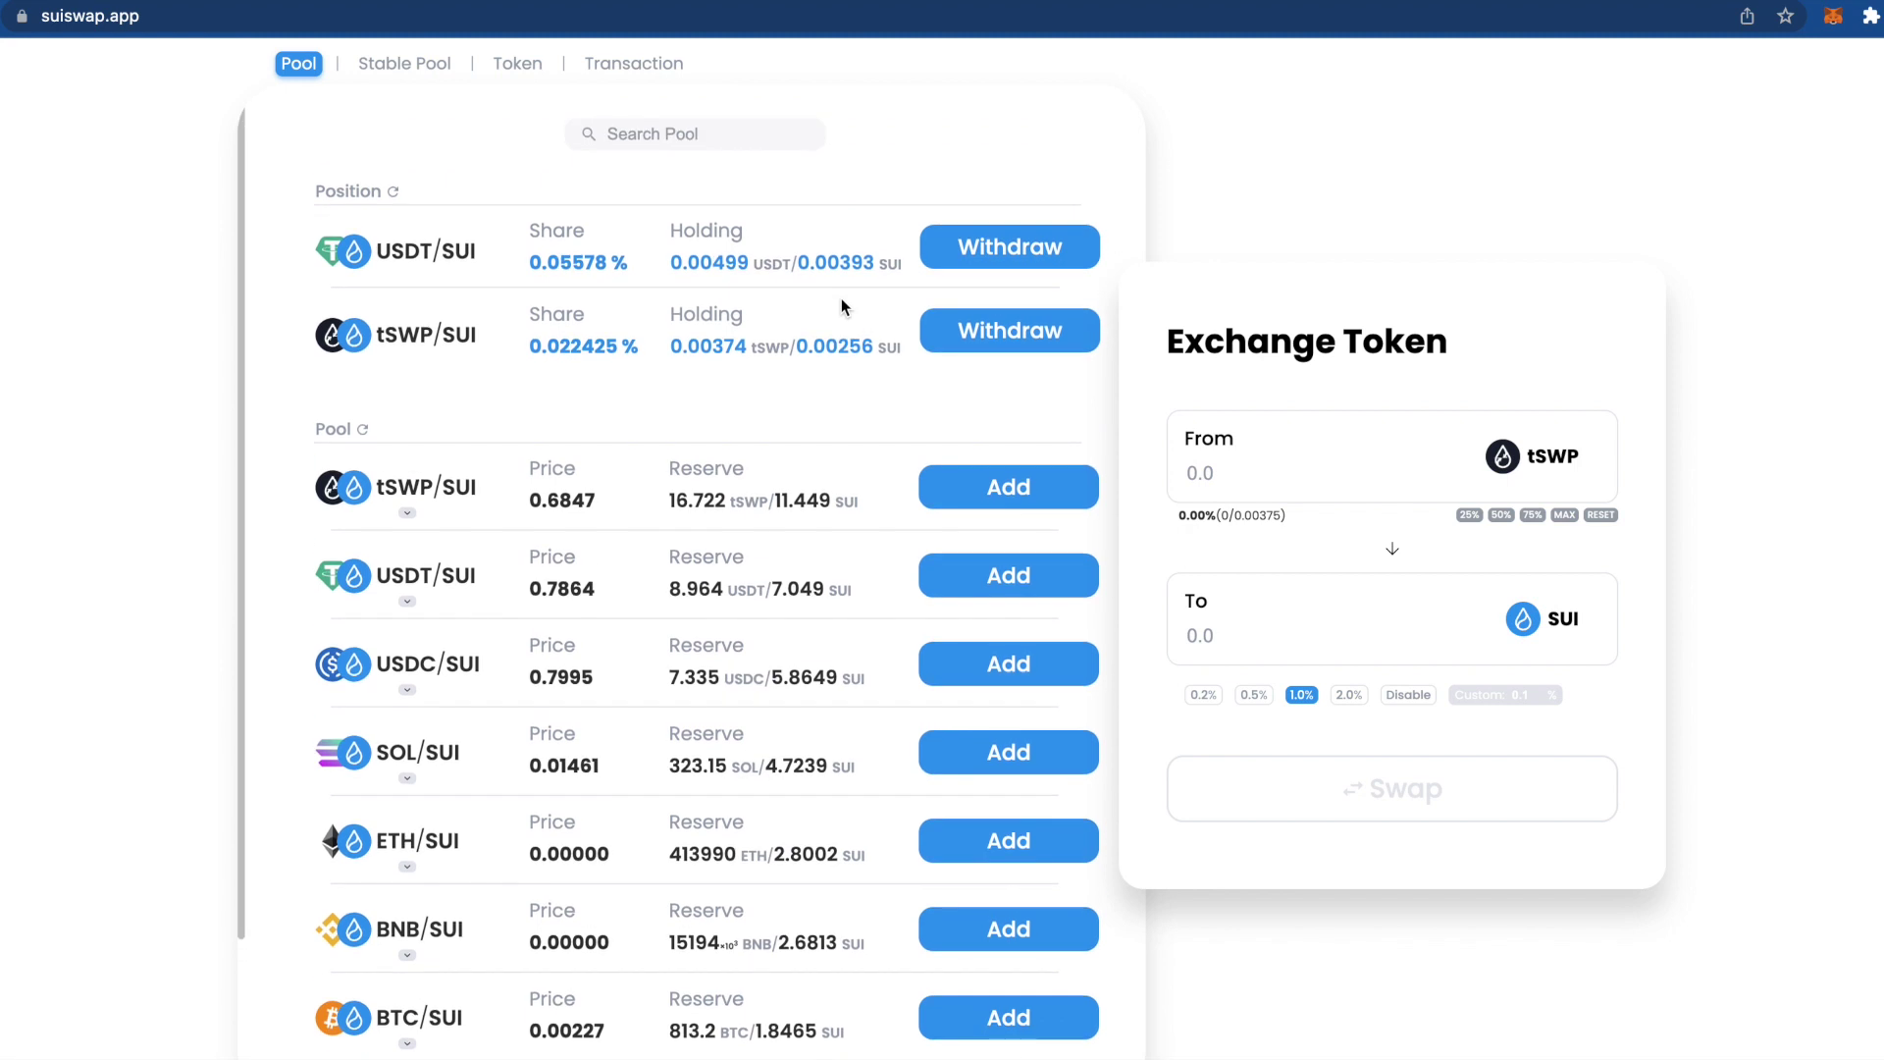
pyautogui.scroll(-3, 840, 305)
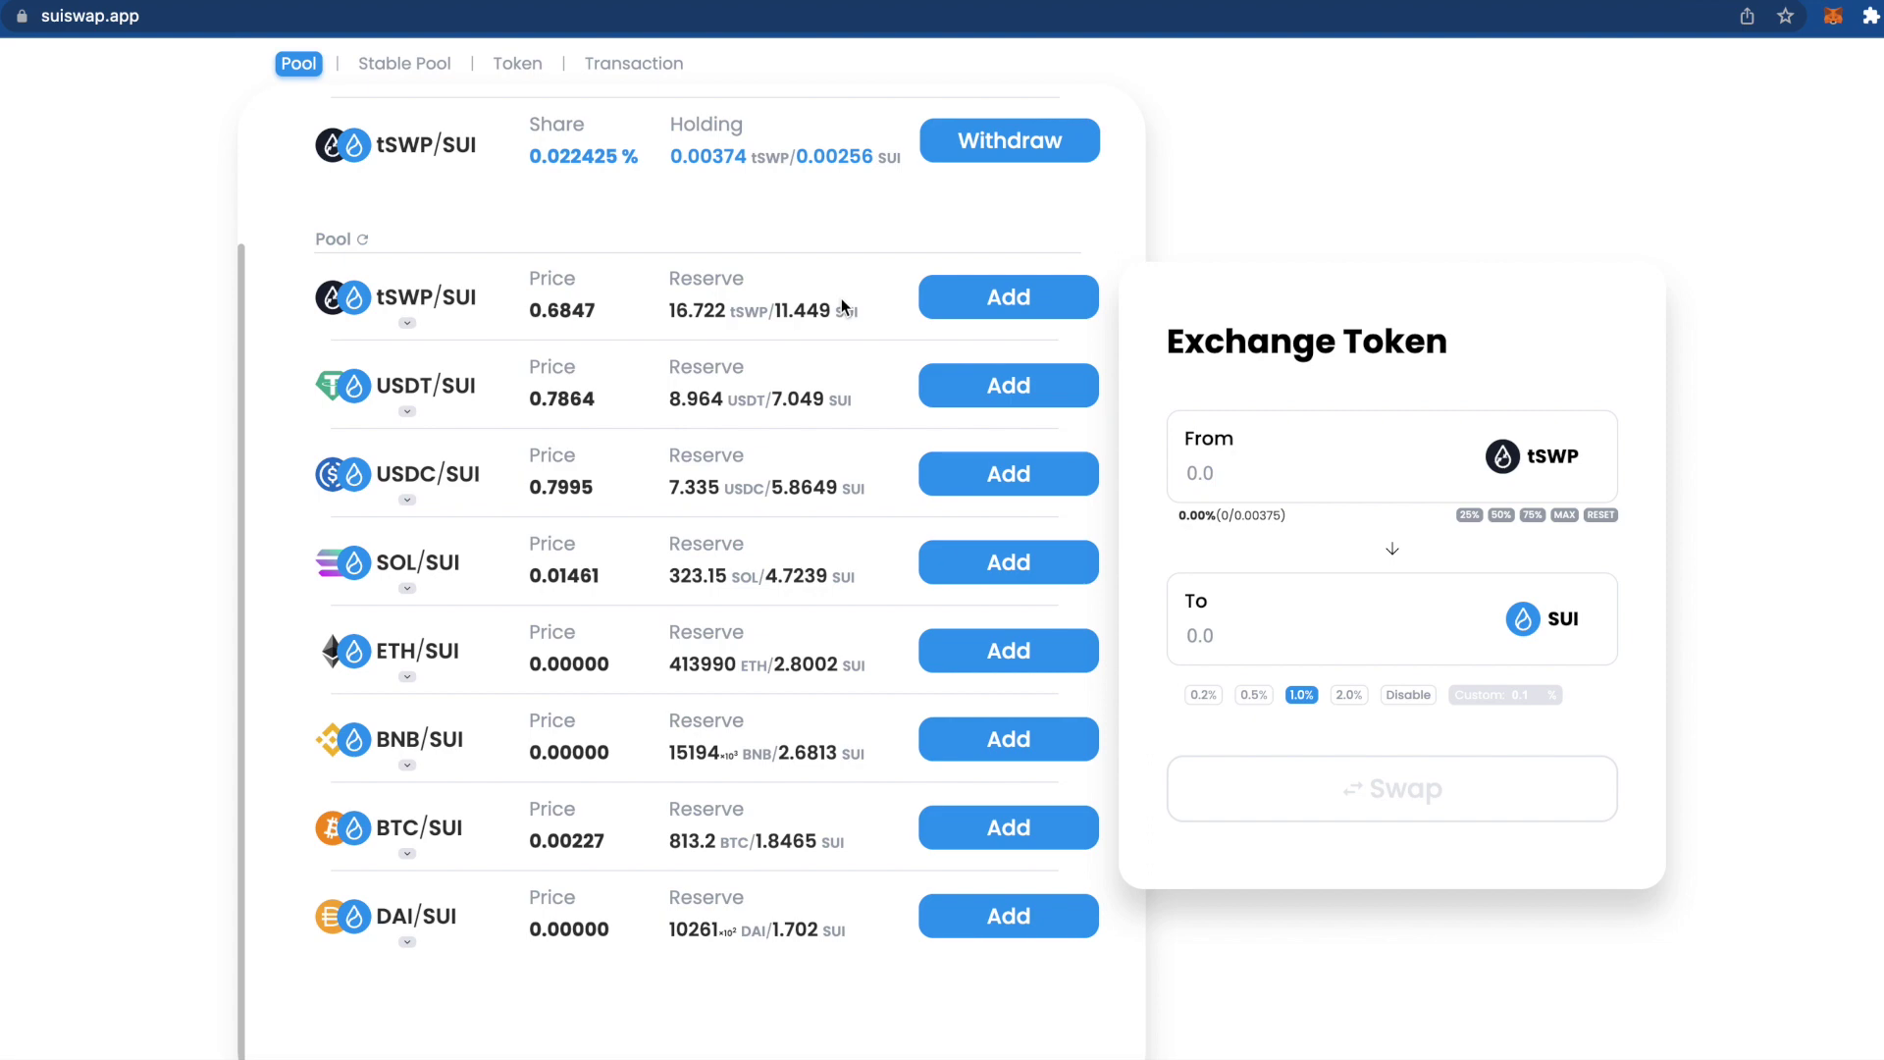
pyautogui.scroll(5, 862, 452)
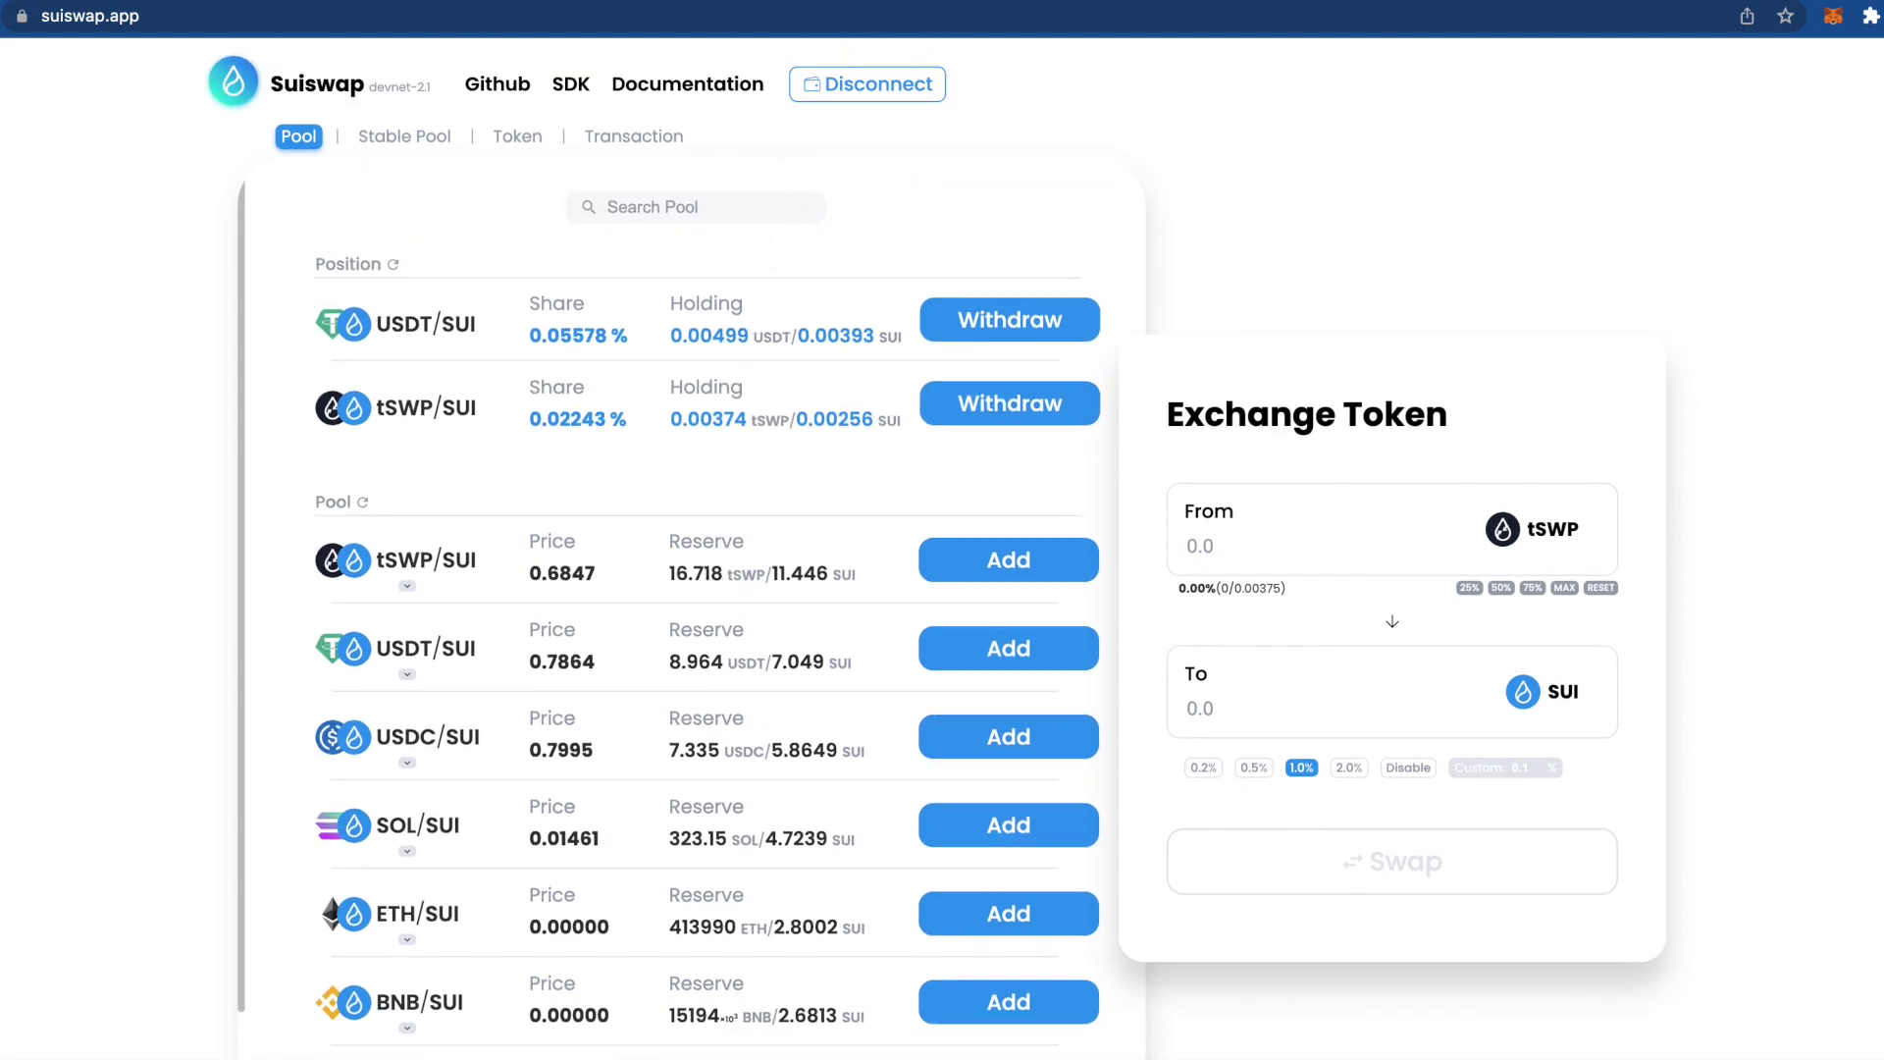
pyautogui.click(844, 16)
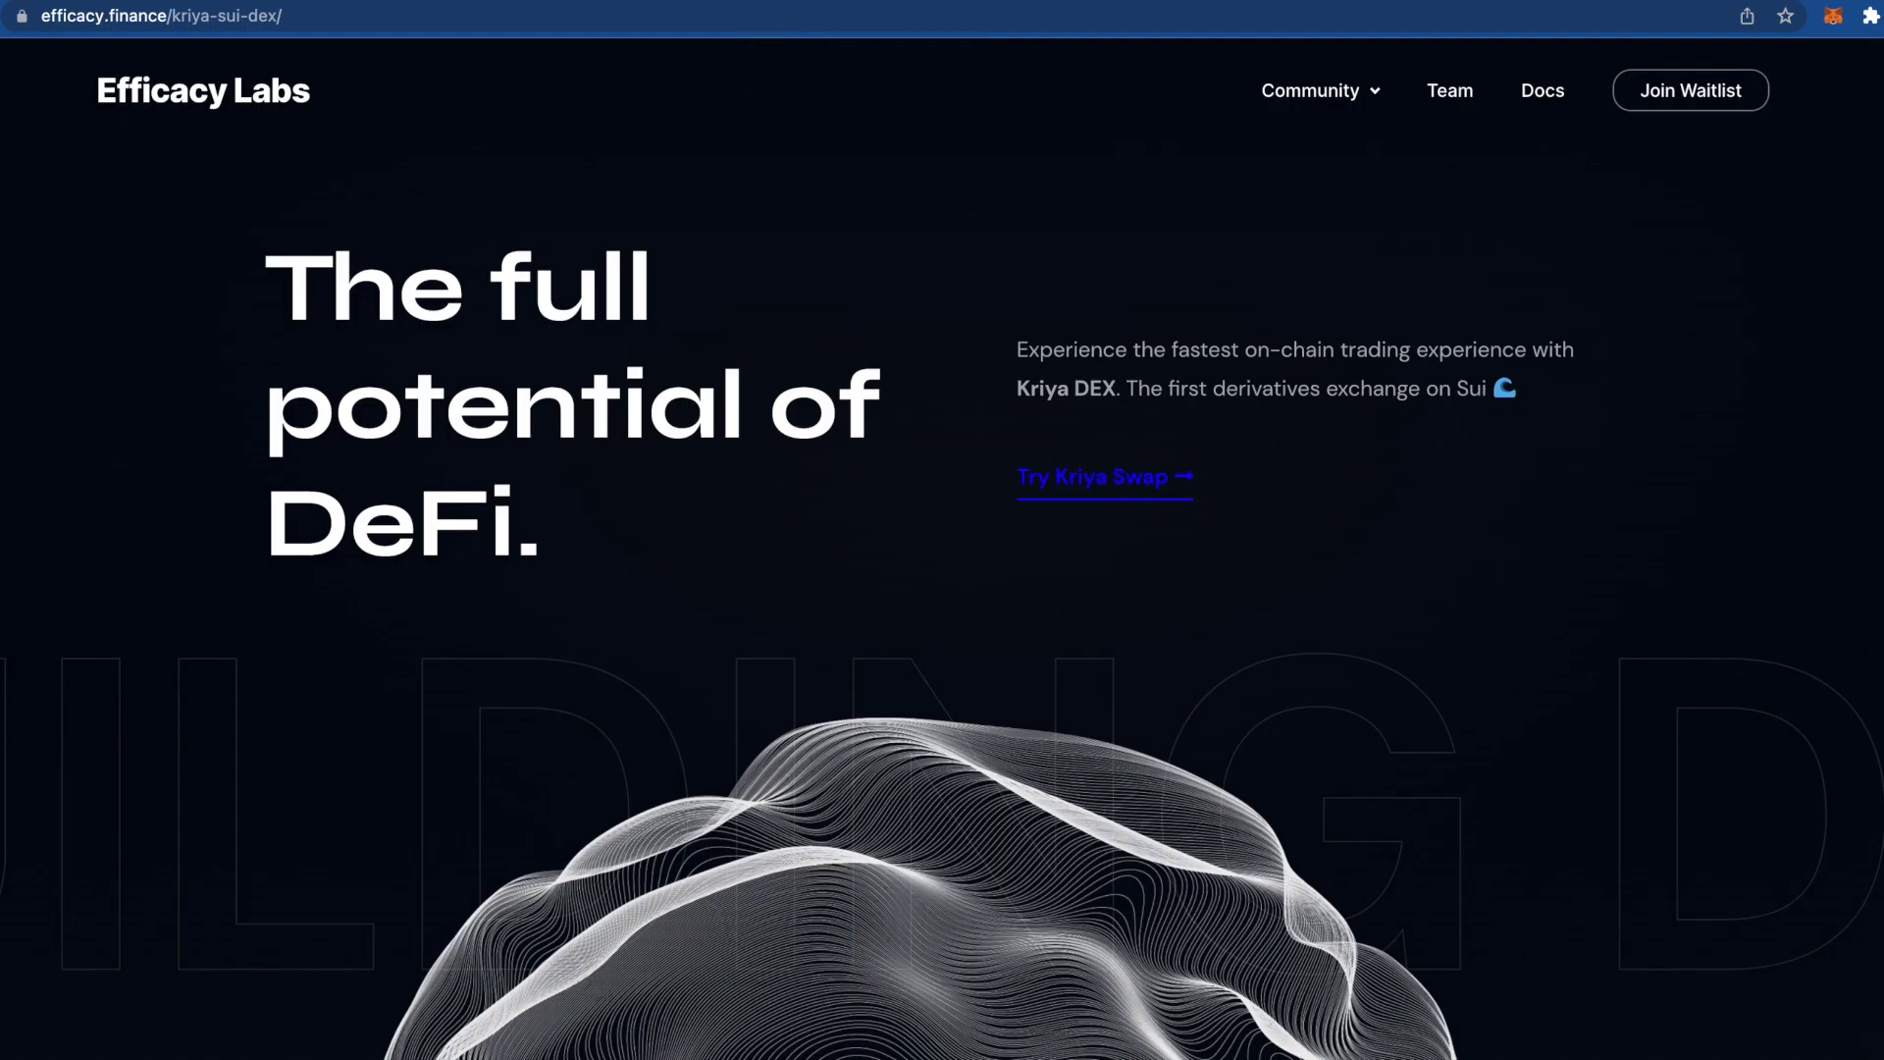
# Step: Browse the Kriya DEX page, then open the Join Waitlist contact form
pyautogui.scroll(-15, 1392, 462)
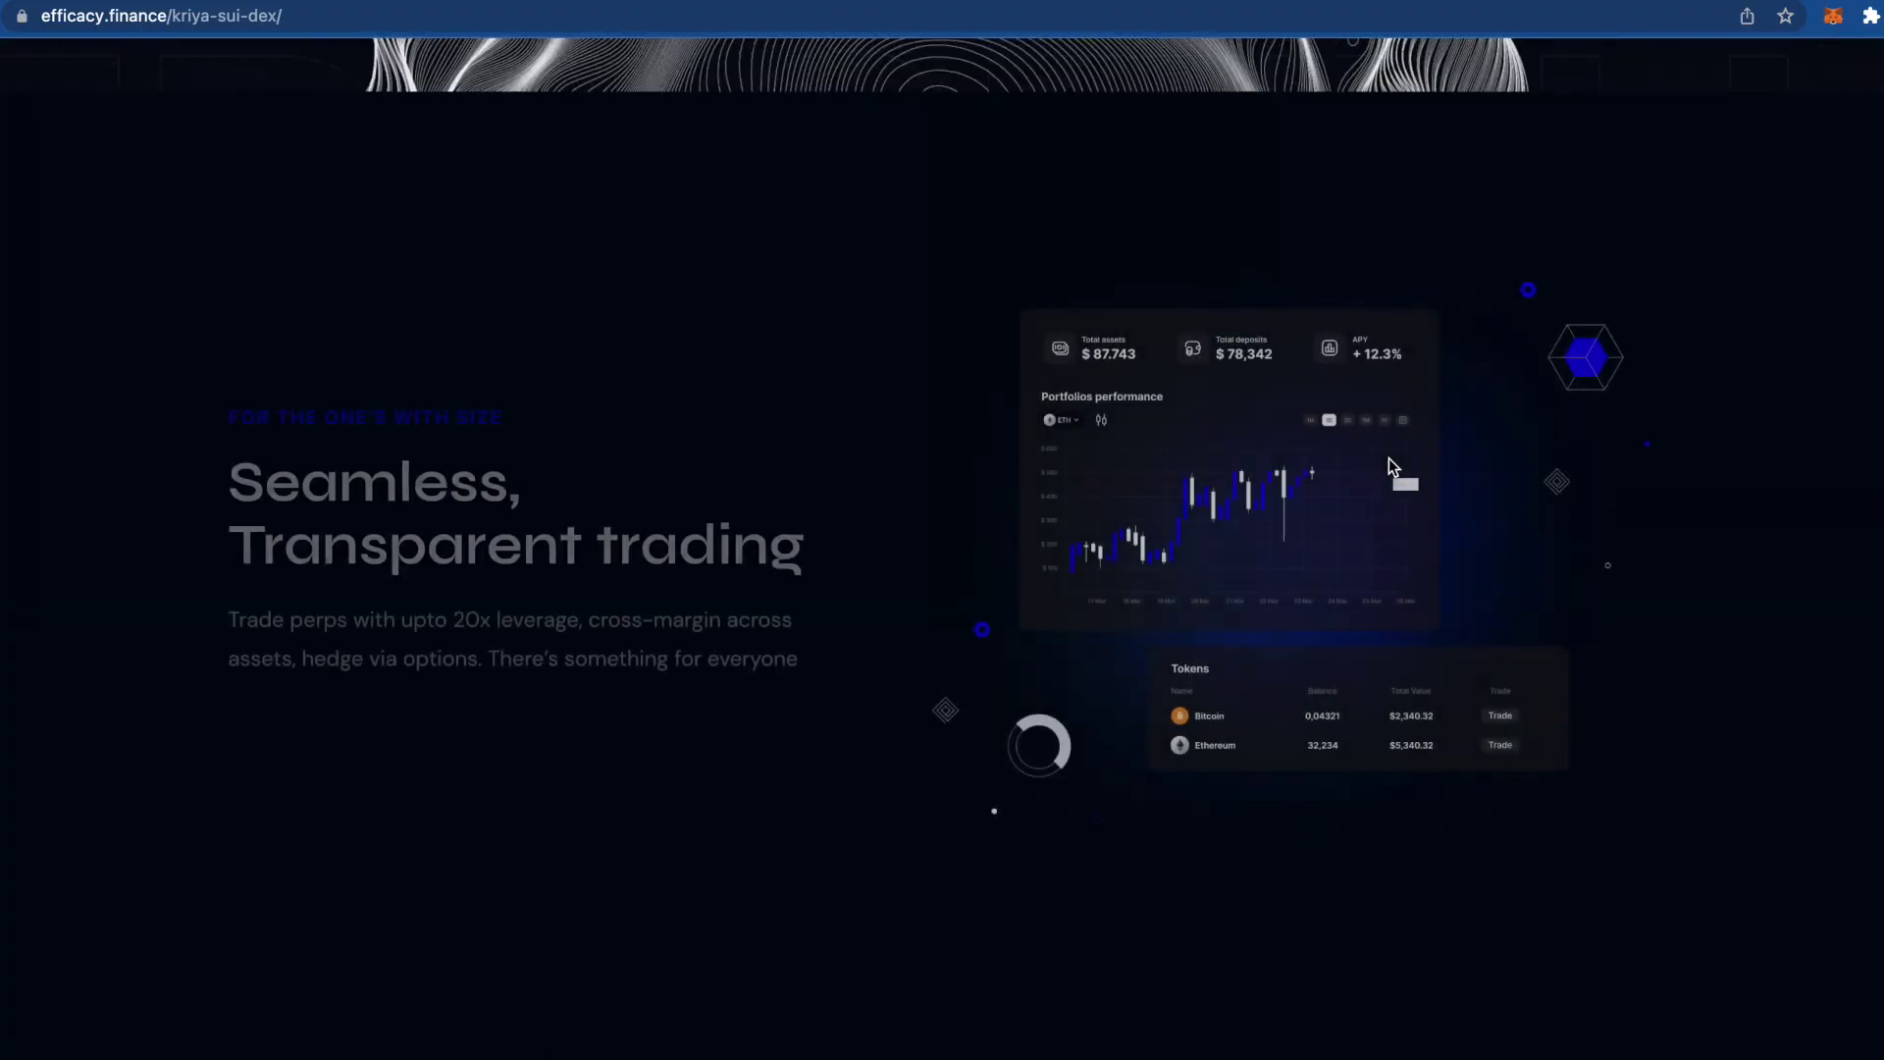
pyautogui.scroll(-10, 1389, 469)
pyautogui.scroll(20, 1389, 470)
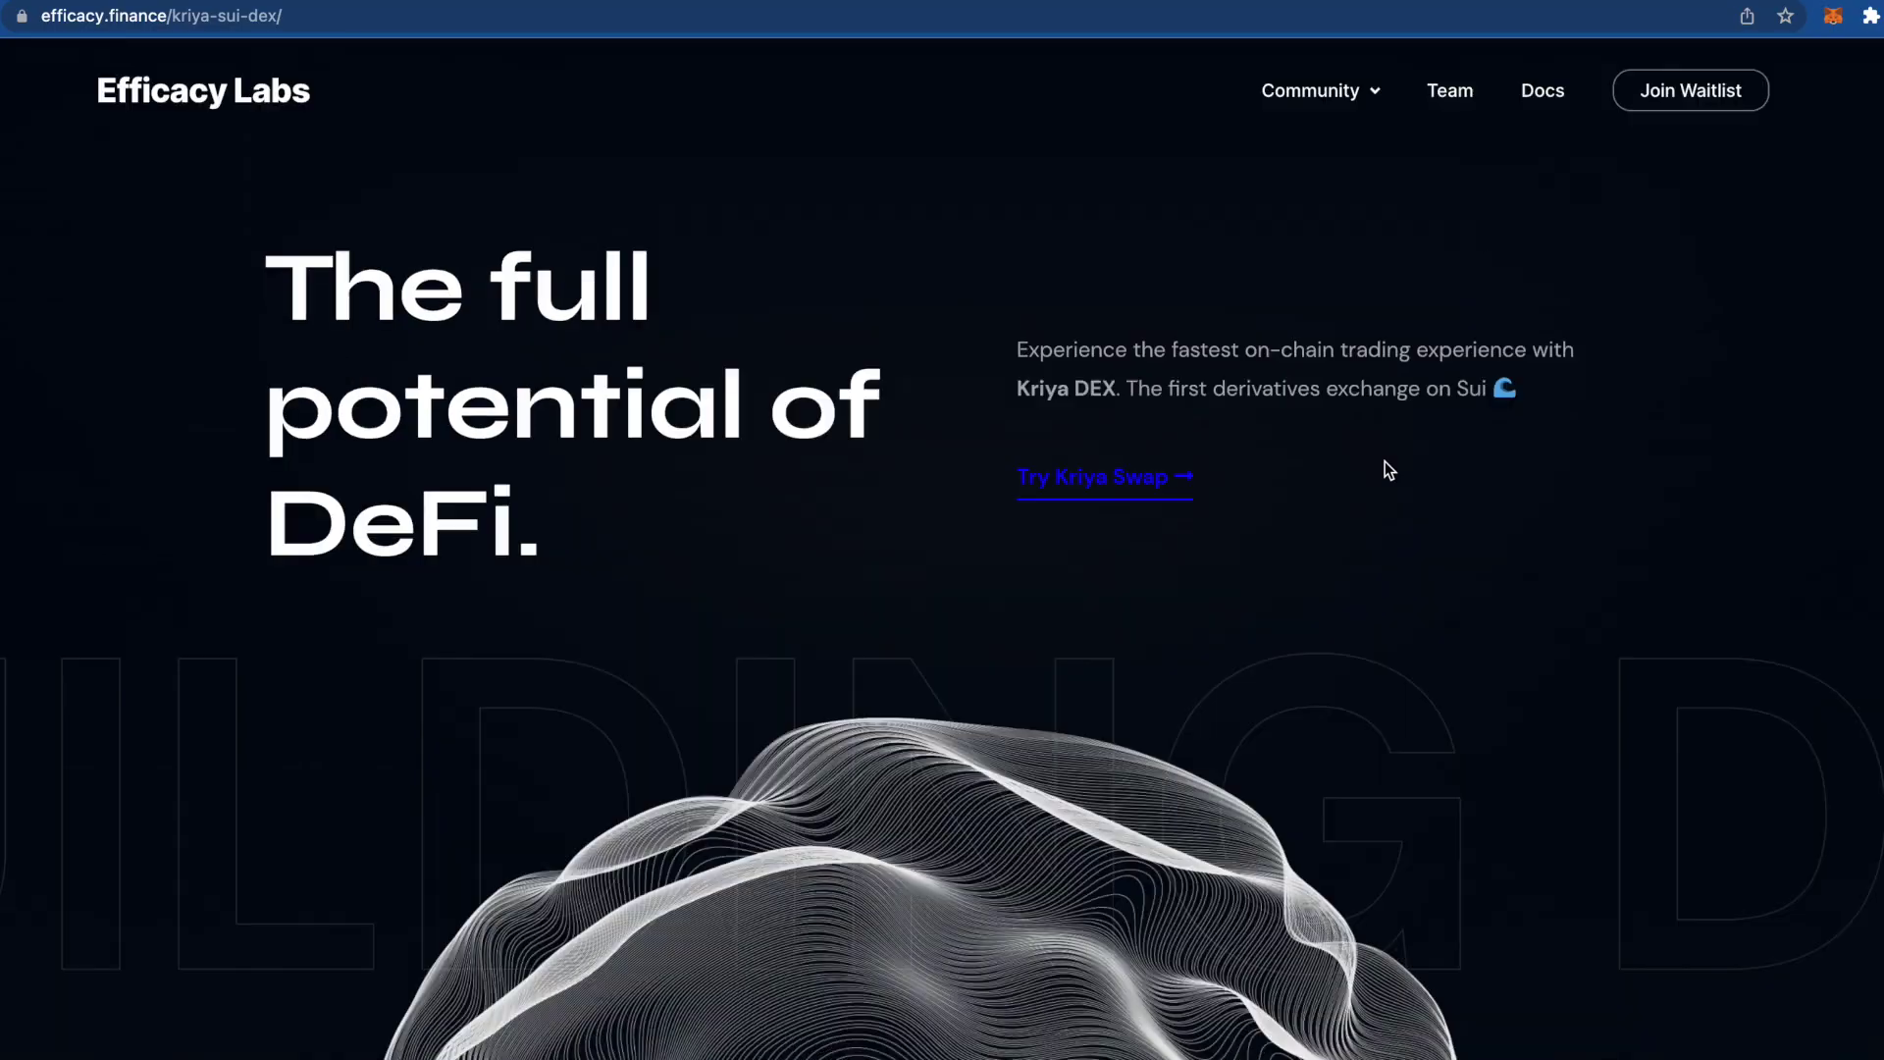
pyautogui.scroll(-20, 1389, 469)
pyautogui.scroll(20, 1386, 461)
pyautogui.click(1681, 80)
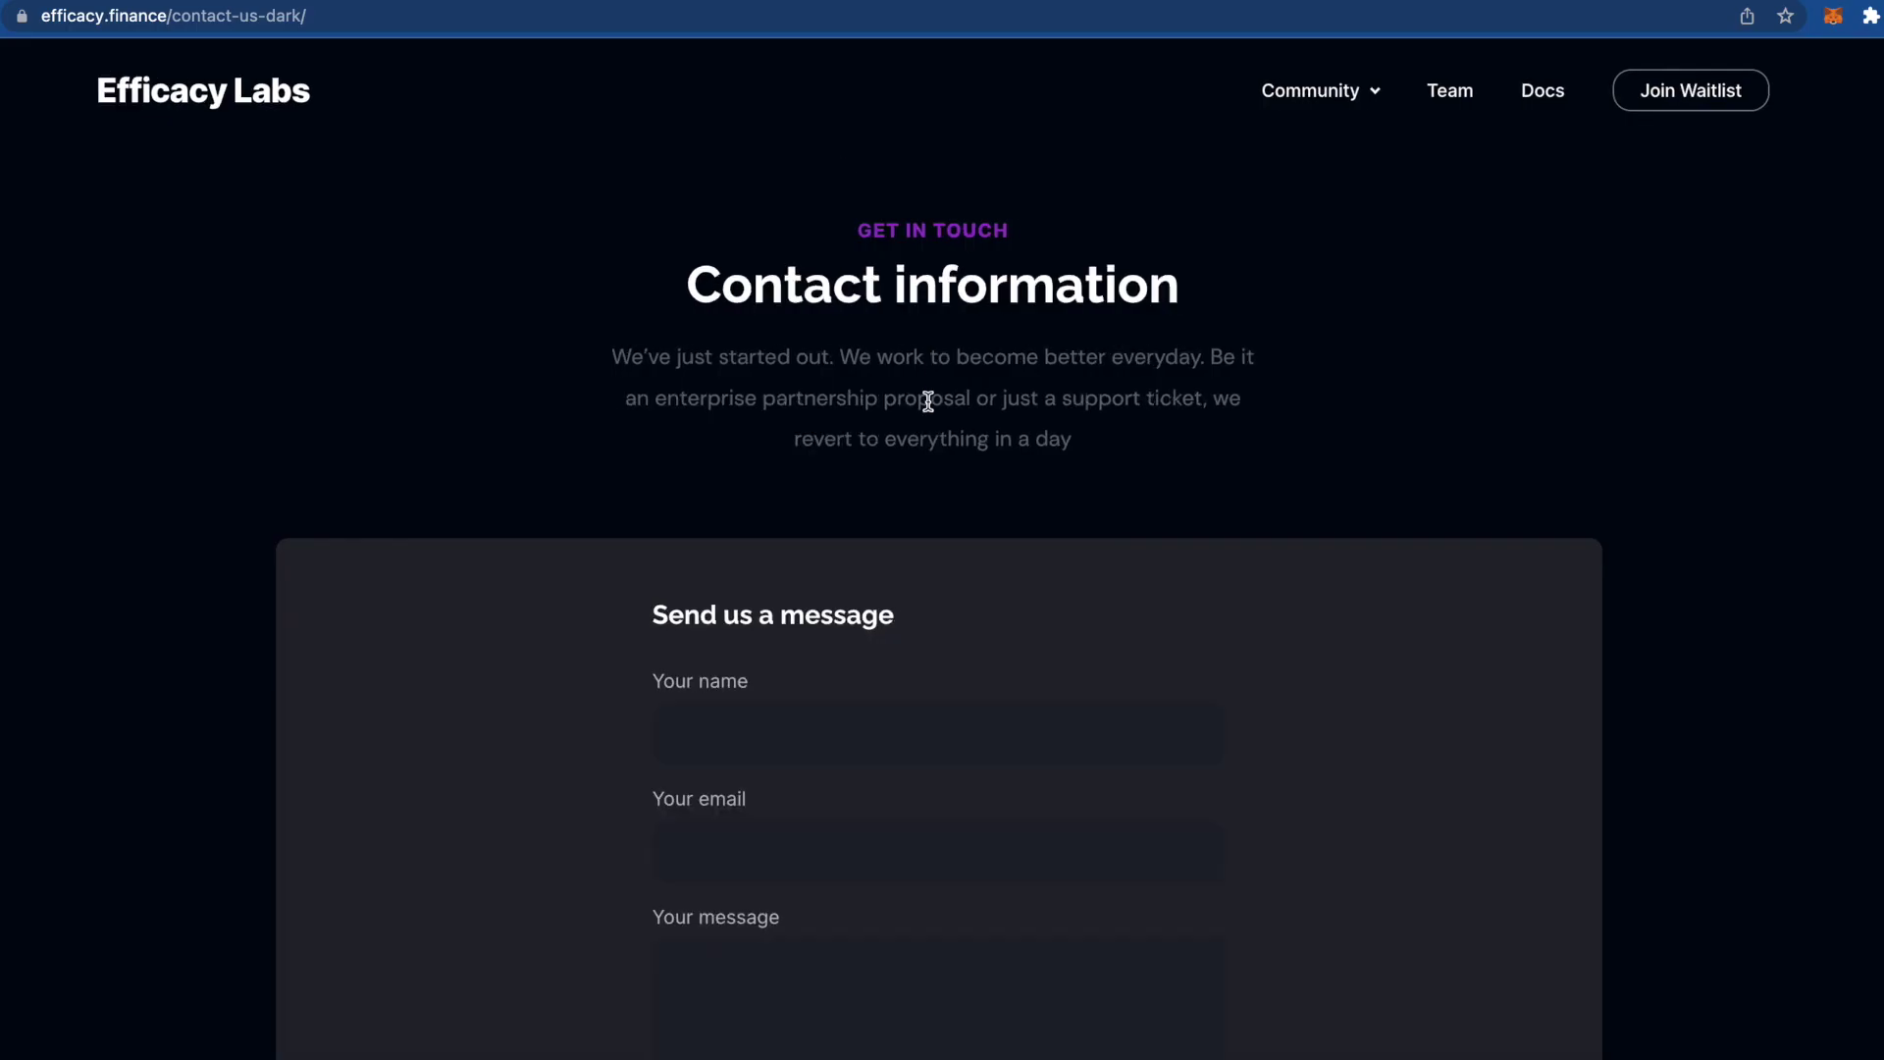
# Step: Look over the contact form, return to Kriya DEX, then go to Palladium's Twitter profile
pyautogui.scroll(-7, 854, 589)
pyautogui.scroll(7, 838, 503)
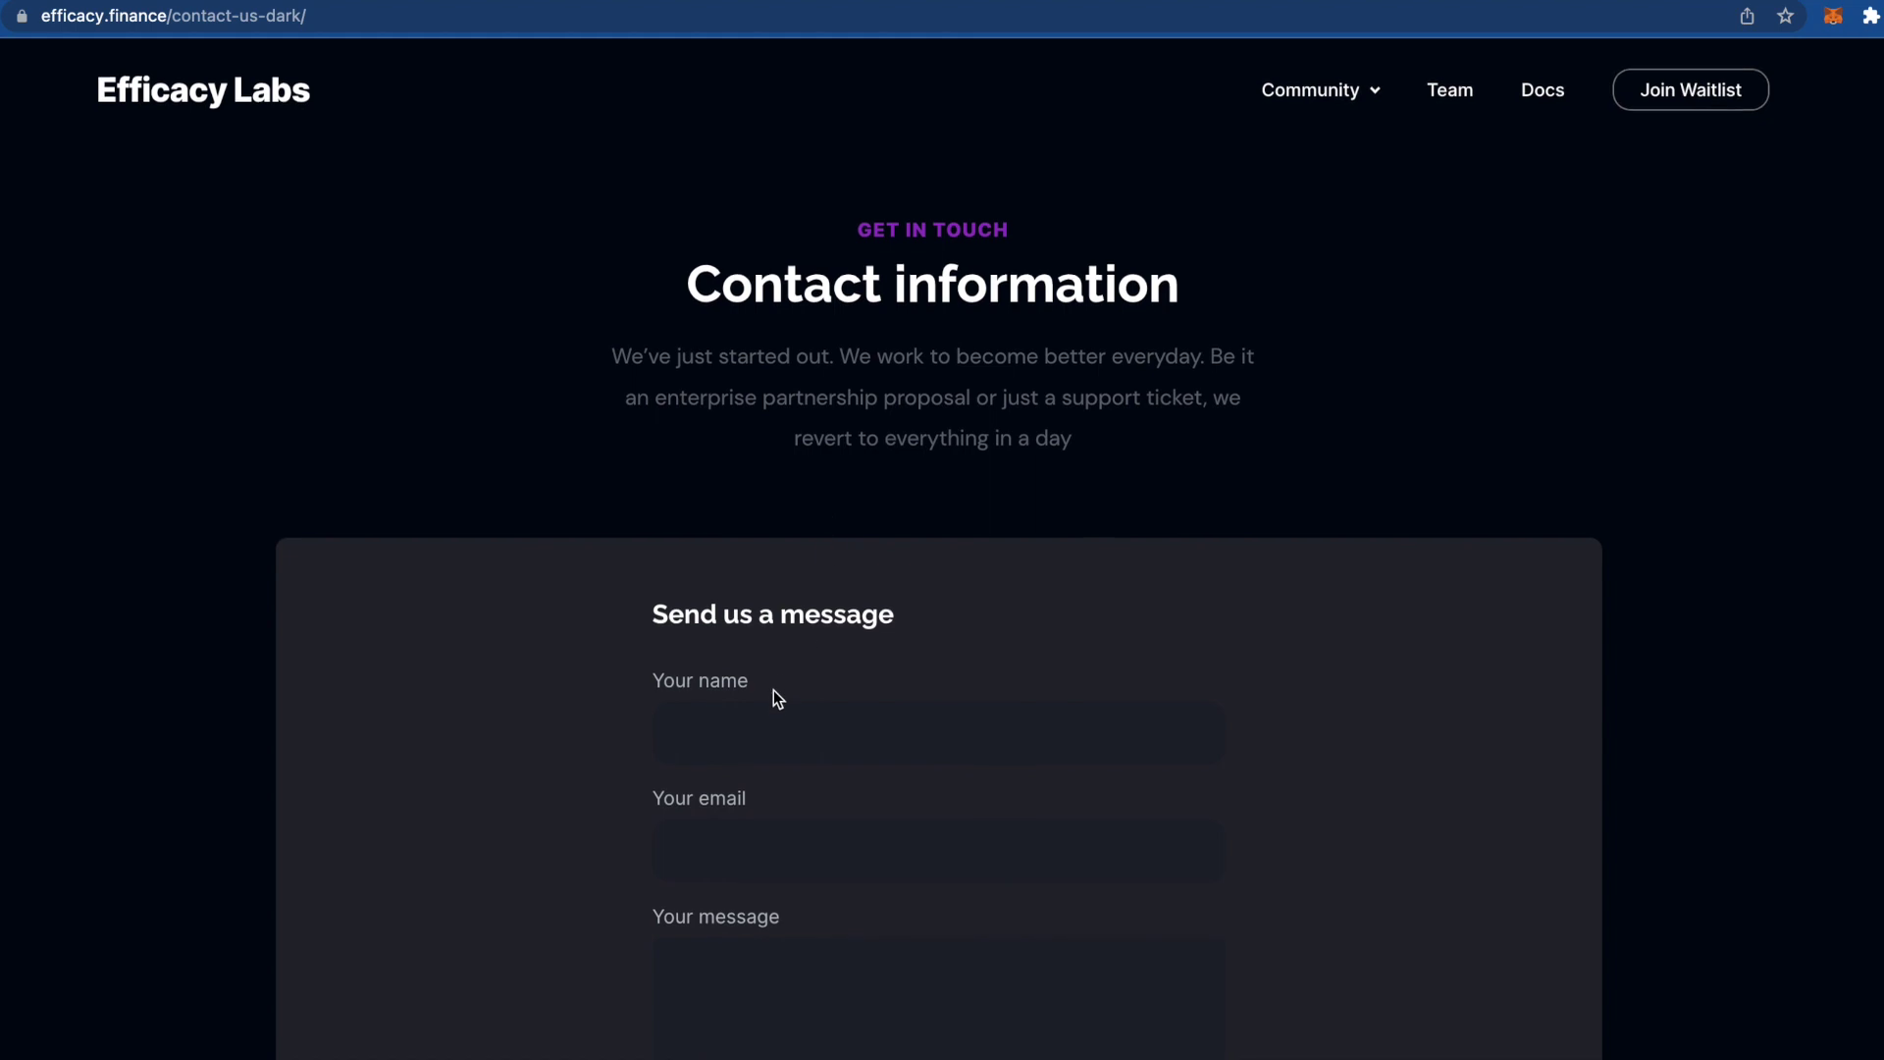
pyautogui.scroll(-2, 814, 854)
pyautogui.scroll(2, 547, 176)
pyautogui.scroll(-5, 736, 471)
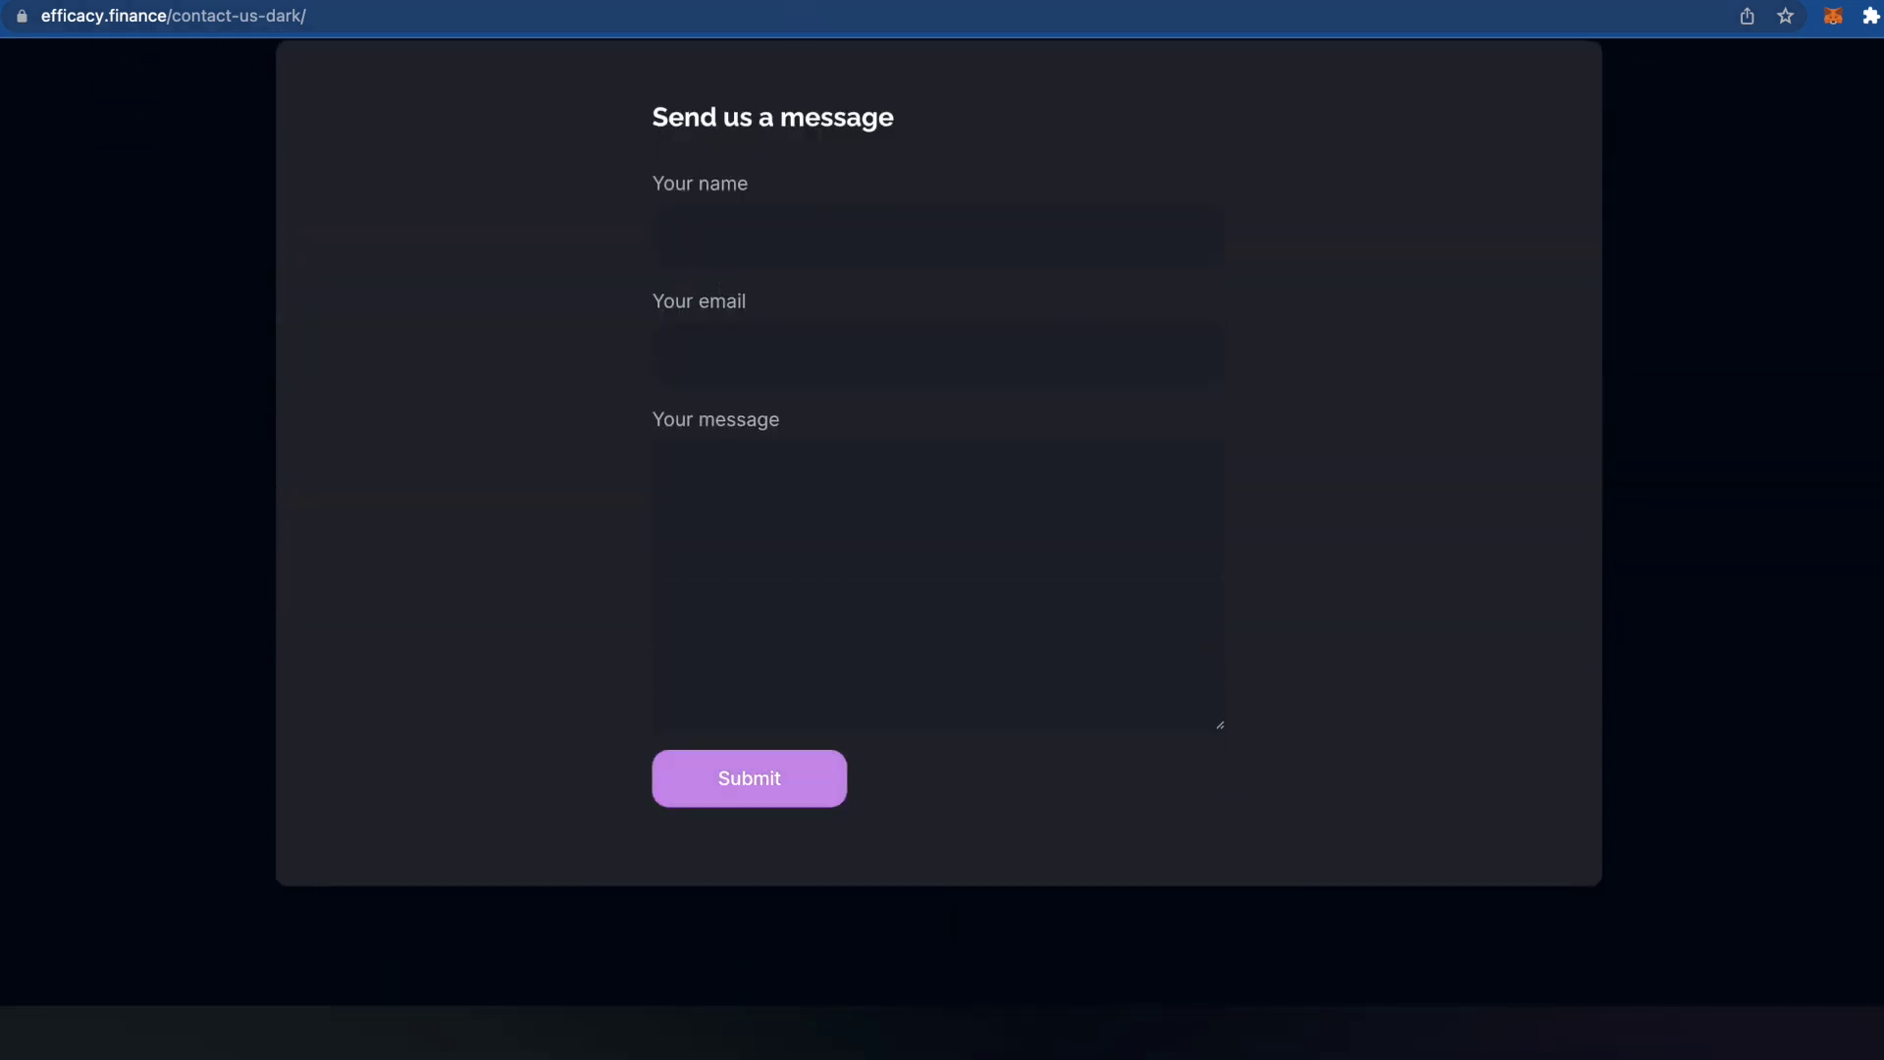
pyautogui.hotkey('ctrl', 'Tab')
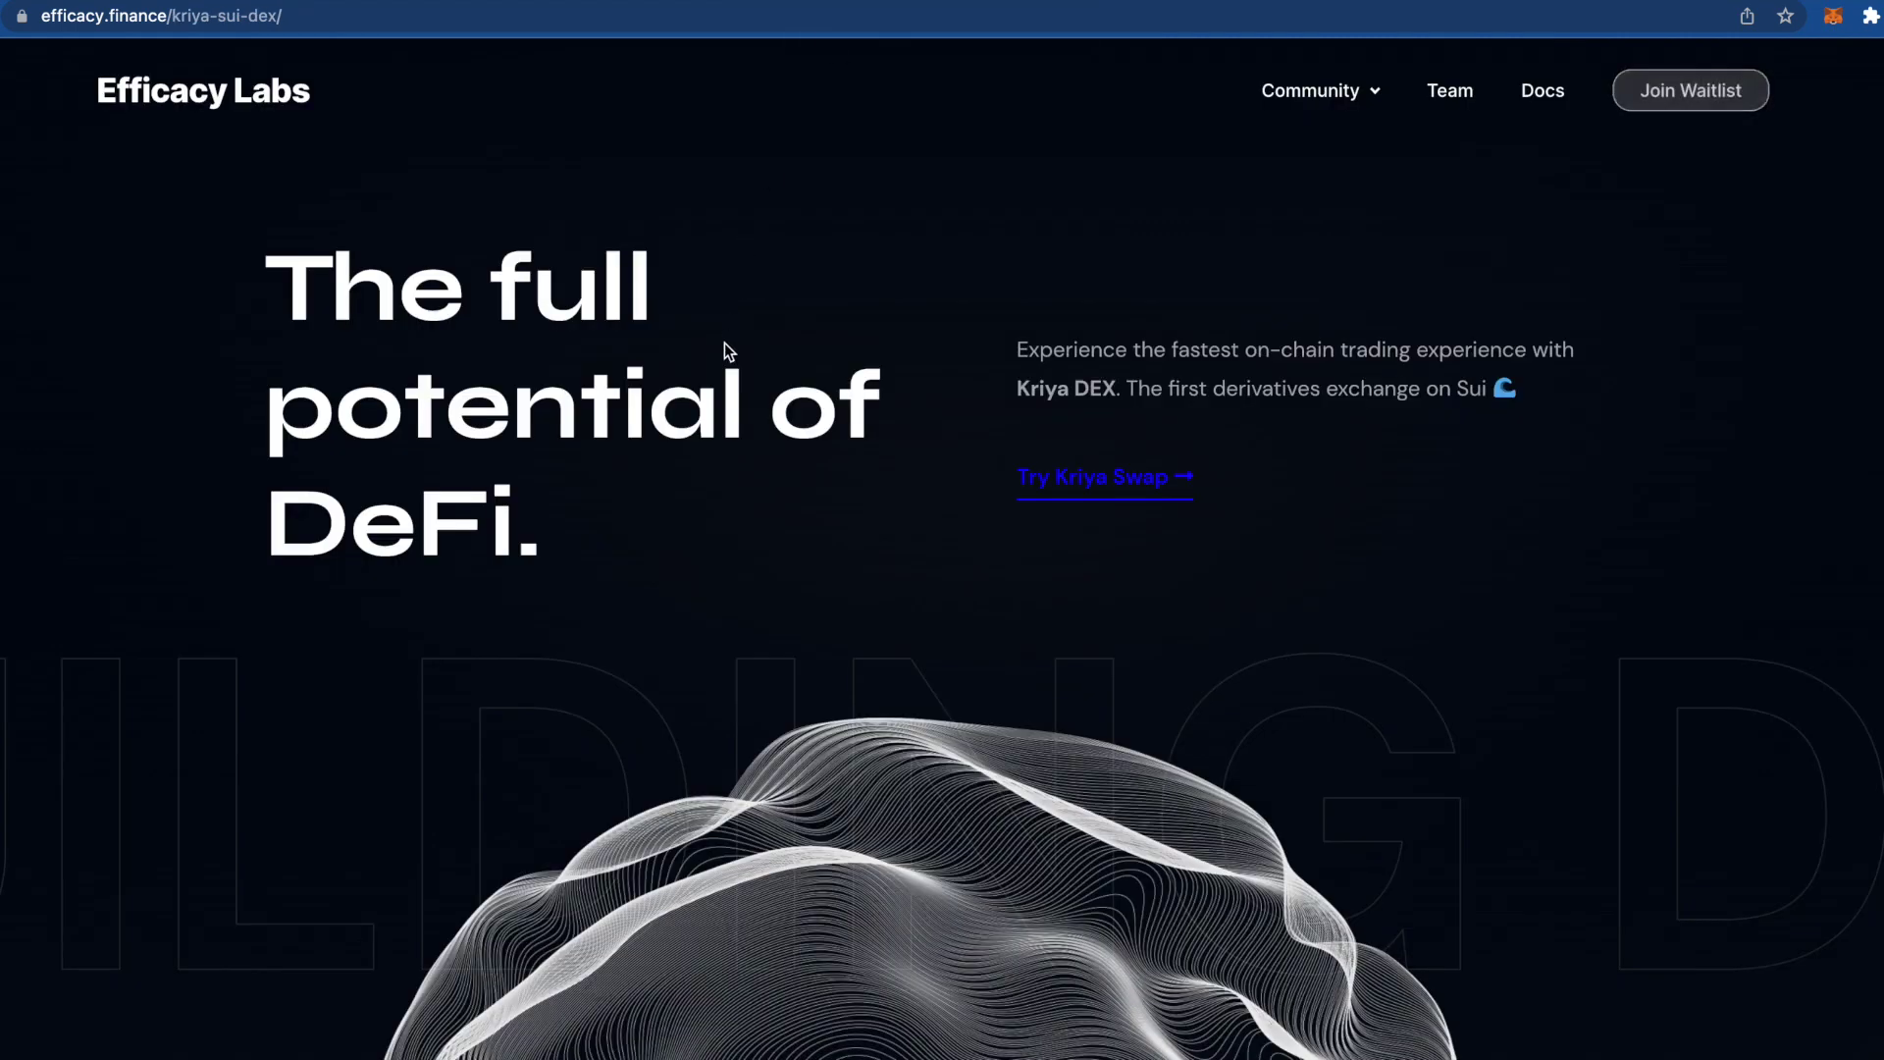
pyautogui.hotkey('ctrl', 'Tab')
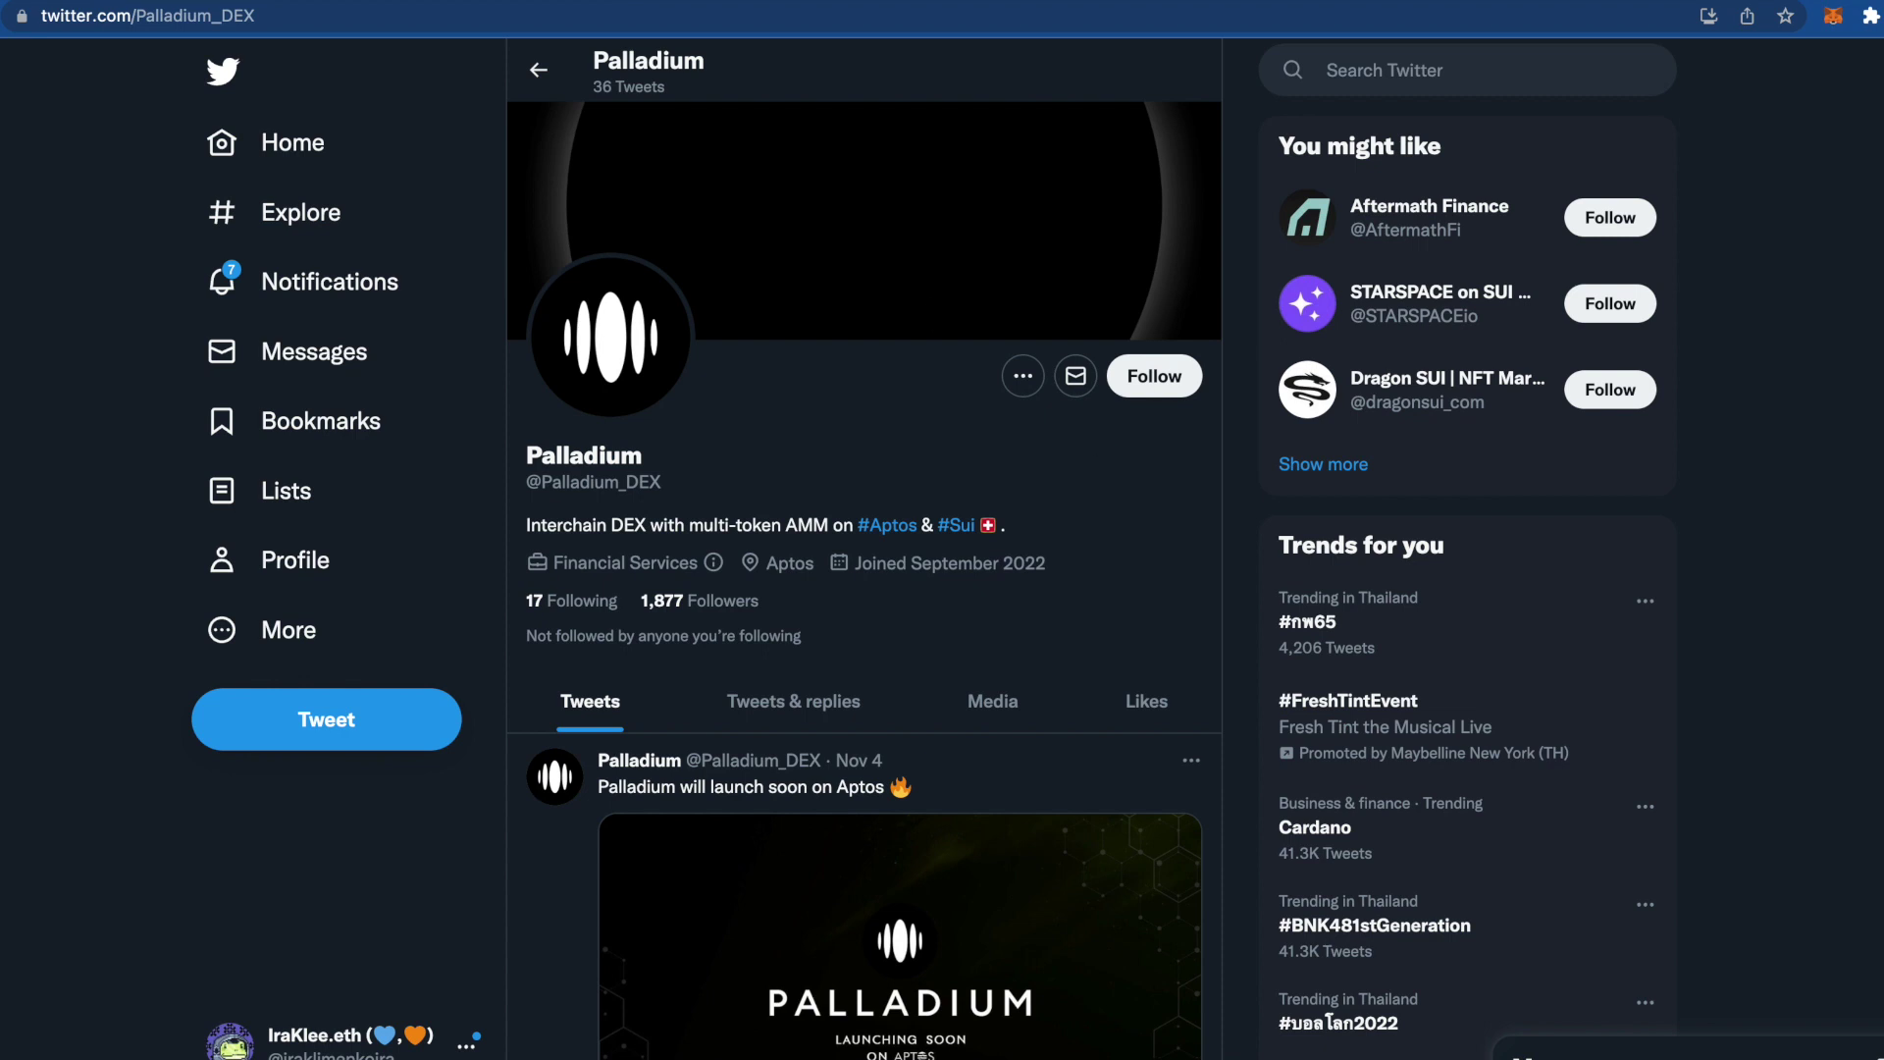
# Step: View the Whiteswap Twitter profile, highlight 'NFT' in its bio, then go to the Cetus Crew3 tab
pyautogui.click(1040, 2)
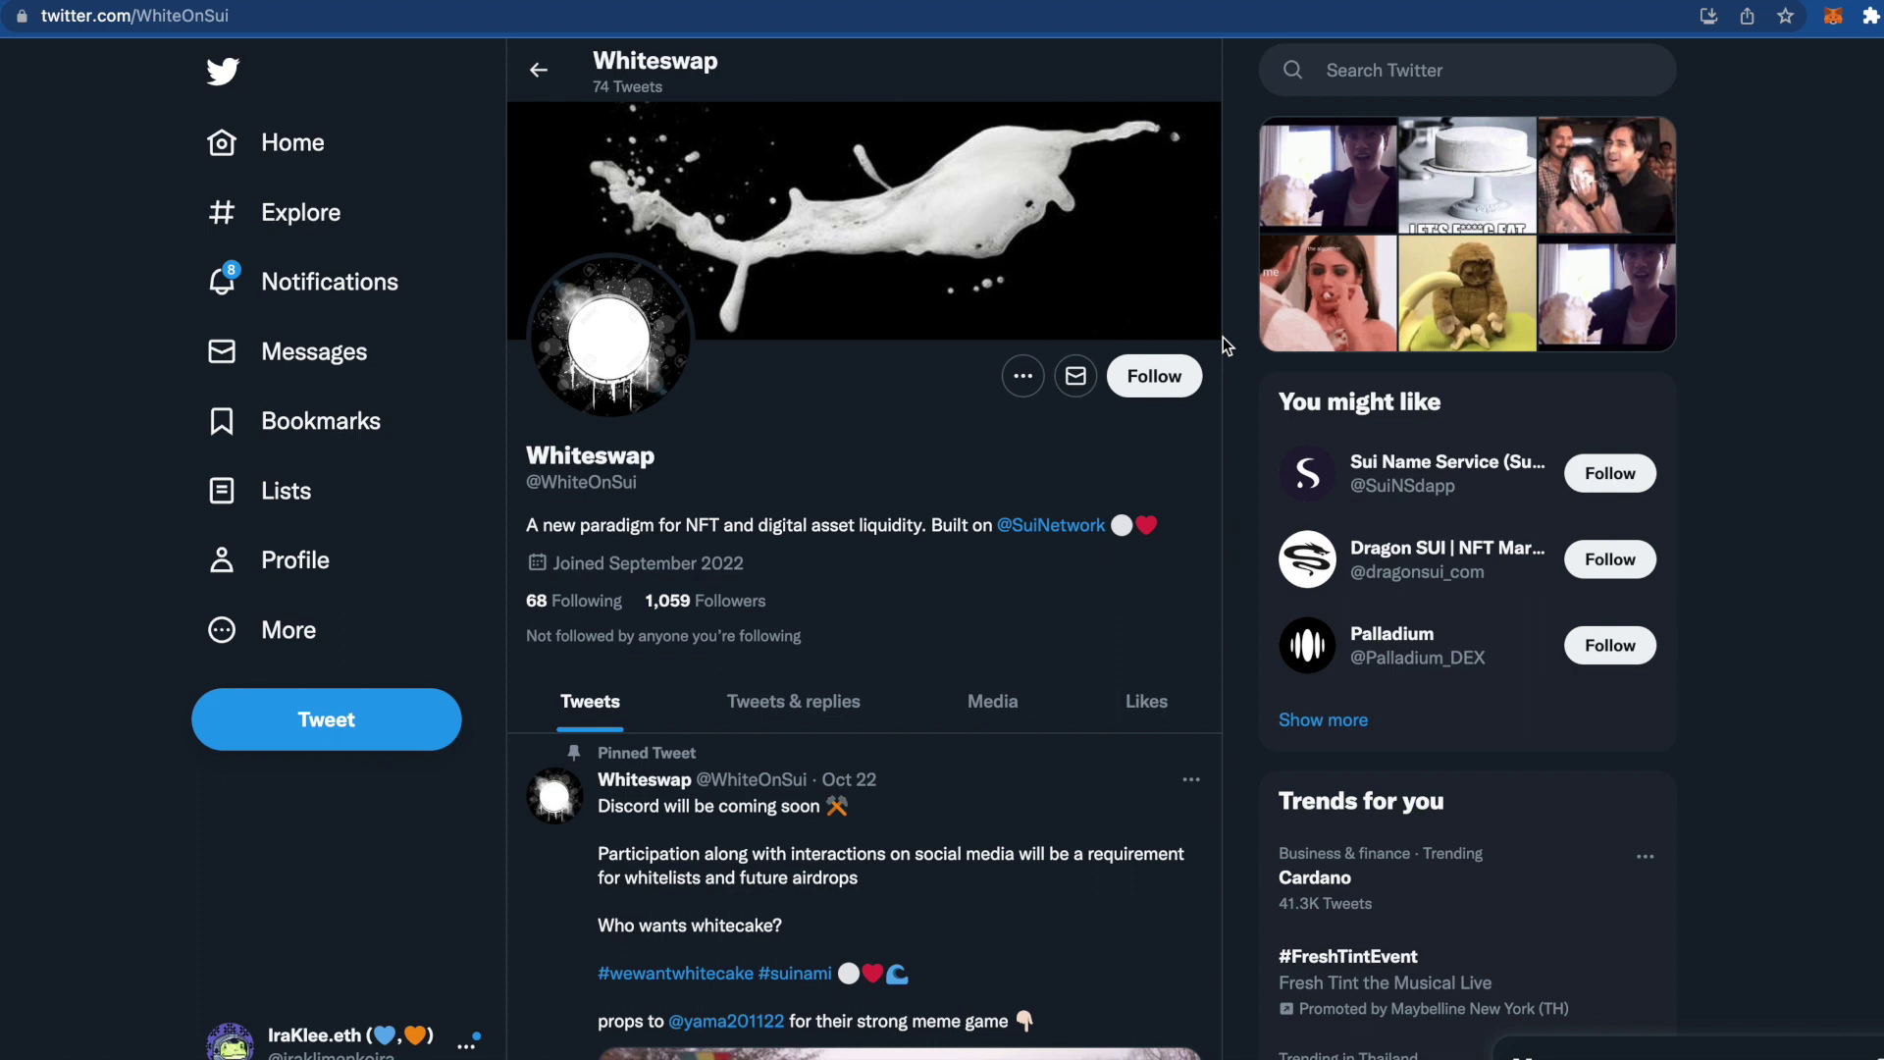
pyautogui.moveTo(684, 526); pyautogui.dragTo(722, 525)
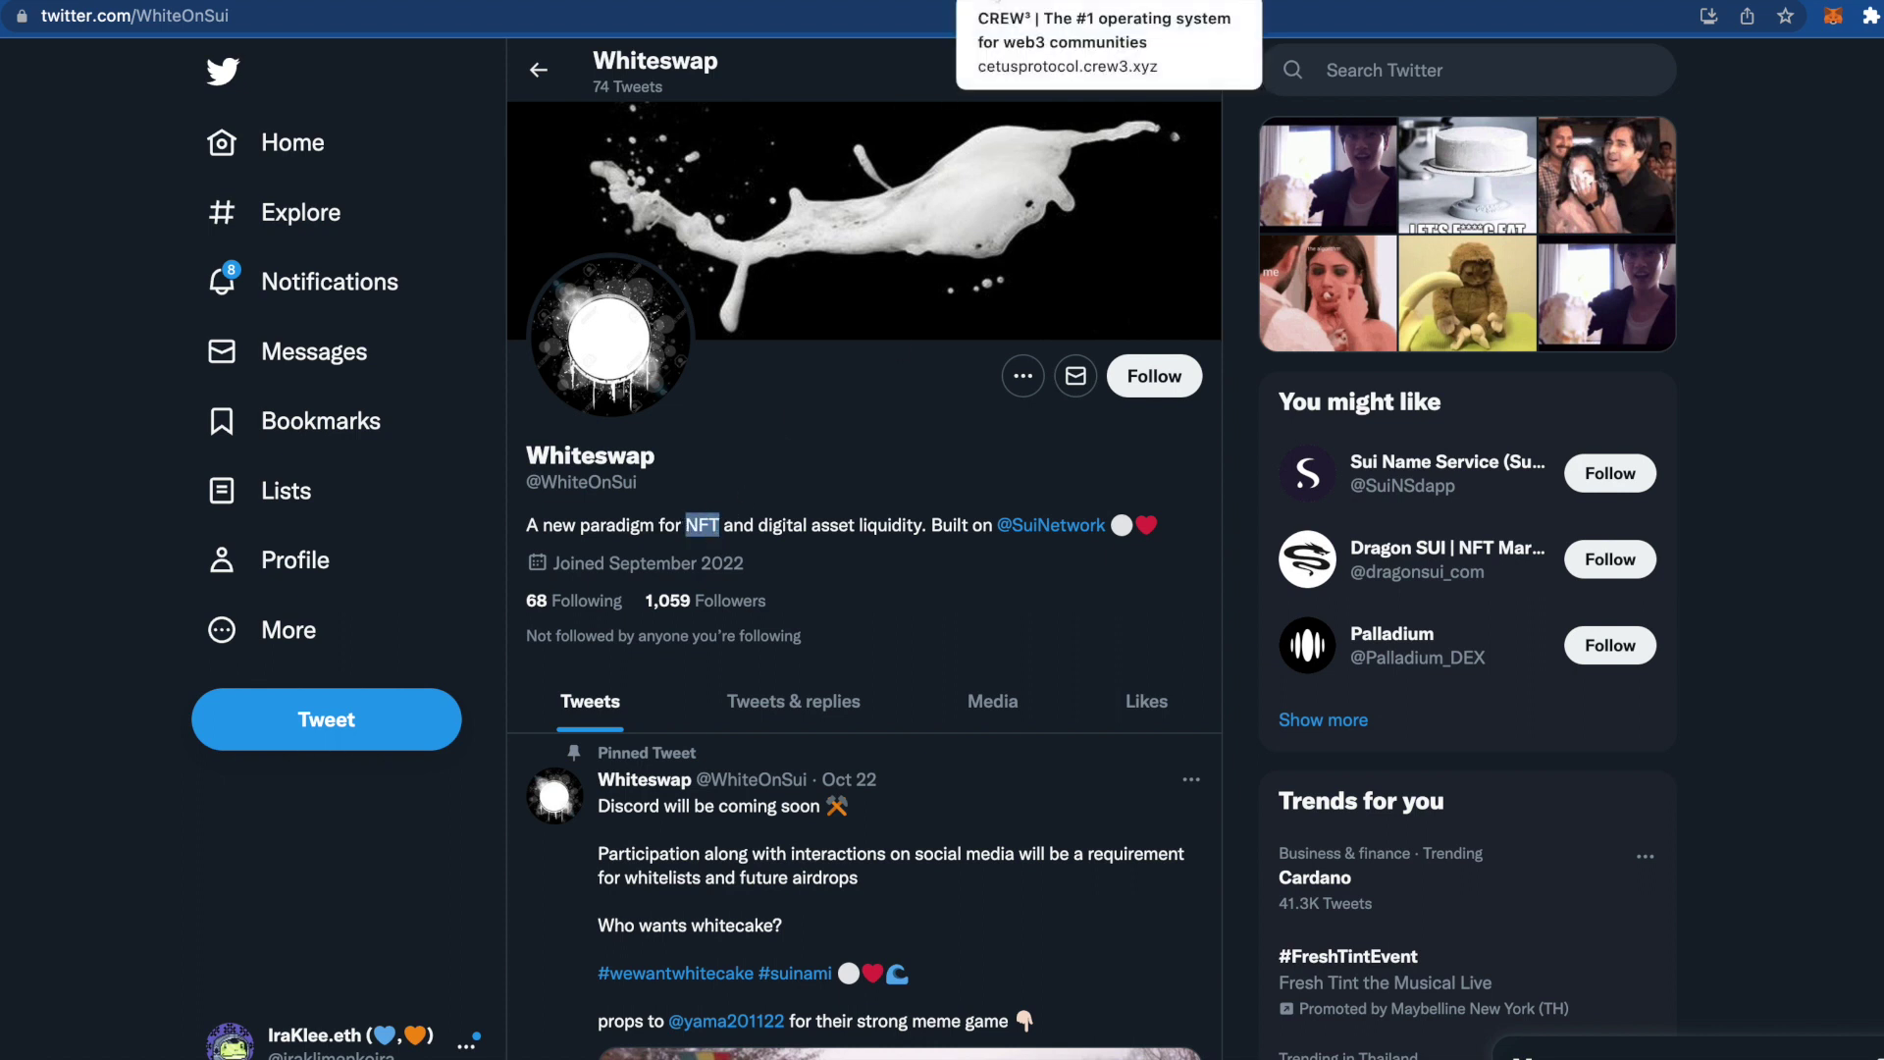
pyautogui.click(1075, 2)
# Step: Scroll through the Cetus Community quest categories such as Daily Connect and Twitter Hype
pyautogui.scroll(2, 616, 306)
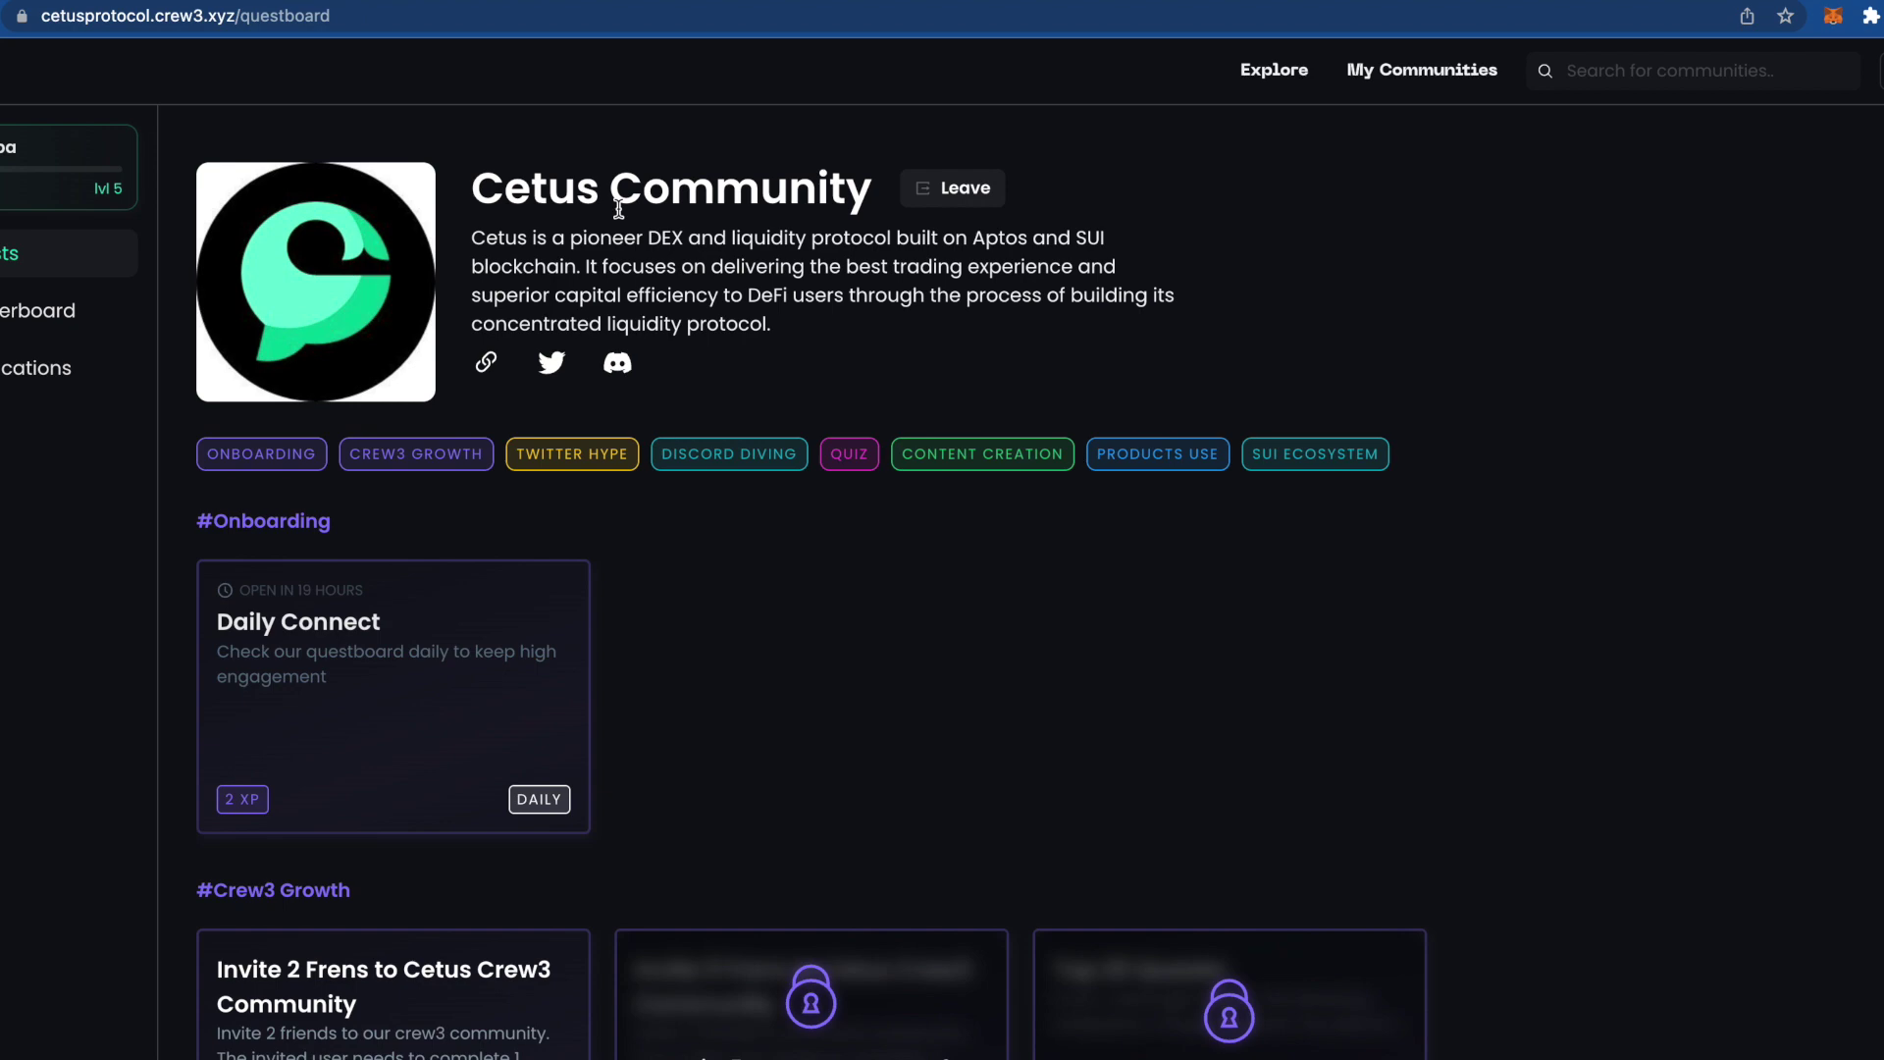
pyautogui.scroll(-5, 1292, 497)
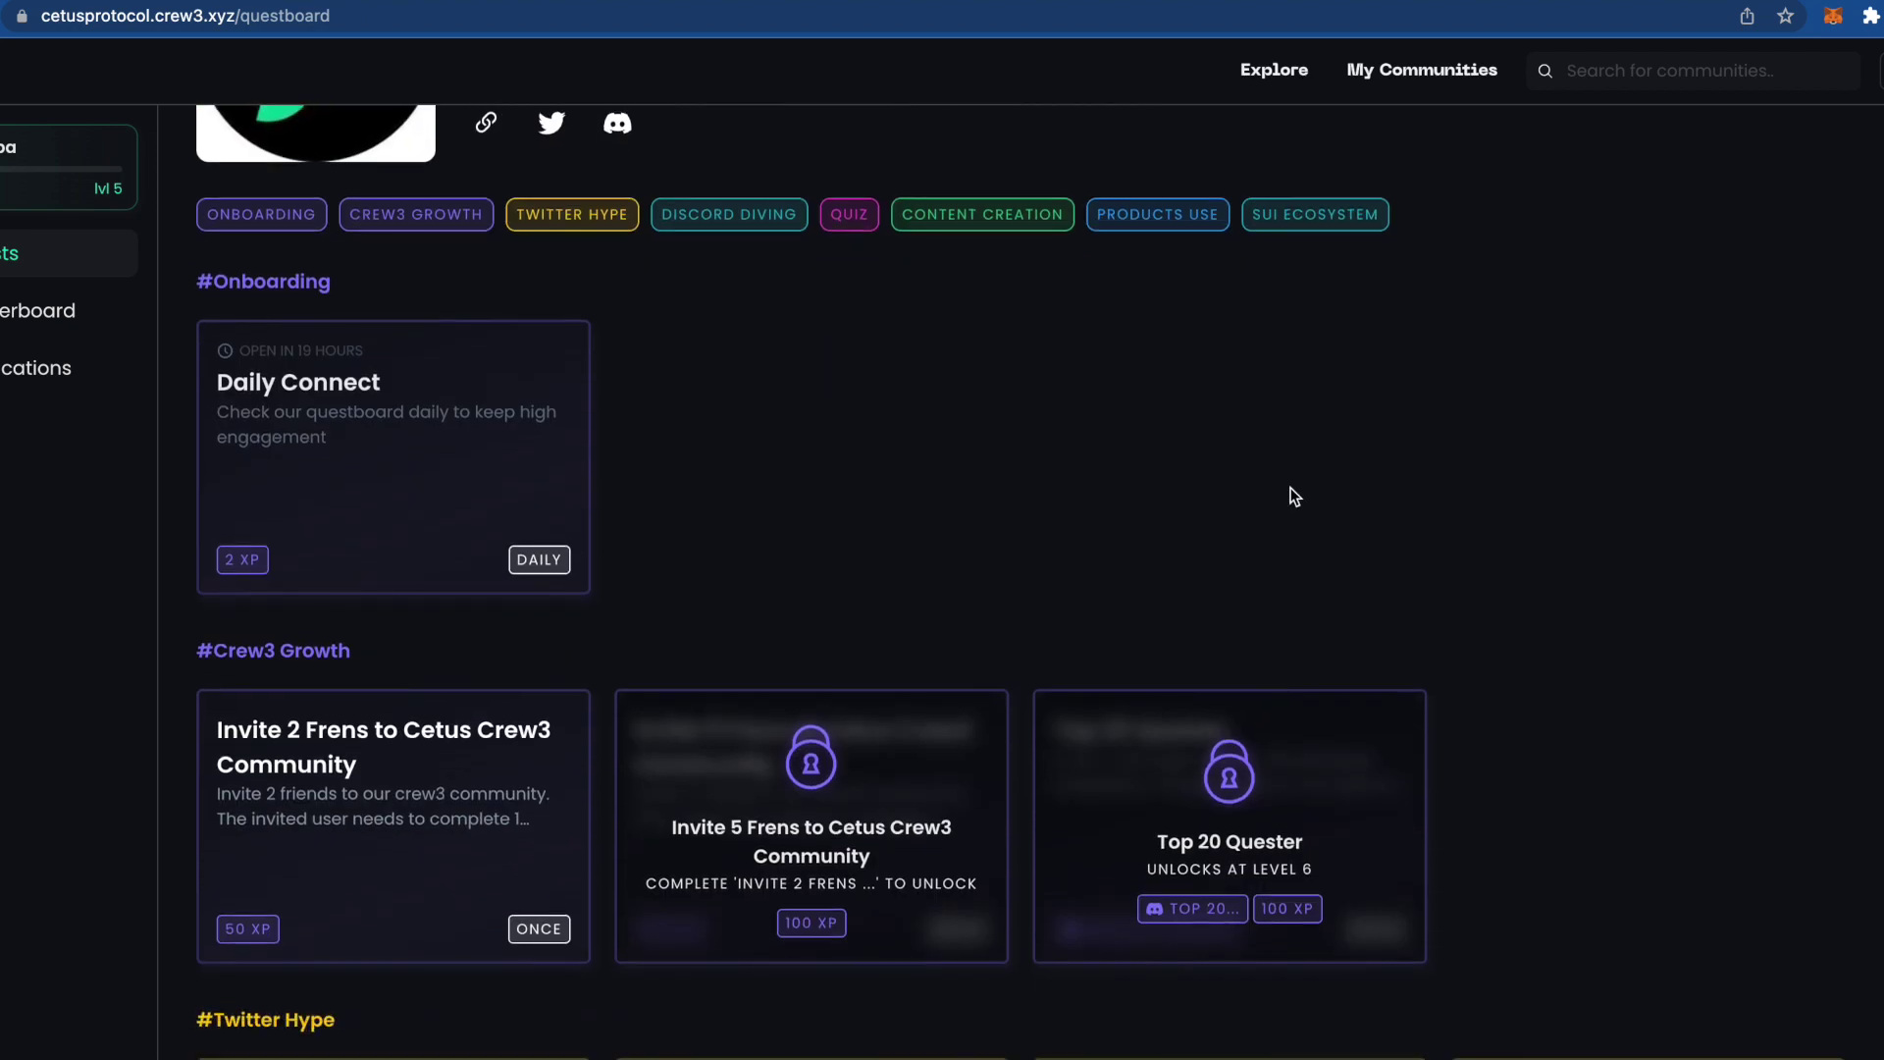
pyautogui.scroll(-12, 1565, 468)
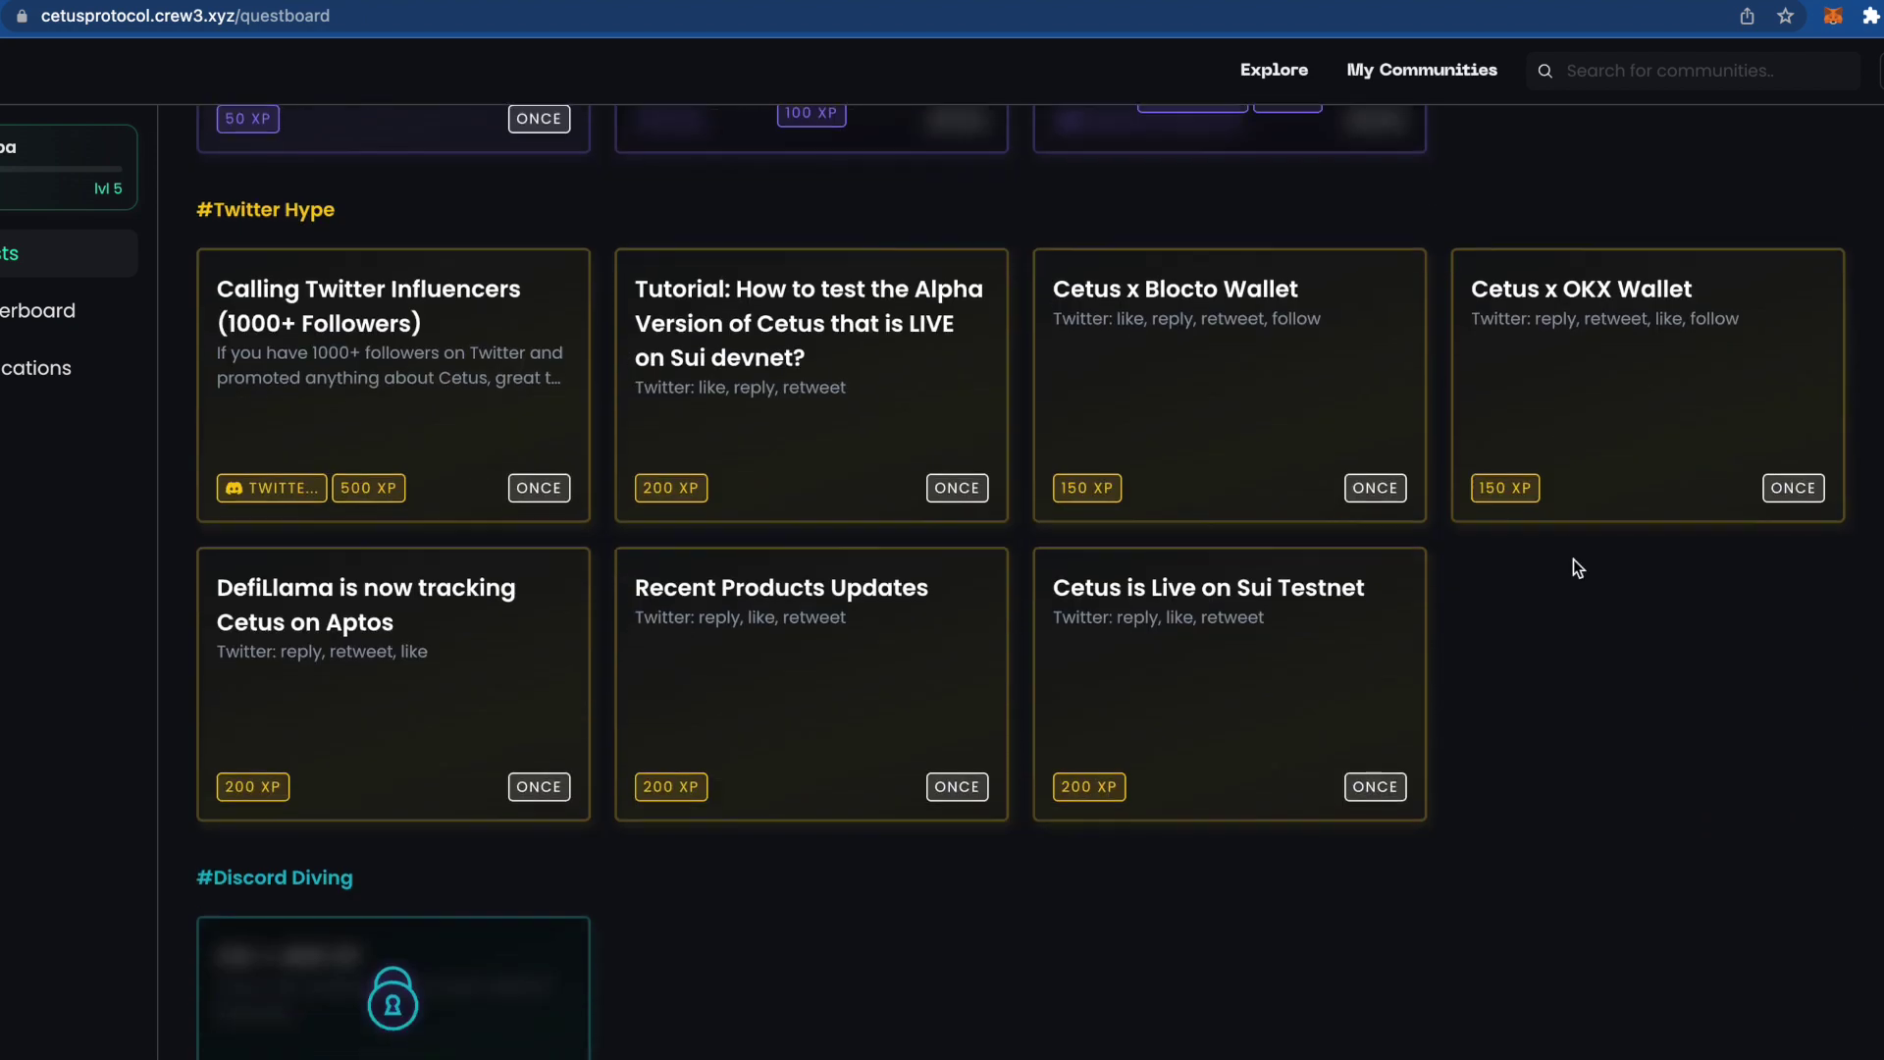
pyautogui.scroll(-5, 1576, 570)
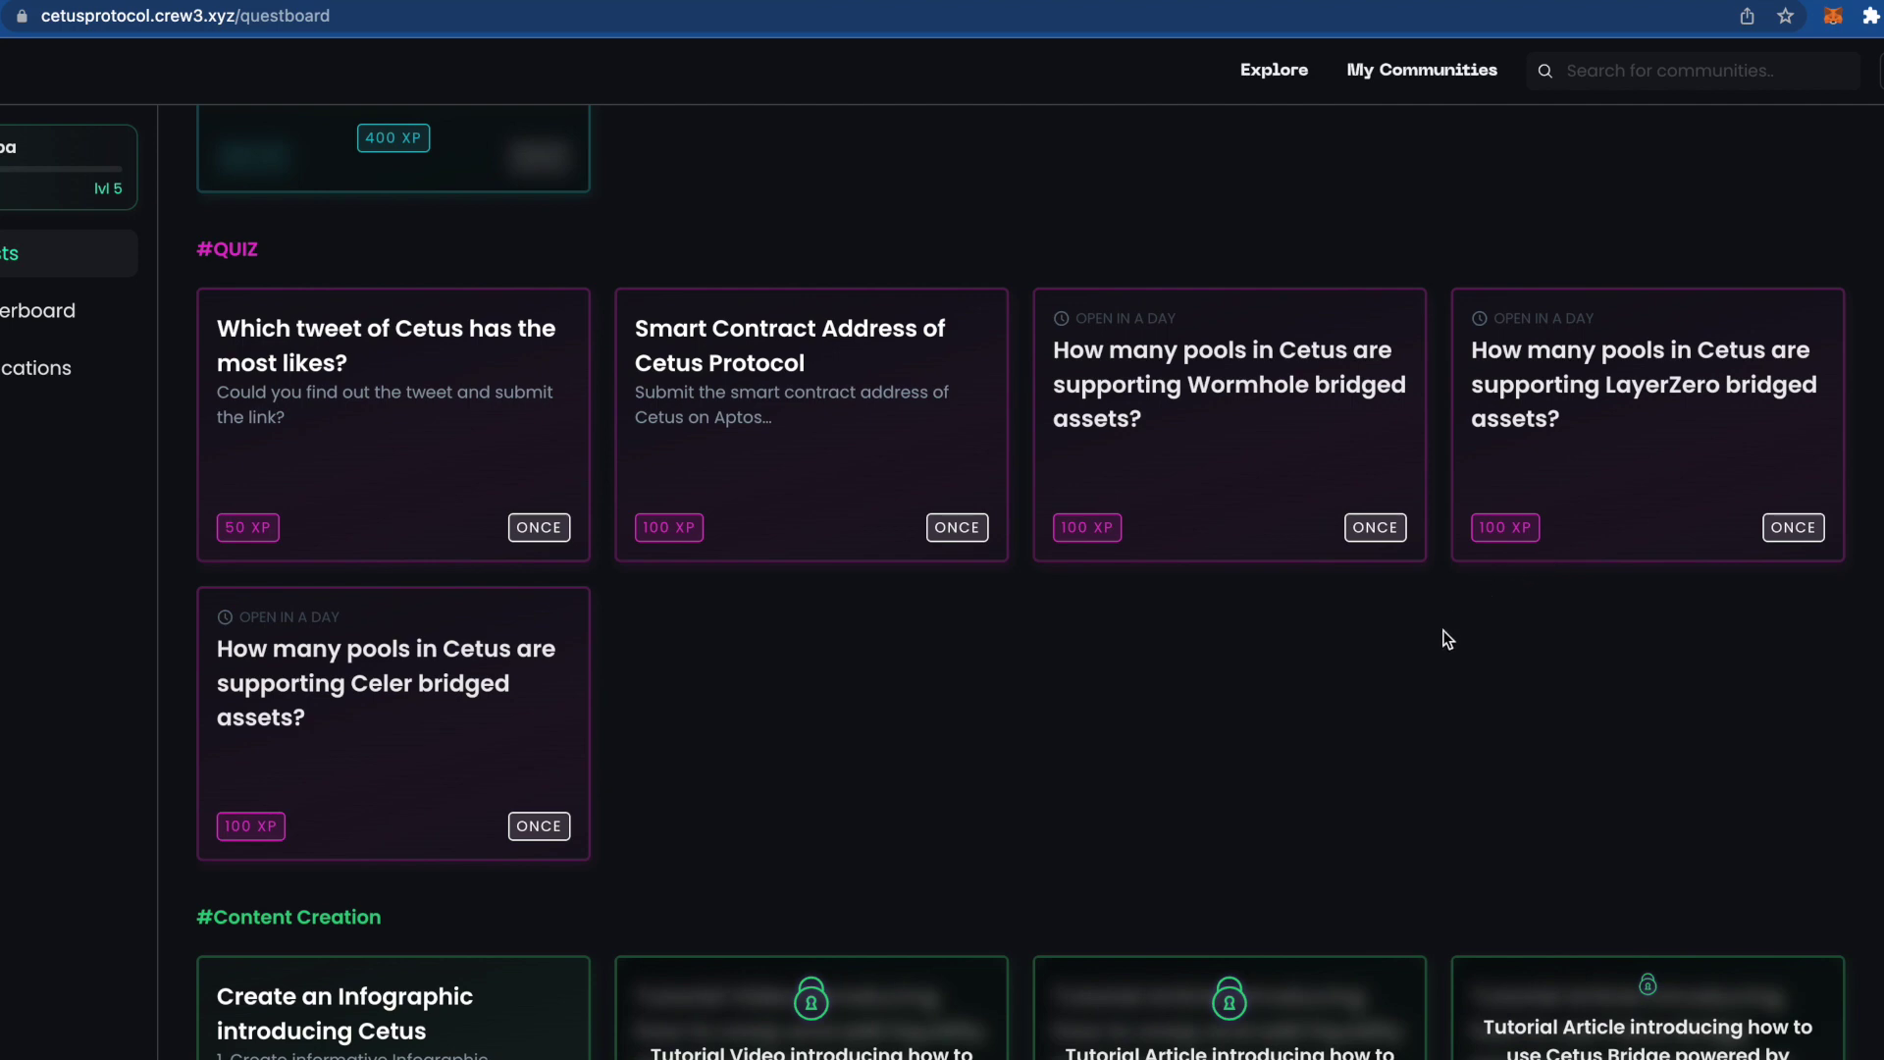
pyautogui.scroll(-7, 1446, 639)
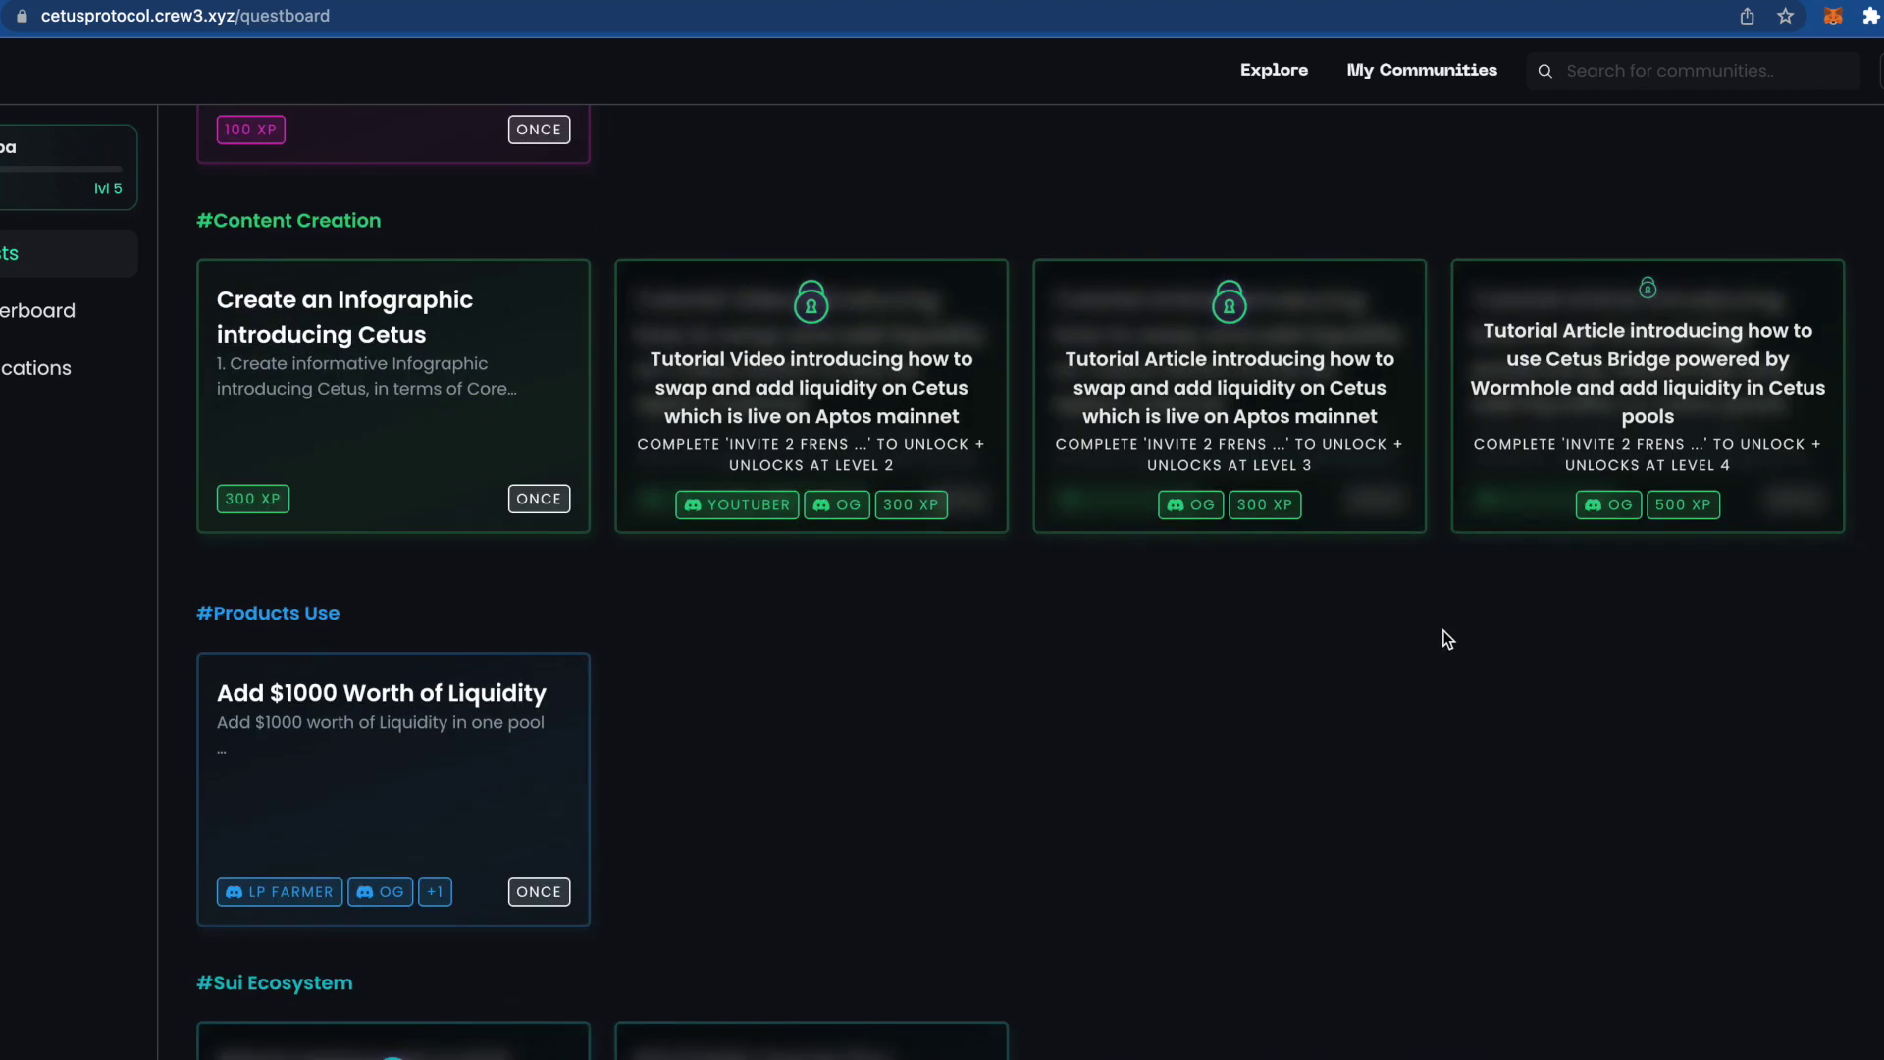
pyautogui.scroll(-3, 1446, 639)
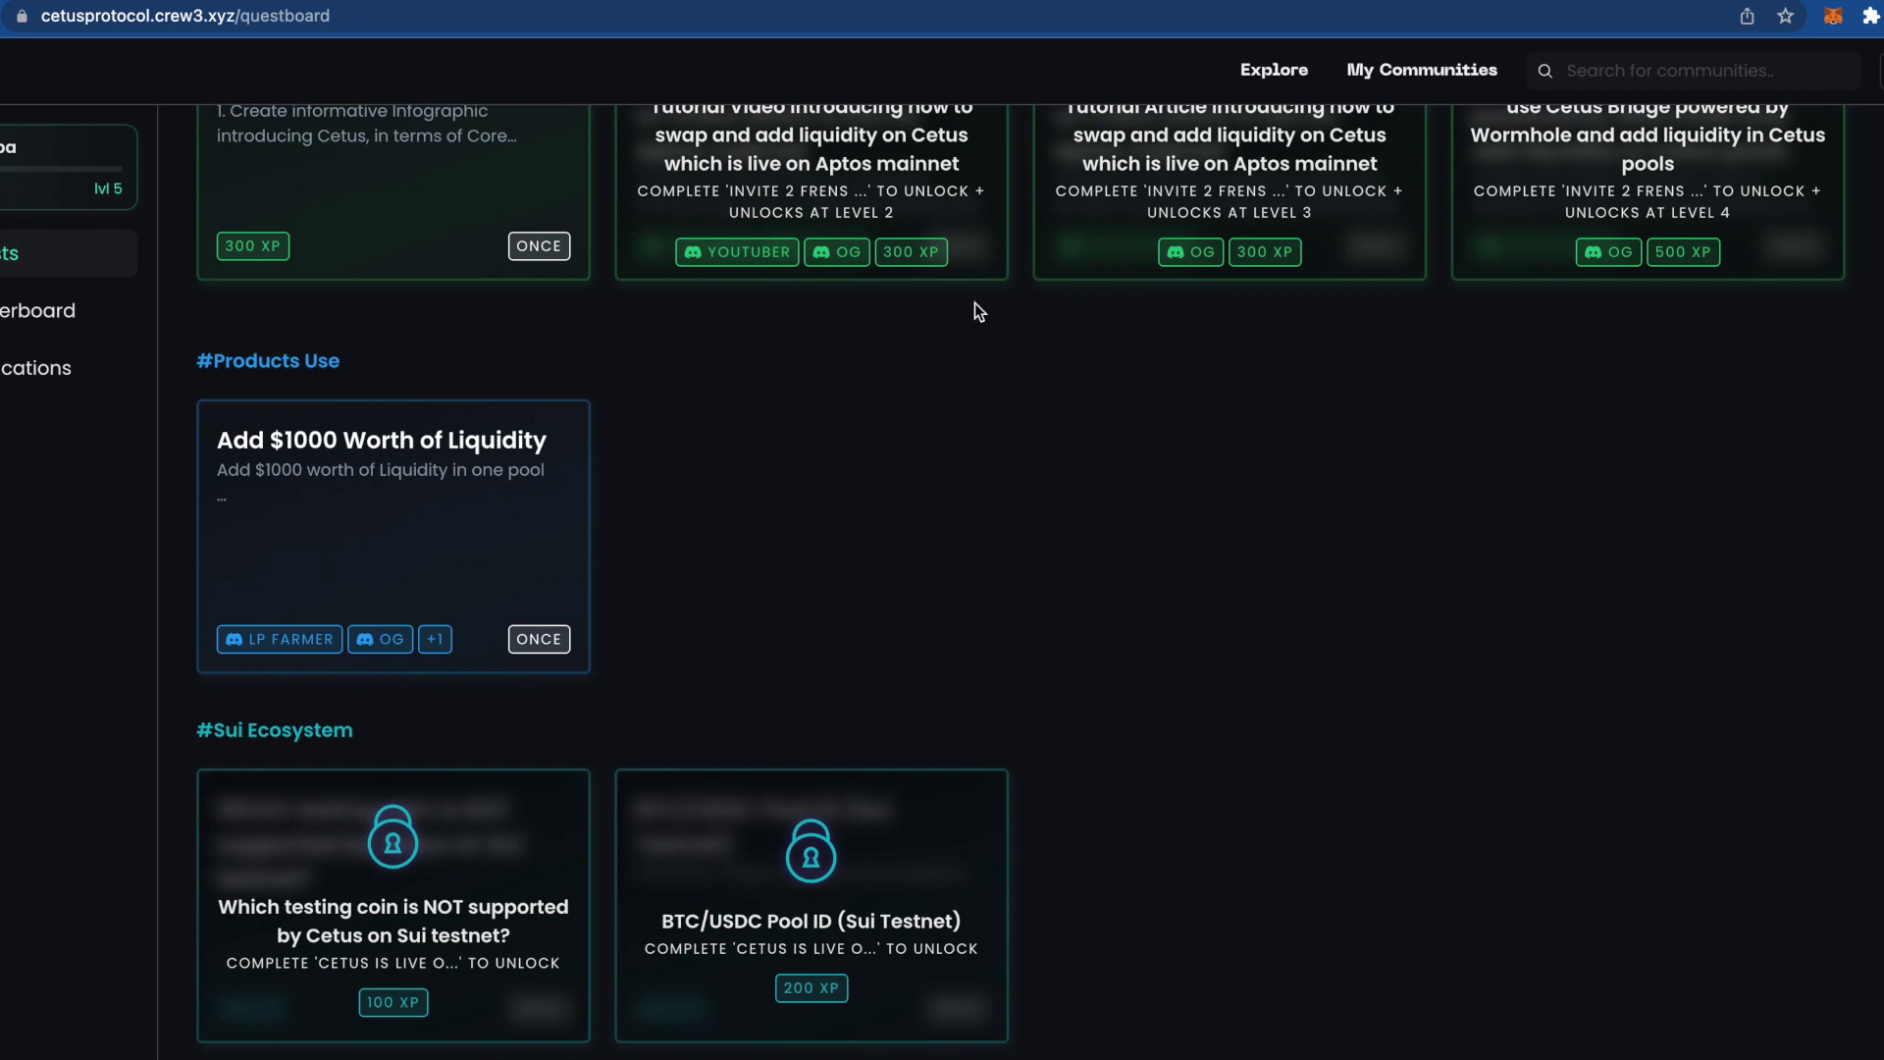
pyautogui.scroll(2, 795, 550)
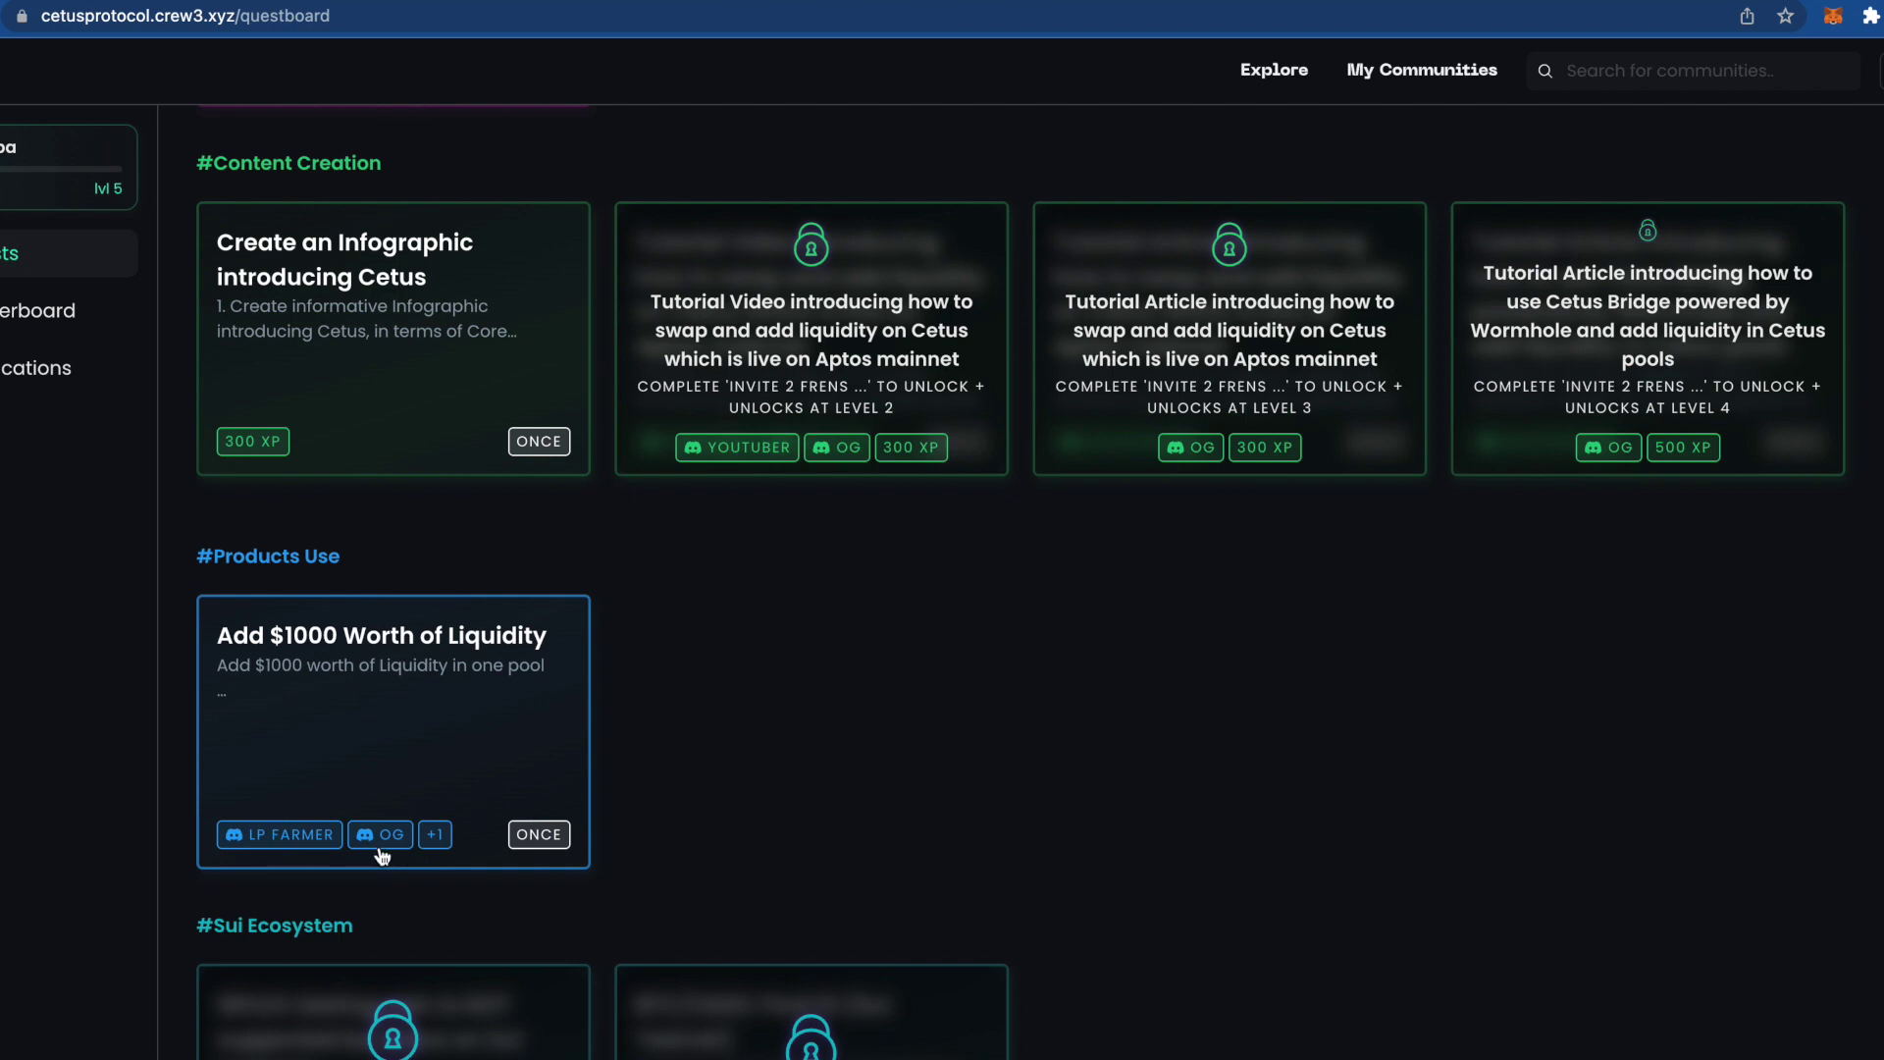
pyautogui.scroll(15, 695, 755)
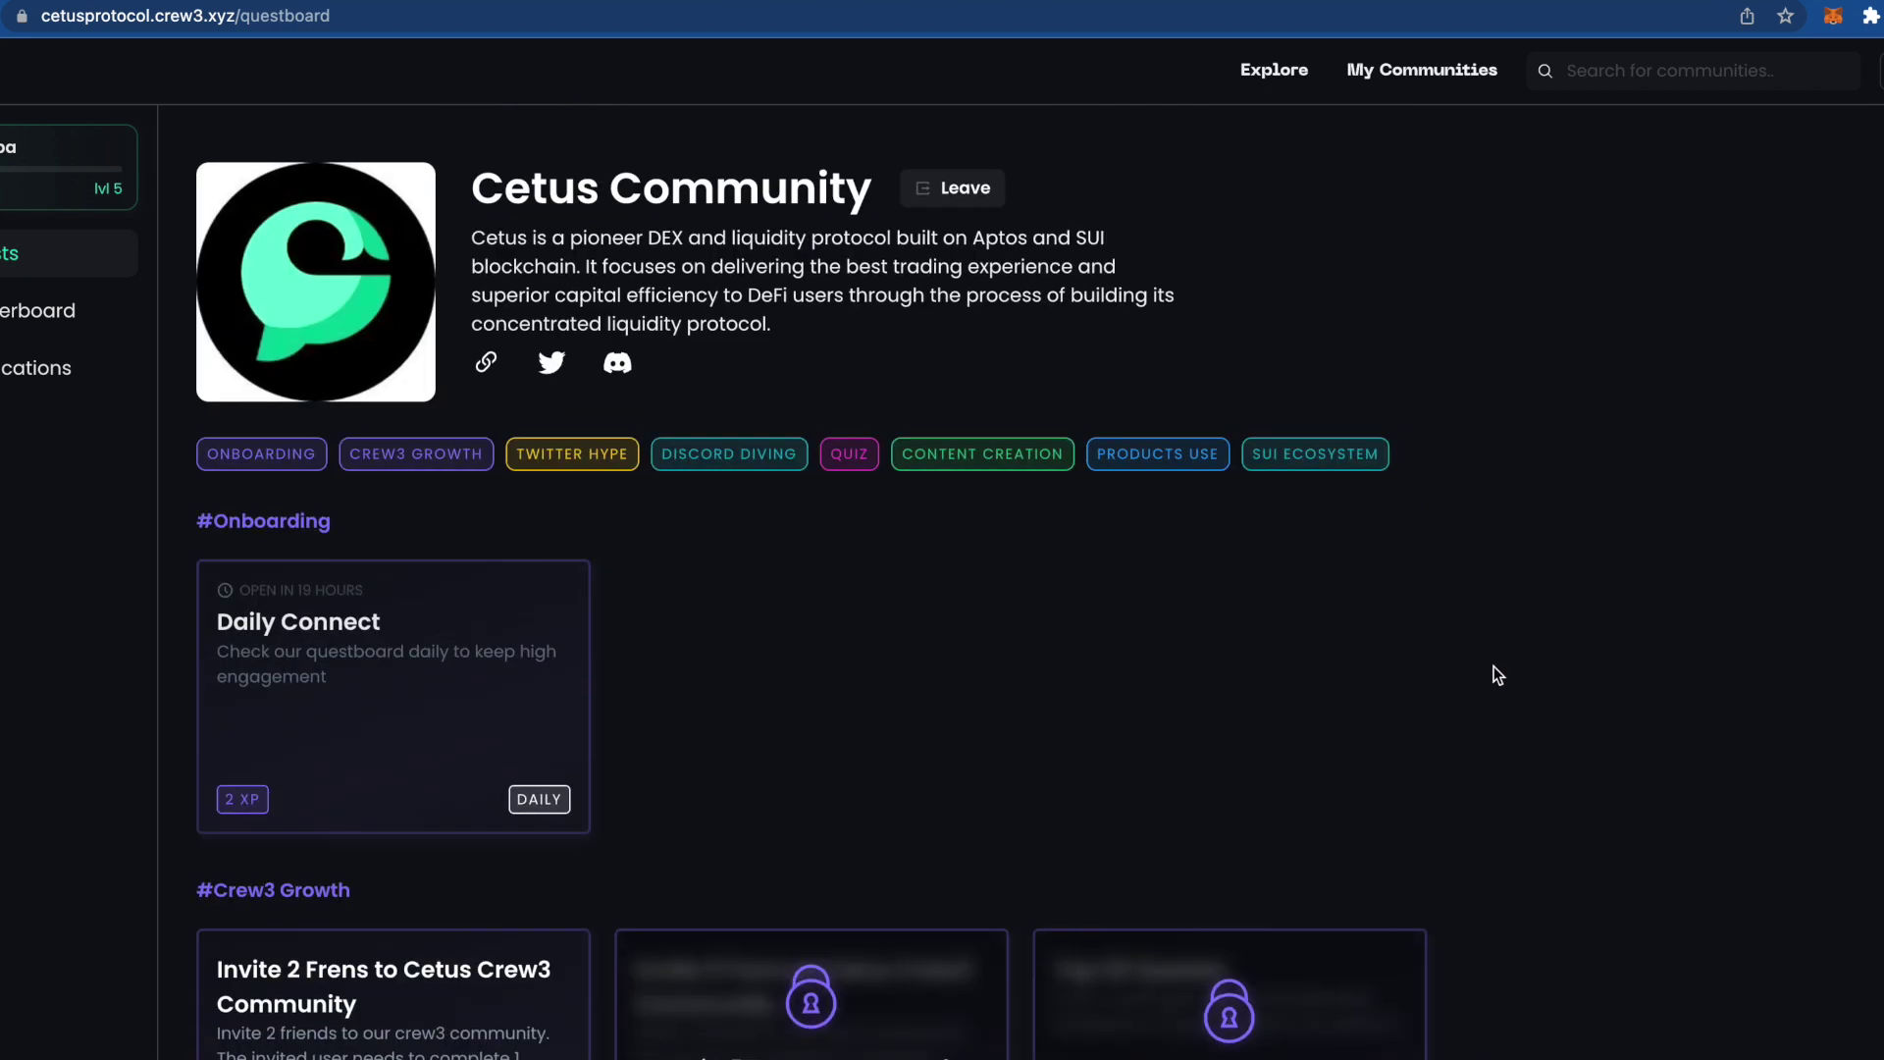
pyautogui.scroll(-2, 911, 636)
pyautogui.scroll(2, 1077, 593)
# Step: Browse the remaining quest and quiz sections, then load keepsake.gg
pyautogui.scroll(-5, 1247, 625)
pyautogui.scroll(5, 1243, 623)
pyautogui.scroll(-2, 1243, 623)
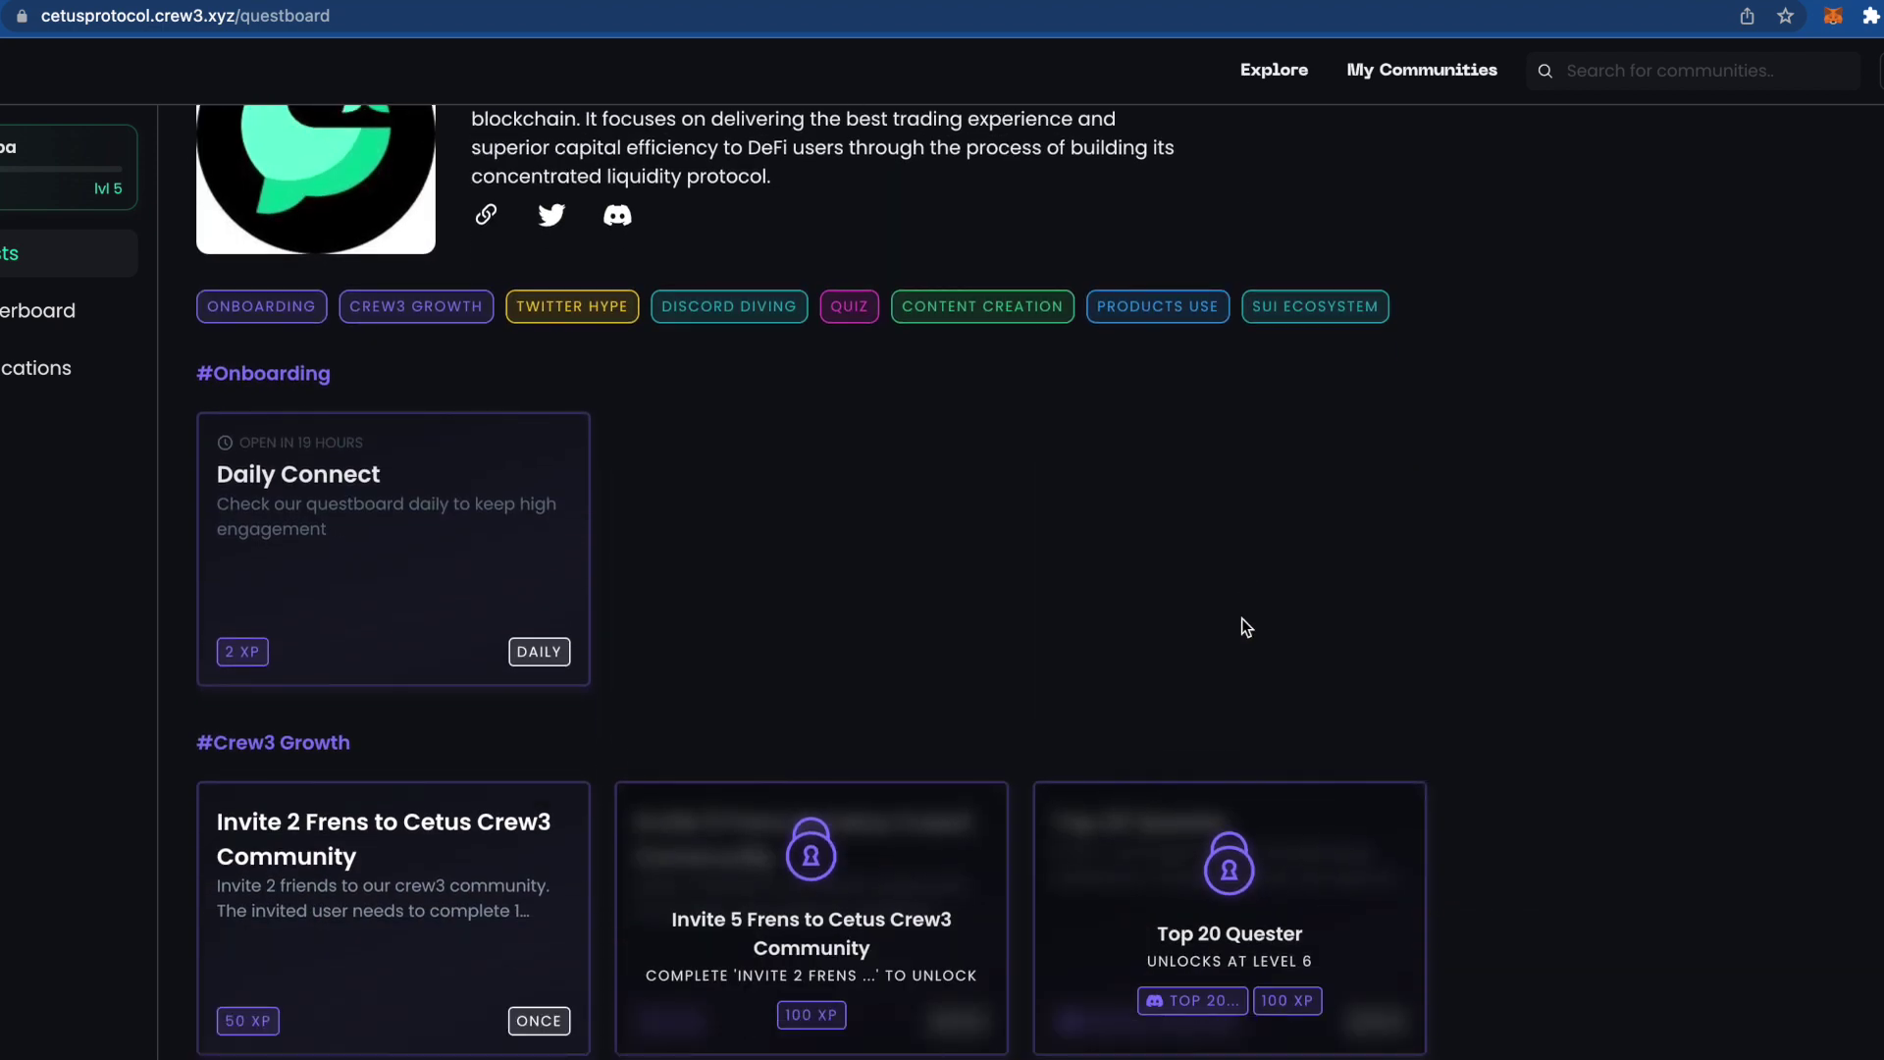
pyautogui.scroll(-5, 1241, 619)
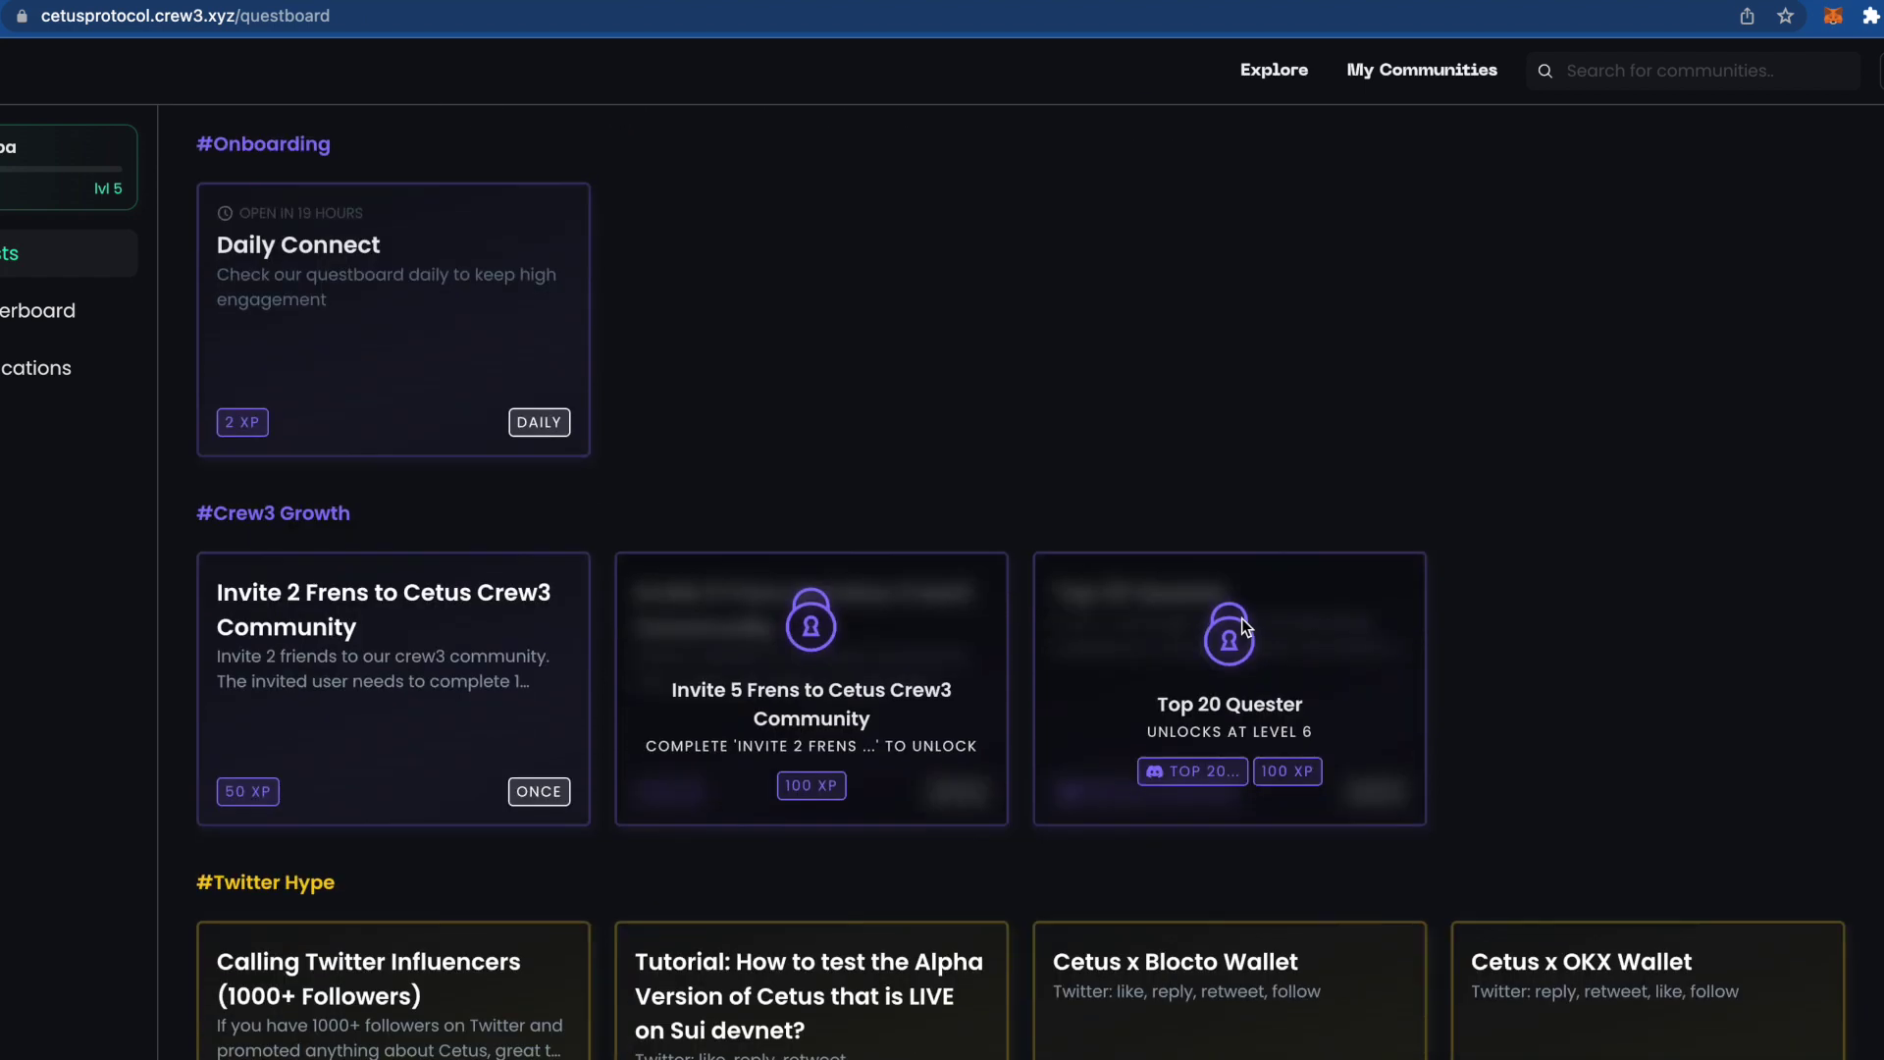
pyautogui.scroll(-1, 1416, 568)
pyautogui.scroll(-2, 1417, 568)
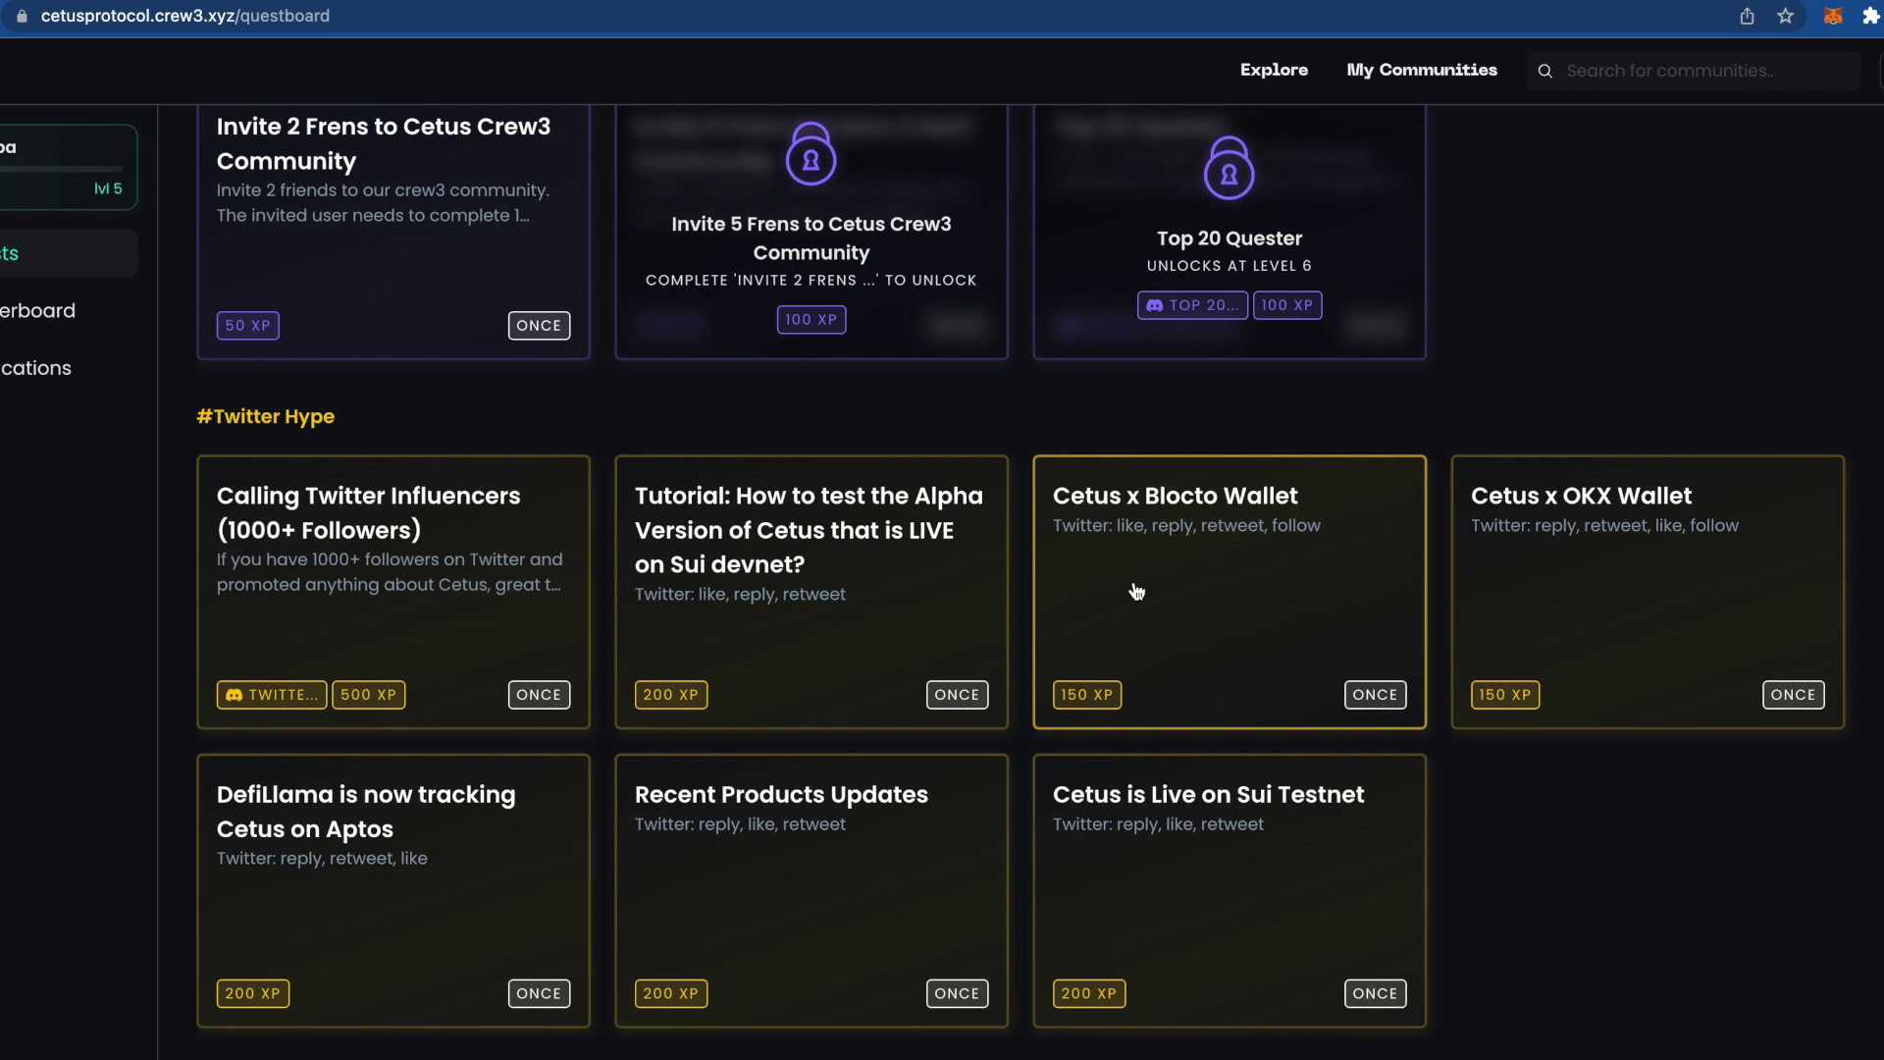
pyautogui.scroll(-8, 1468, 732)
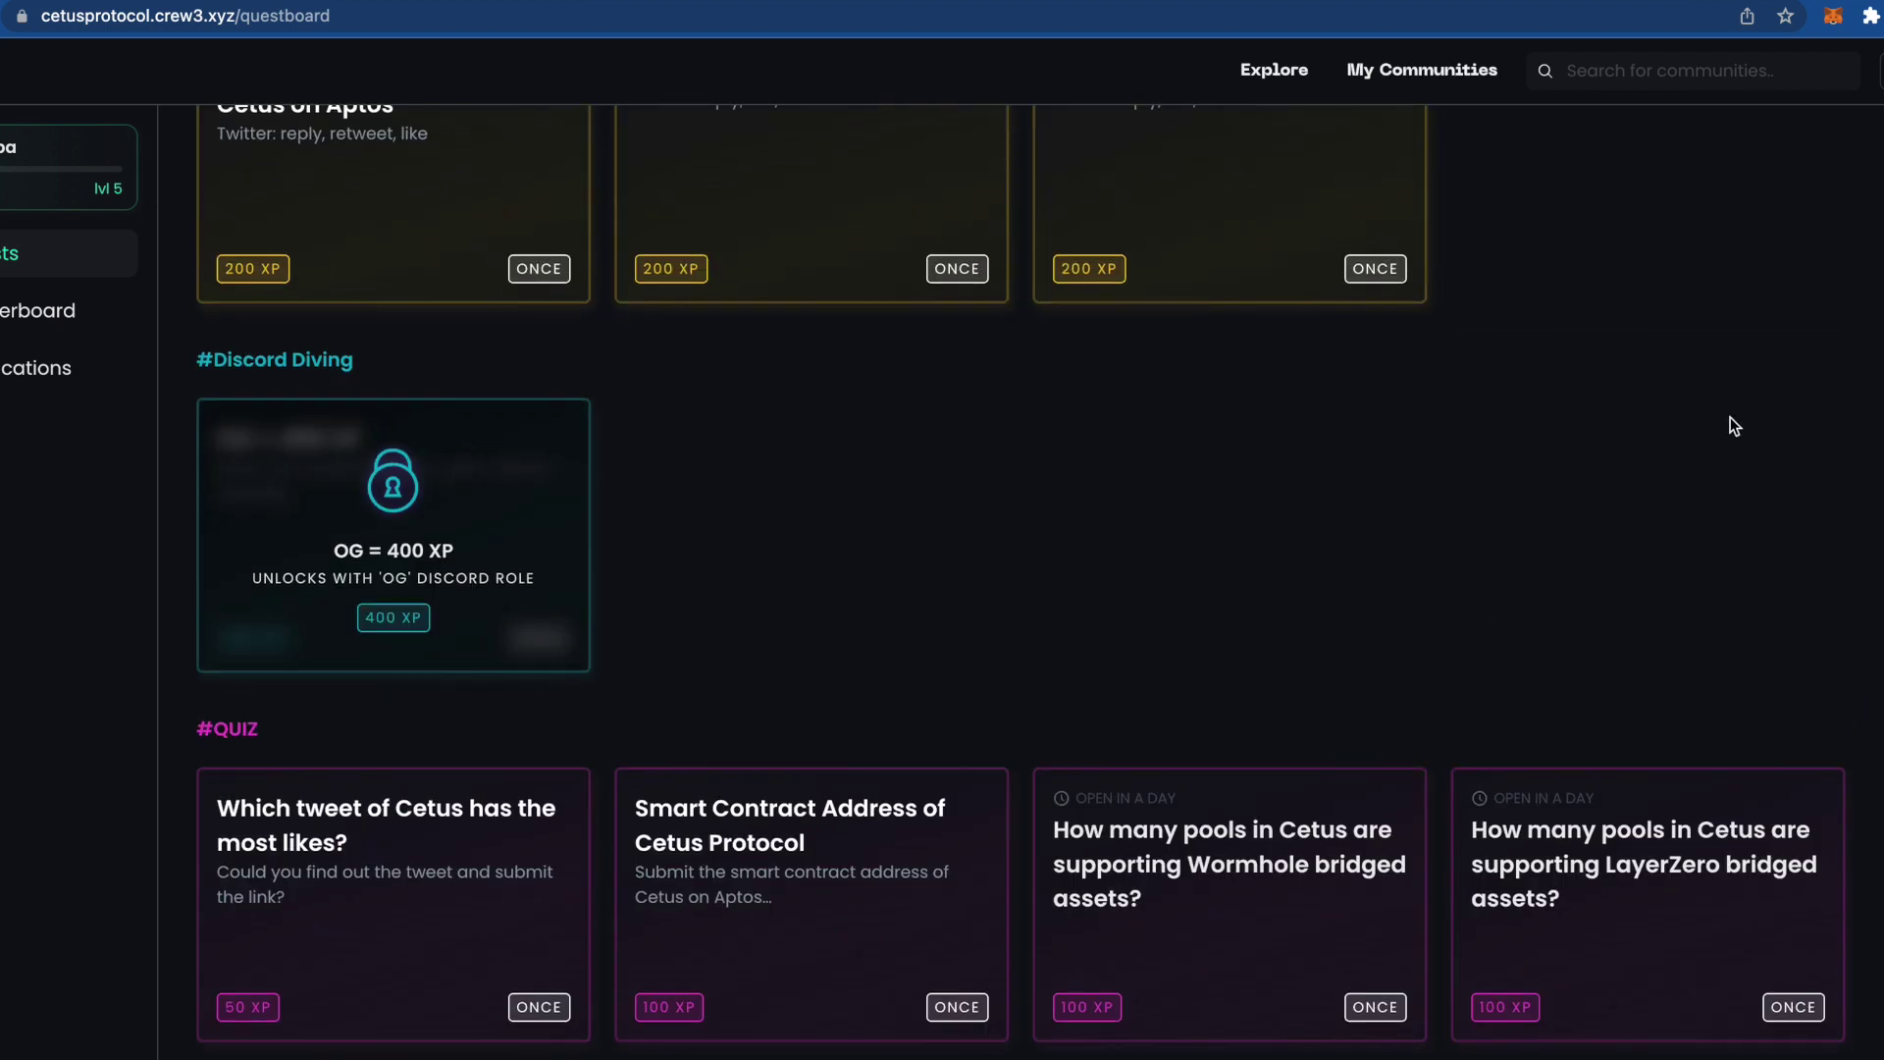
pyautogui.scroll(15, 1087, 526)
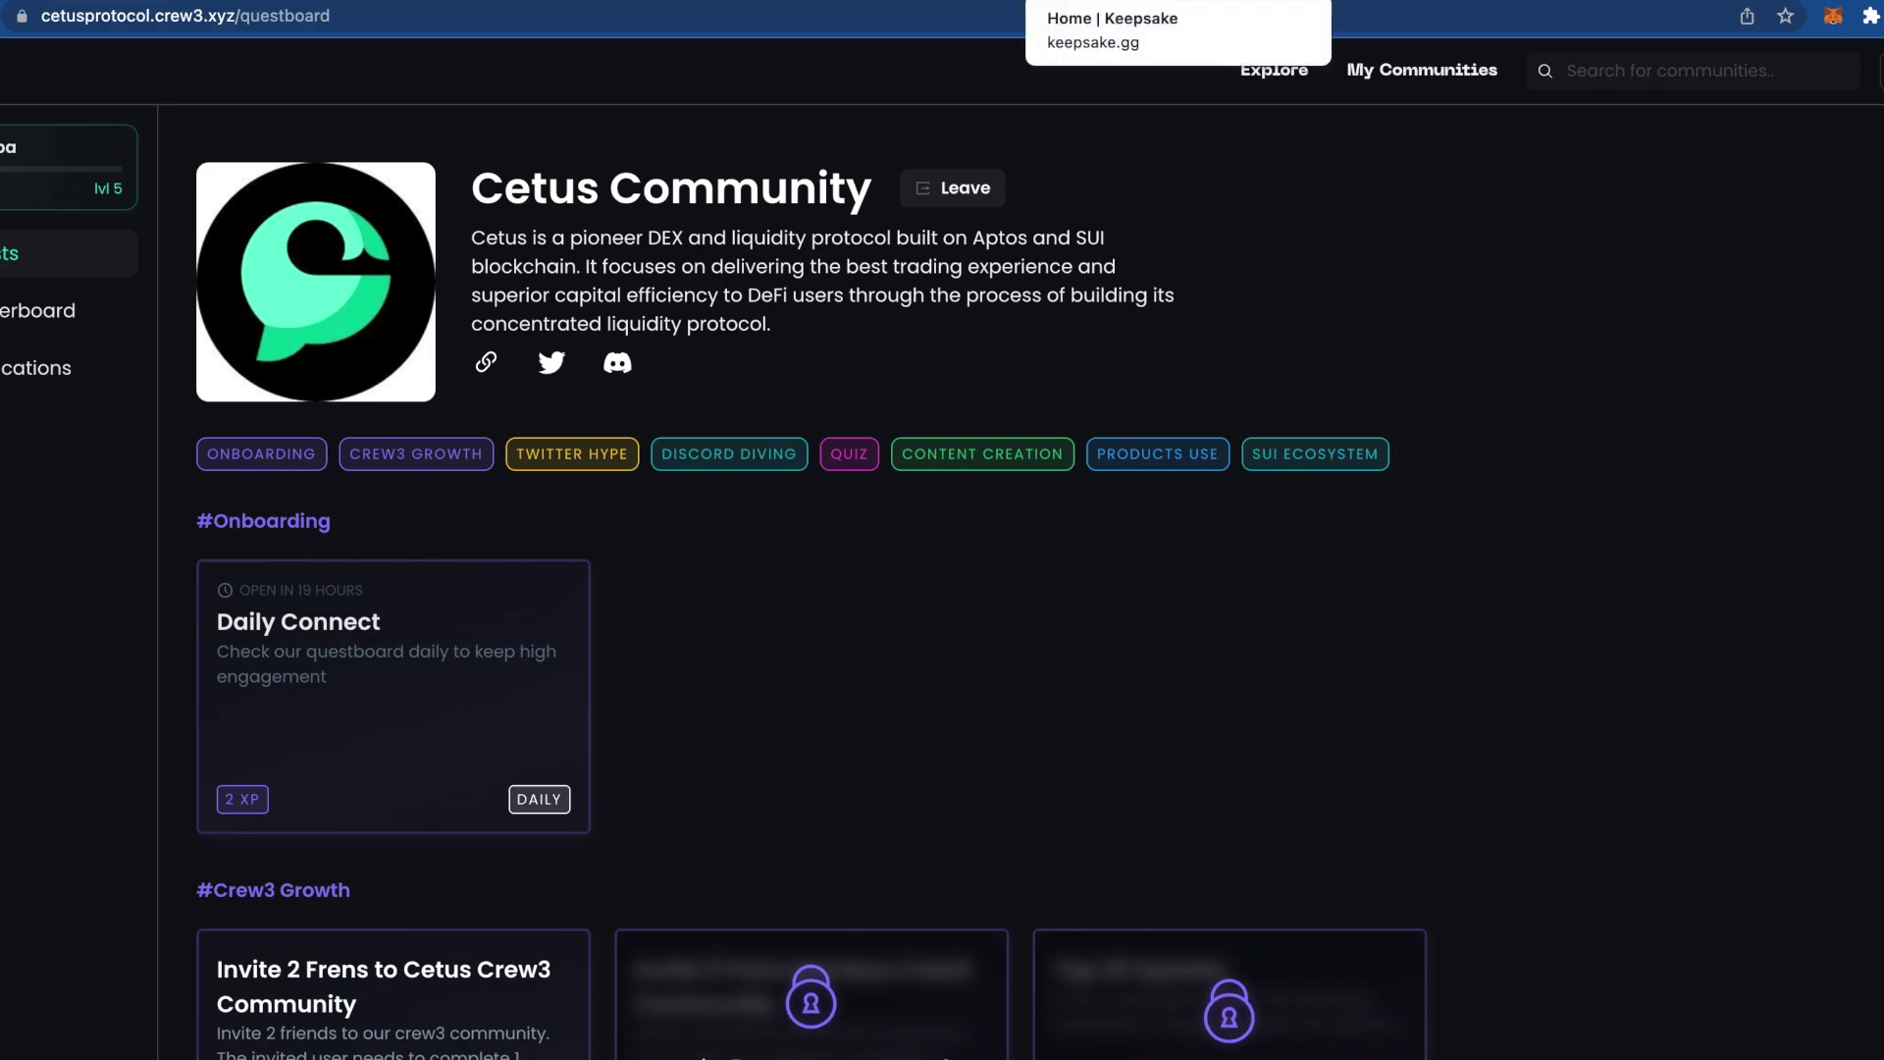
pyautogui.press('Return')
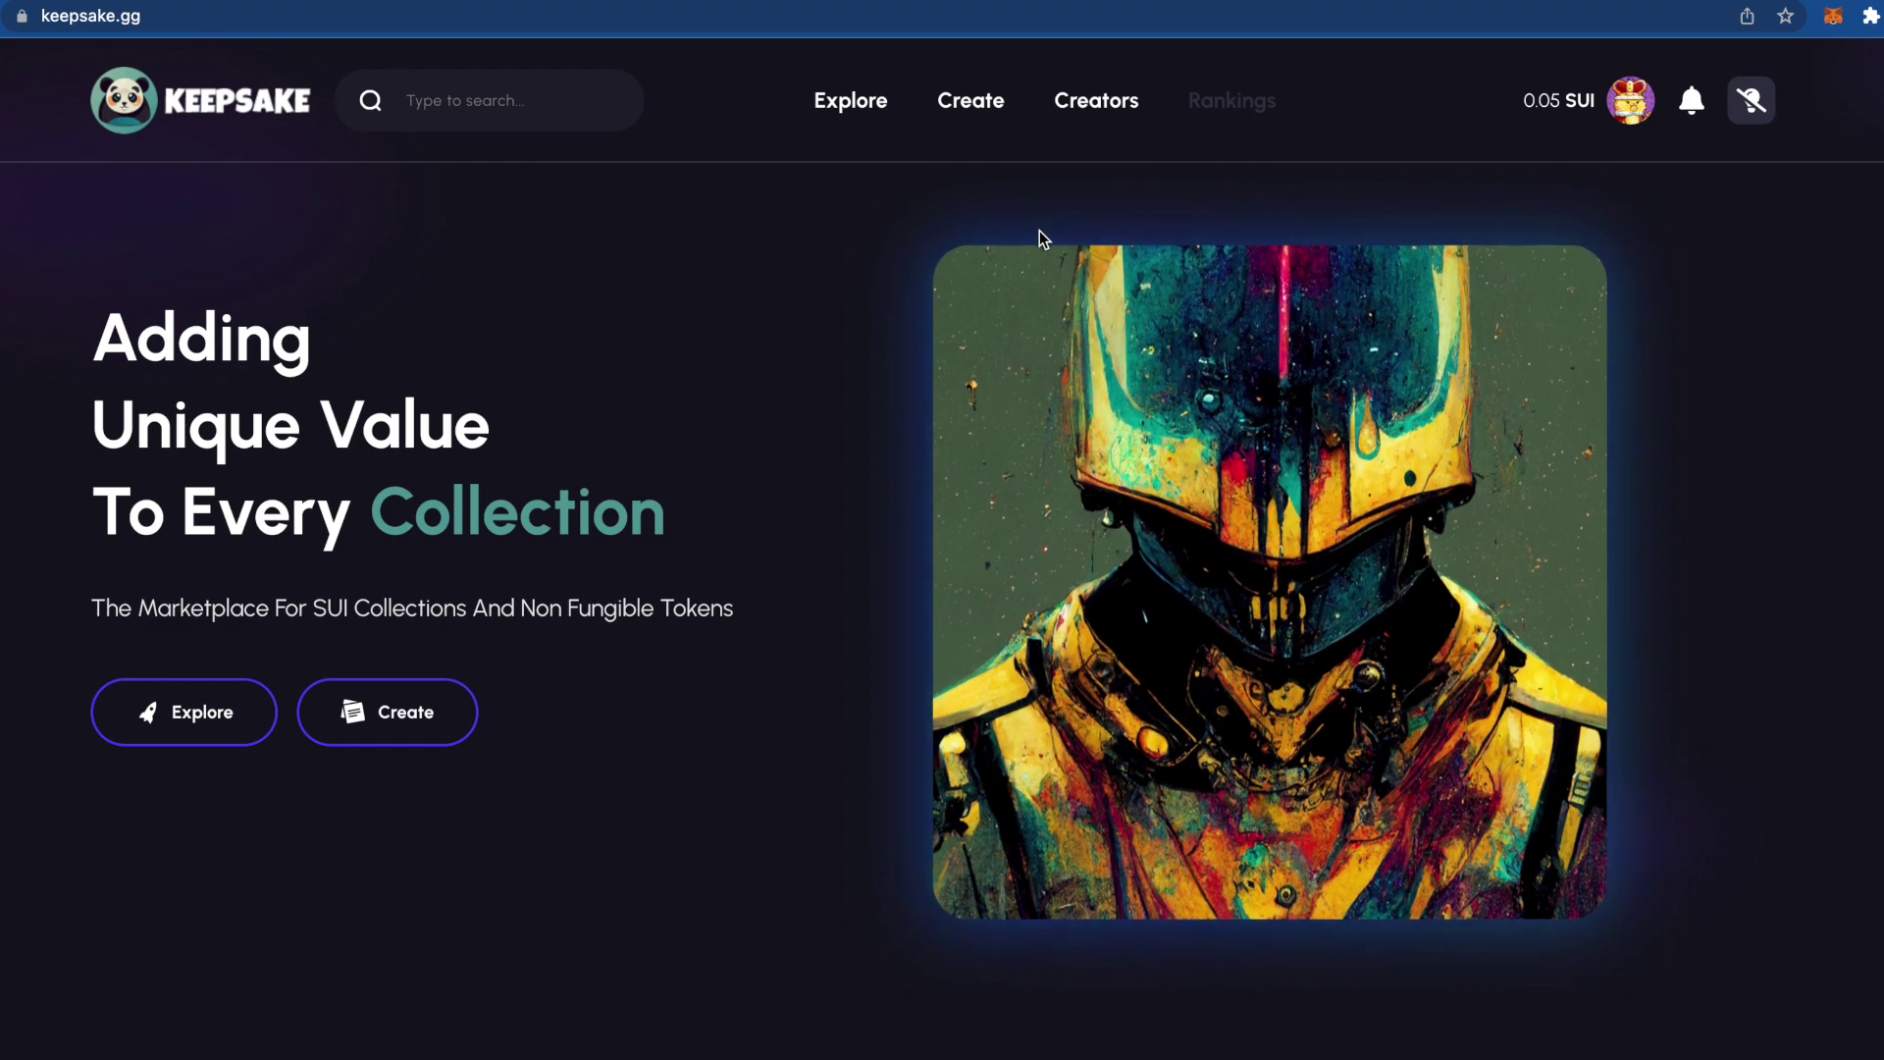
# Step: Browse Keepsake's Live Auctions of 0.001 SUI minimum-bid NFTs, then go to the Create page
pyautogui.scroll(-10, 765, 251)
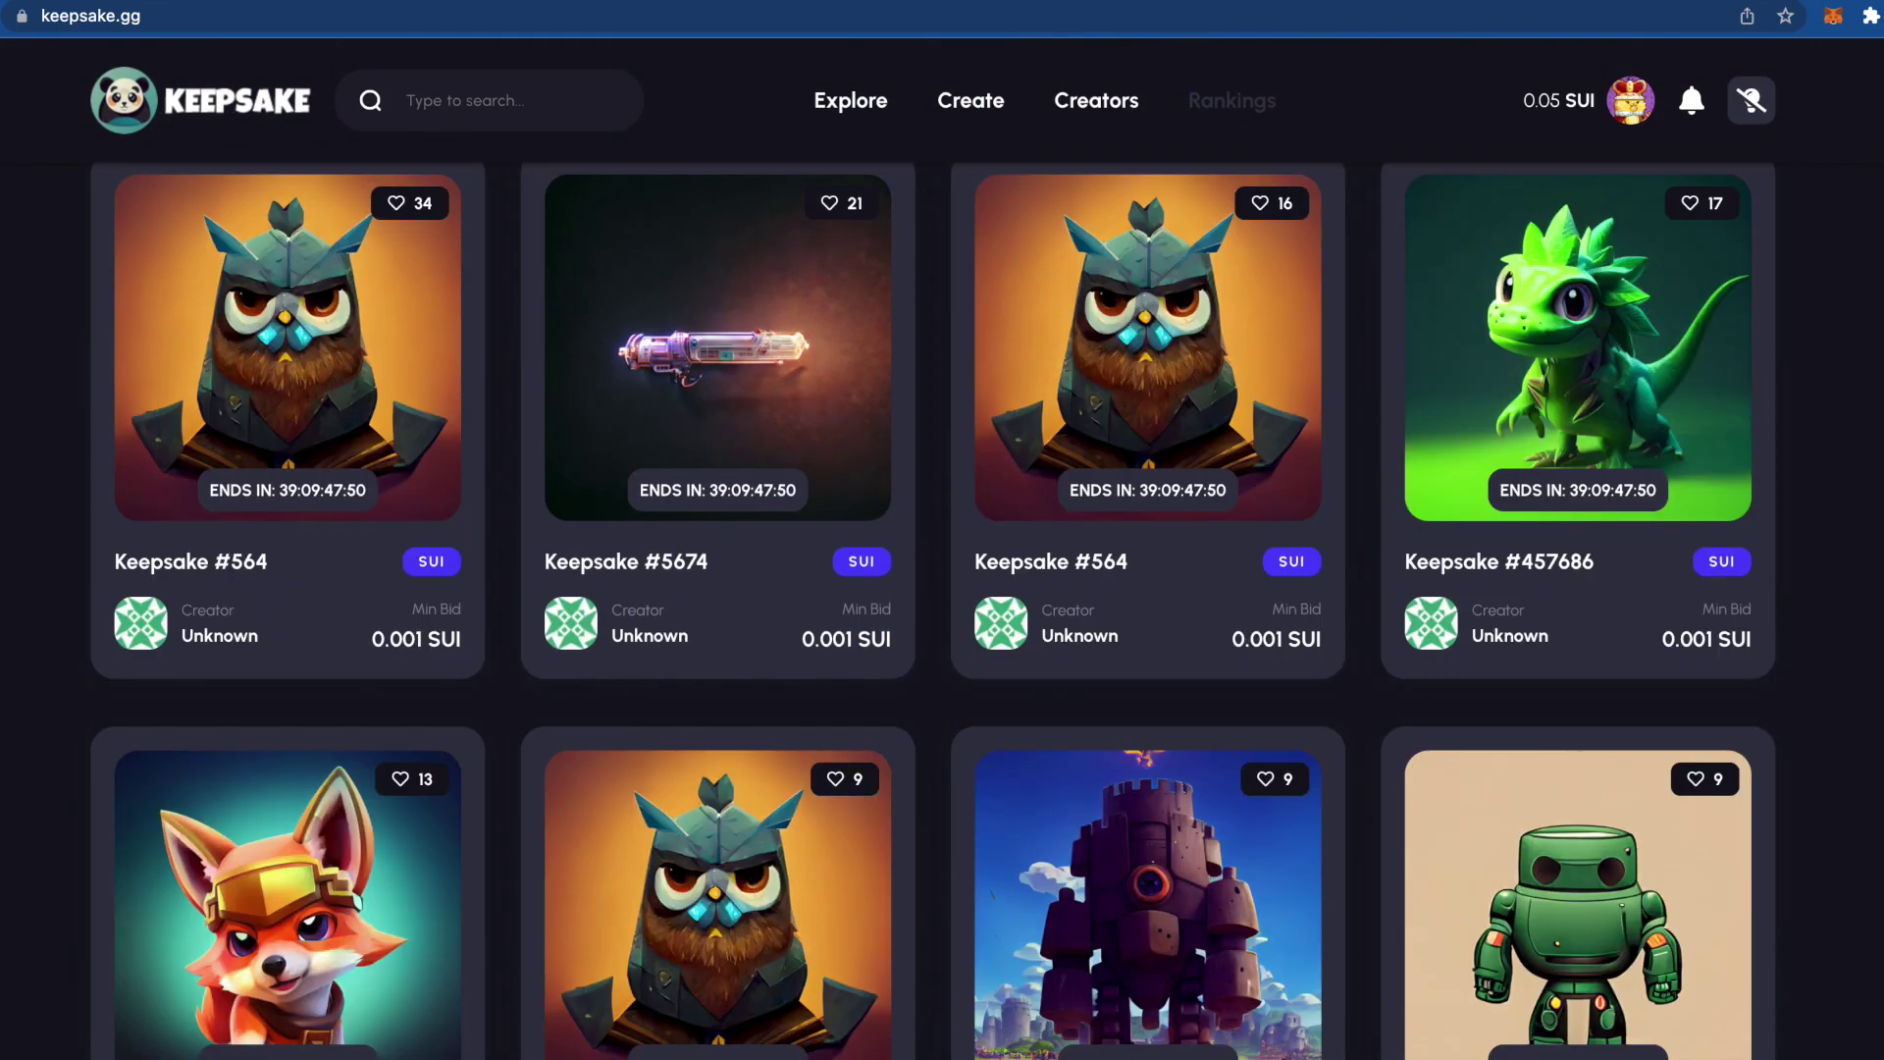
pyautogui.scroll(-1, 933, 610)
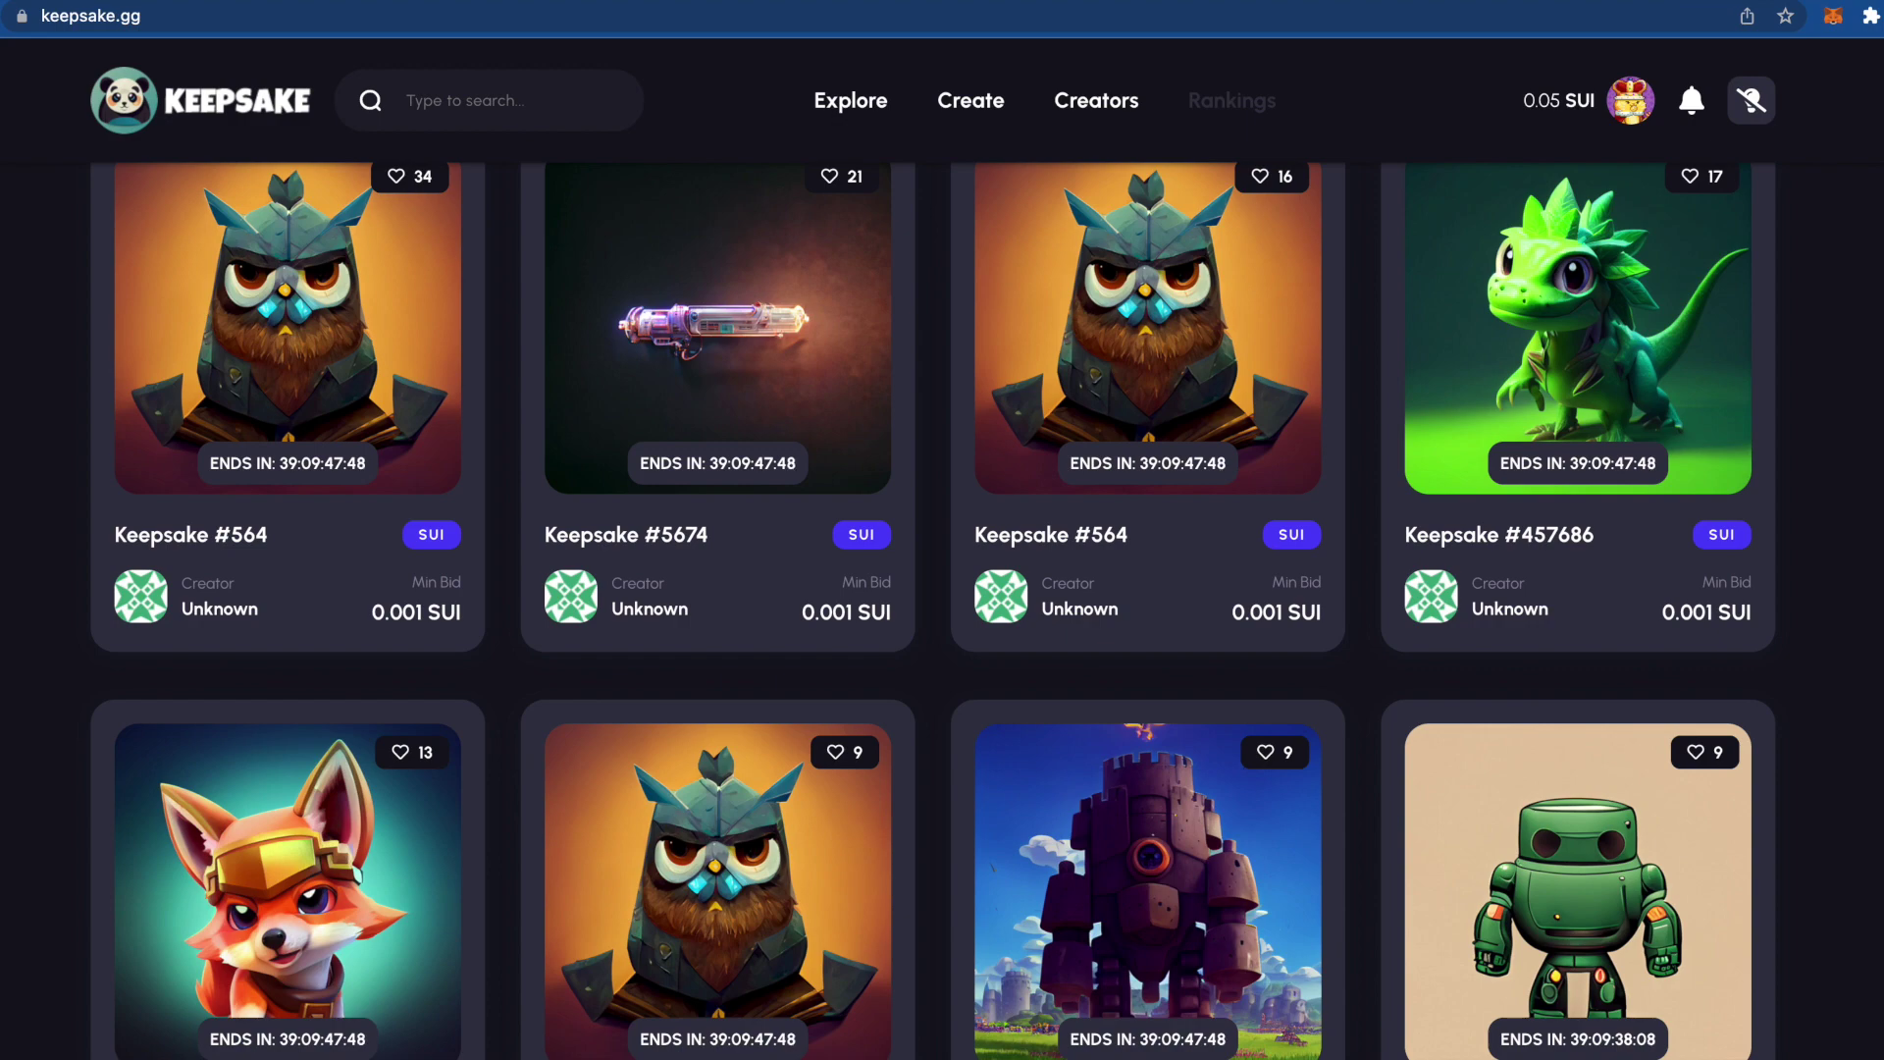
pyautogui.scroll(-5, 933, 611)
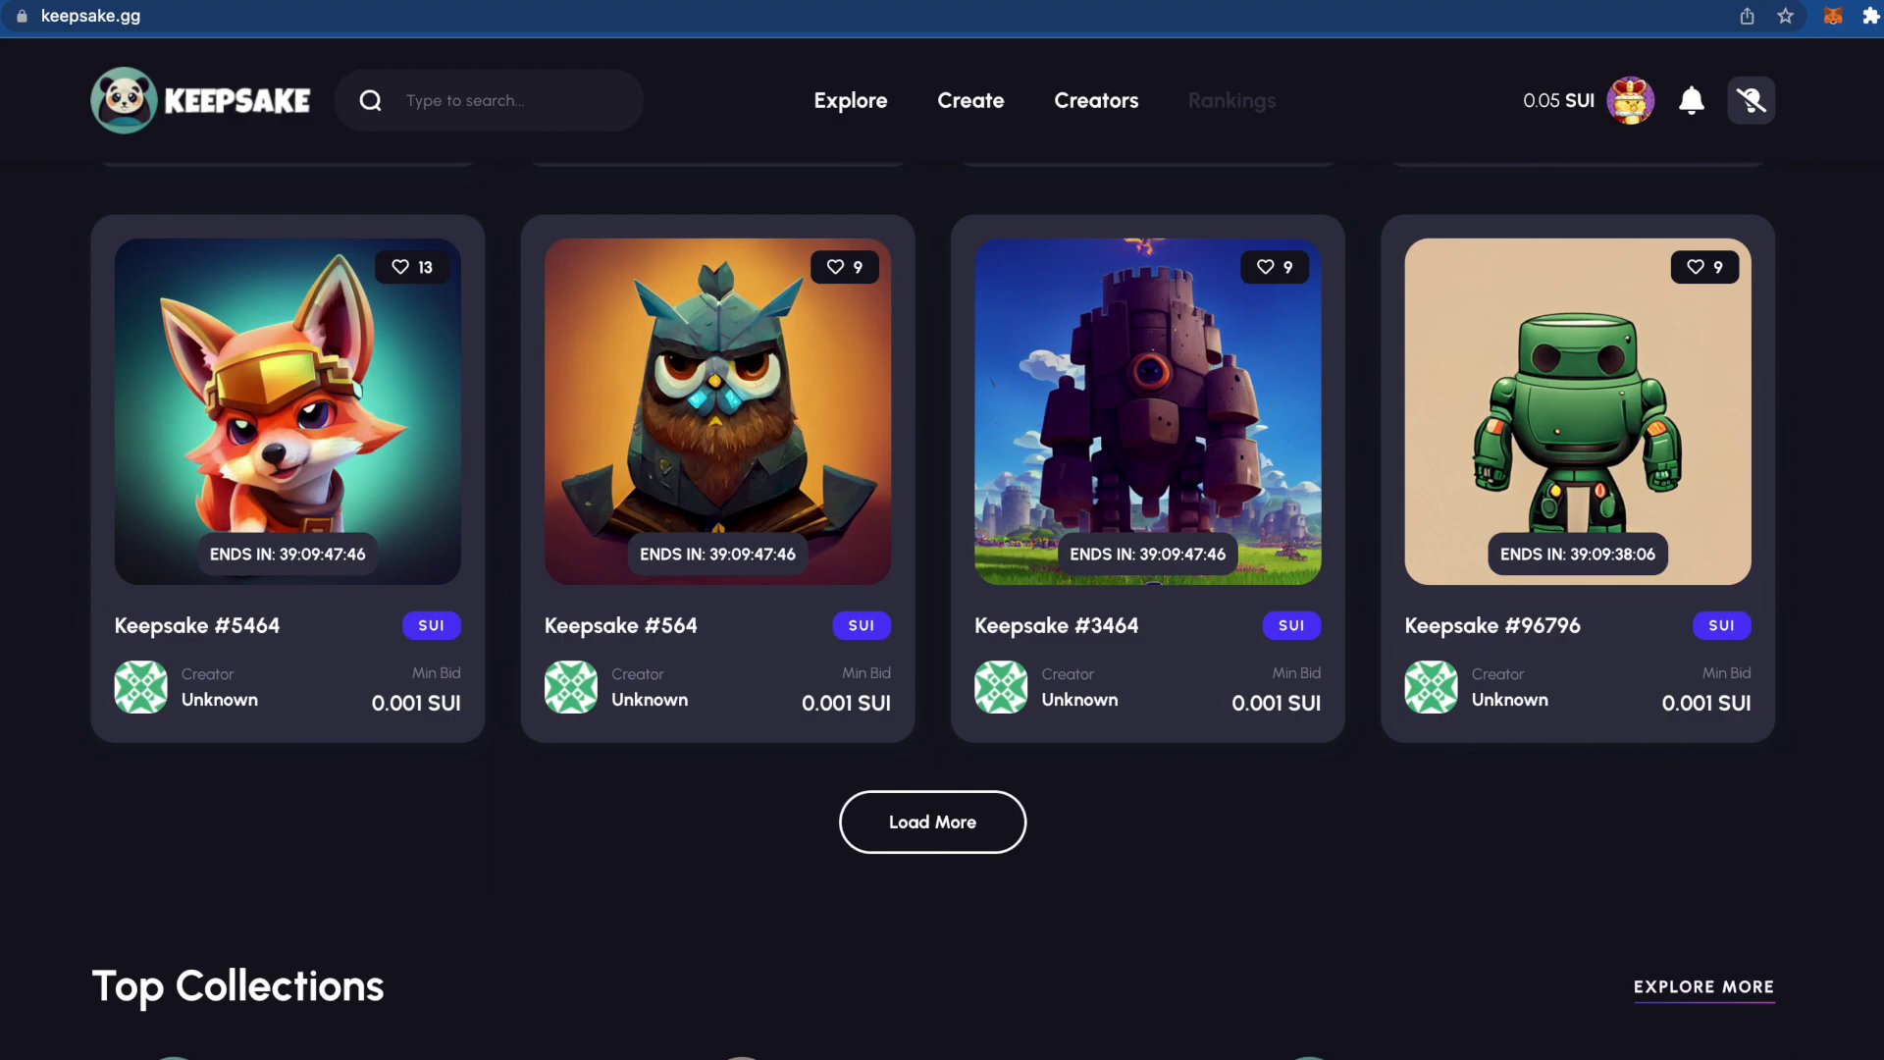
pyautogui.scroll(-2, 1713, 369)
pyautogui.scroll(15, 1712, 369)
pyautogui.scroll(-12, 1713, 369)
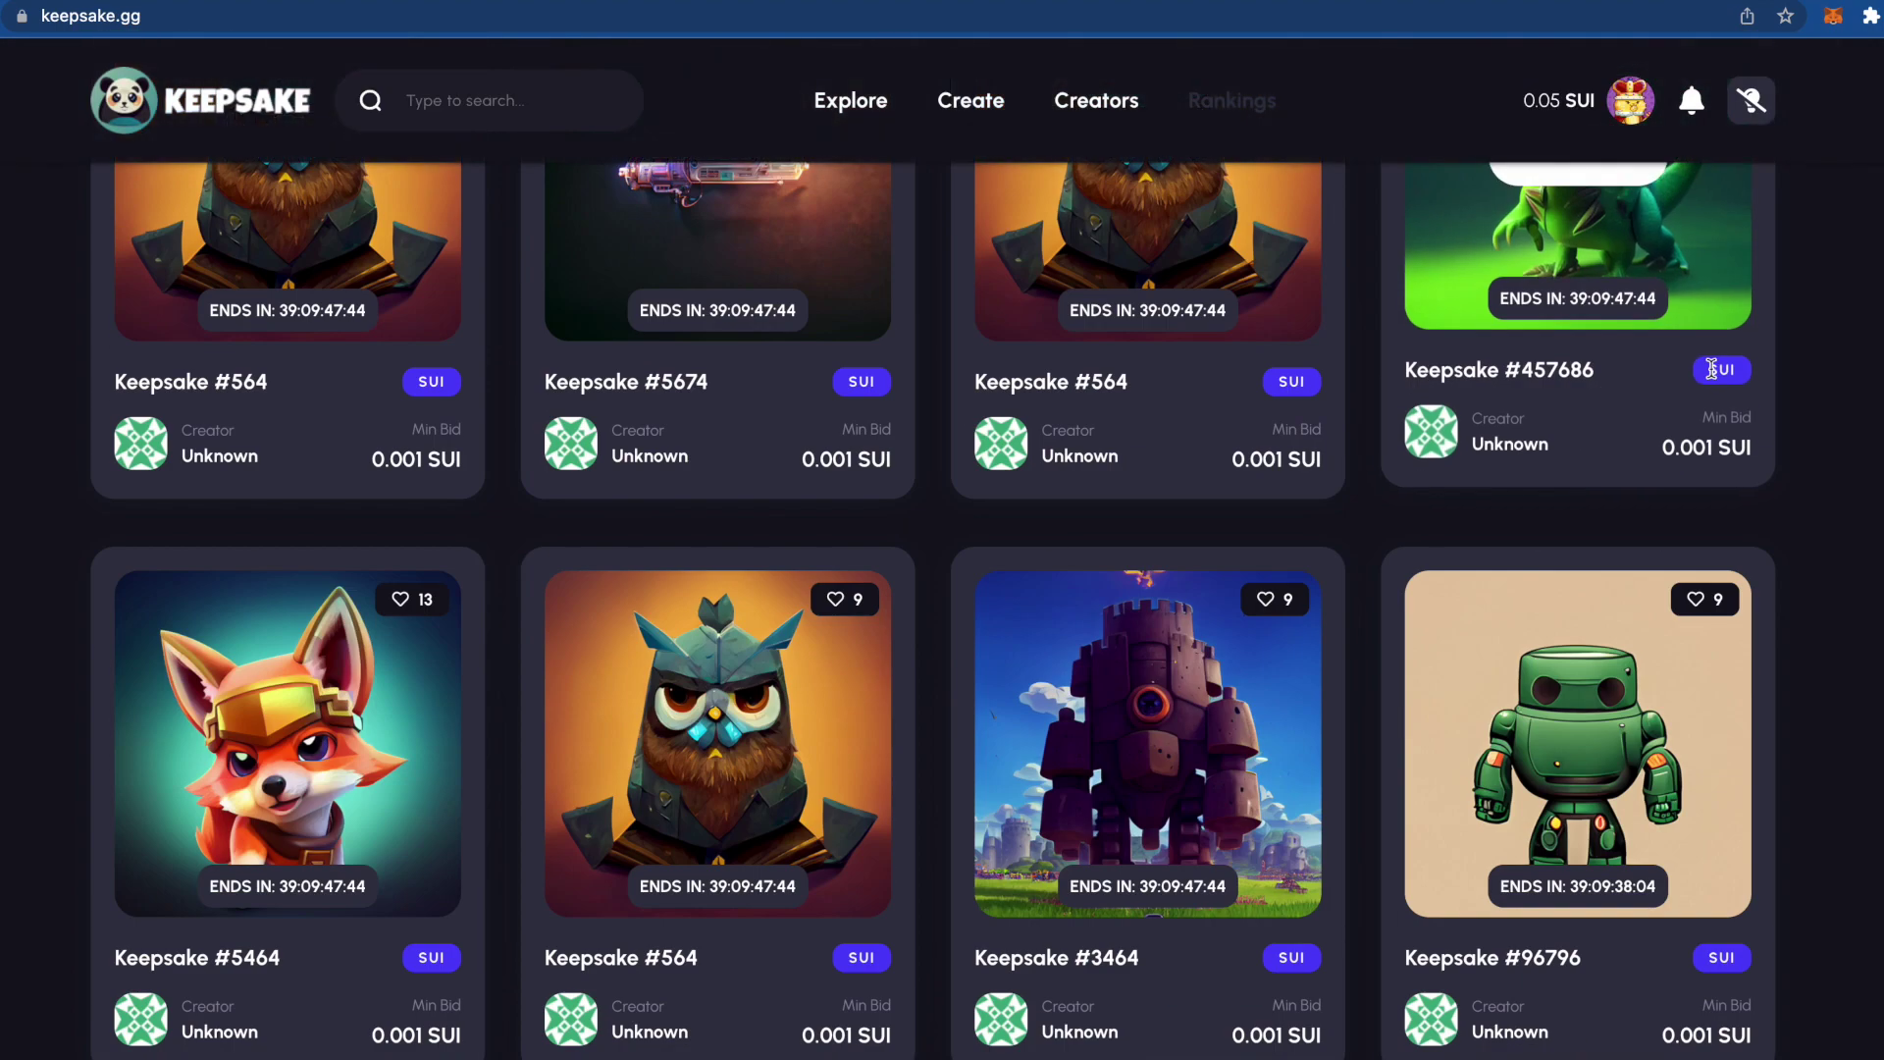
pyautogui.scroll(1, 1718, 393)
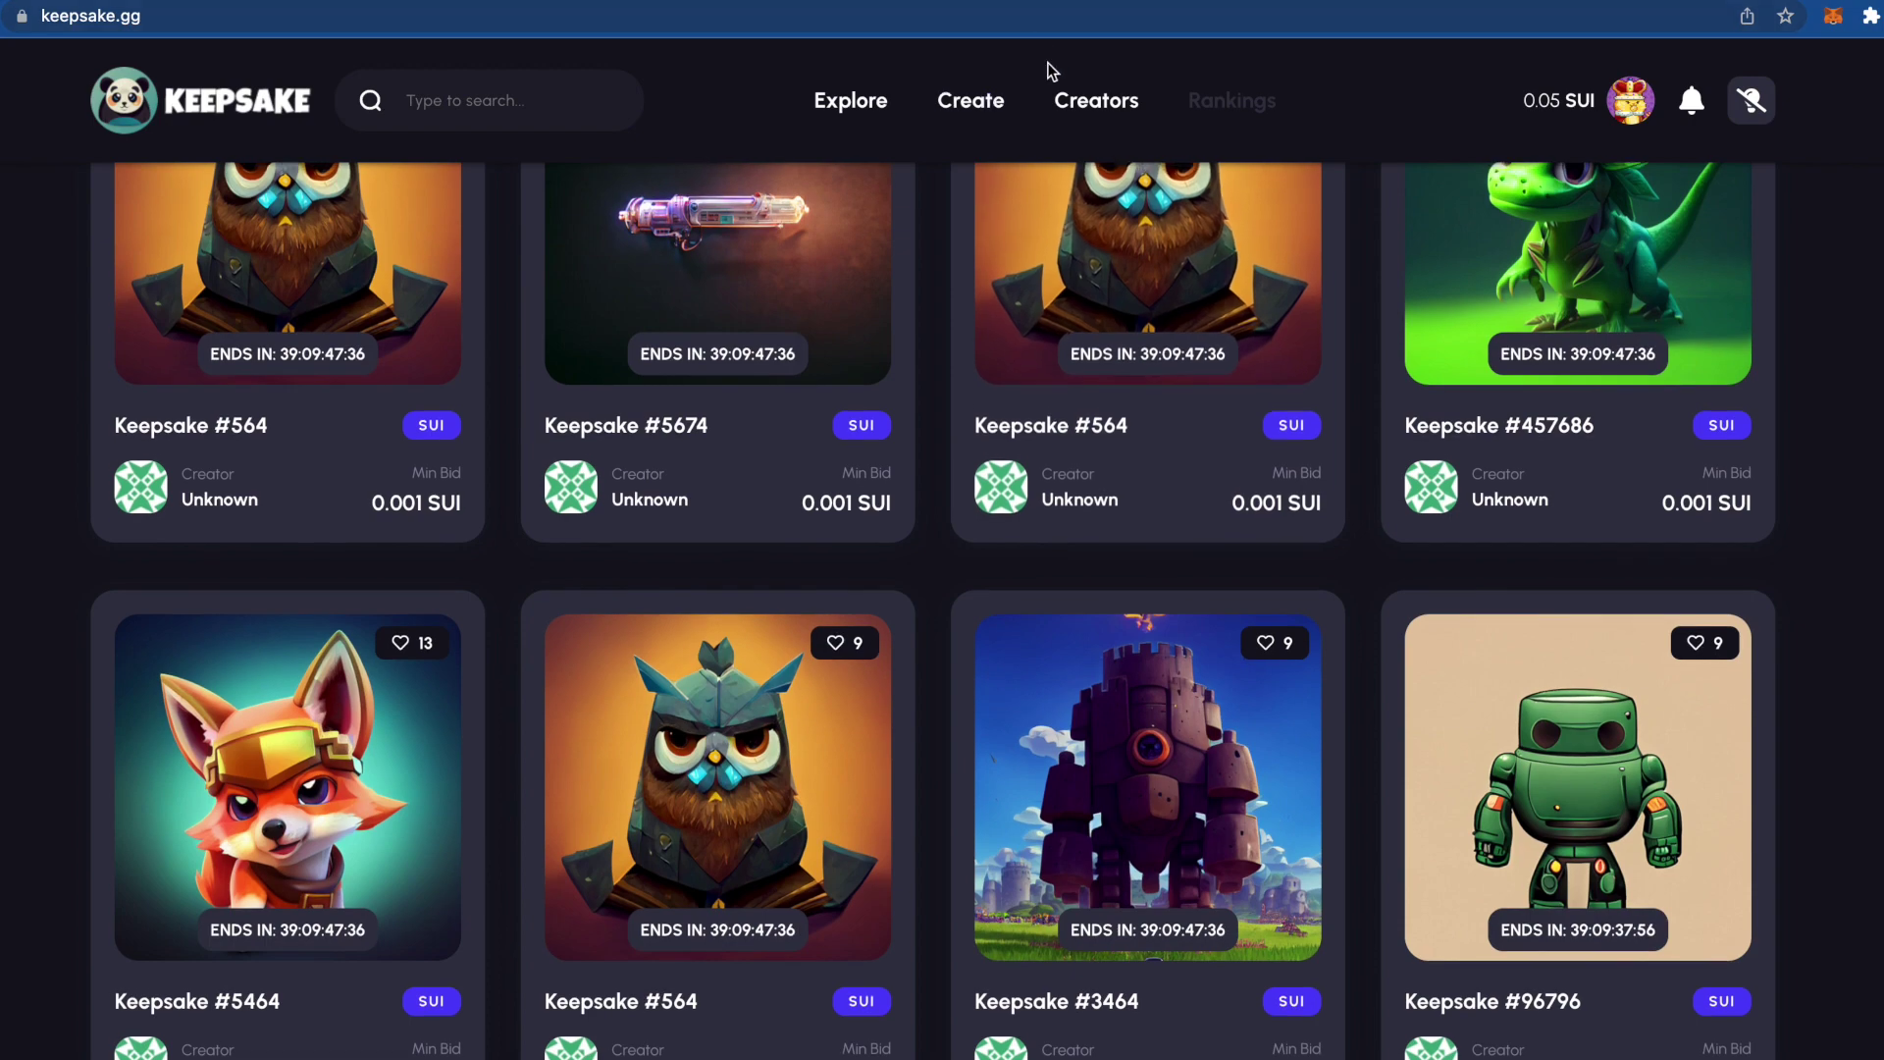
pyautogui.scroll(8, 1051, 63)
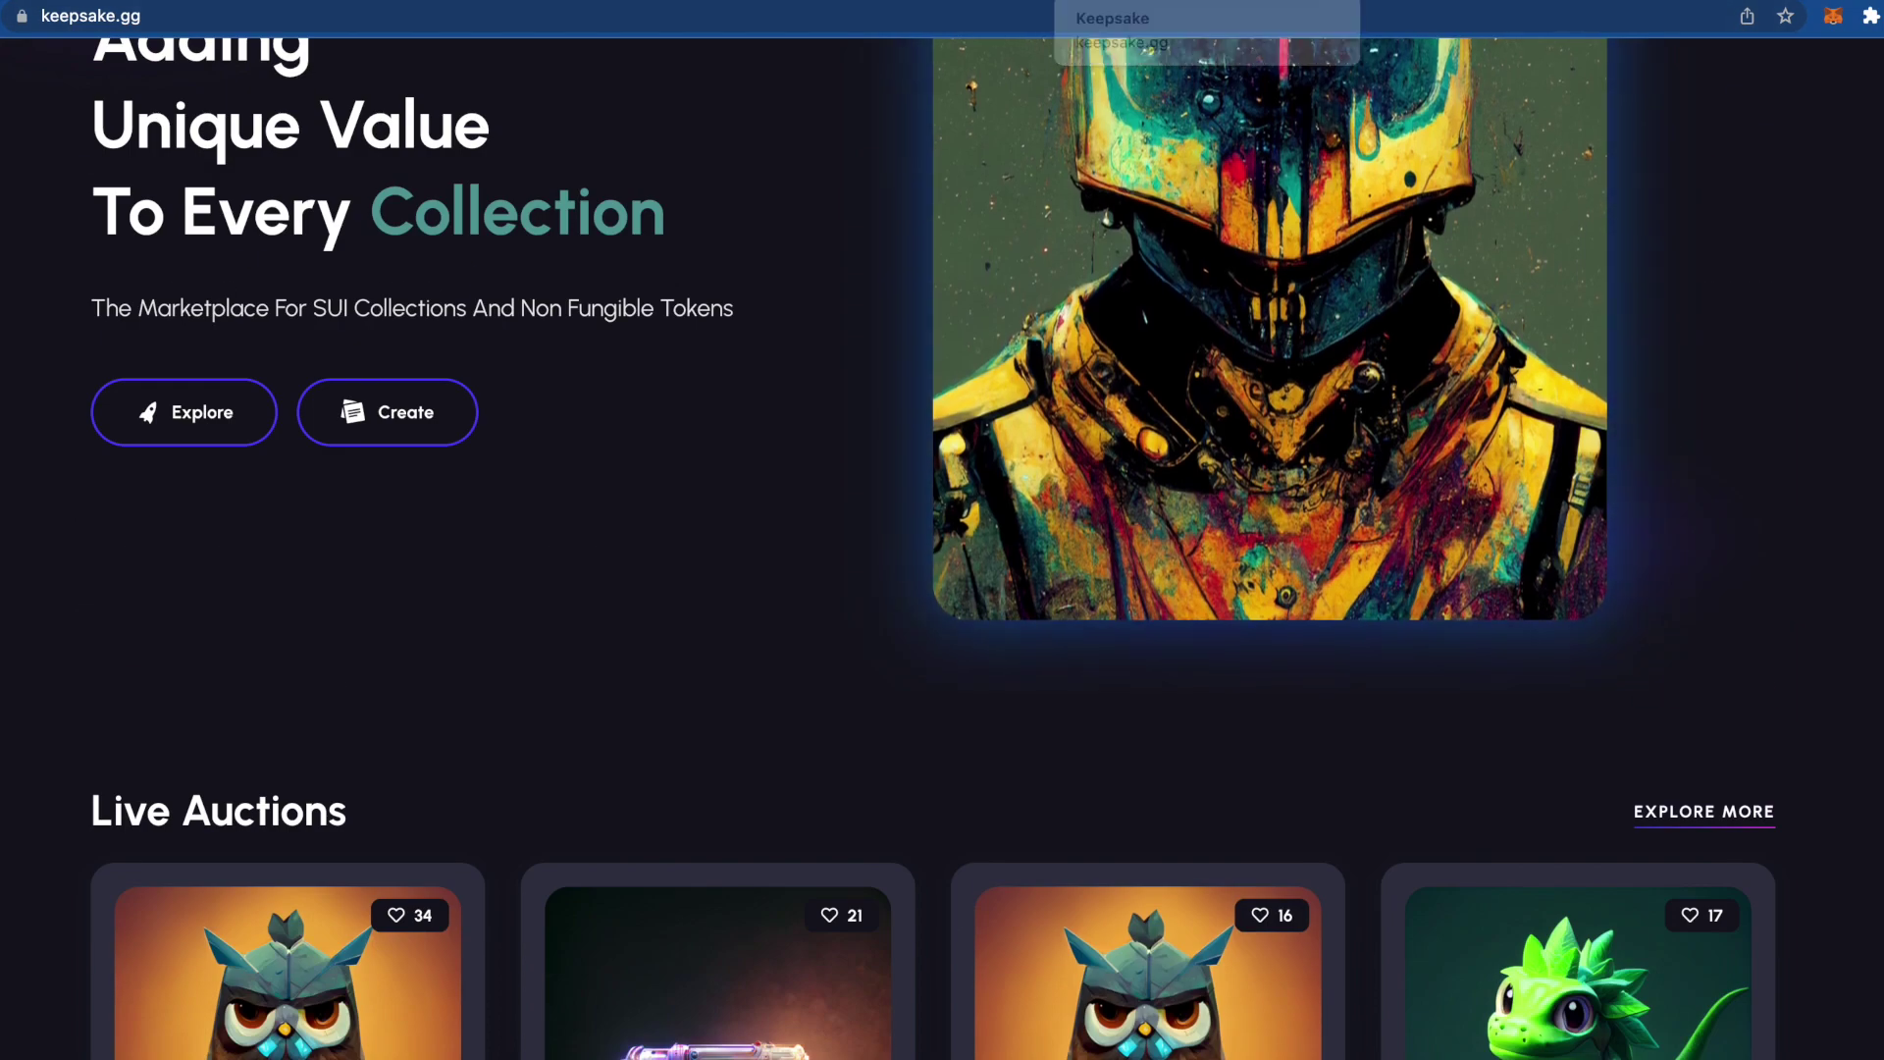
pyautogui.click(1005, 26)
# Step: Preview the Create Collection form, then return to the home page's Live Auctions listings
pyautogui.scroll(-3, 786, 649)
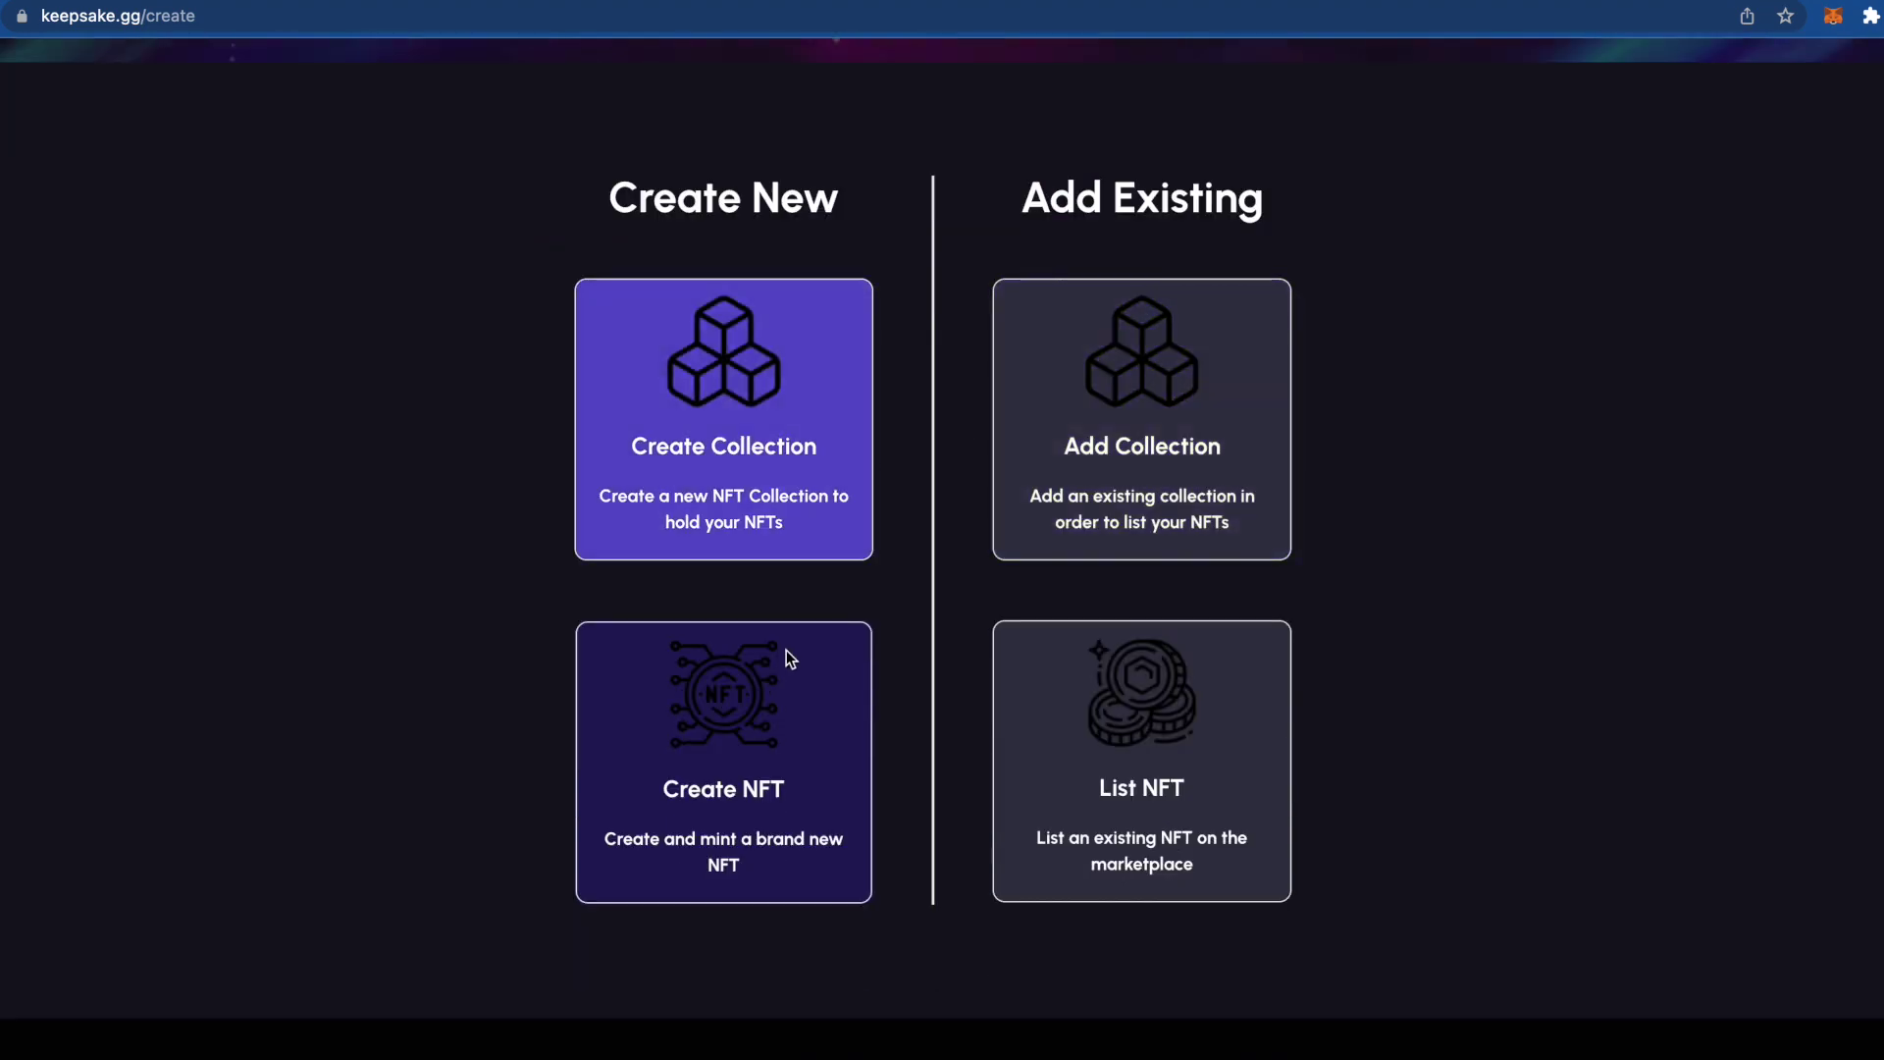
pyautogui.click(668, 446)
pyautogui.scroll(-15, 1287, 862)
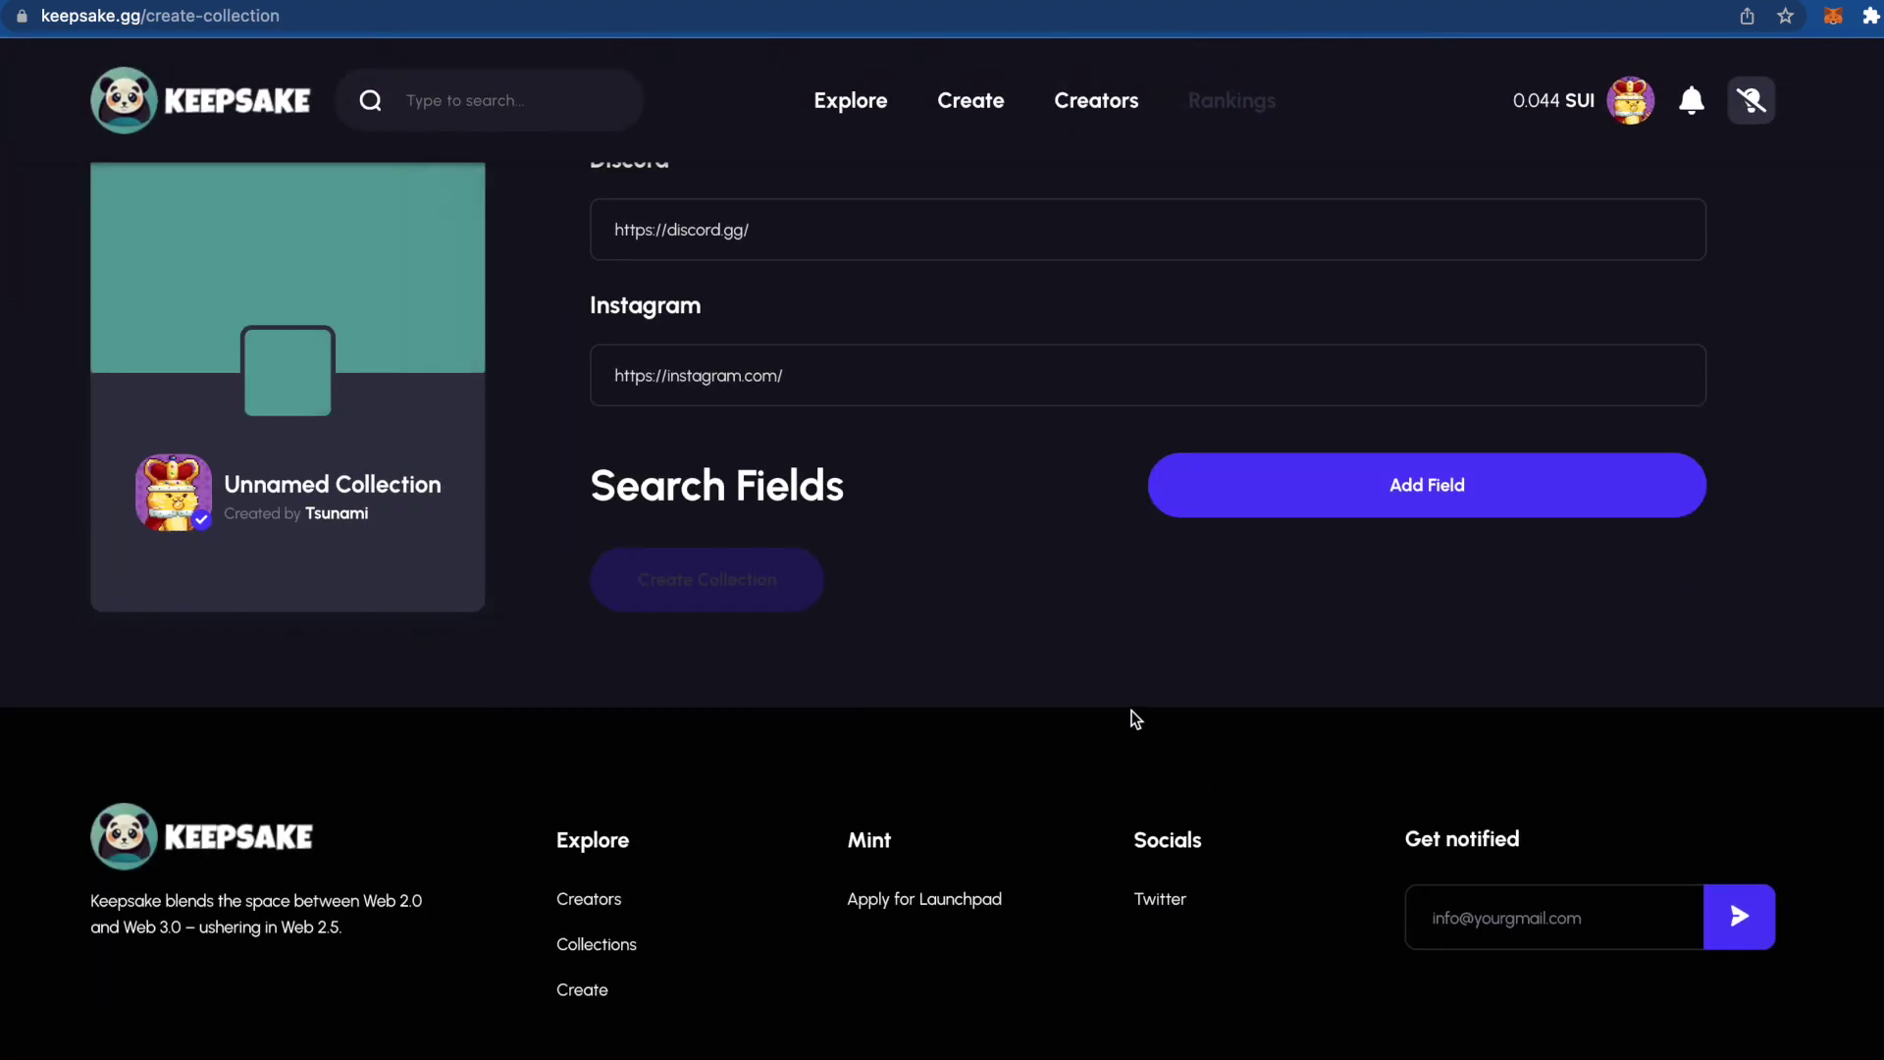
pyautogui.scroll(15, 1132, 716)
pyautogui.scroll(-10, 1041, 442)
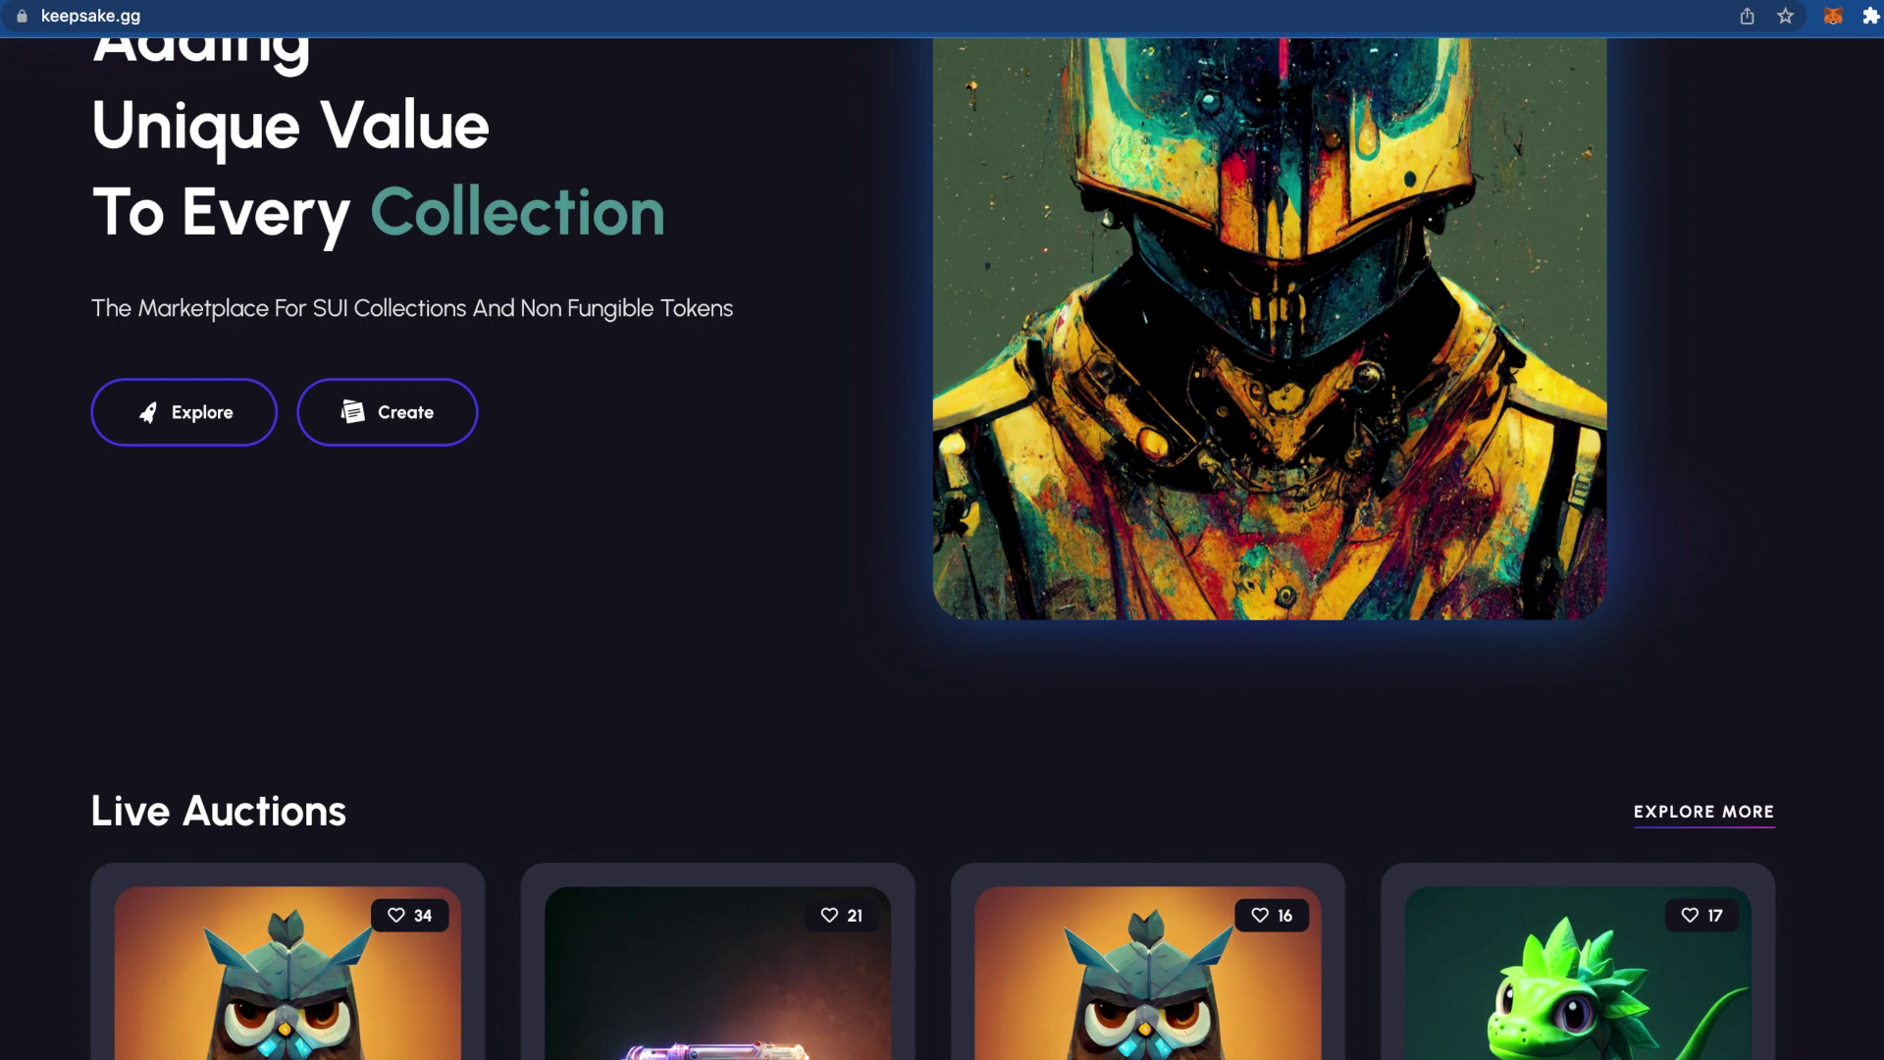
pyautogui.scroll(-4, 807, 495)
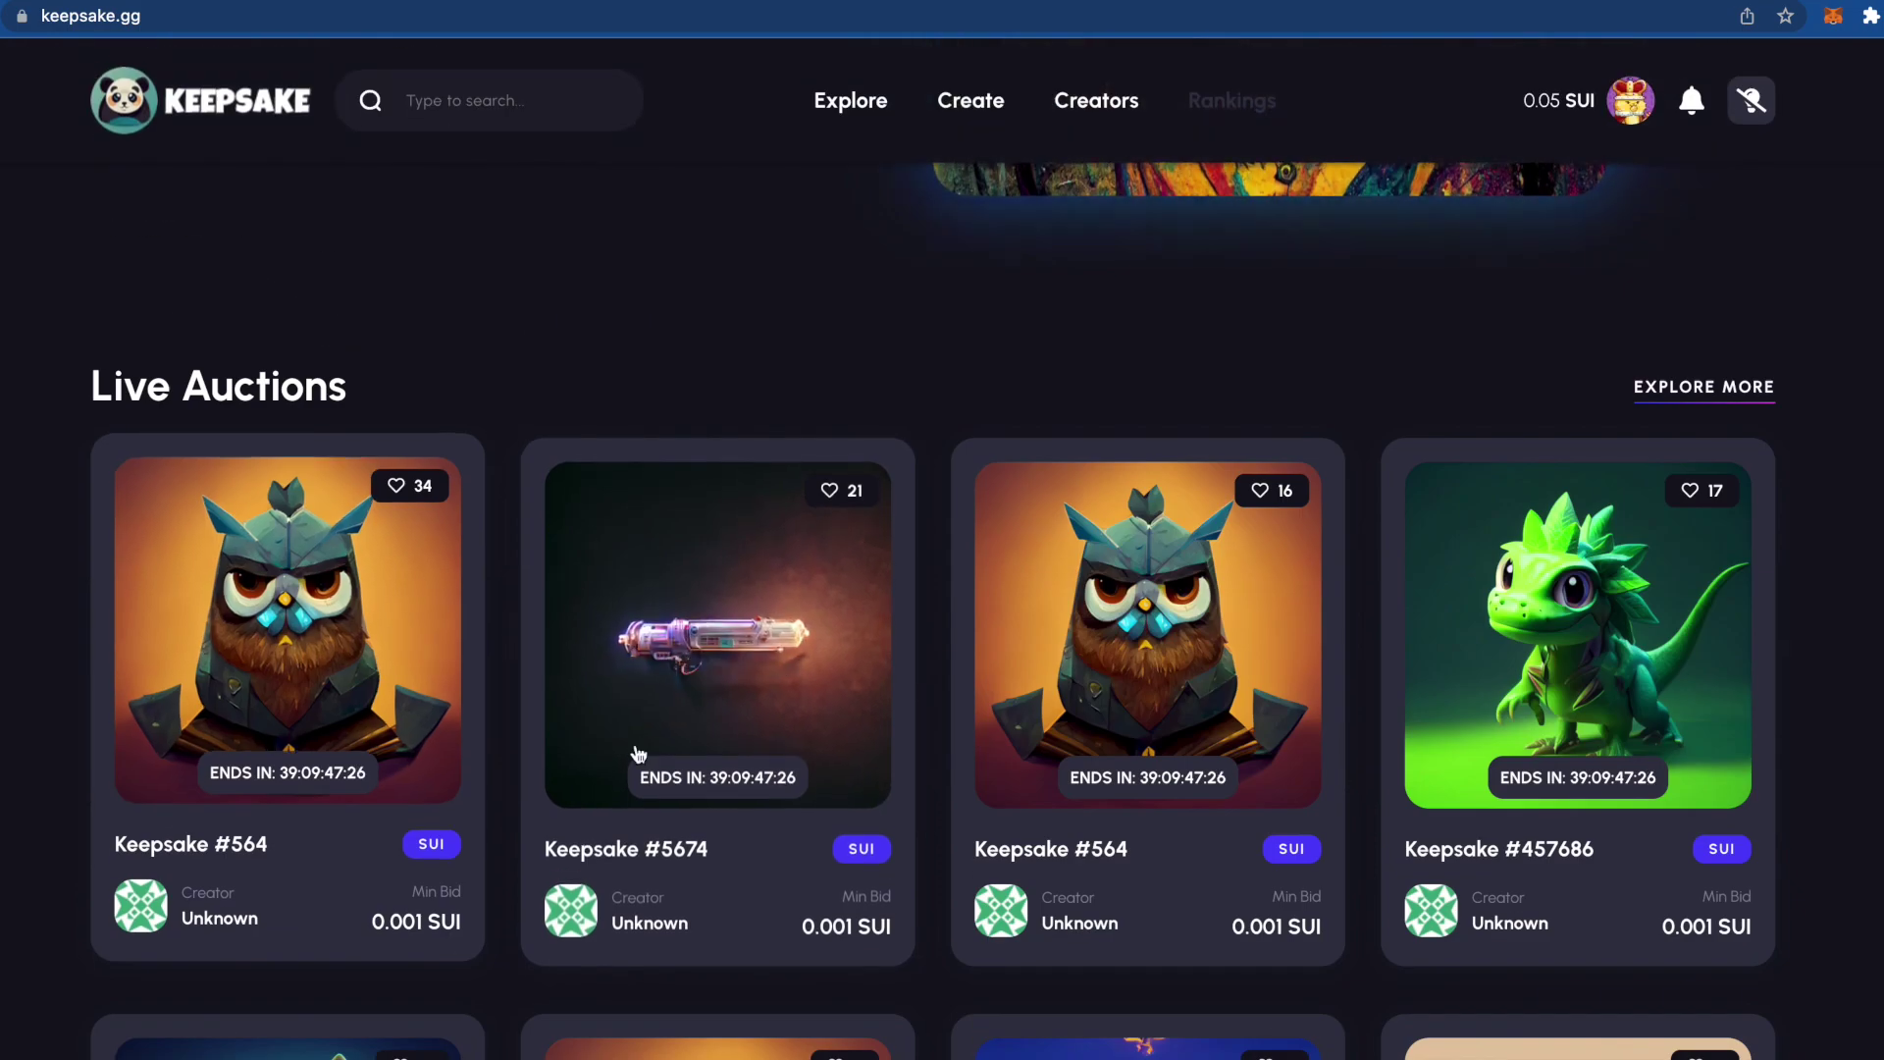
pyautogui.moveTo(307, 638)
pyautogui.scroll(-1, 307, 638)
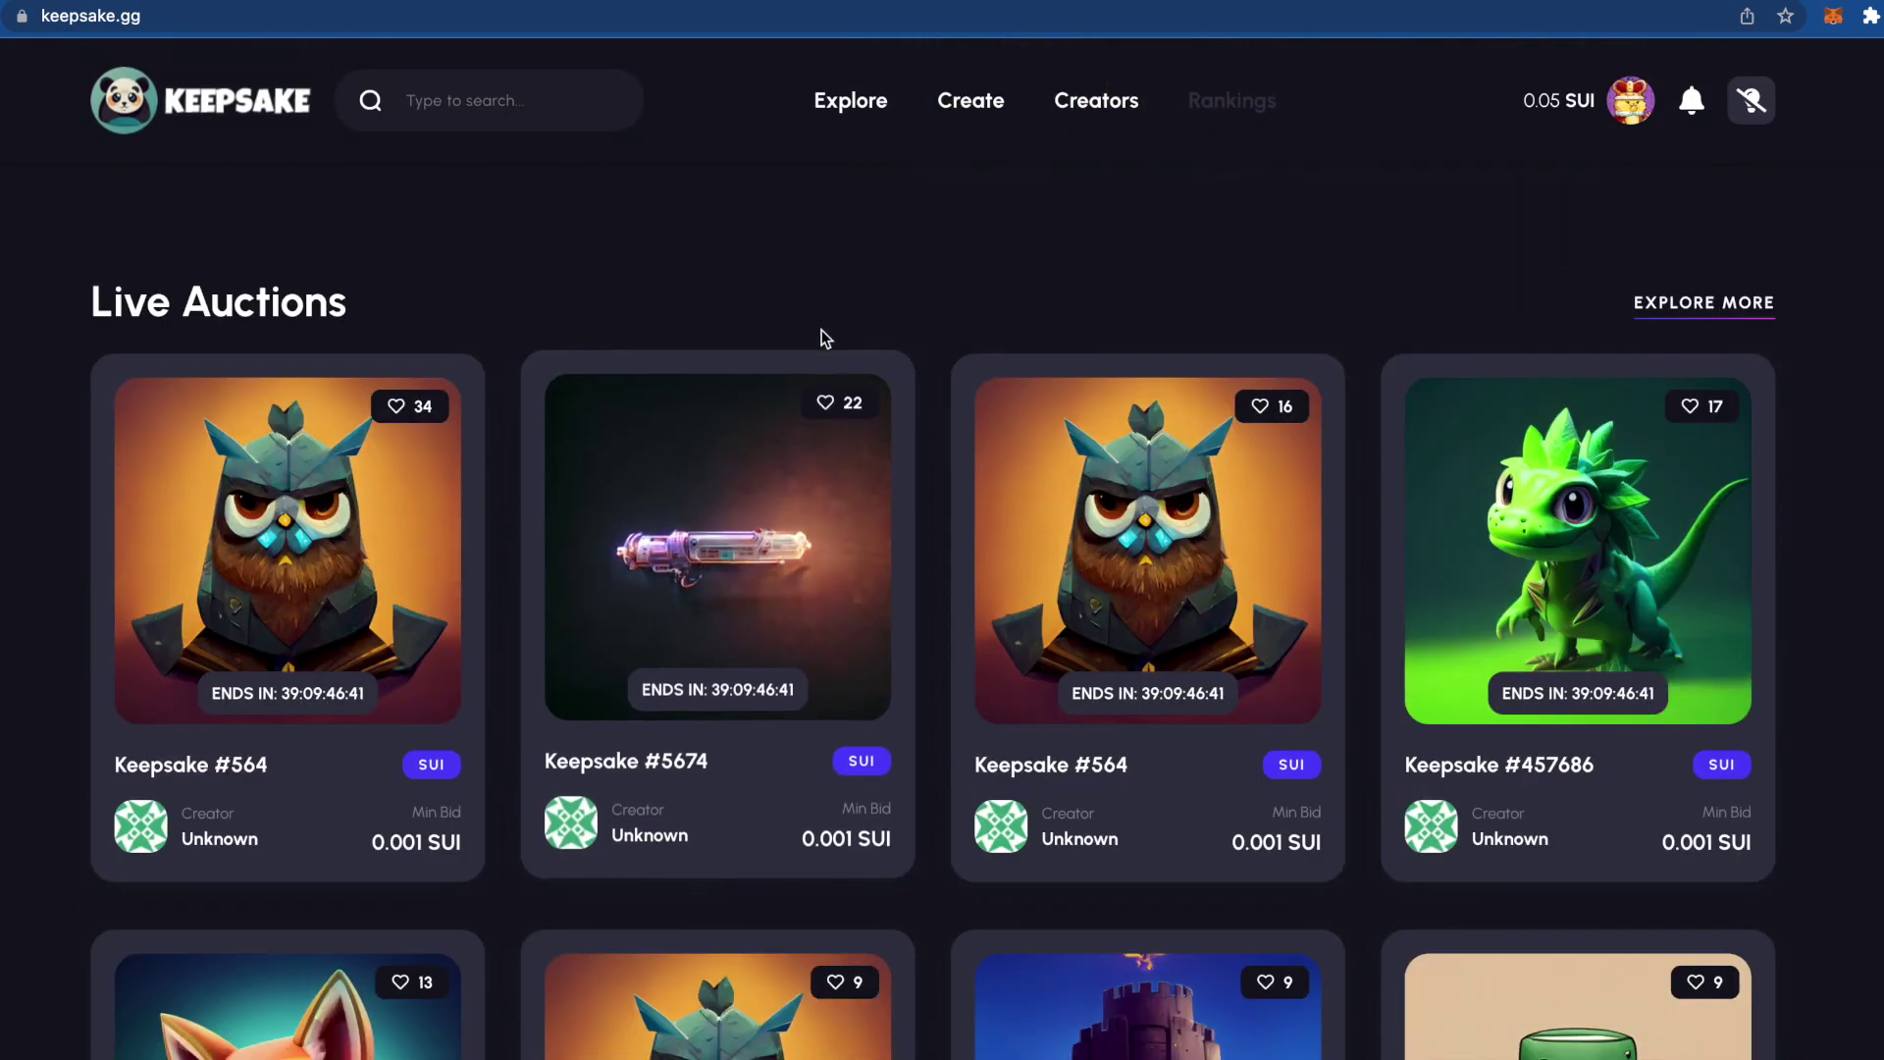
pyautogui.moveTo(382, 587)
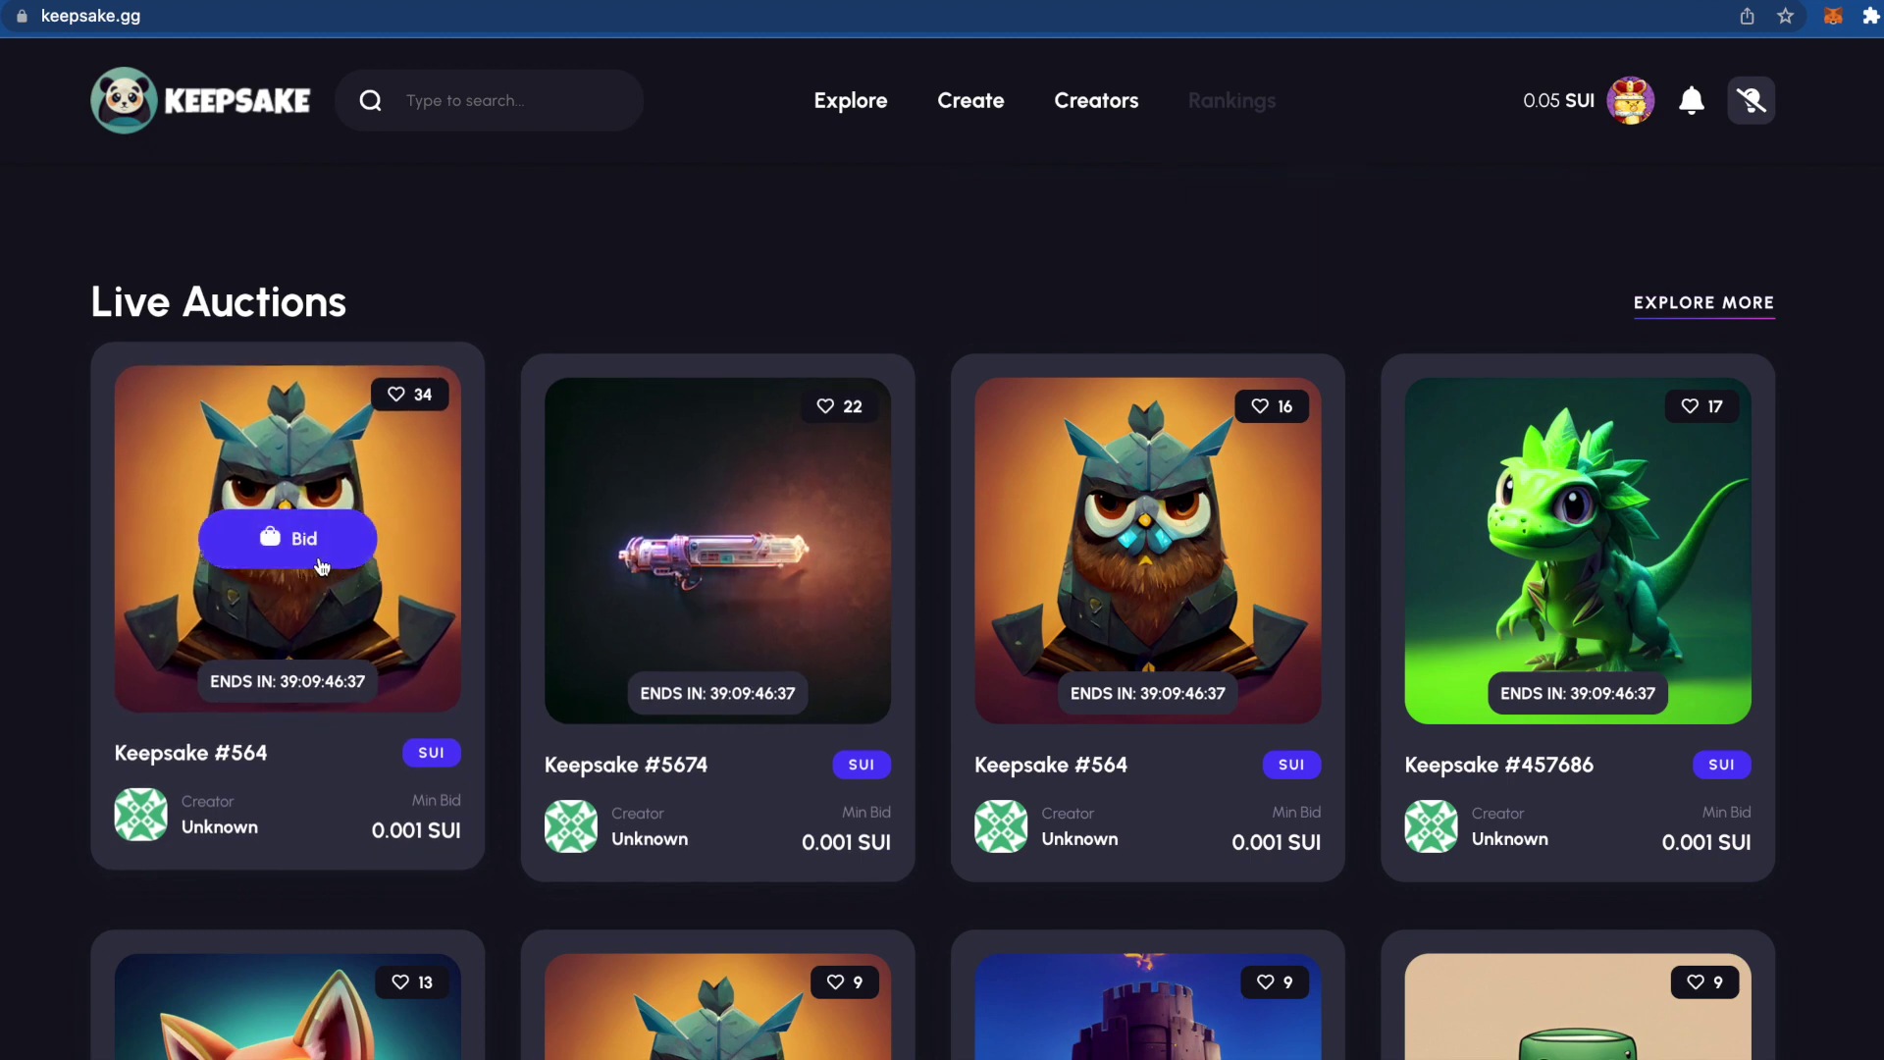
# Step: Open the bid form for owl NFT Keepsake #564 and enter a 0.001 SUI price
pyautogui.click(295, 569)
pyautogui.scroll(-1, 918, 726)
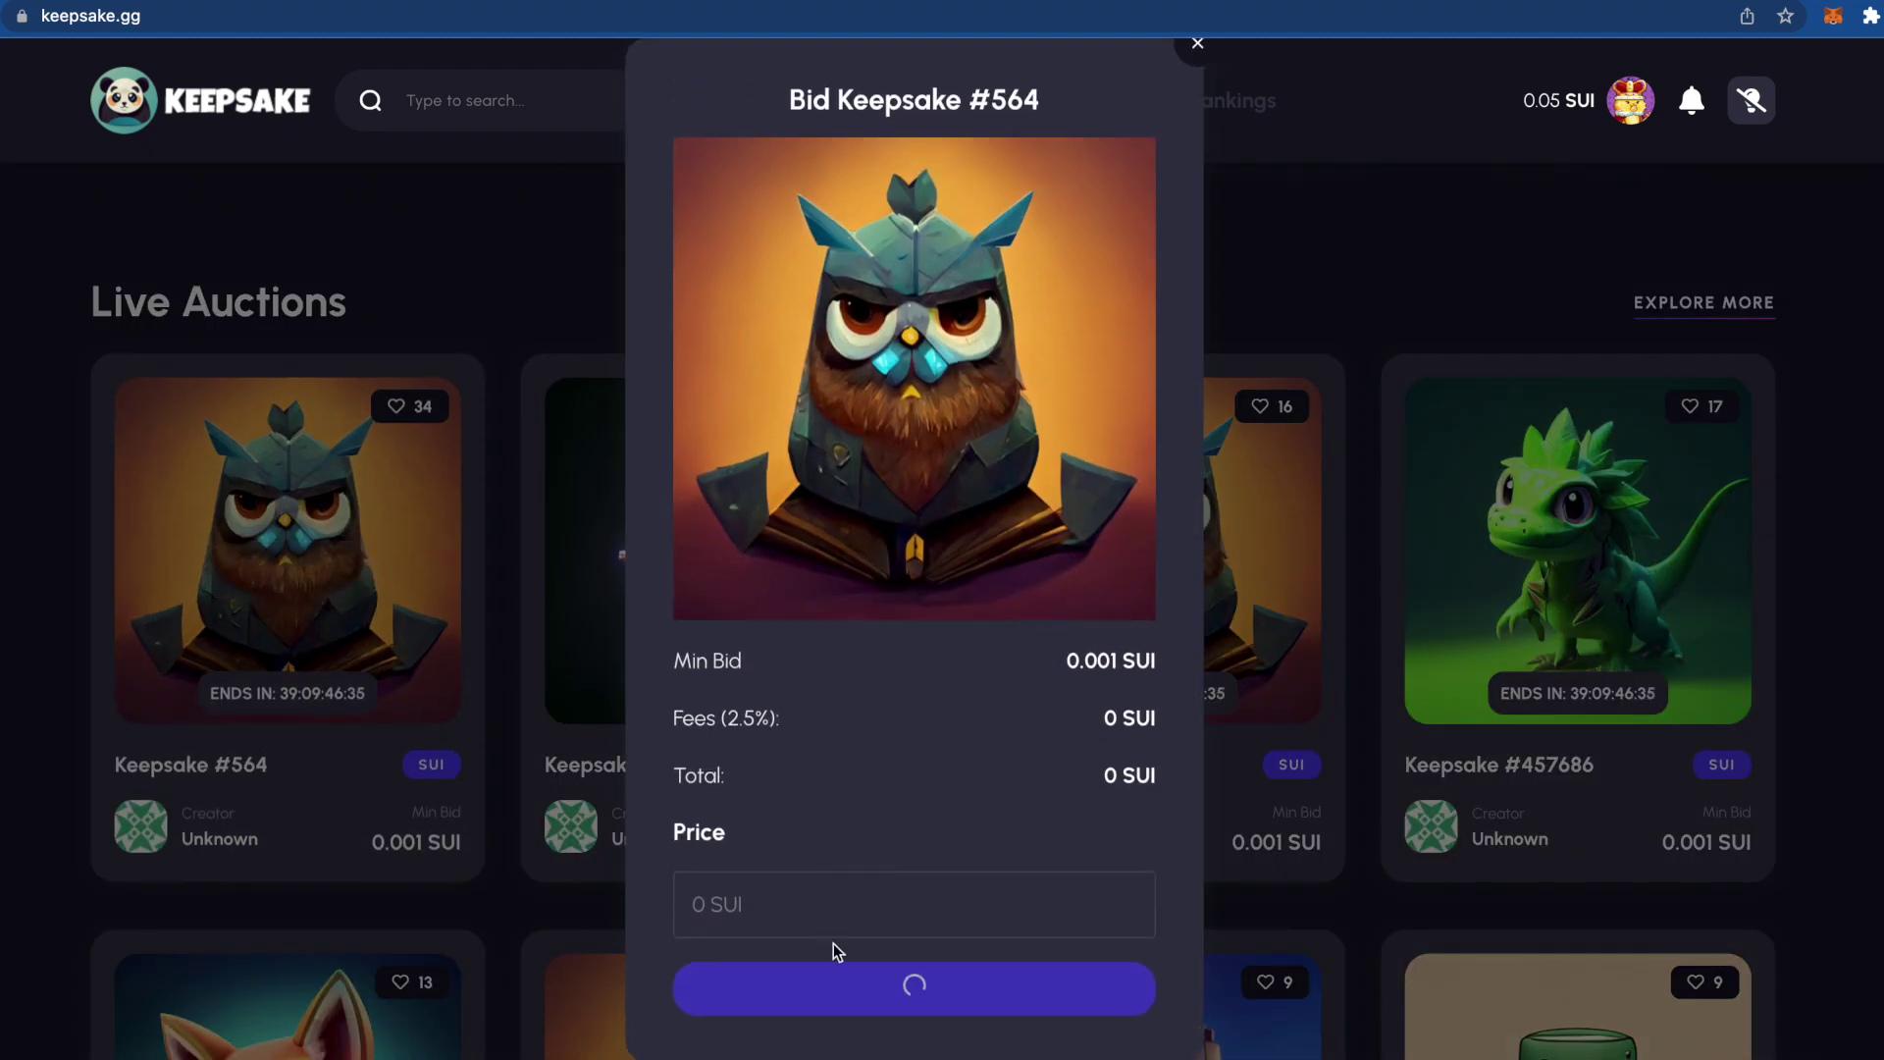
pyautogui.click(984, 901)
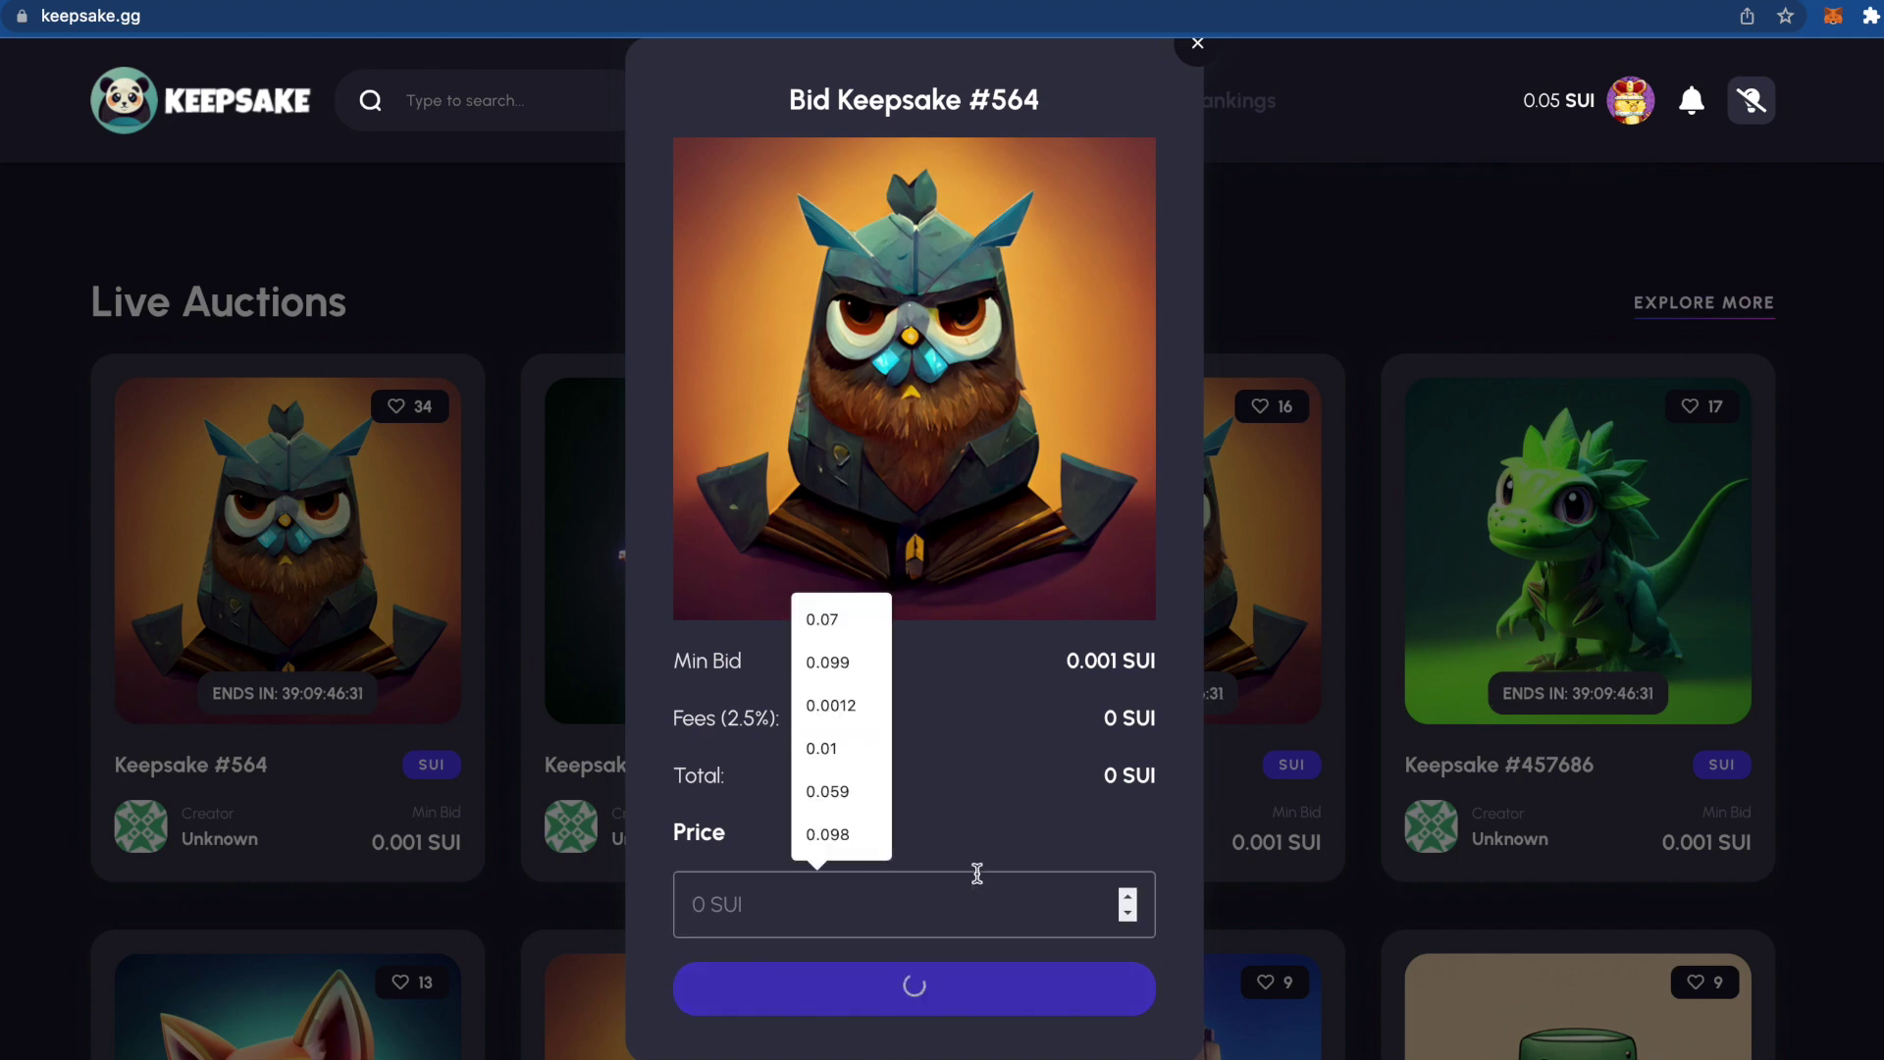
pyautogui.write('0.01')
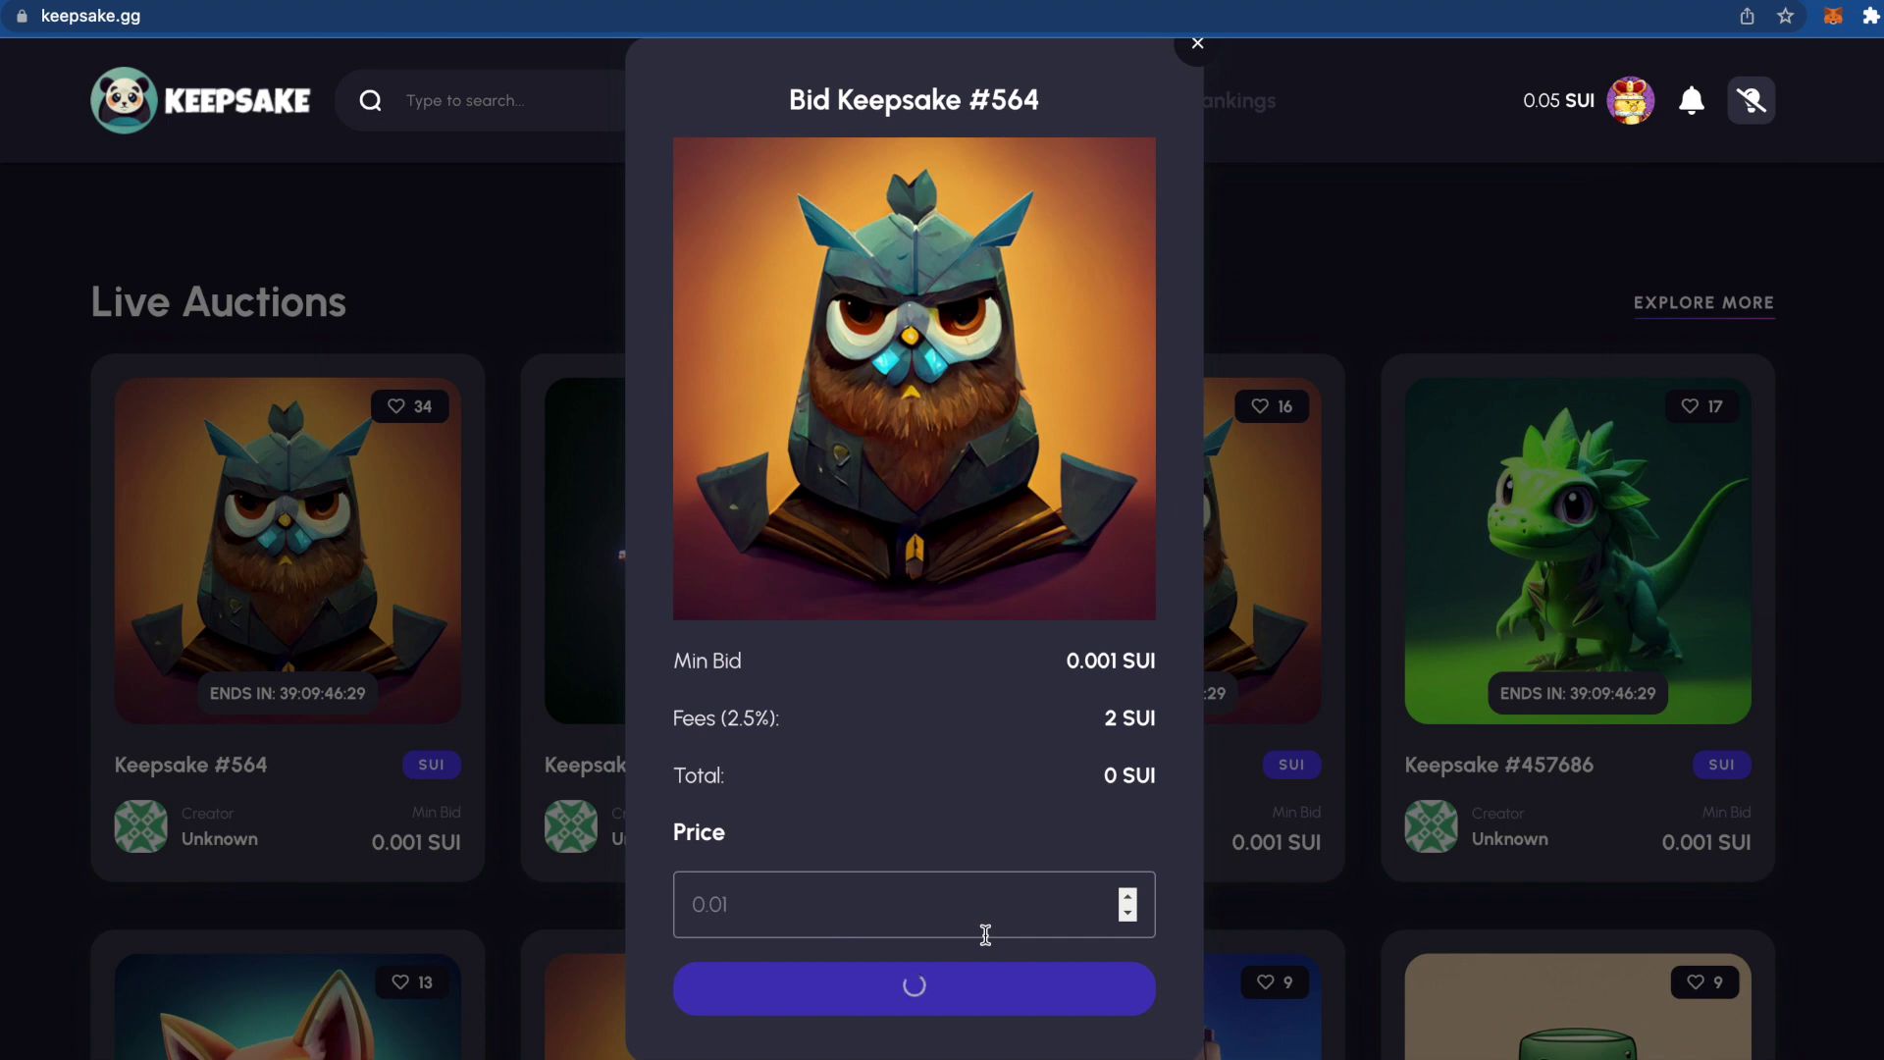
pyautogui.press('BackSpace')
pyautogui.write('01')
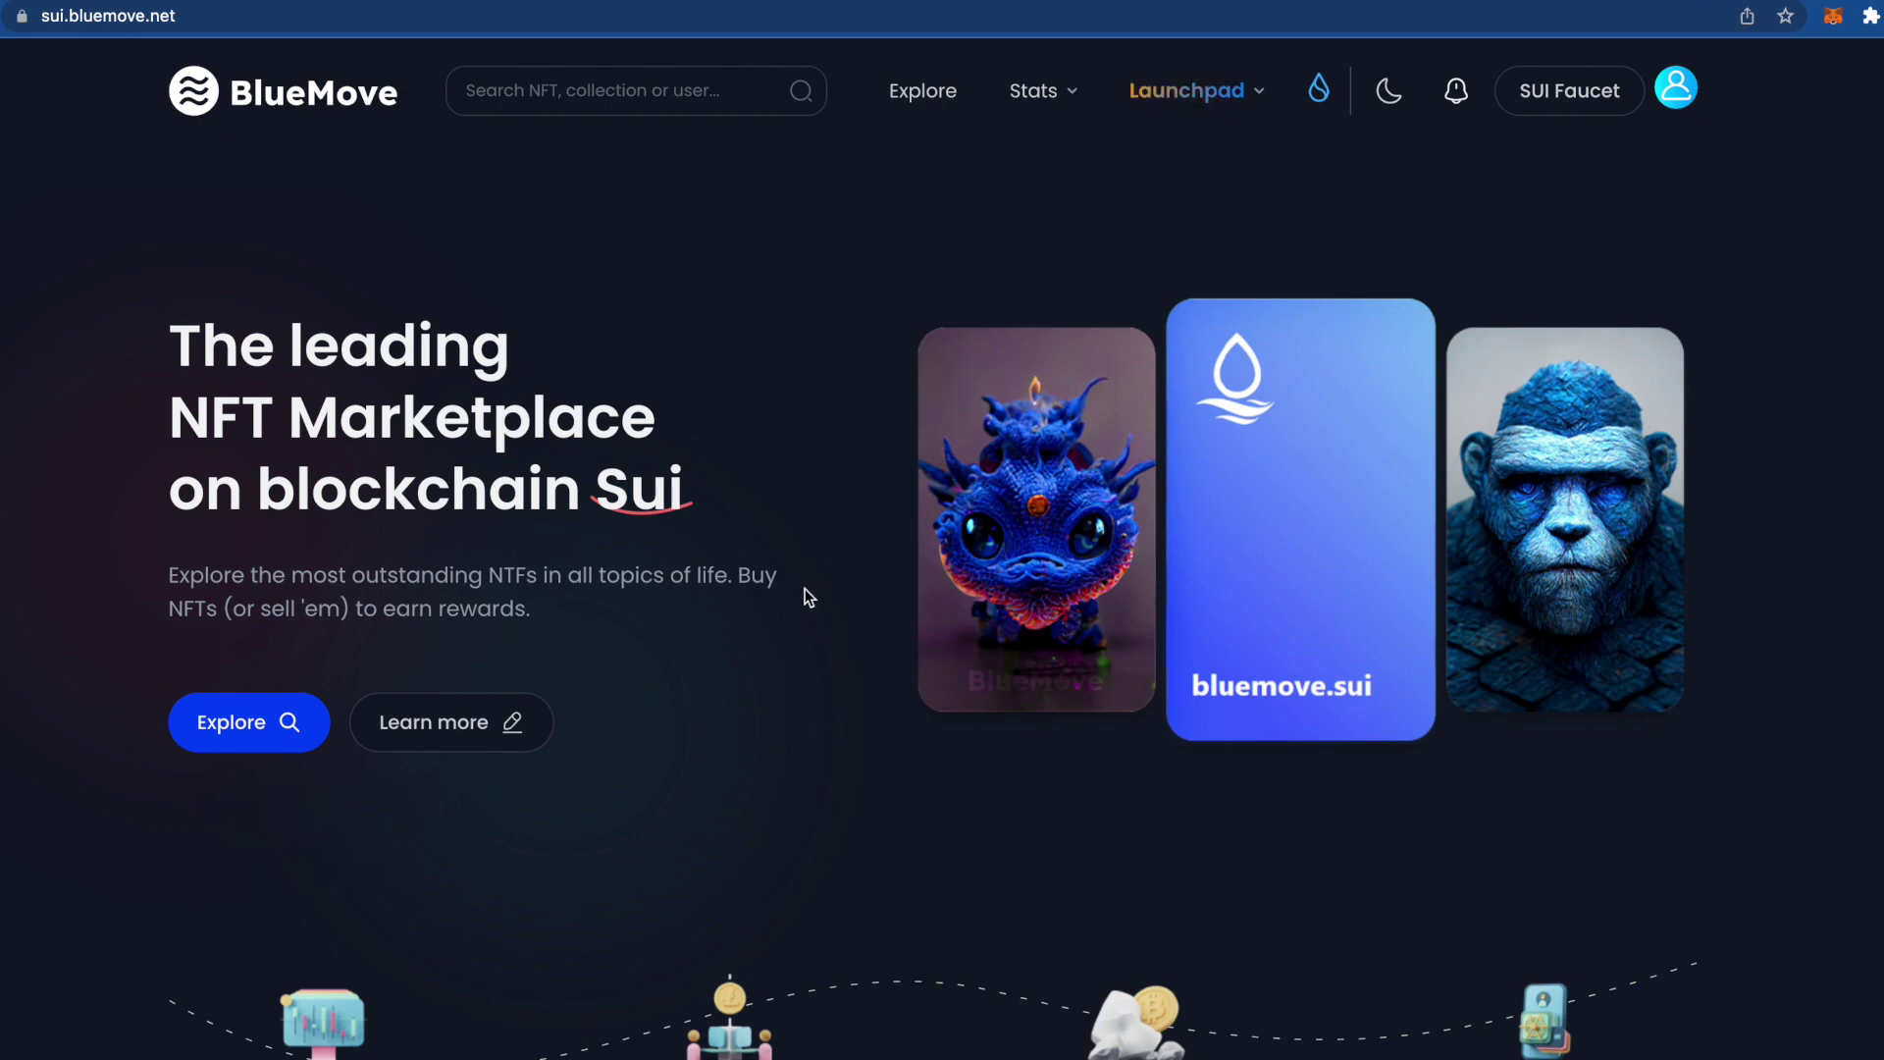
pyautogui.scroll(-8, 808, 595)
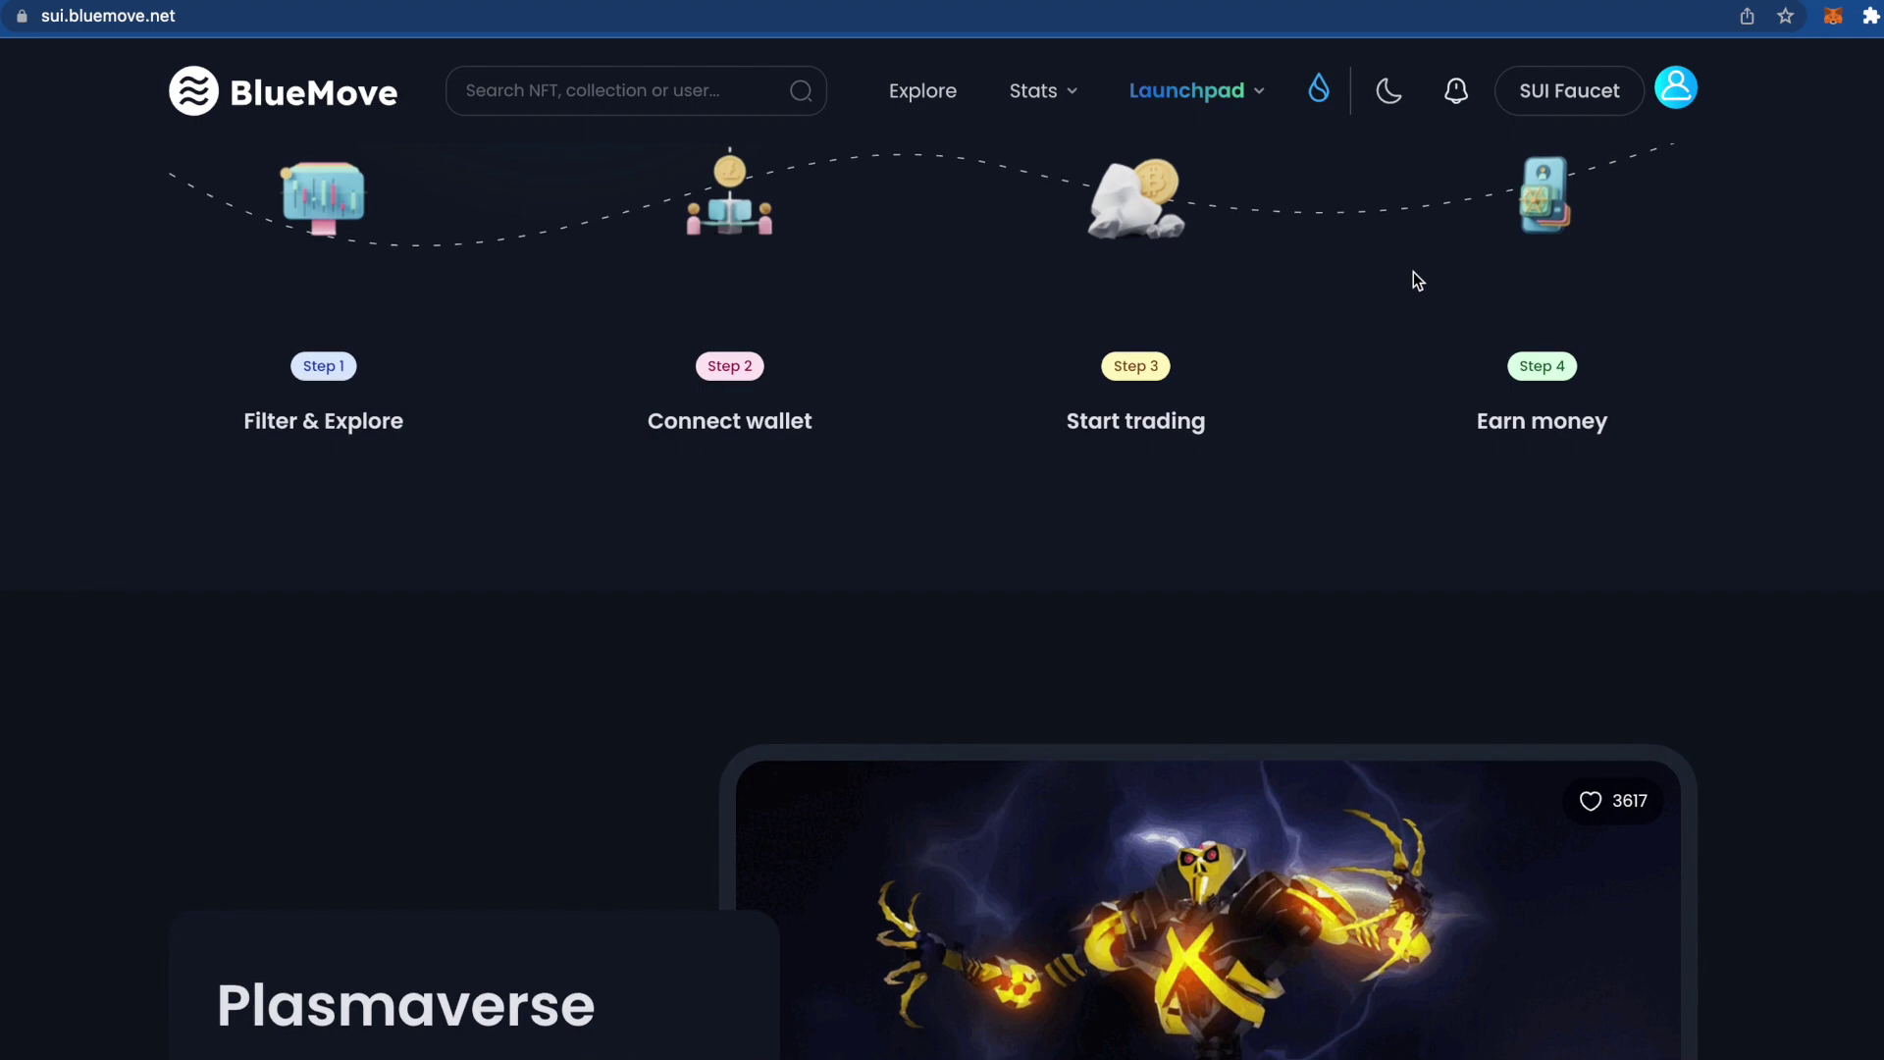
pyautogui.scroll(8, 1413, 282)
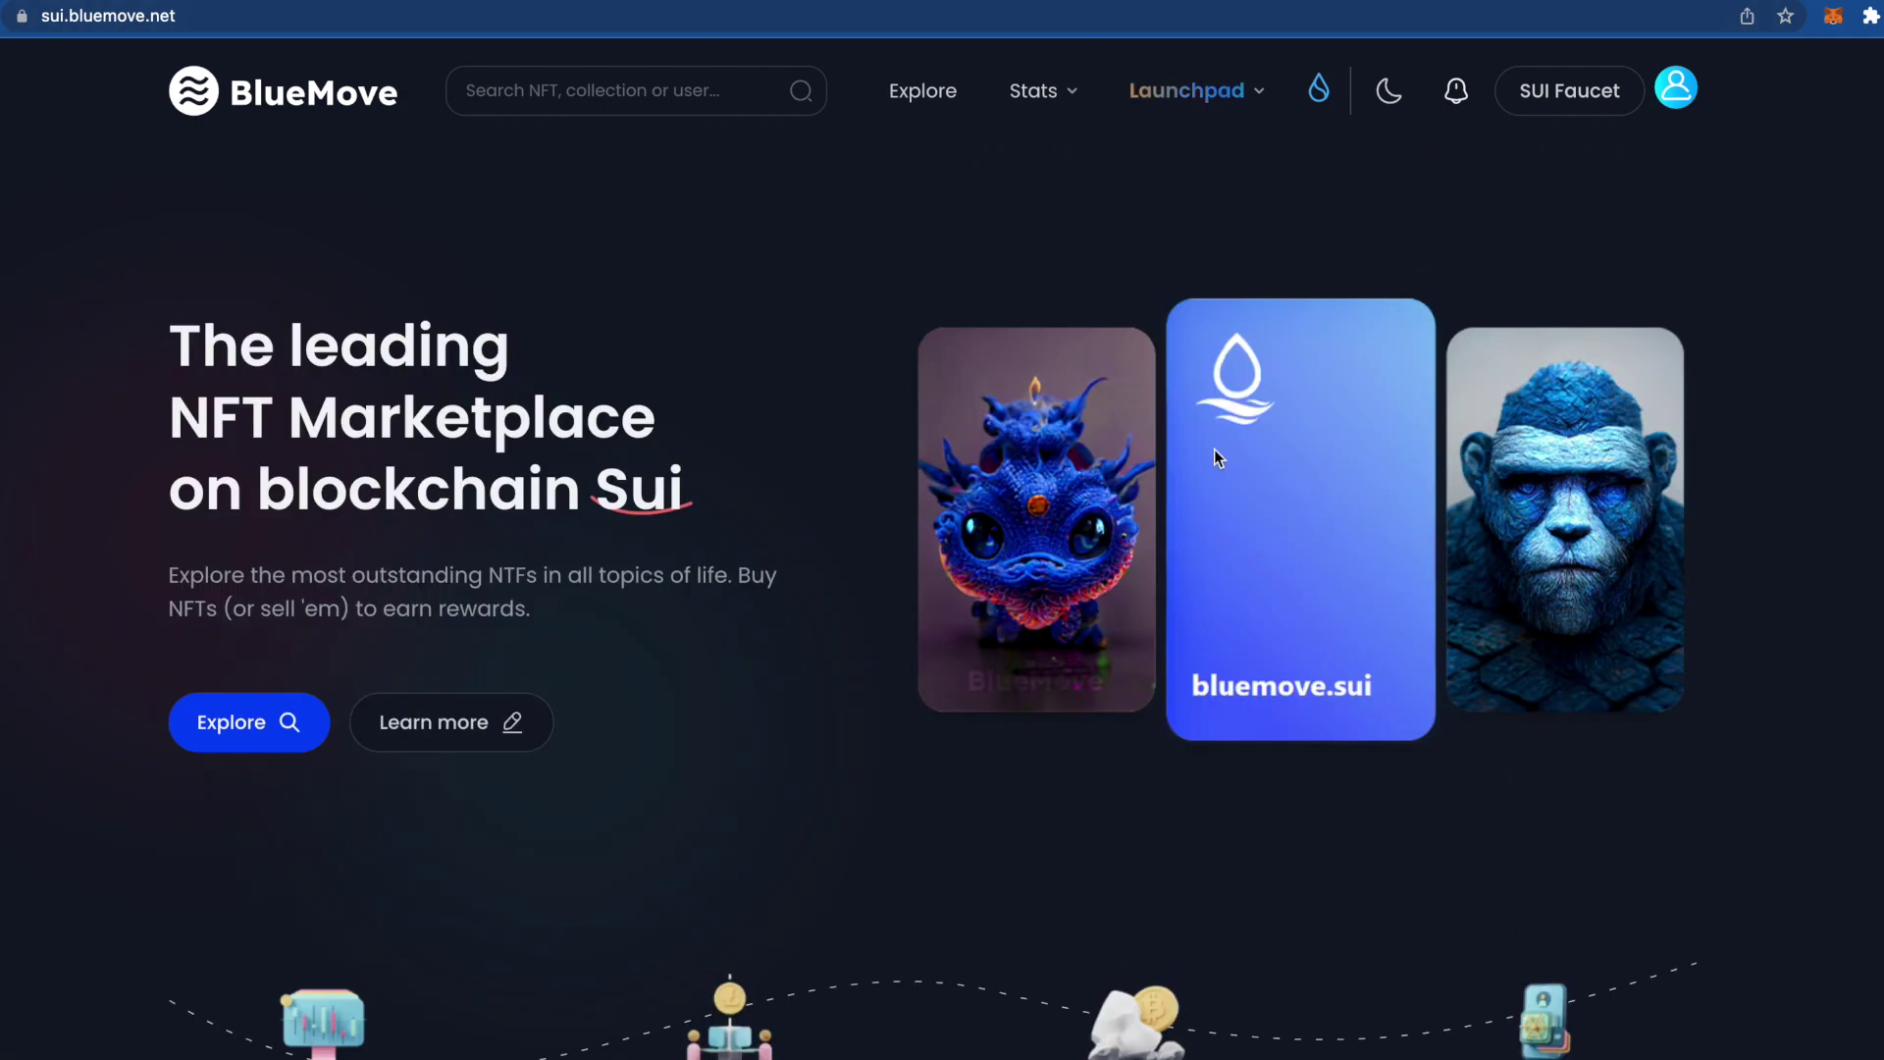
pyautogui.scroll(-10, 1215, 449)
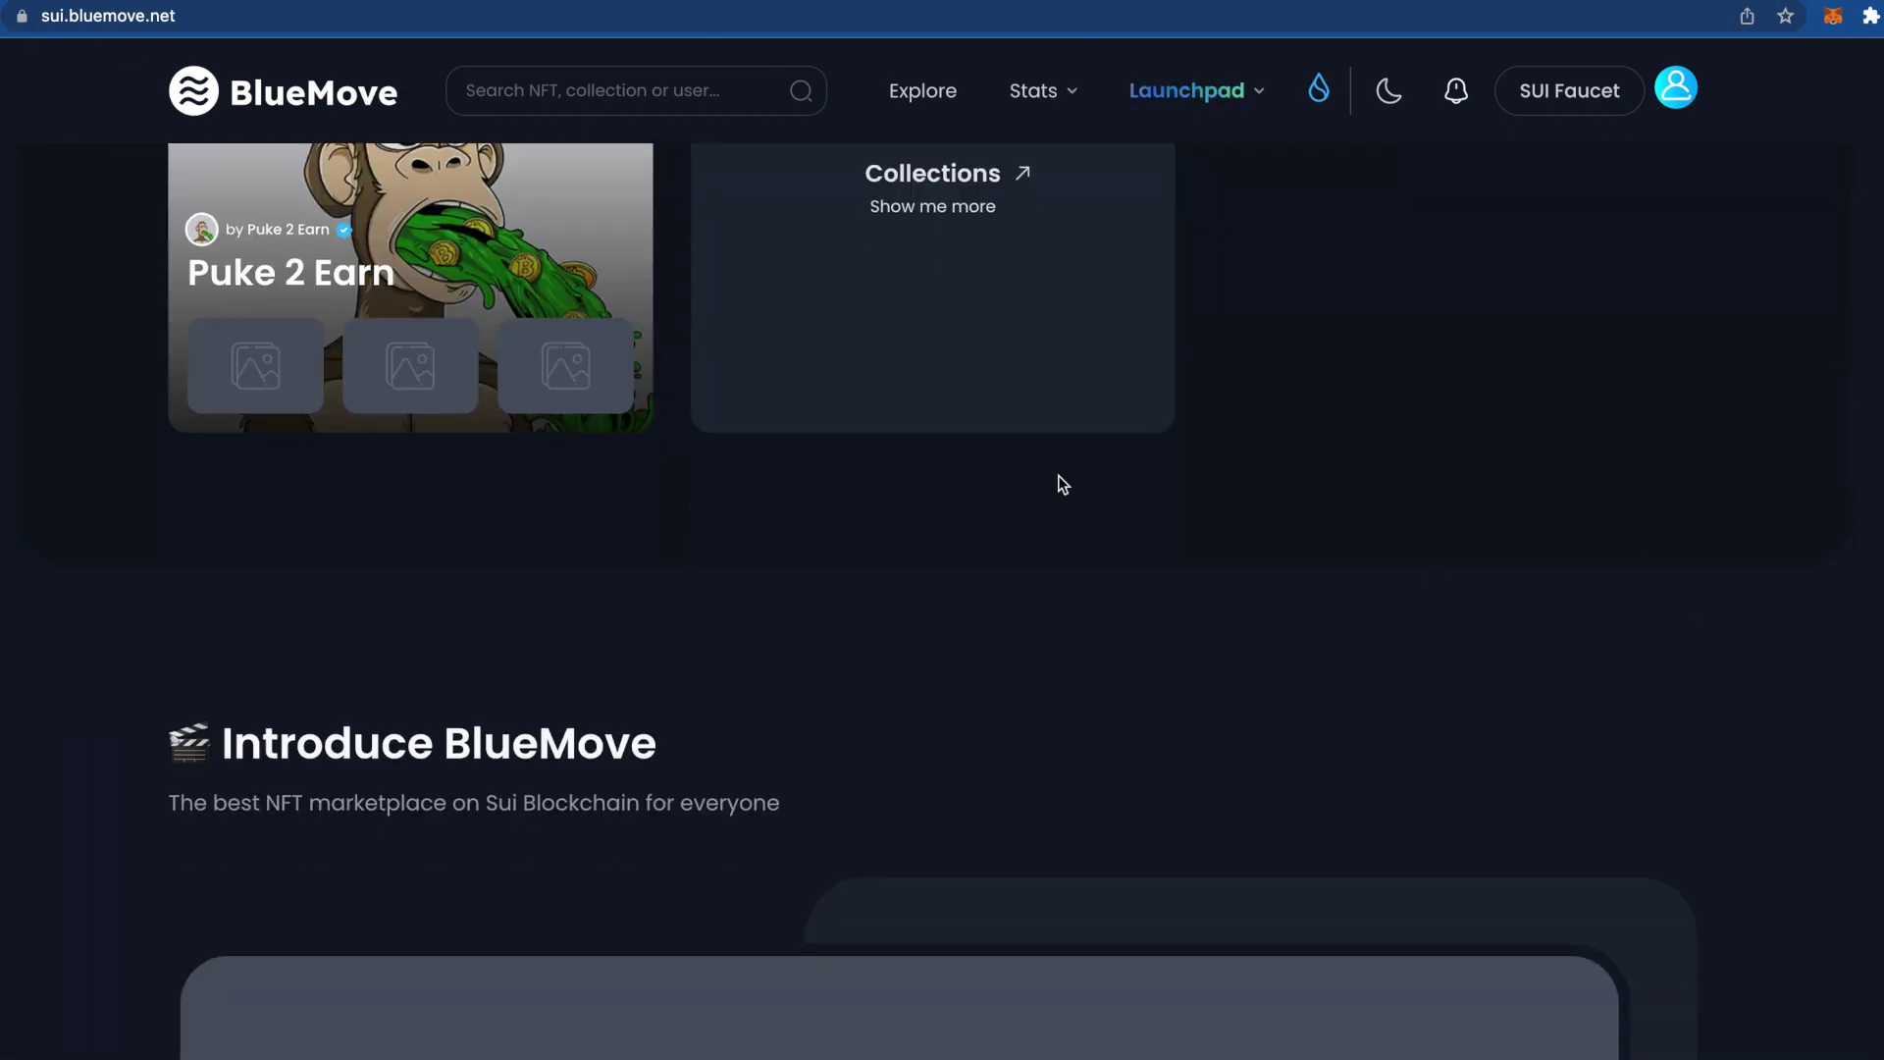
pyautogui.scroll(10, 1612, 585)
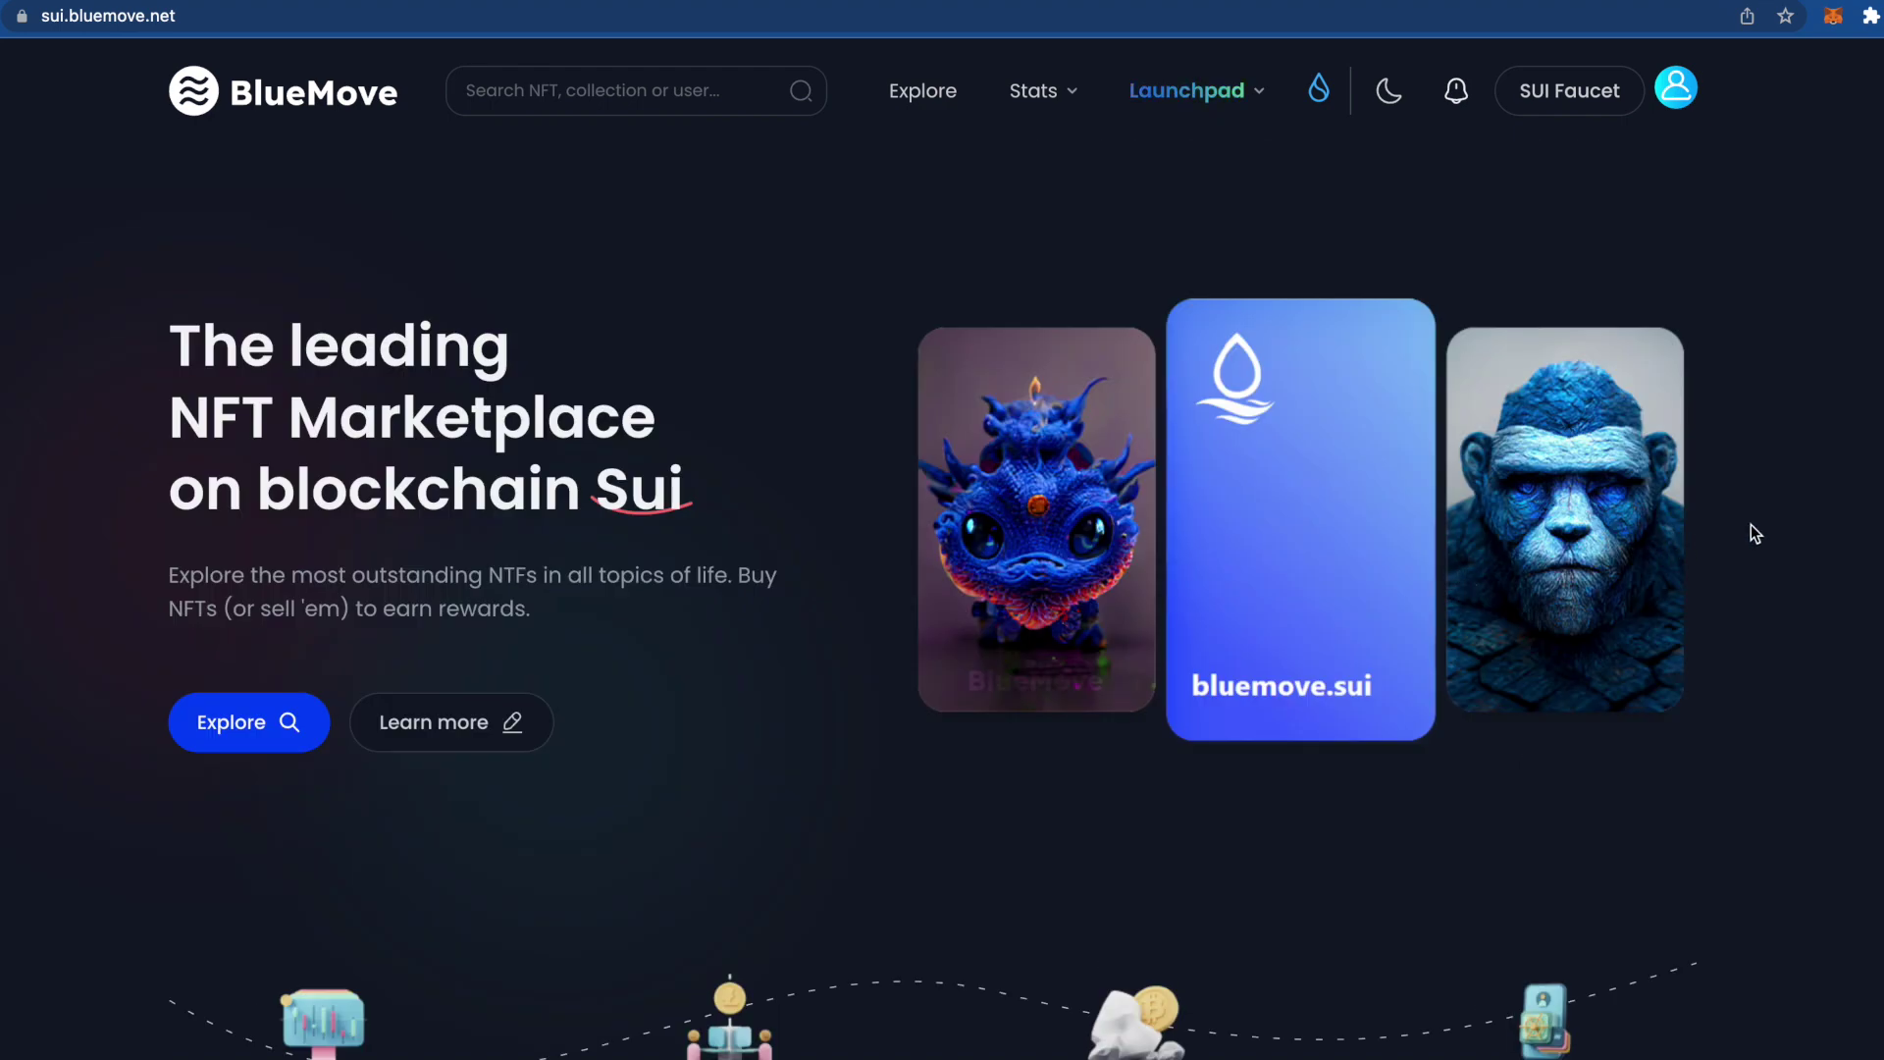
pyautogui.click(1234, 103)
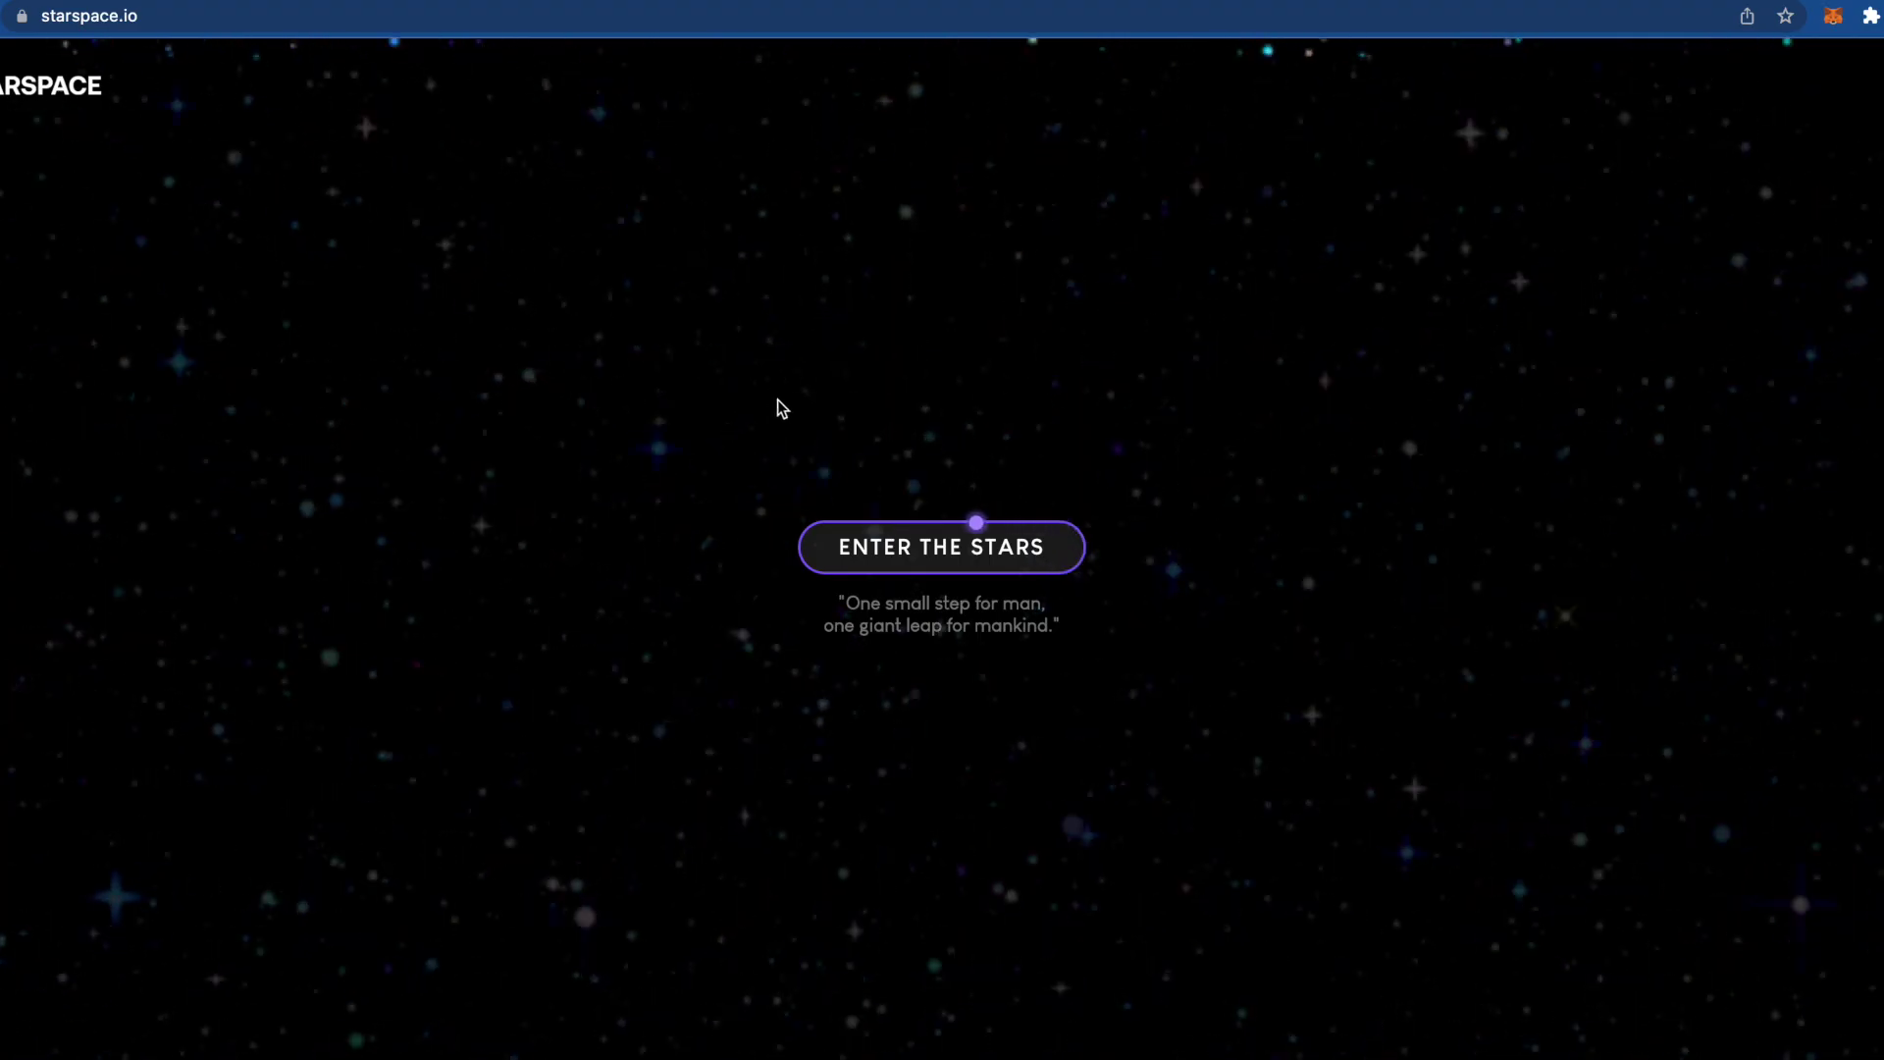
# Step: Claim Starspace access with the ENTER THE STARS button on the landing page
pyautogui.click(926, 573)
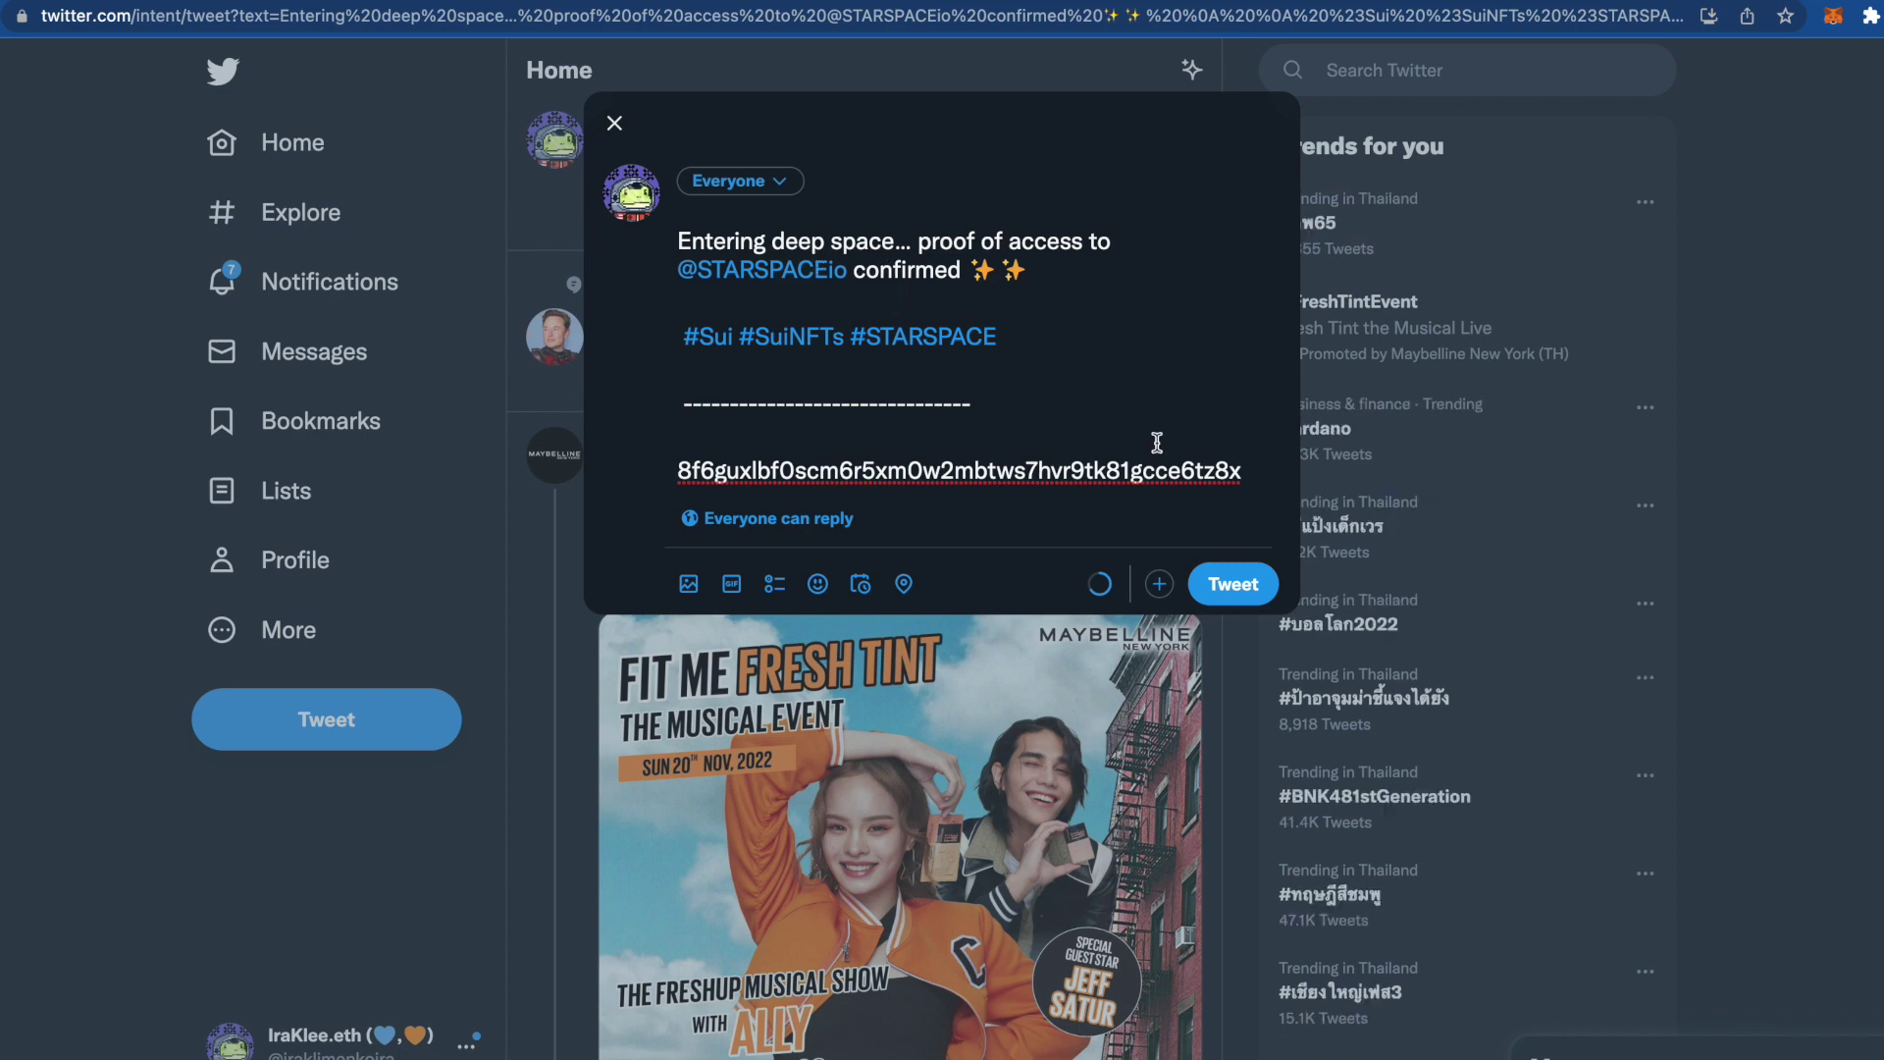
# Step: Post the prefilled #Sui #SuiNFTs #STARSPACE proof-of-access tweet, then go to Clutchy
pyautogui.click(1220, 597)
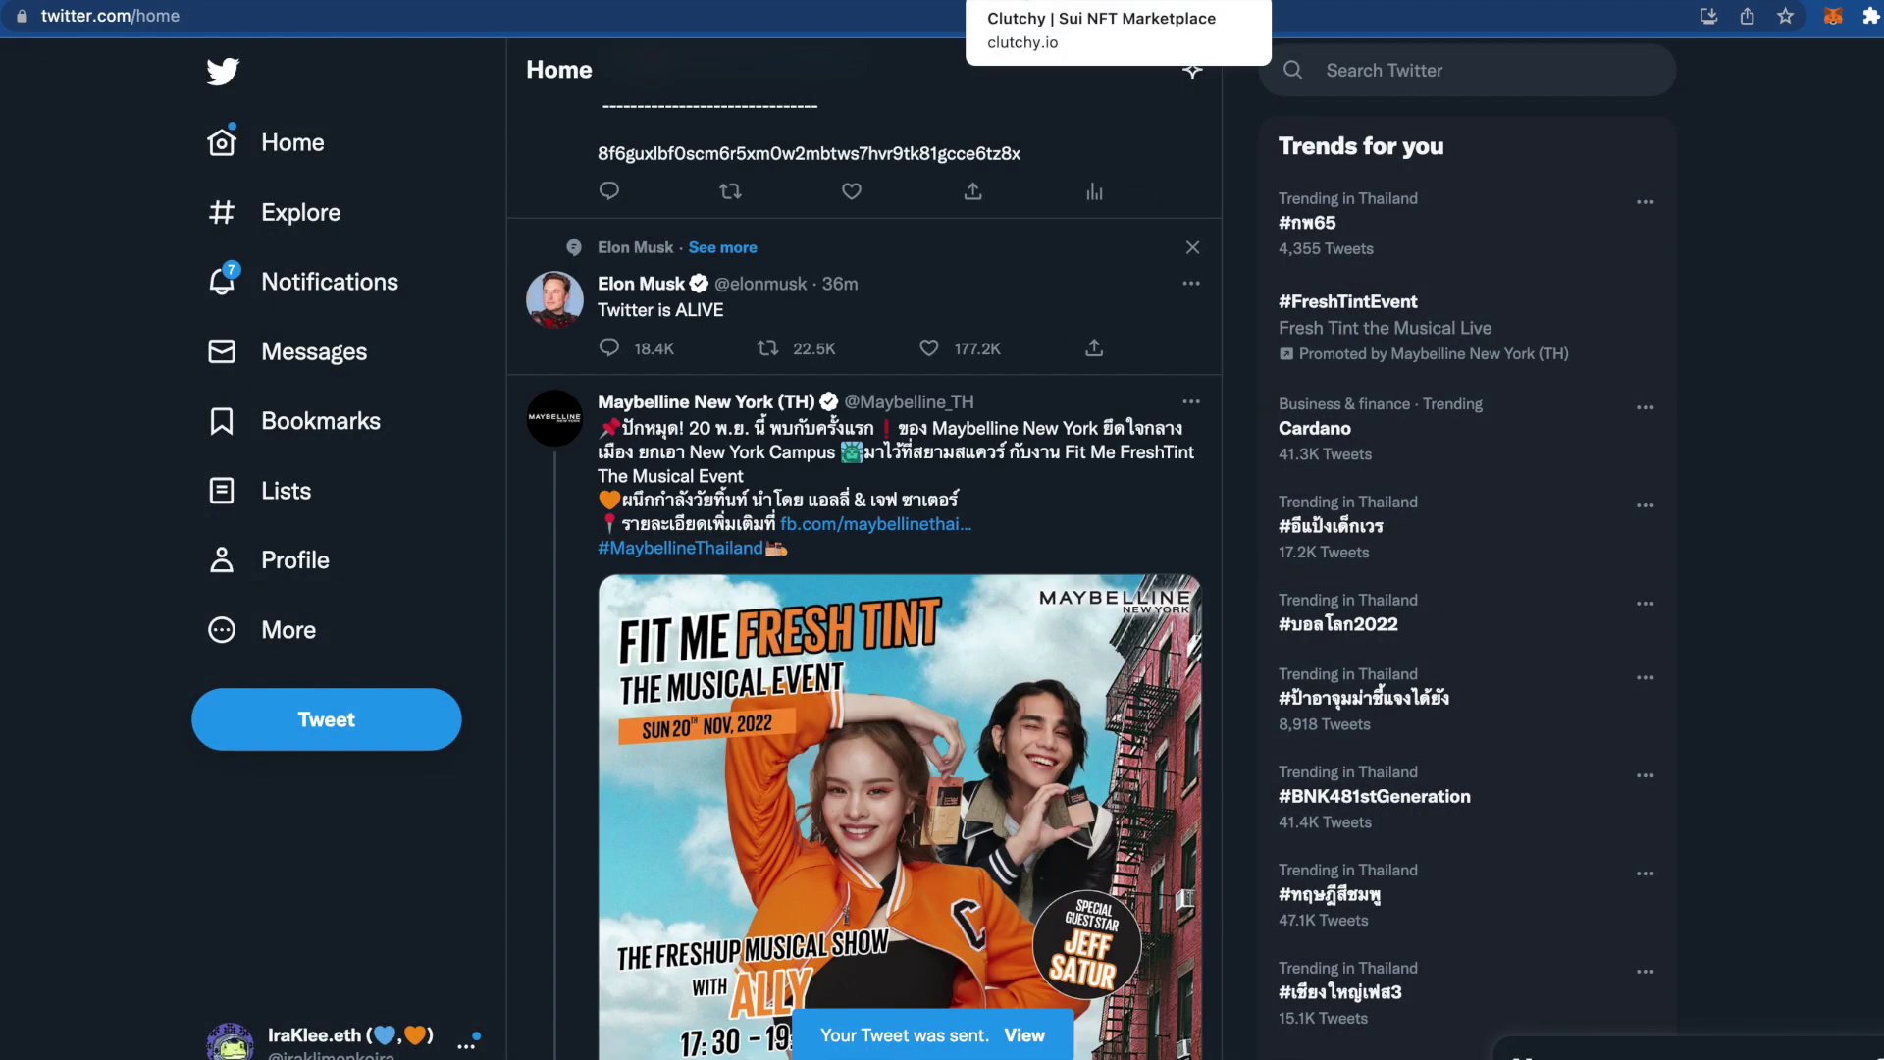
pyautogui.click(1030, 20)
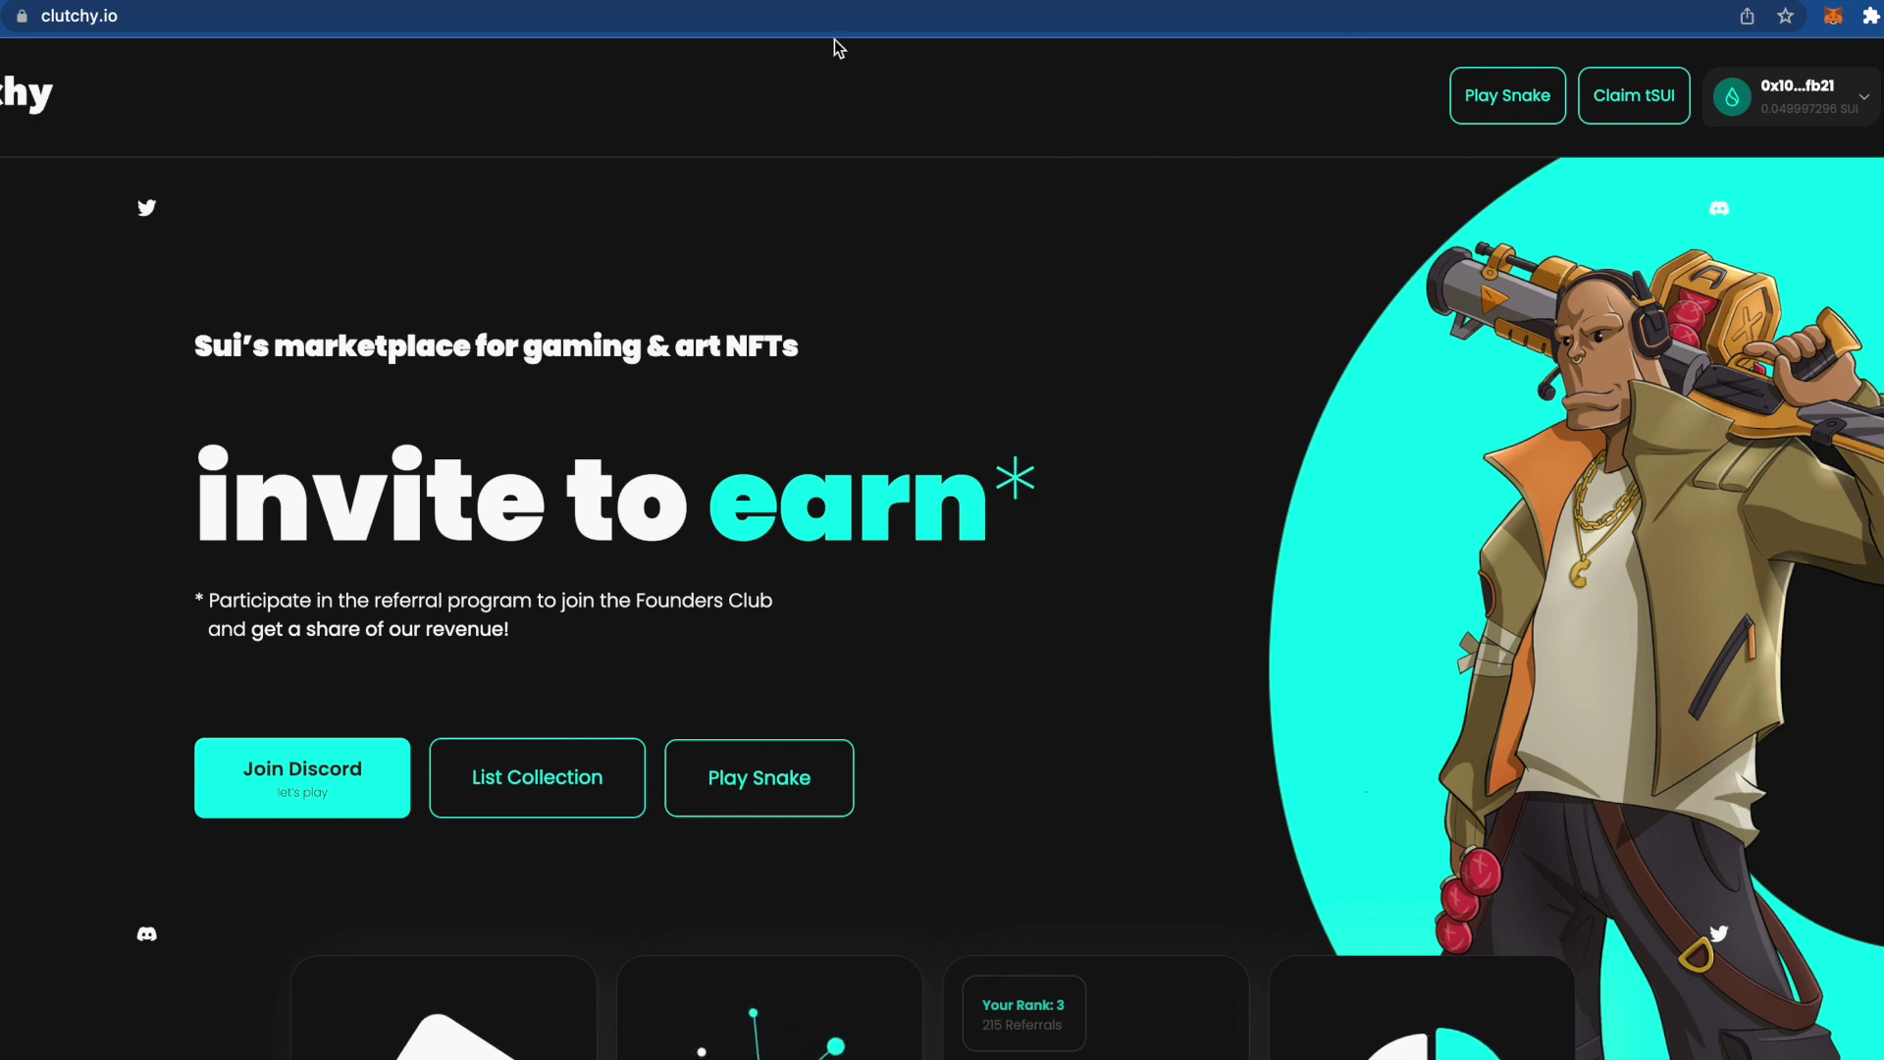
# Step: Review Clutchy's referral steps and upcoming launchpad collections, then switch to the sui.gallery tab
pyautogui.scroll(-1, 1030, 337)
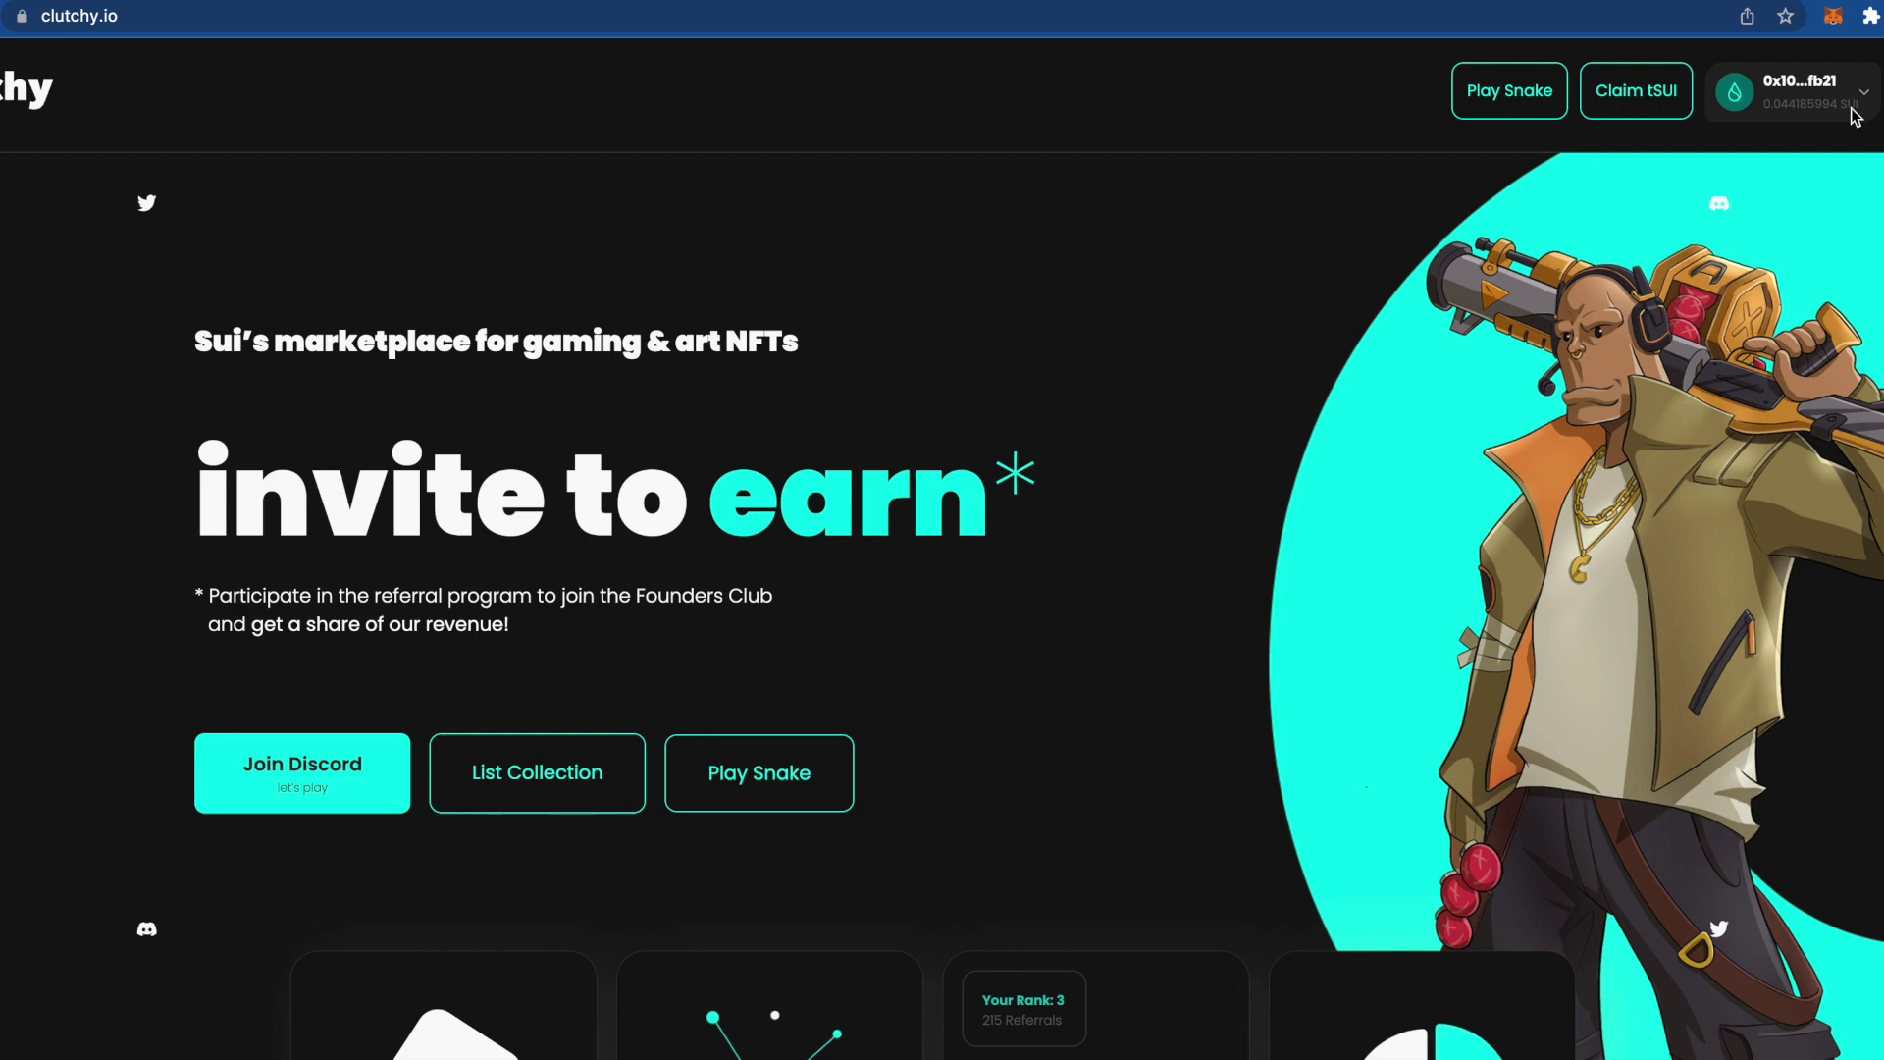
pyautogui.scroll(-5, 465, 328)
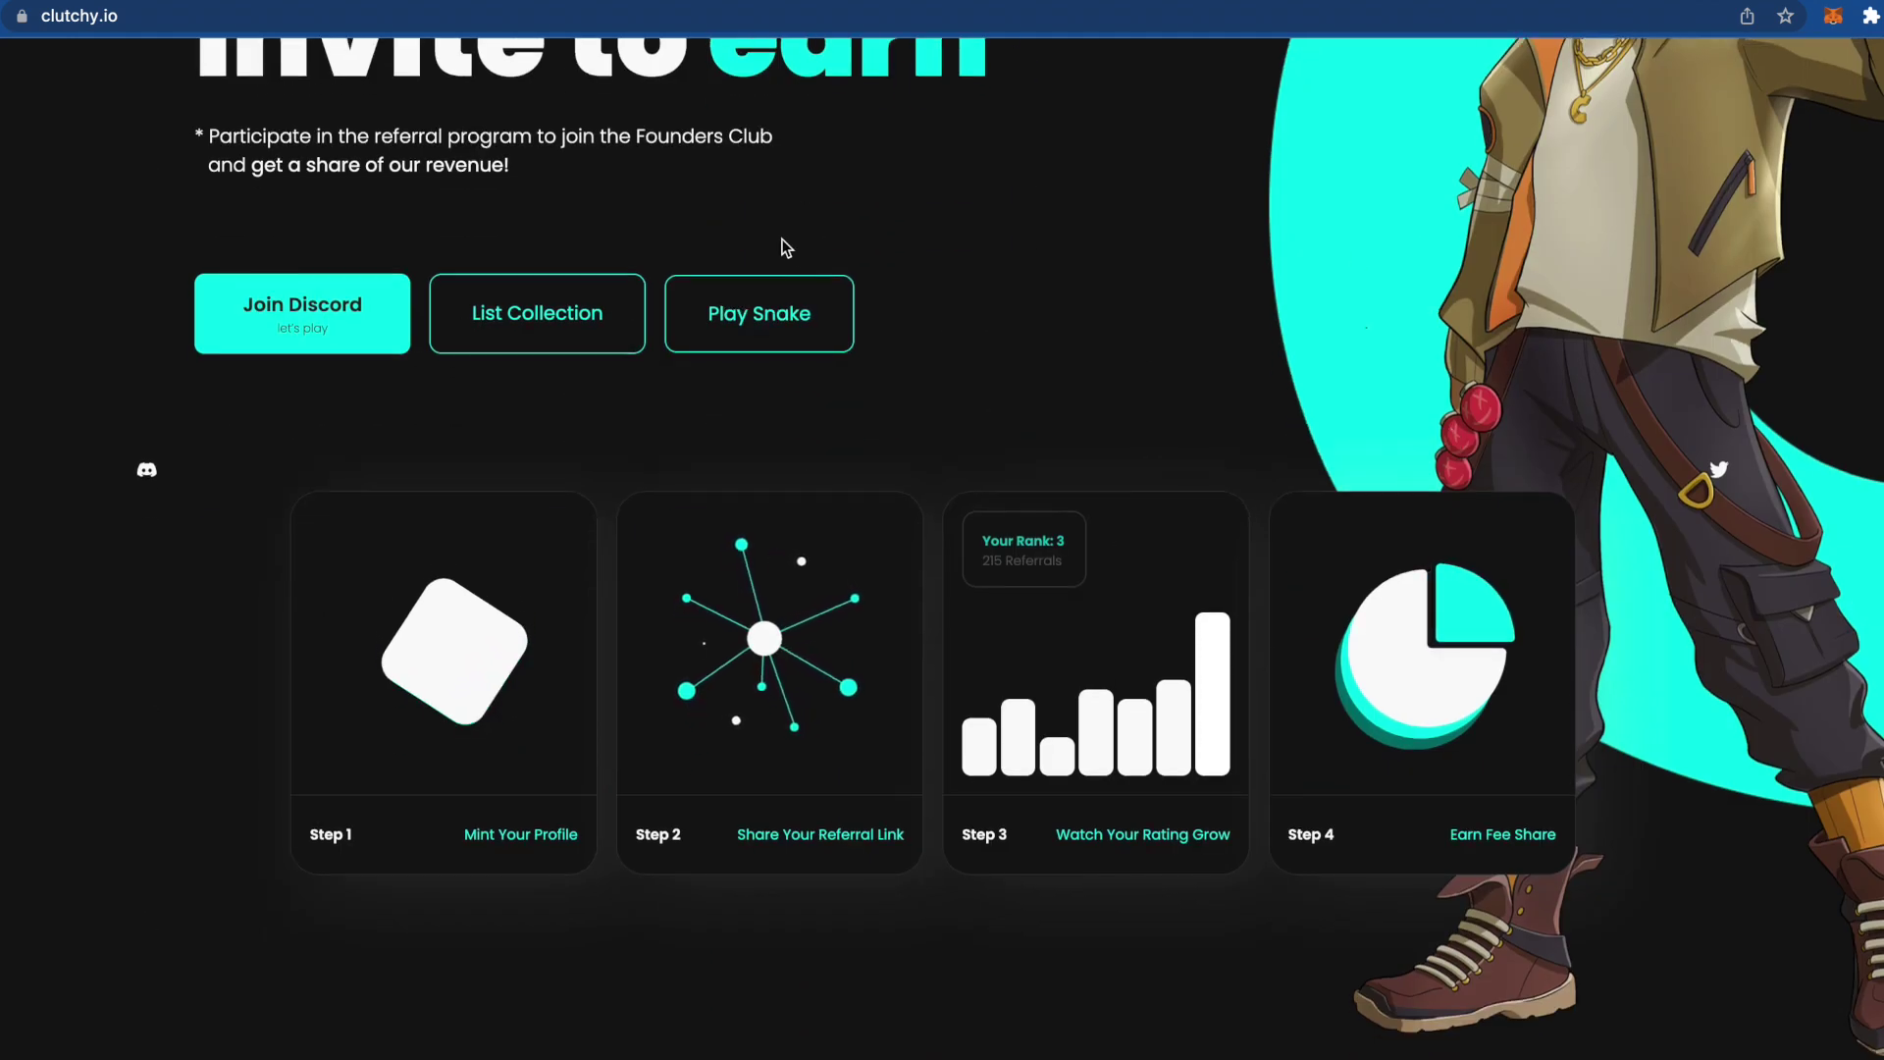
pyautogui.scroll(-4, 920, 268)
pyautogui.scroll(3, 786, 147)
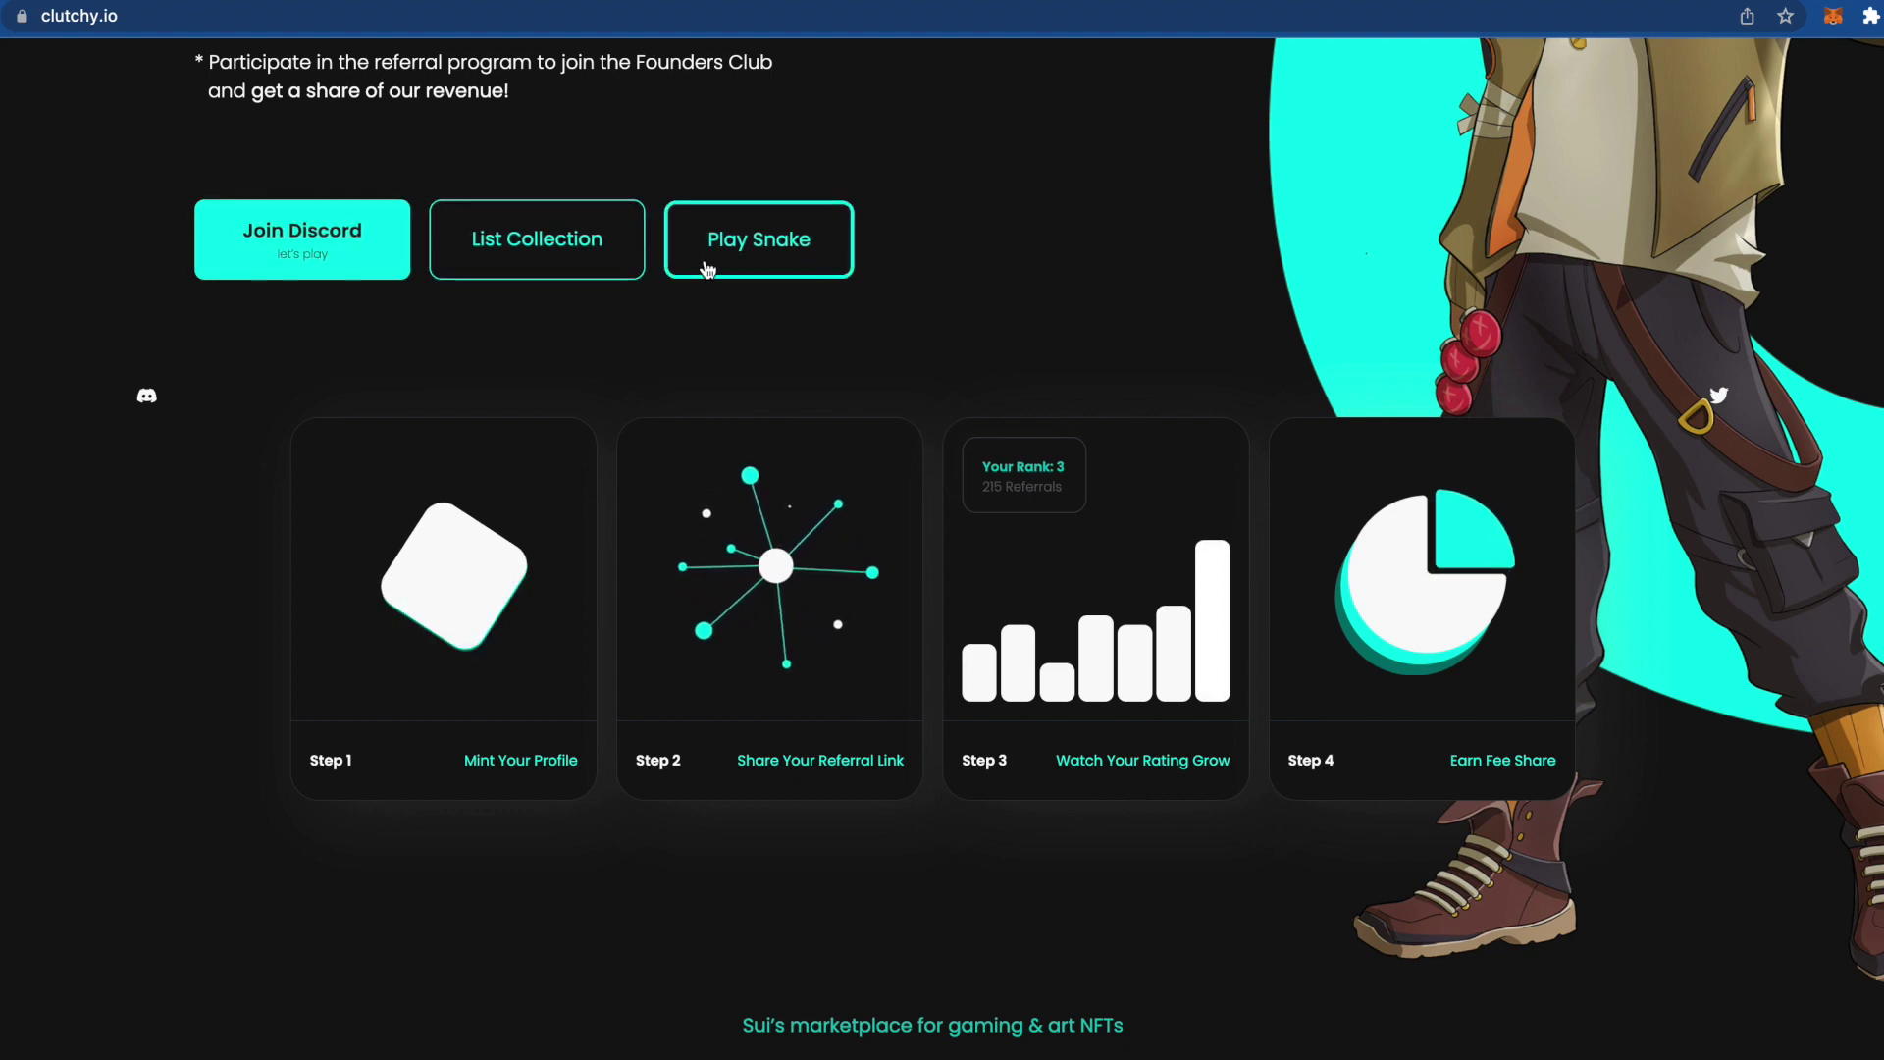
pyautogui.scroll(-2, 573, 165)
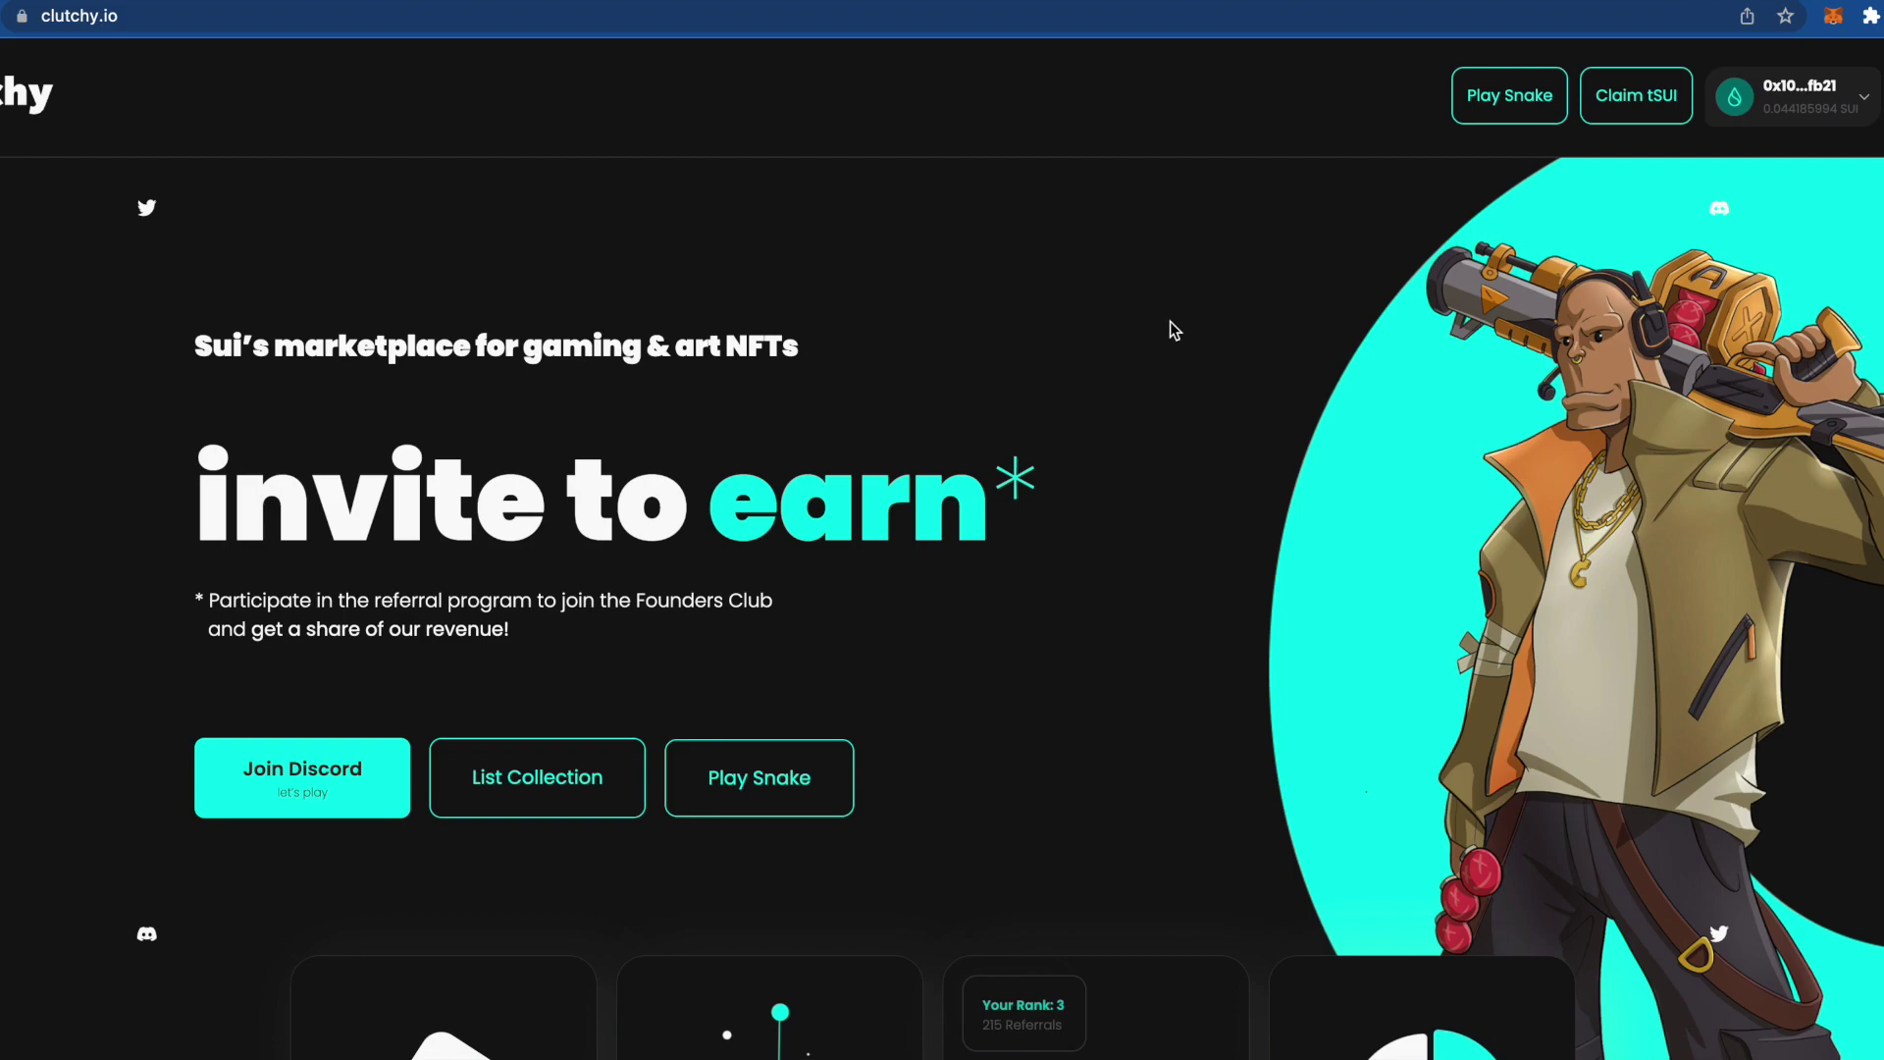
pyautogui.scroll(-10, 1225, 316)
pyautogui.scroll(-15, 880, 349)
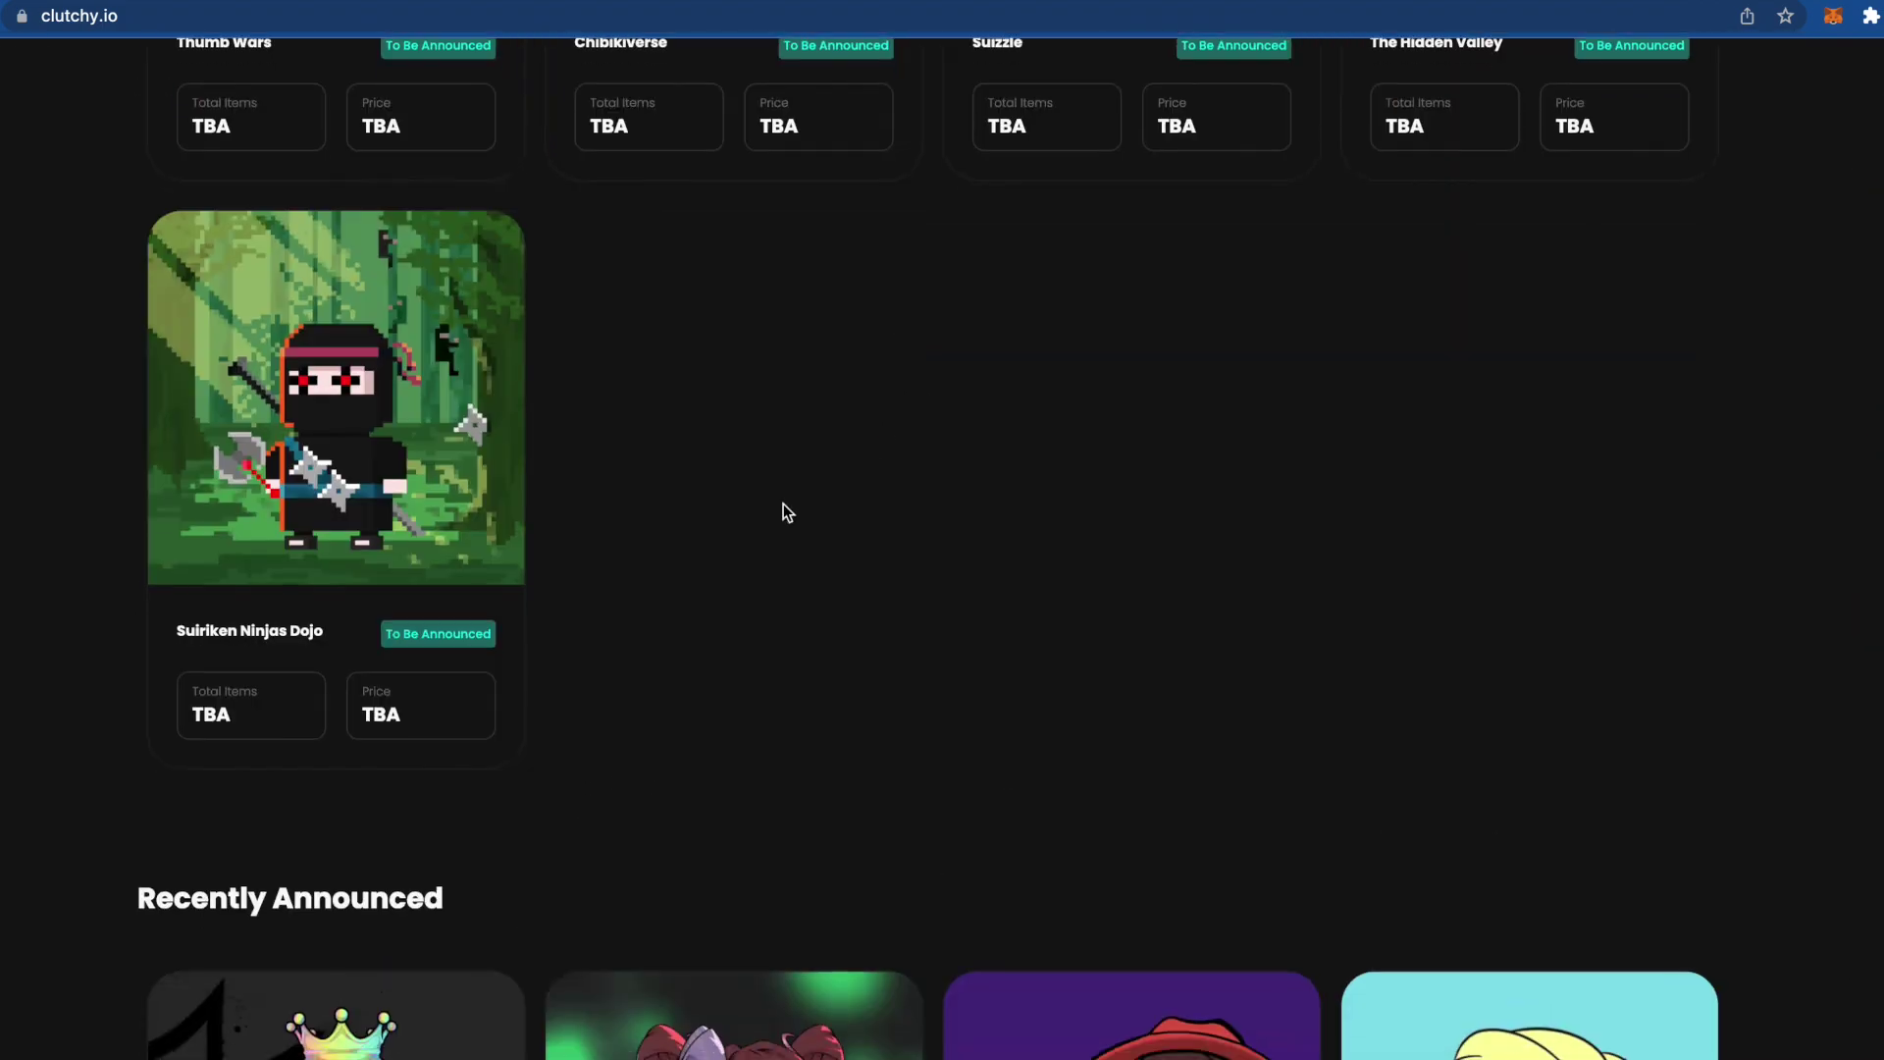
pyautogui.scroll(-10, 1039, 277)
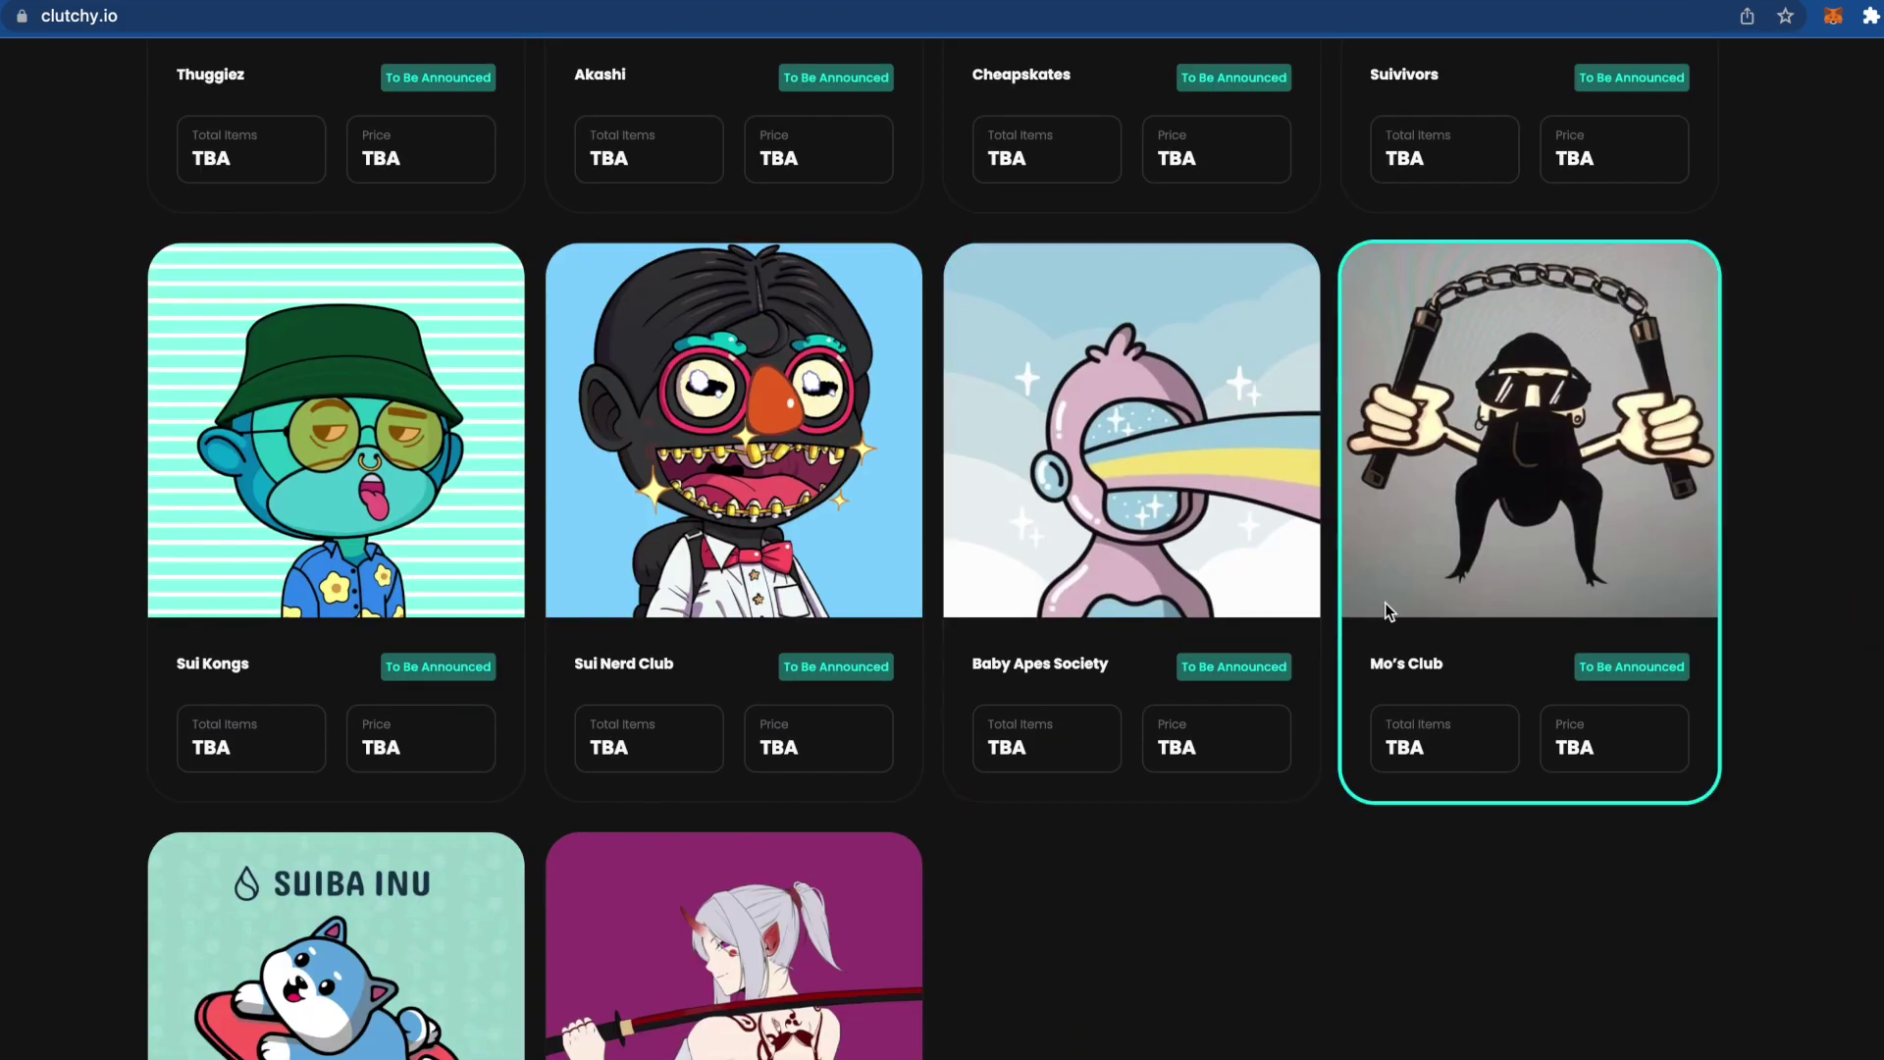
pyautogui.scroll(20, 1070, 677)
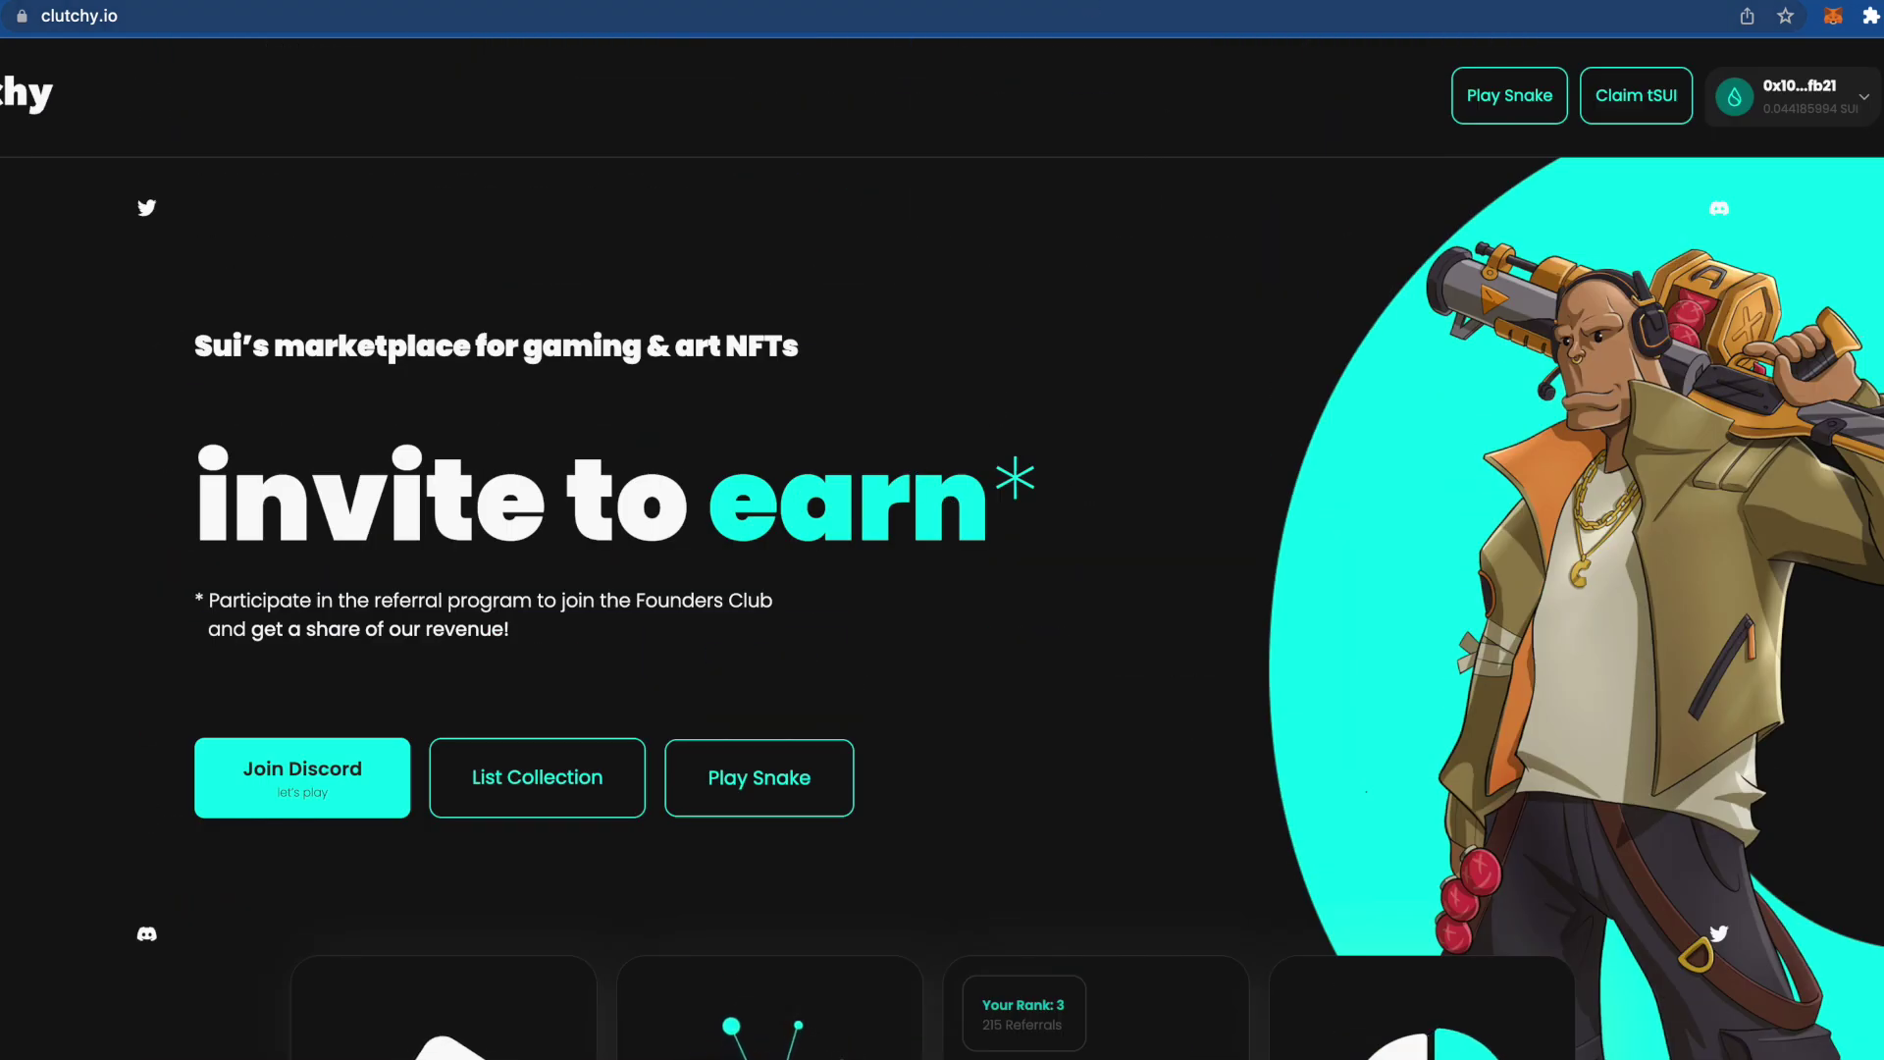
pyautogui.click(1159, 0)
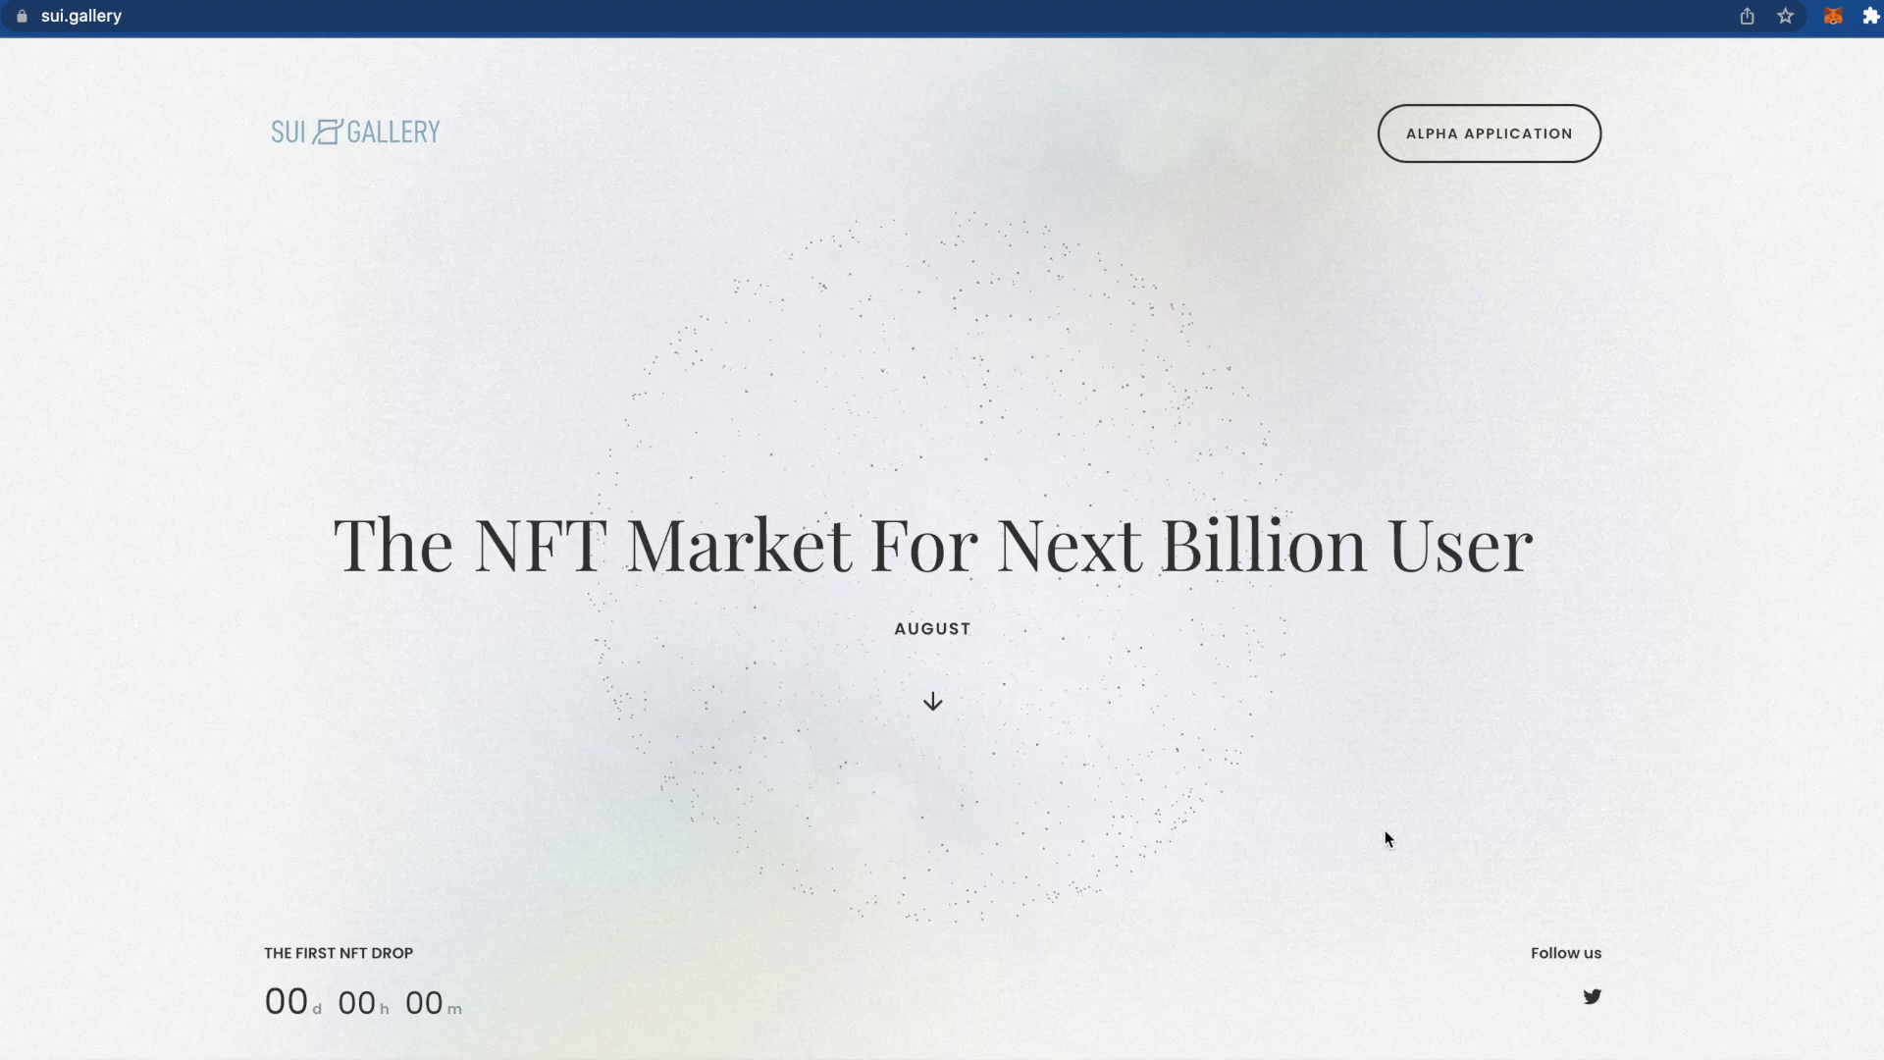
# Step: Select the 'THE FIRST NFT DROP' heading, then move to the already open TopNFT marketplace
pyautogui.tripleClick(484, 977)
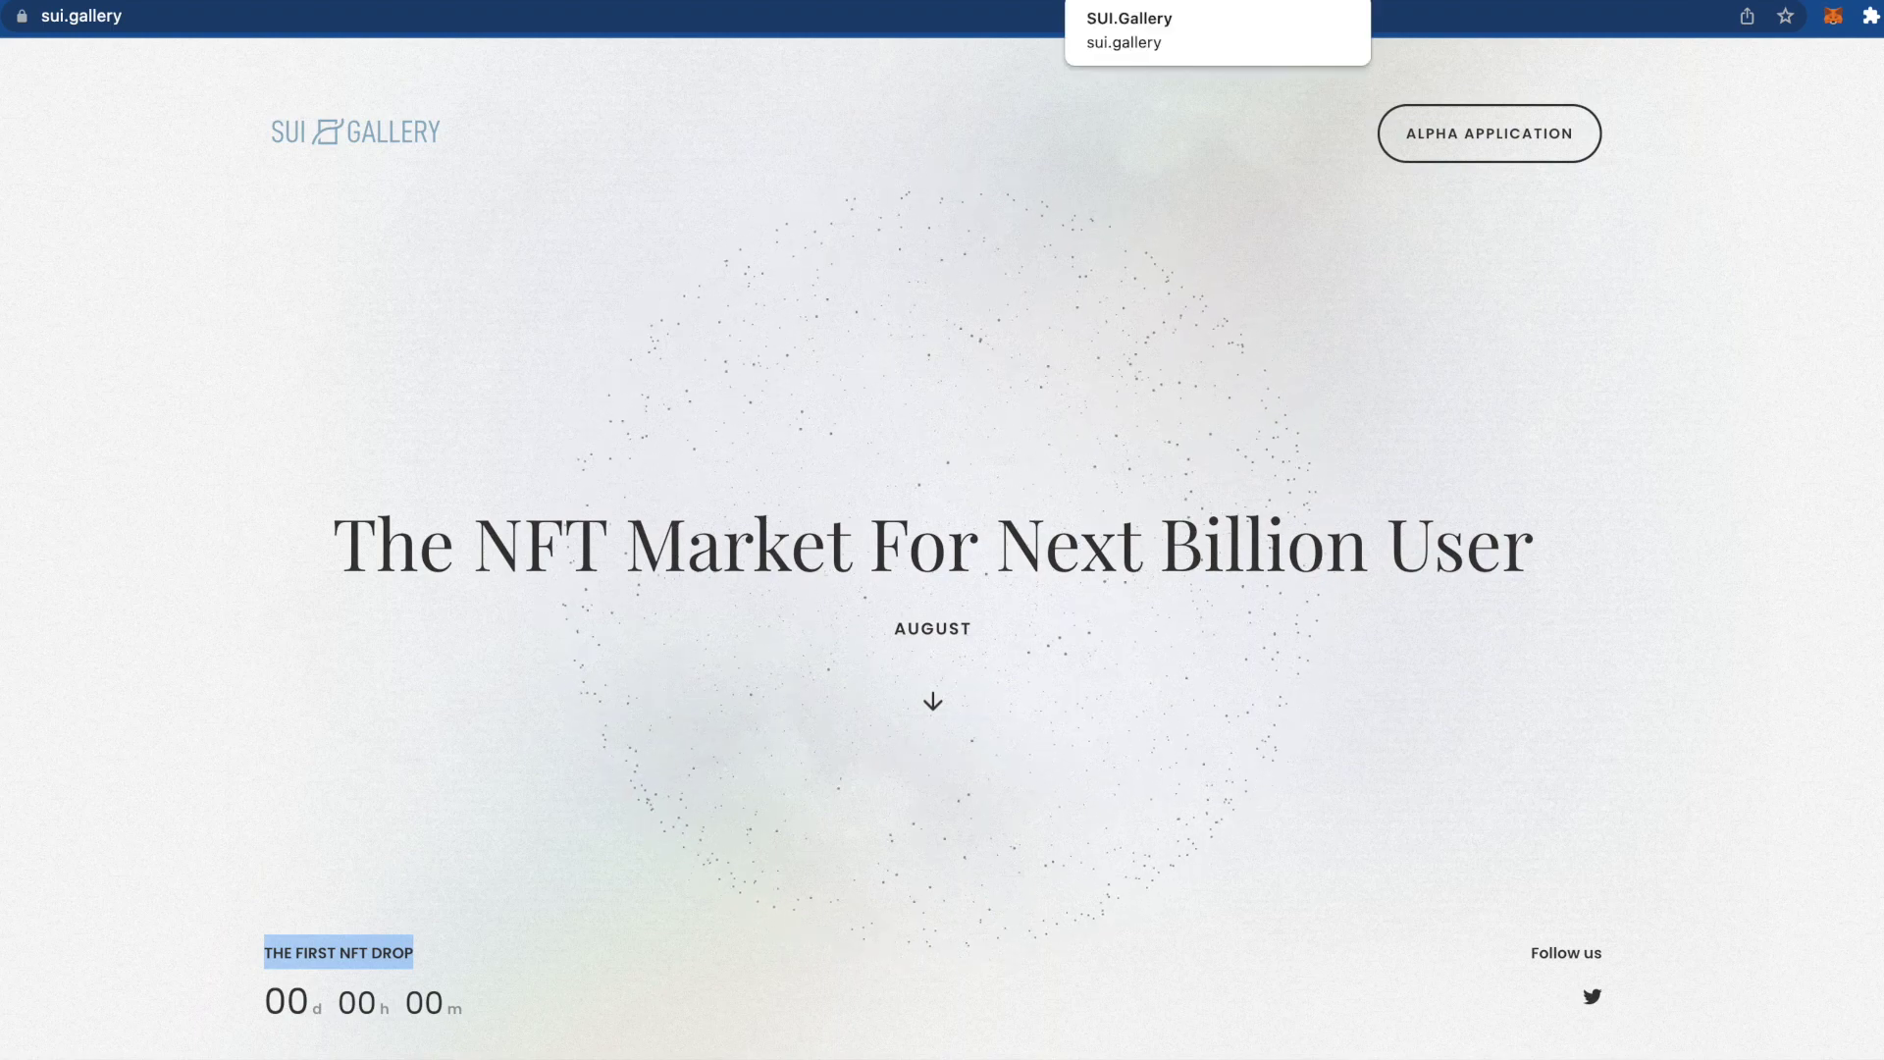
pyautogui.click(1315, 20)
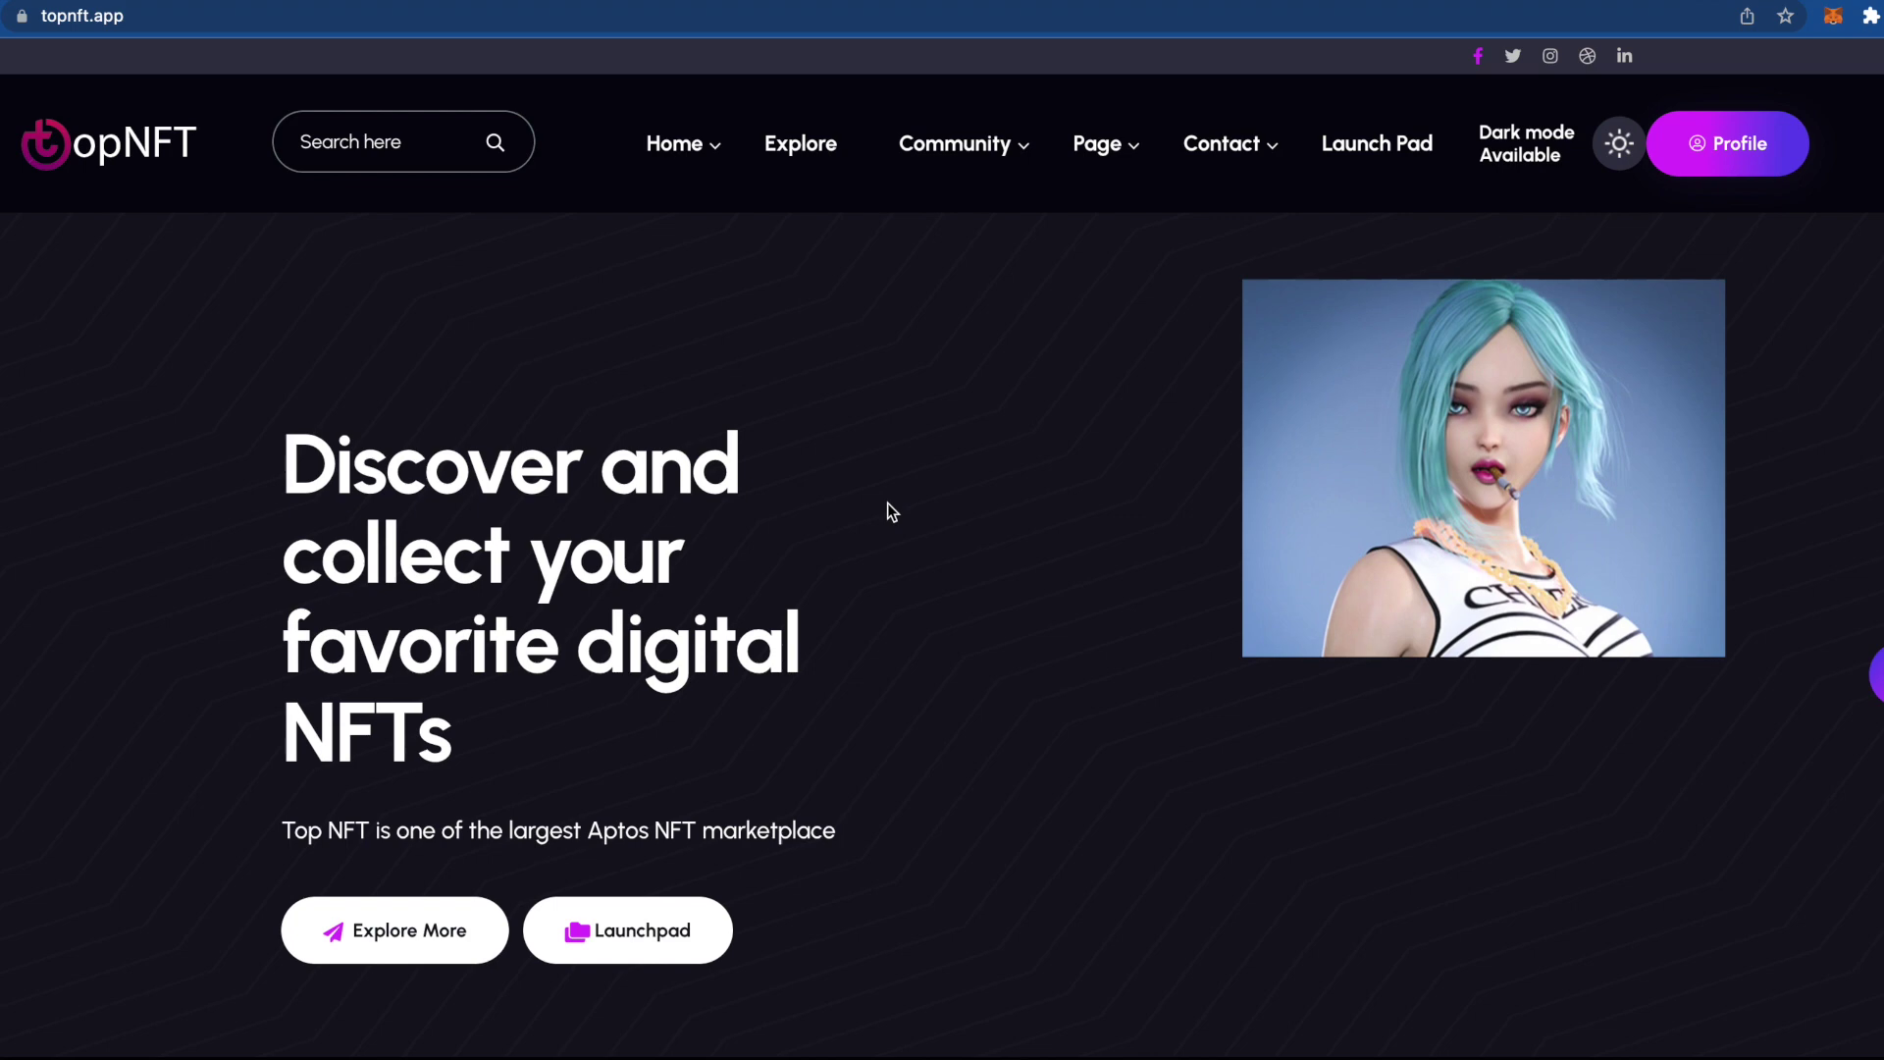
# Step: Browse the TopNFT home page menus, then move on to the Sui Name Service site
pyautogui.scroll(-1, 887, 508)
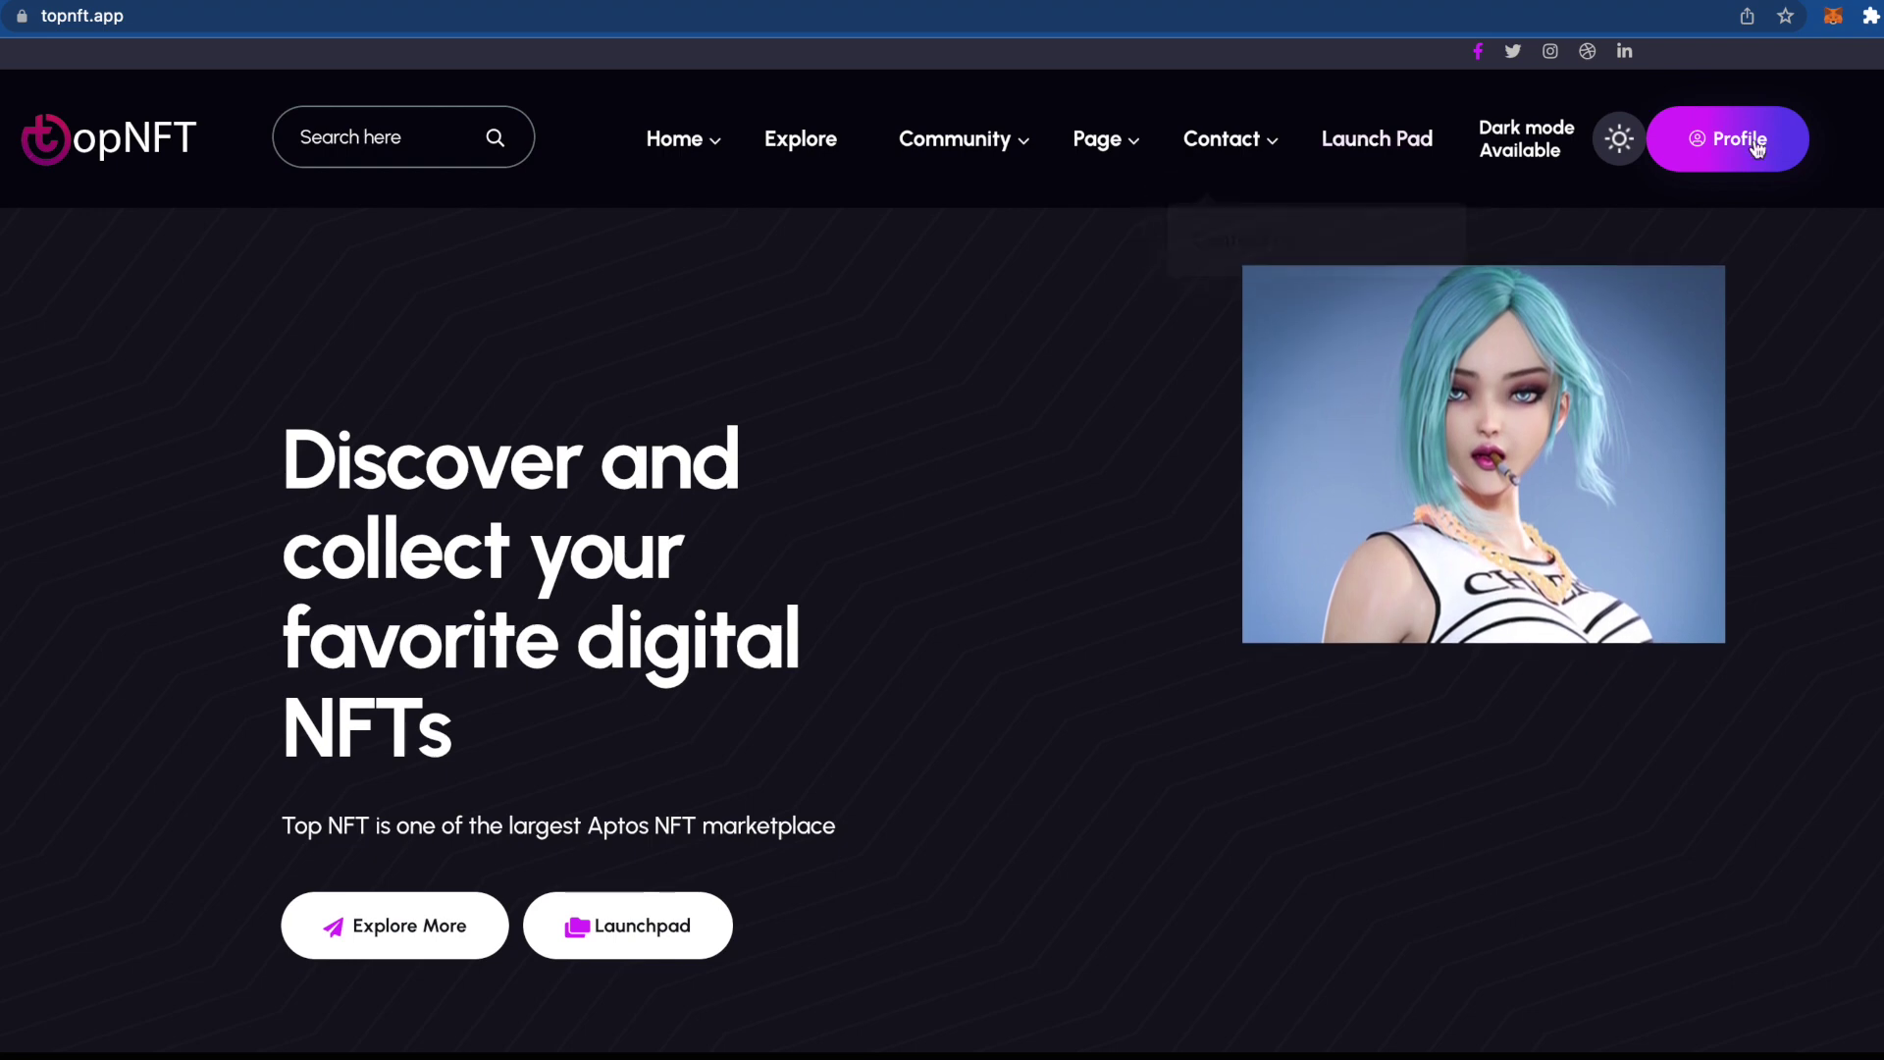
pyautogui.moveTo(1137, 155)
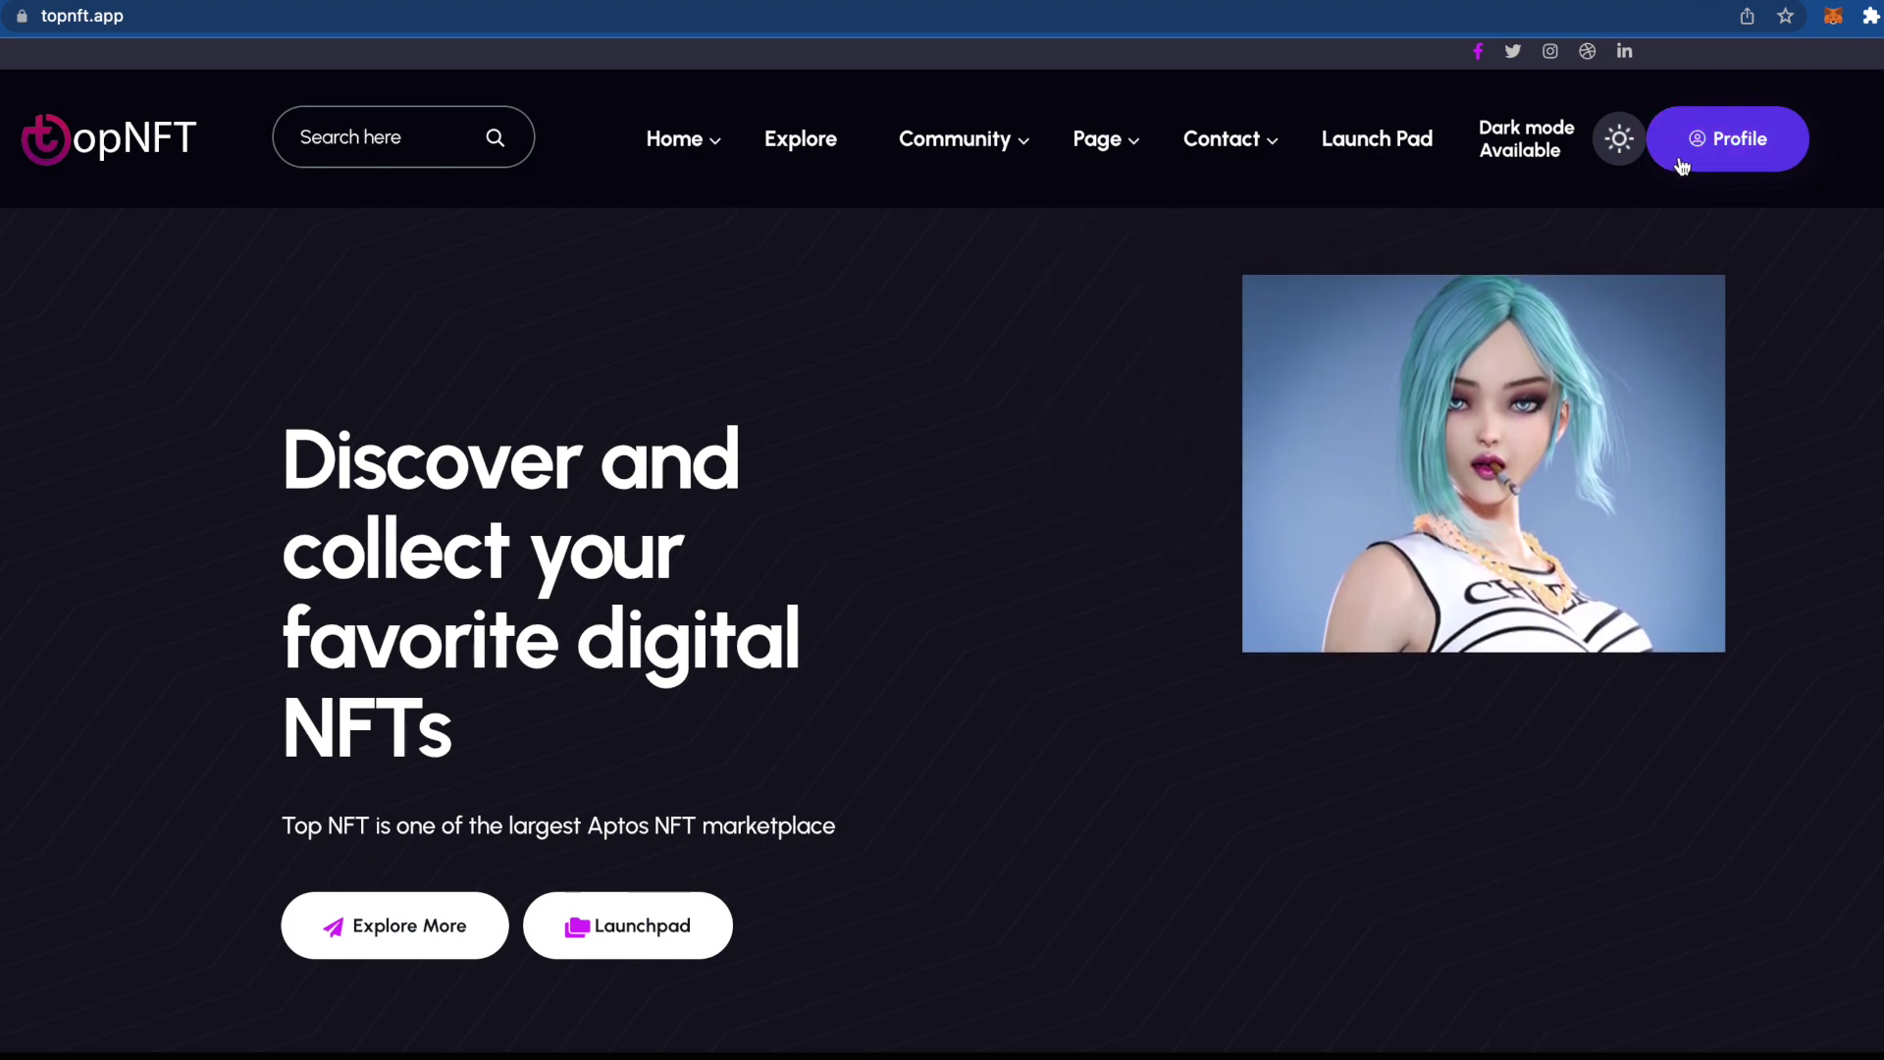
pyautogui.click(1727, 138)
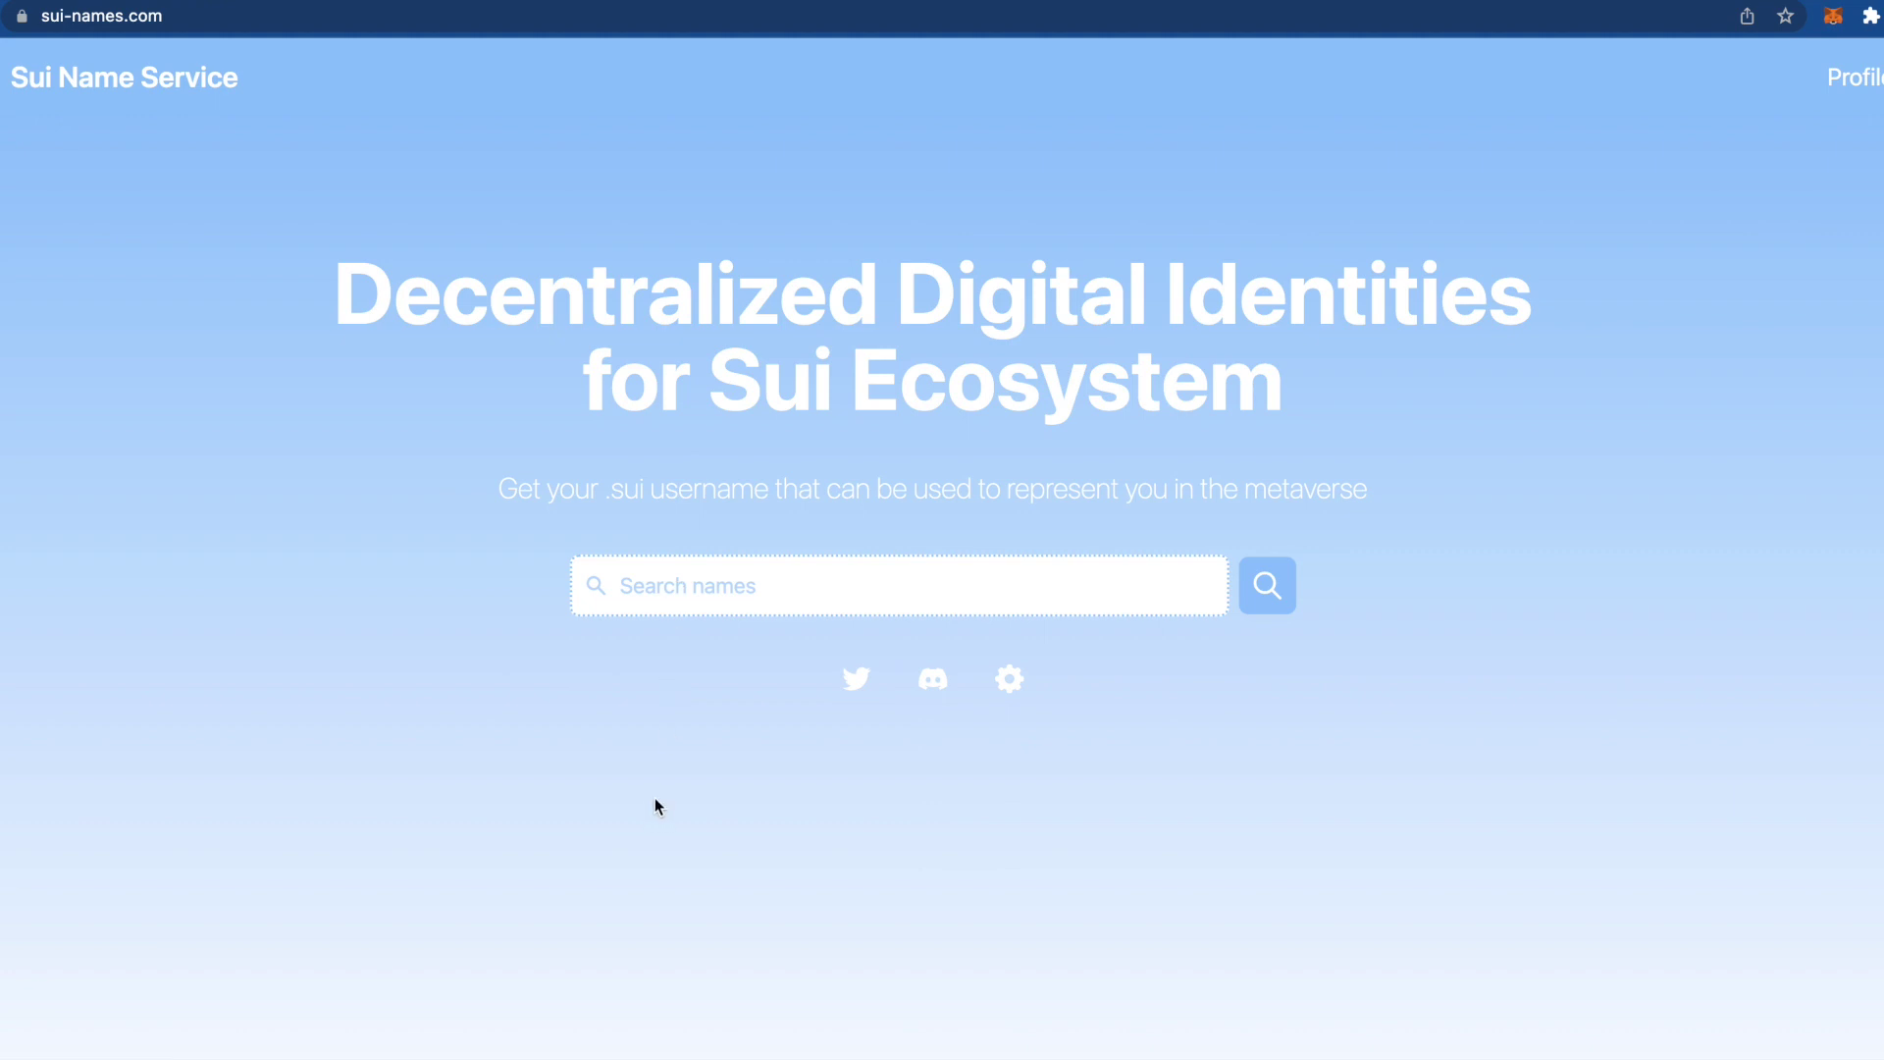
# Step: Search for 'nike' and select part of the nike.sui card's linked address
pyautogui.click(704, 601)
pyautogui.write('nike')
pyautogui.click(1294, 594)
pyautogui.scroll(-2, 931, 751)
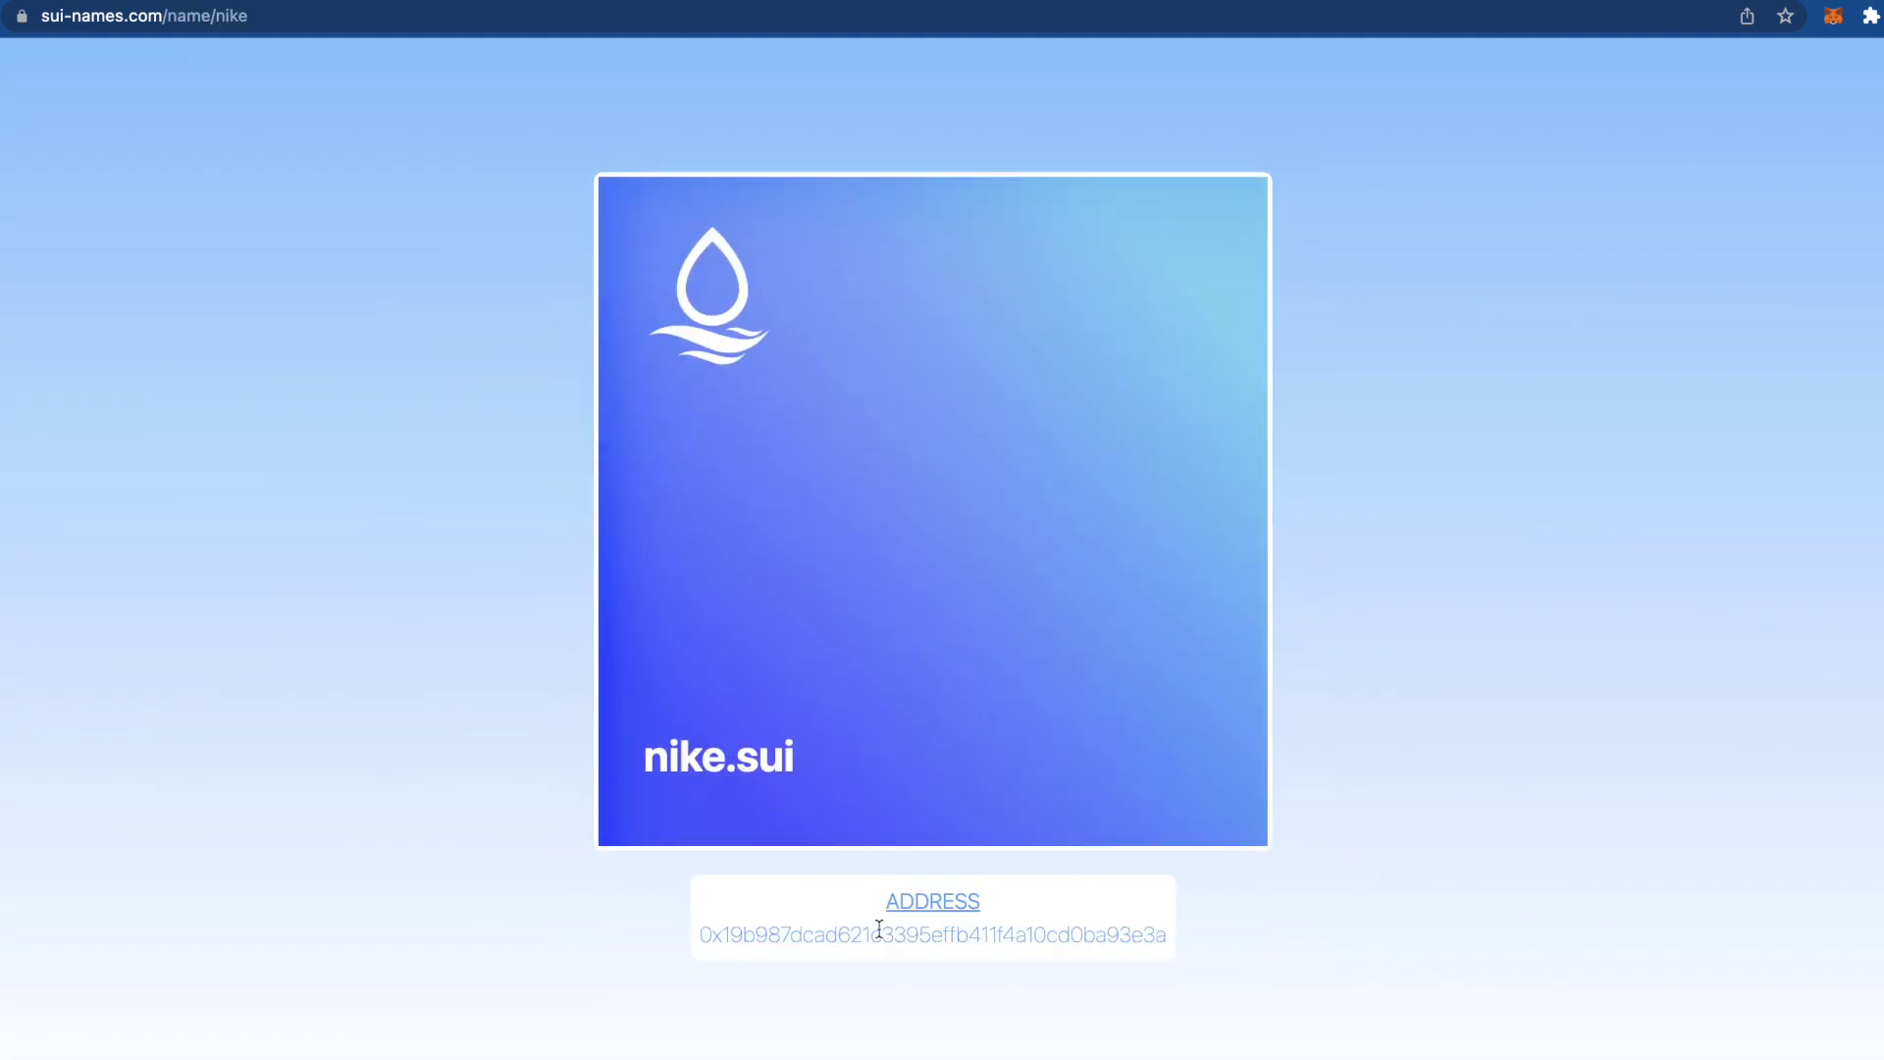
pyautogui.moveTo(781, 934); pyautogui.dragTo(1098, 934)
pyautogui.click(1469, 816)
# Step: Like and retweet the SuiPad launchpad tweet
pyautogui.click(1410, 6)
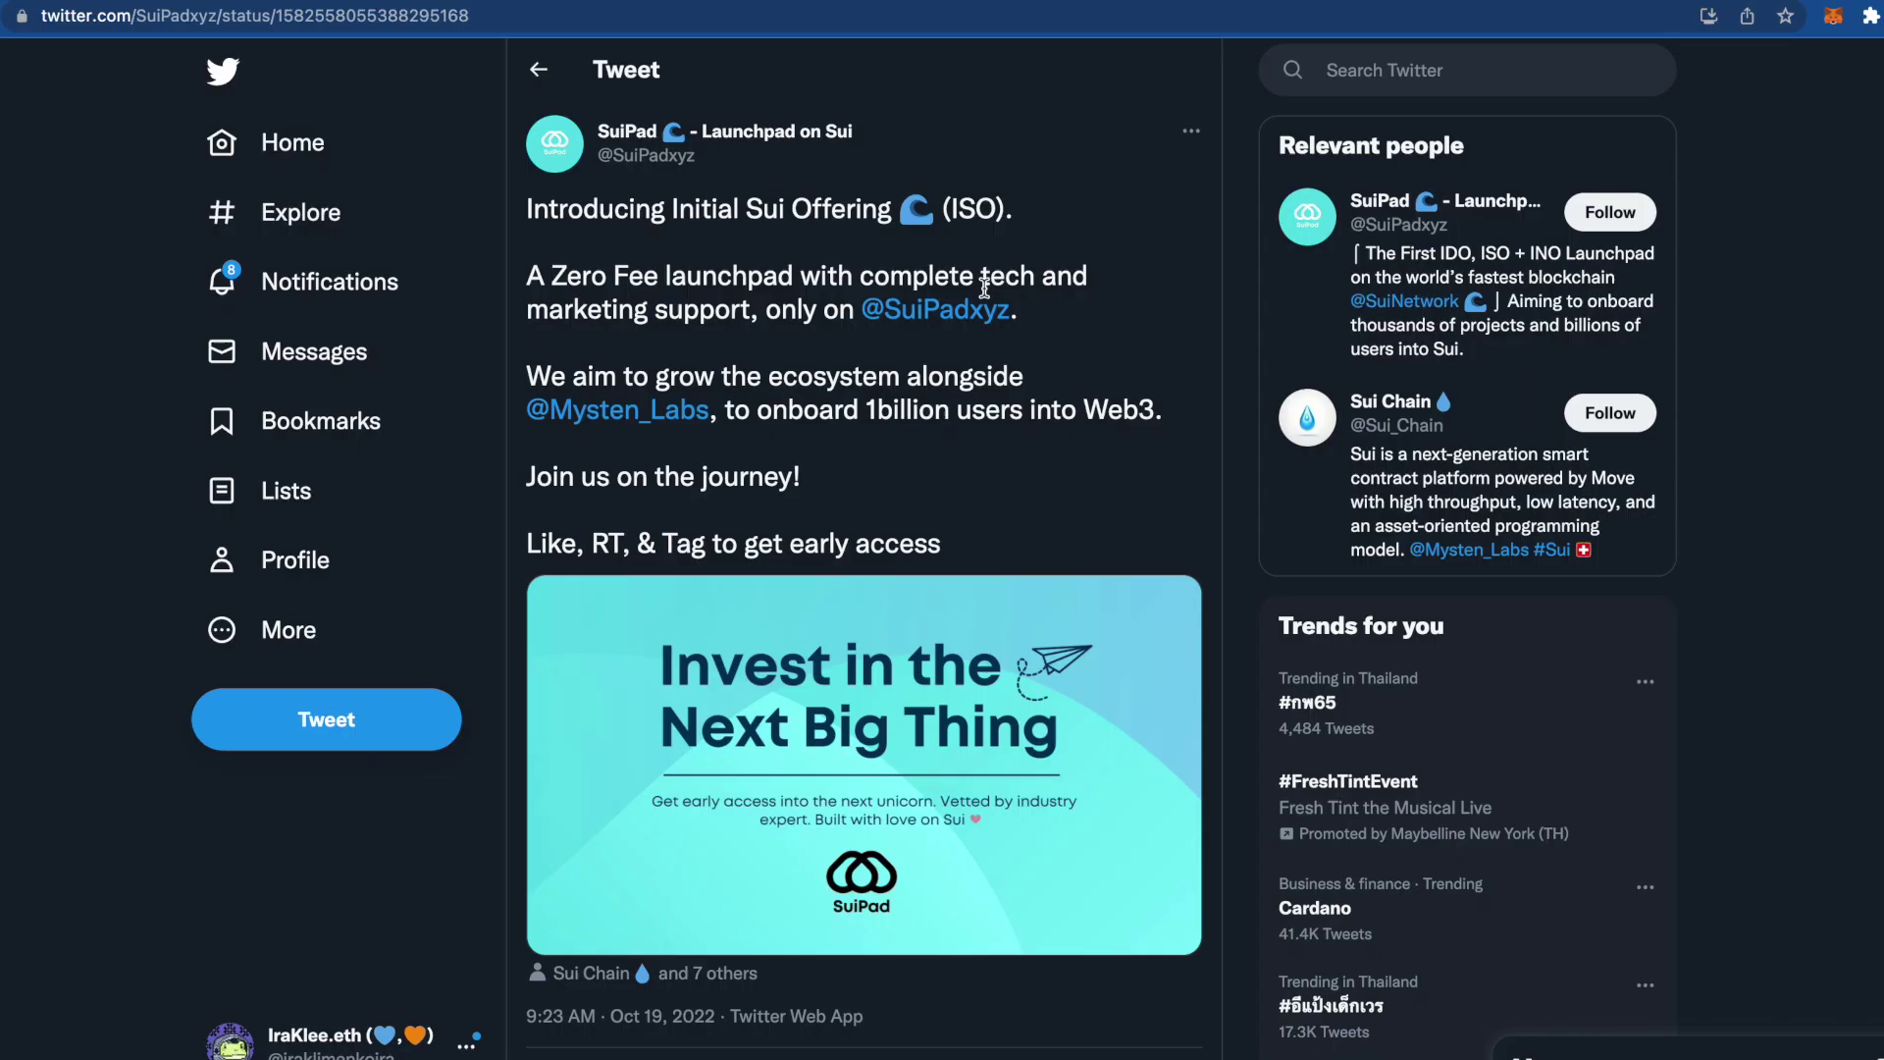
pyautogui.moveTo(639, 160)
pyautogui.scroll(-2, 844, 444)
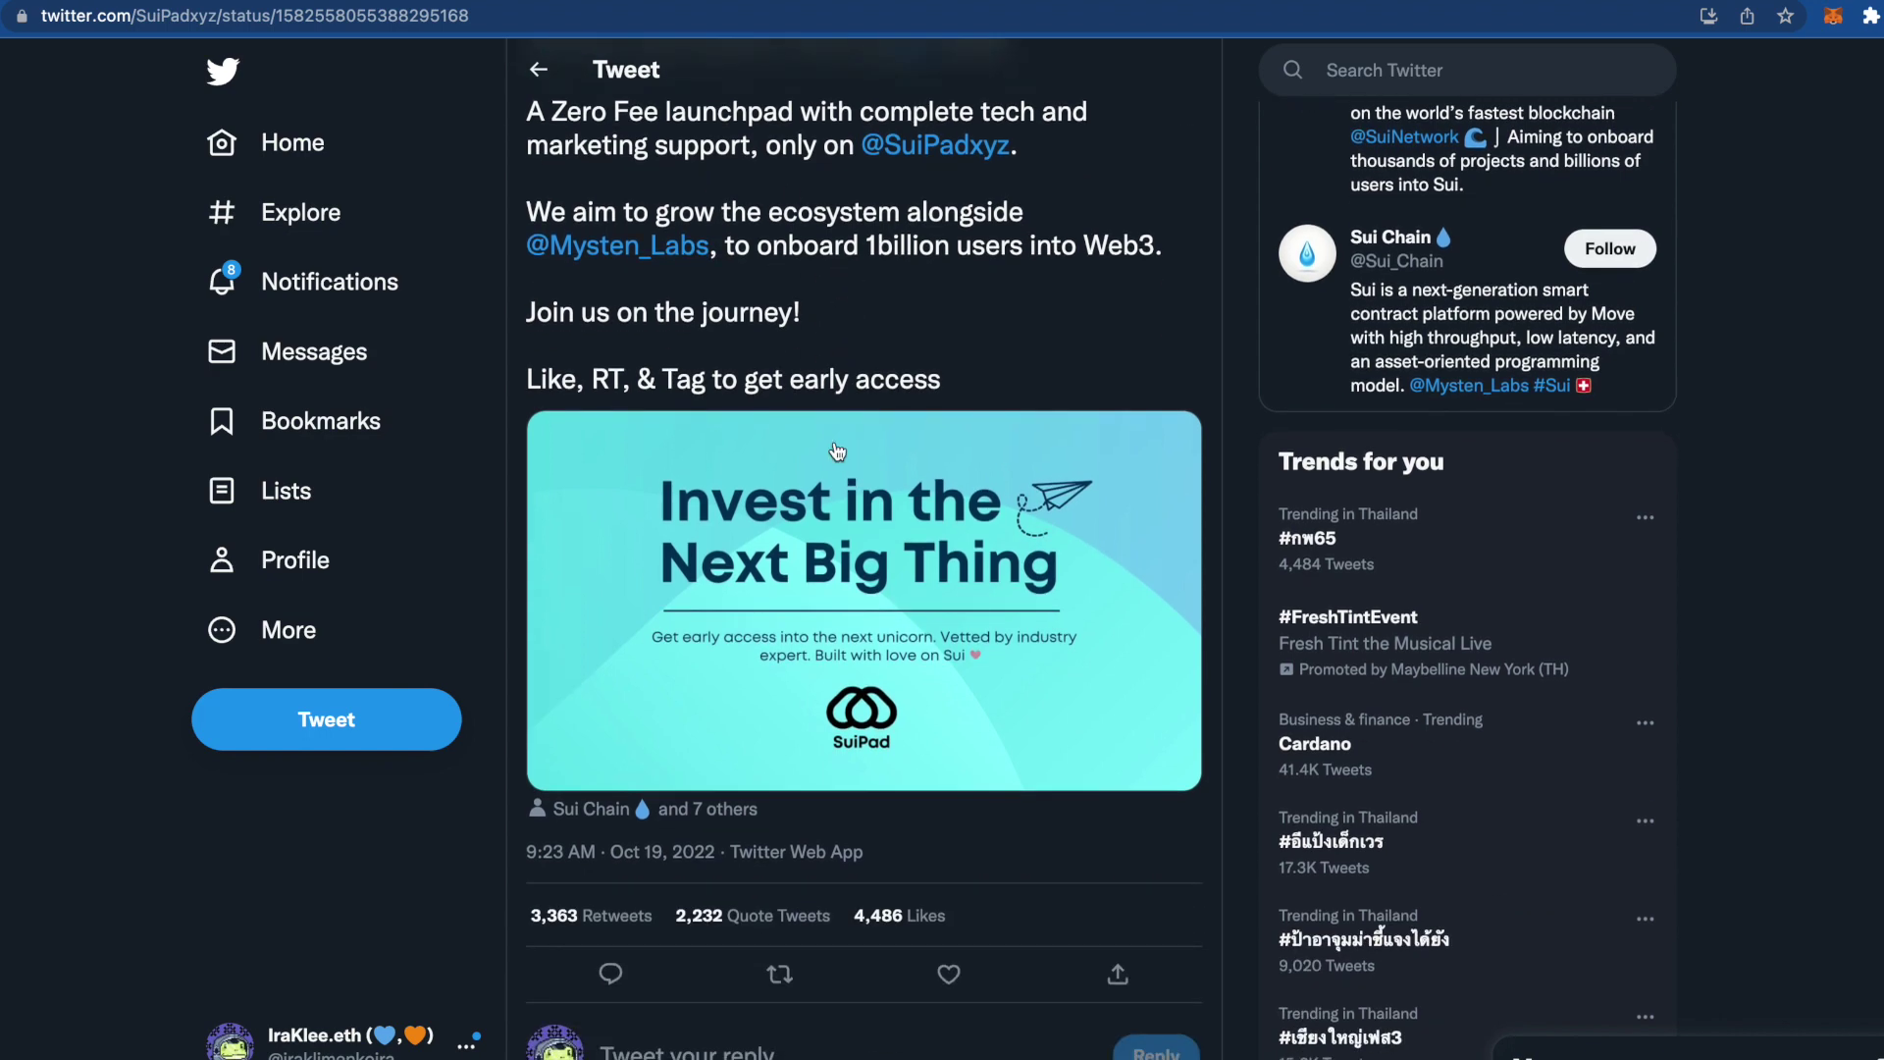
pyautogui.scroll(-3, 837, 451)
pyautogui.click(948, 633)
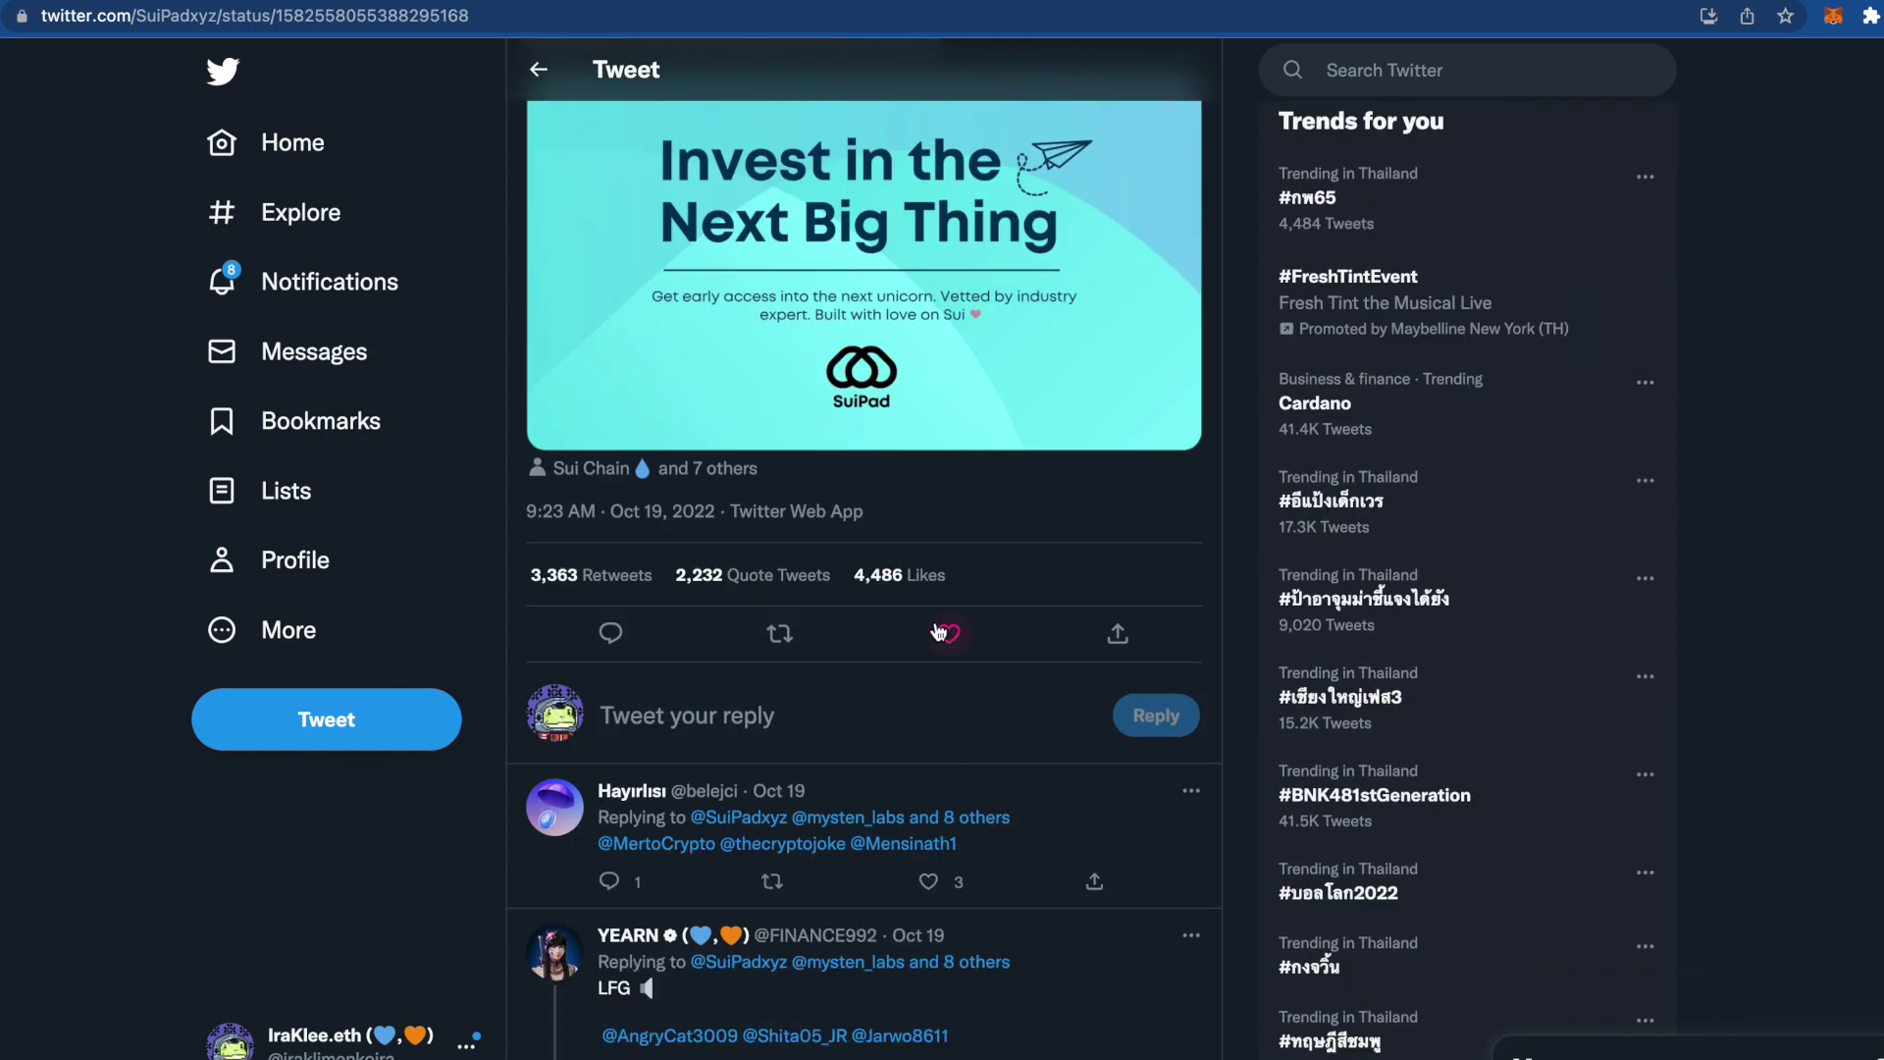
pyautogui.click(786, 643)
pyautogui.click(702, 643)
# Step: Reply to the SuiPad tweet with 'Let' gooooo'
pyautogui.click(695, 713)
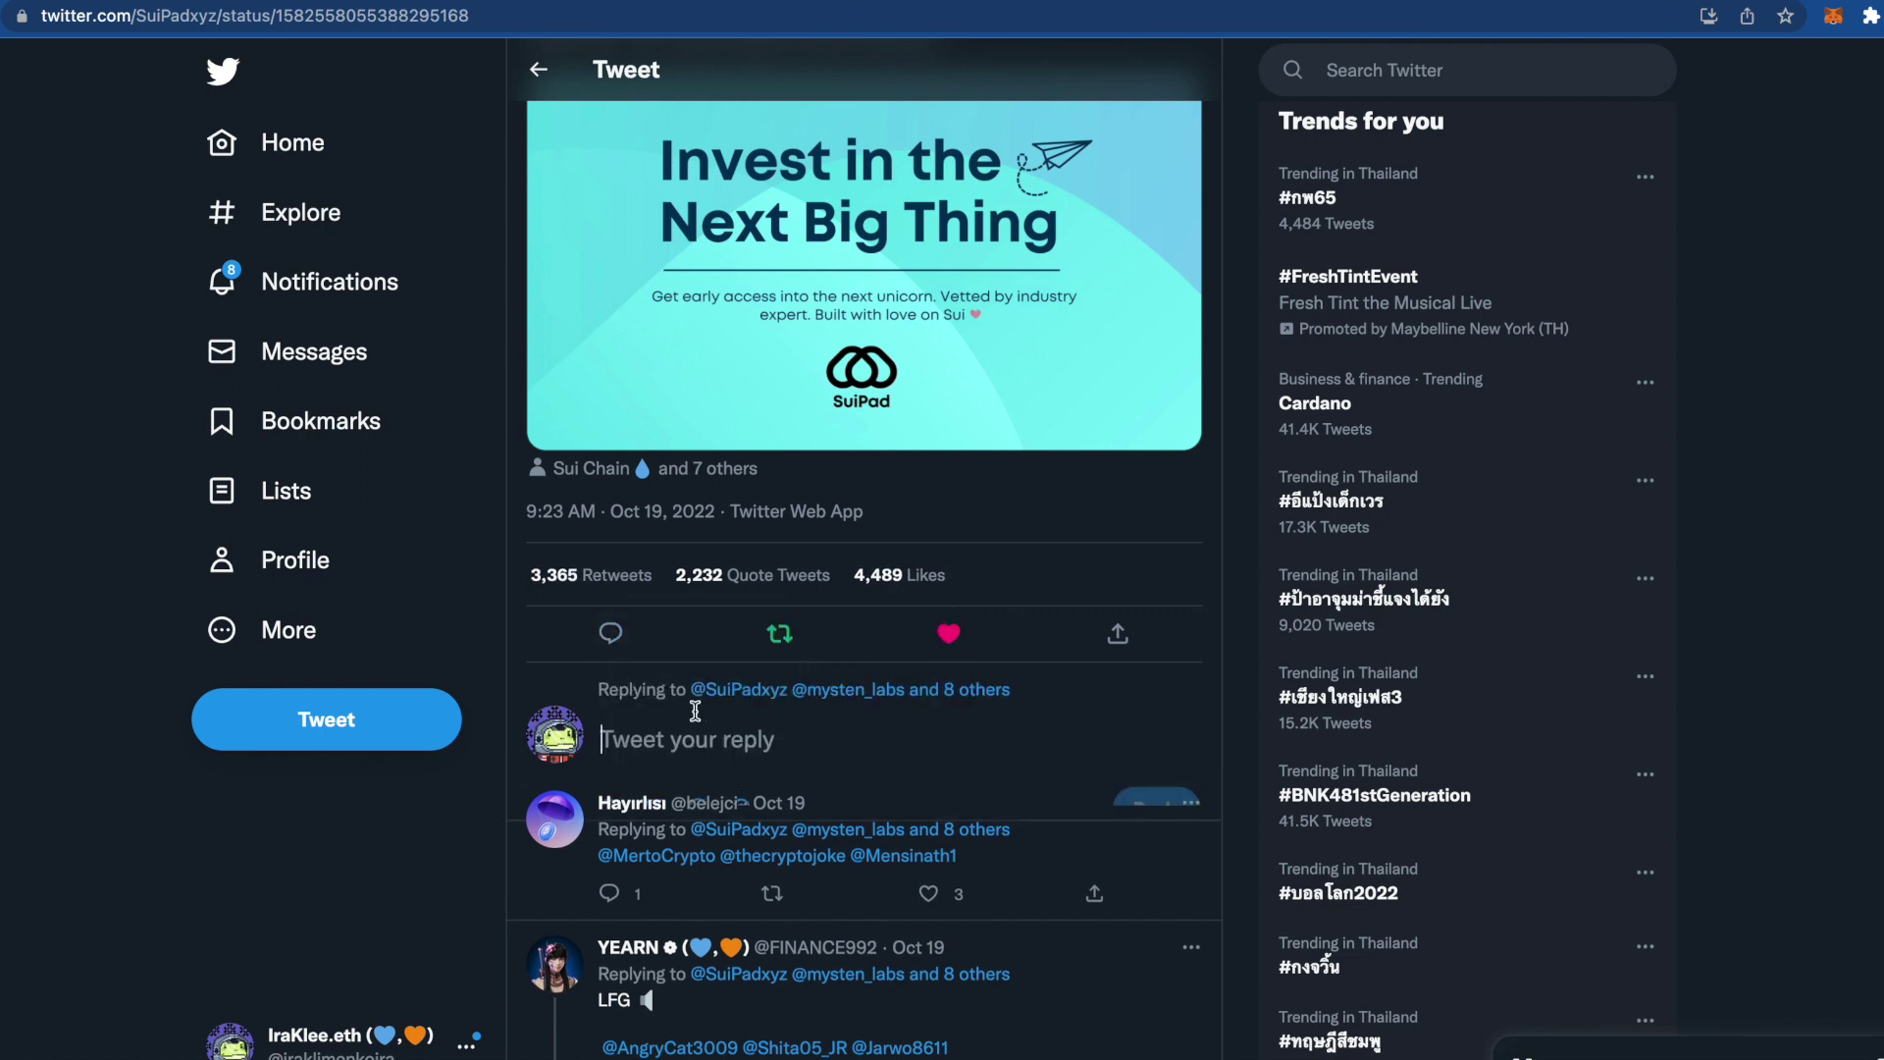
pyautogui.write('Let')
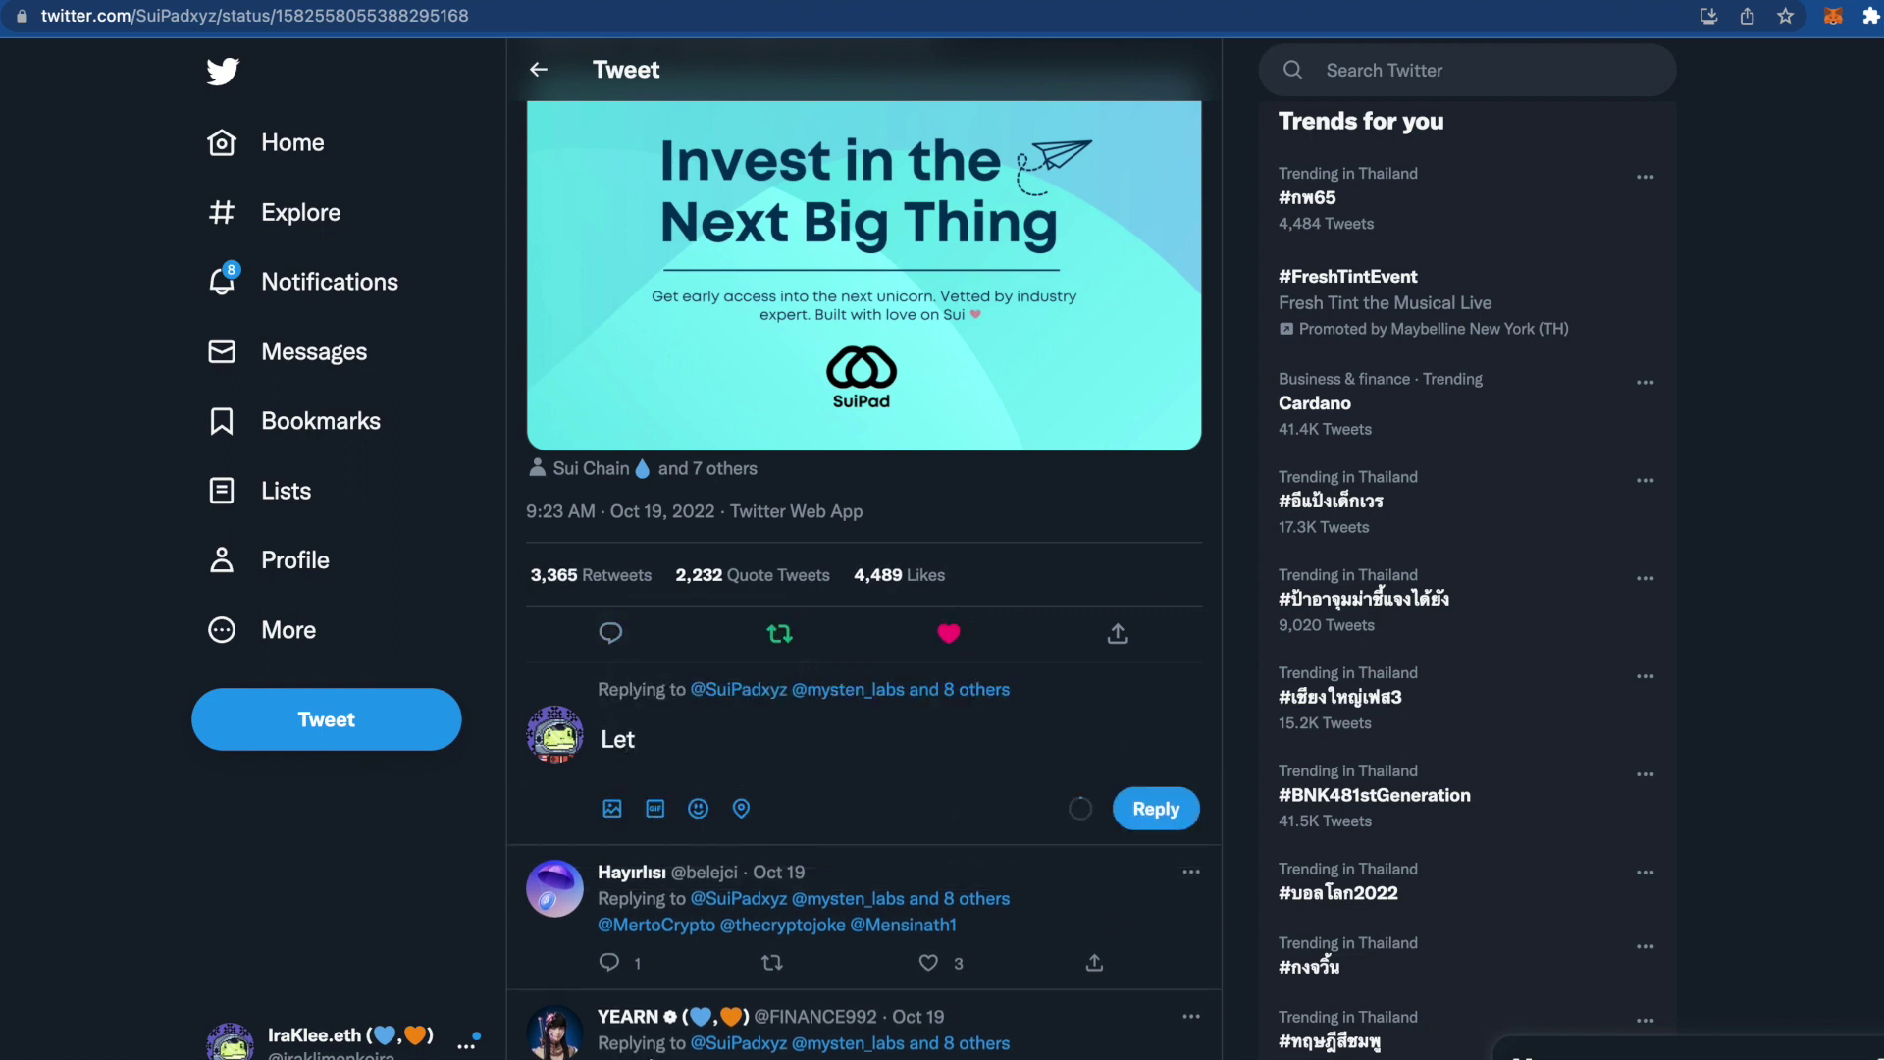
pyautogui.write("' gooooo")
pyautogui.click(1168, 812)
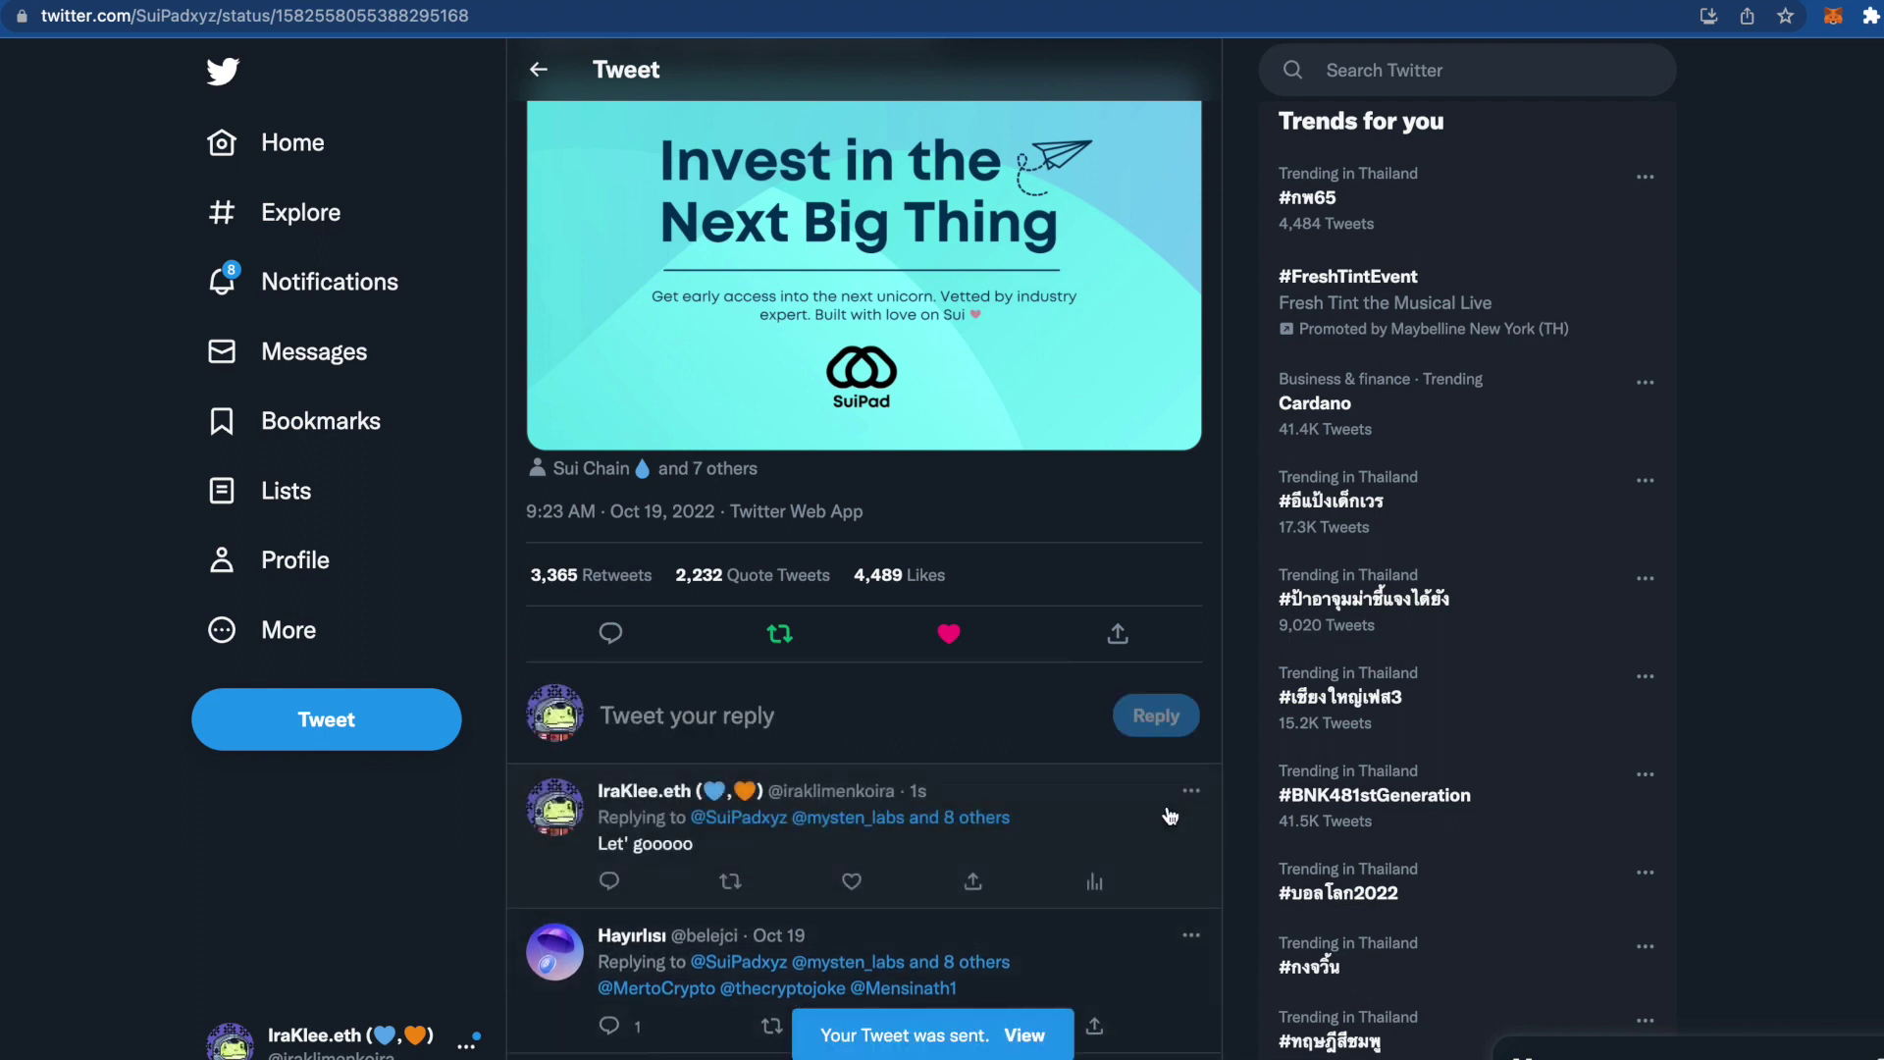
# Step: Follow the SuiPad account from its name's hover card
pyautogui.scroll(5, 1170, 816)
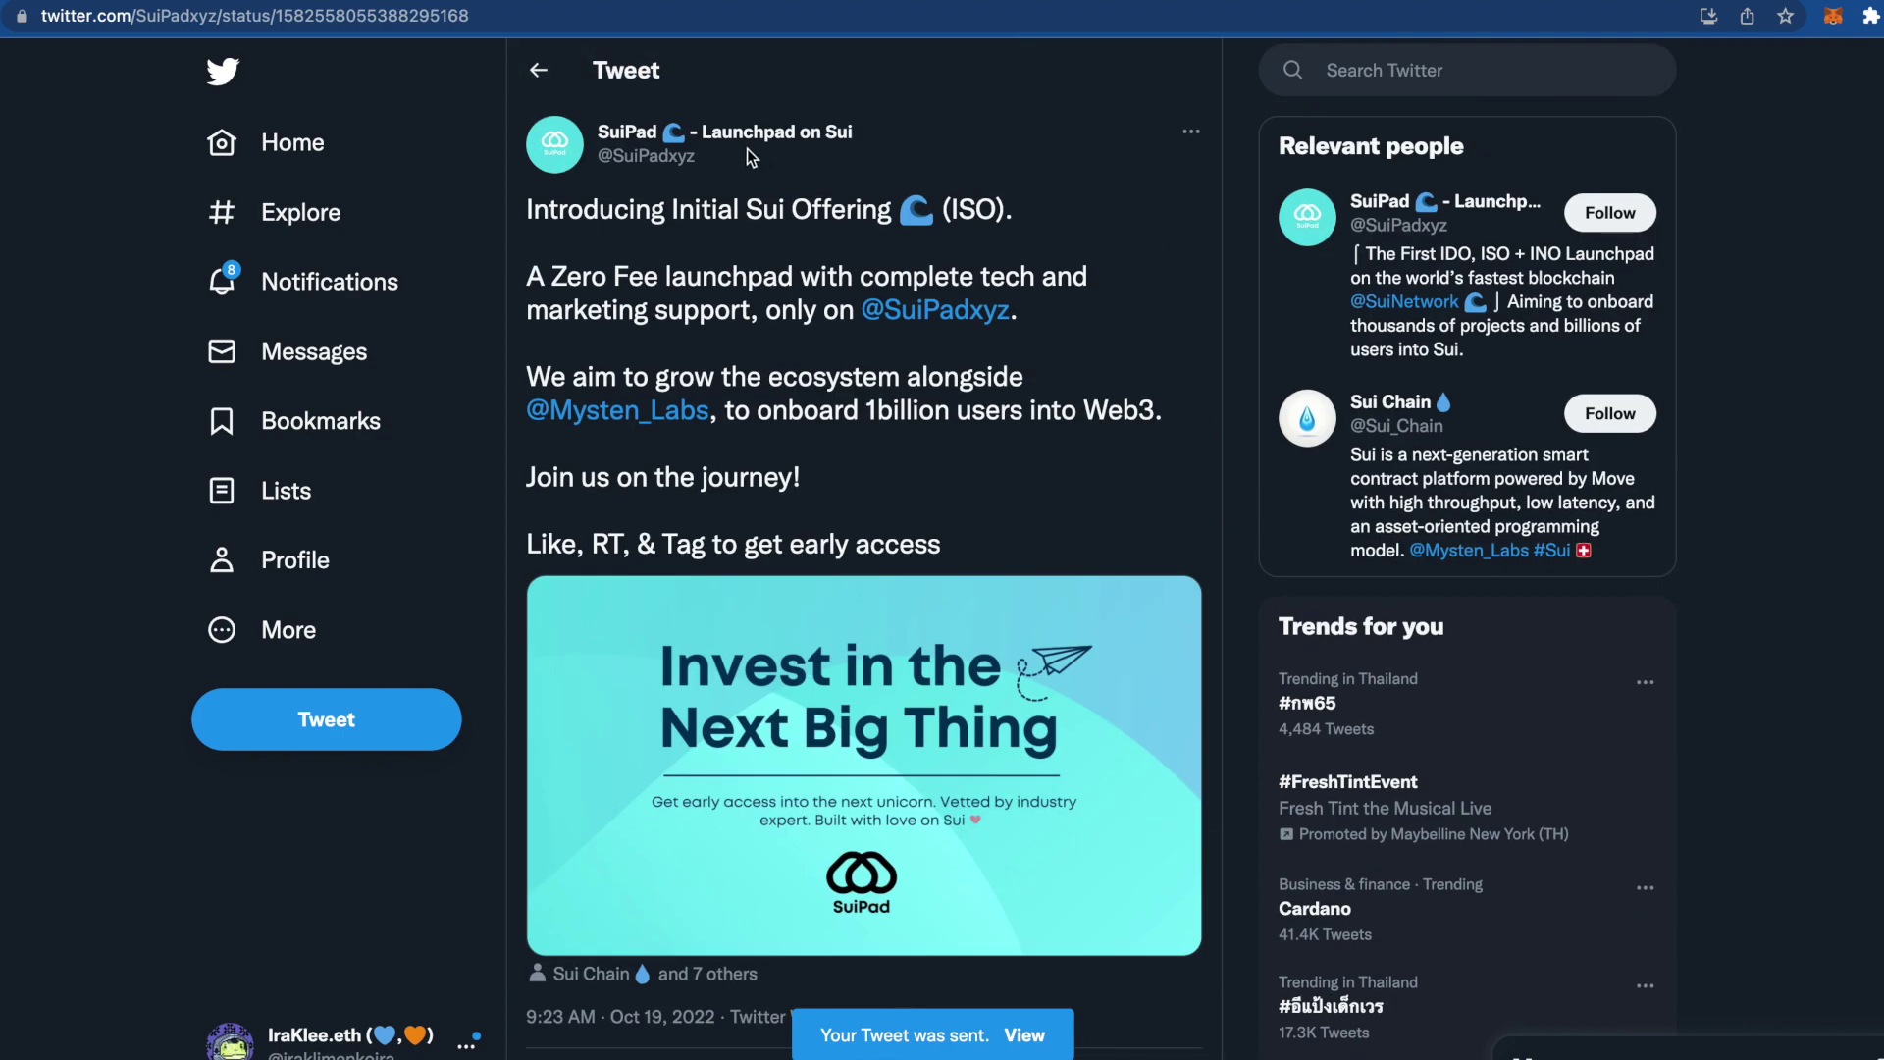
pyautogui.moveTo(761, 147)
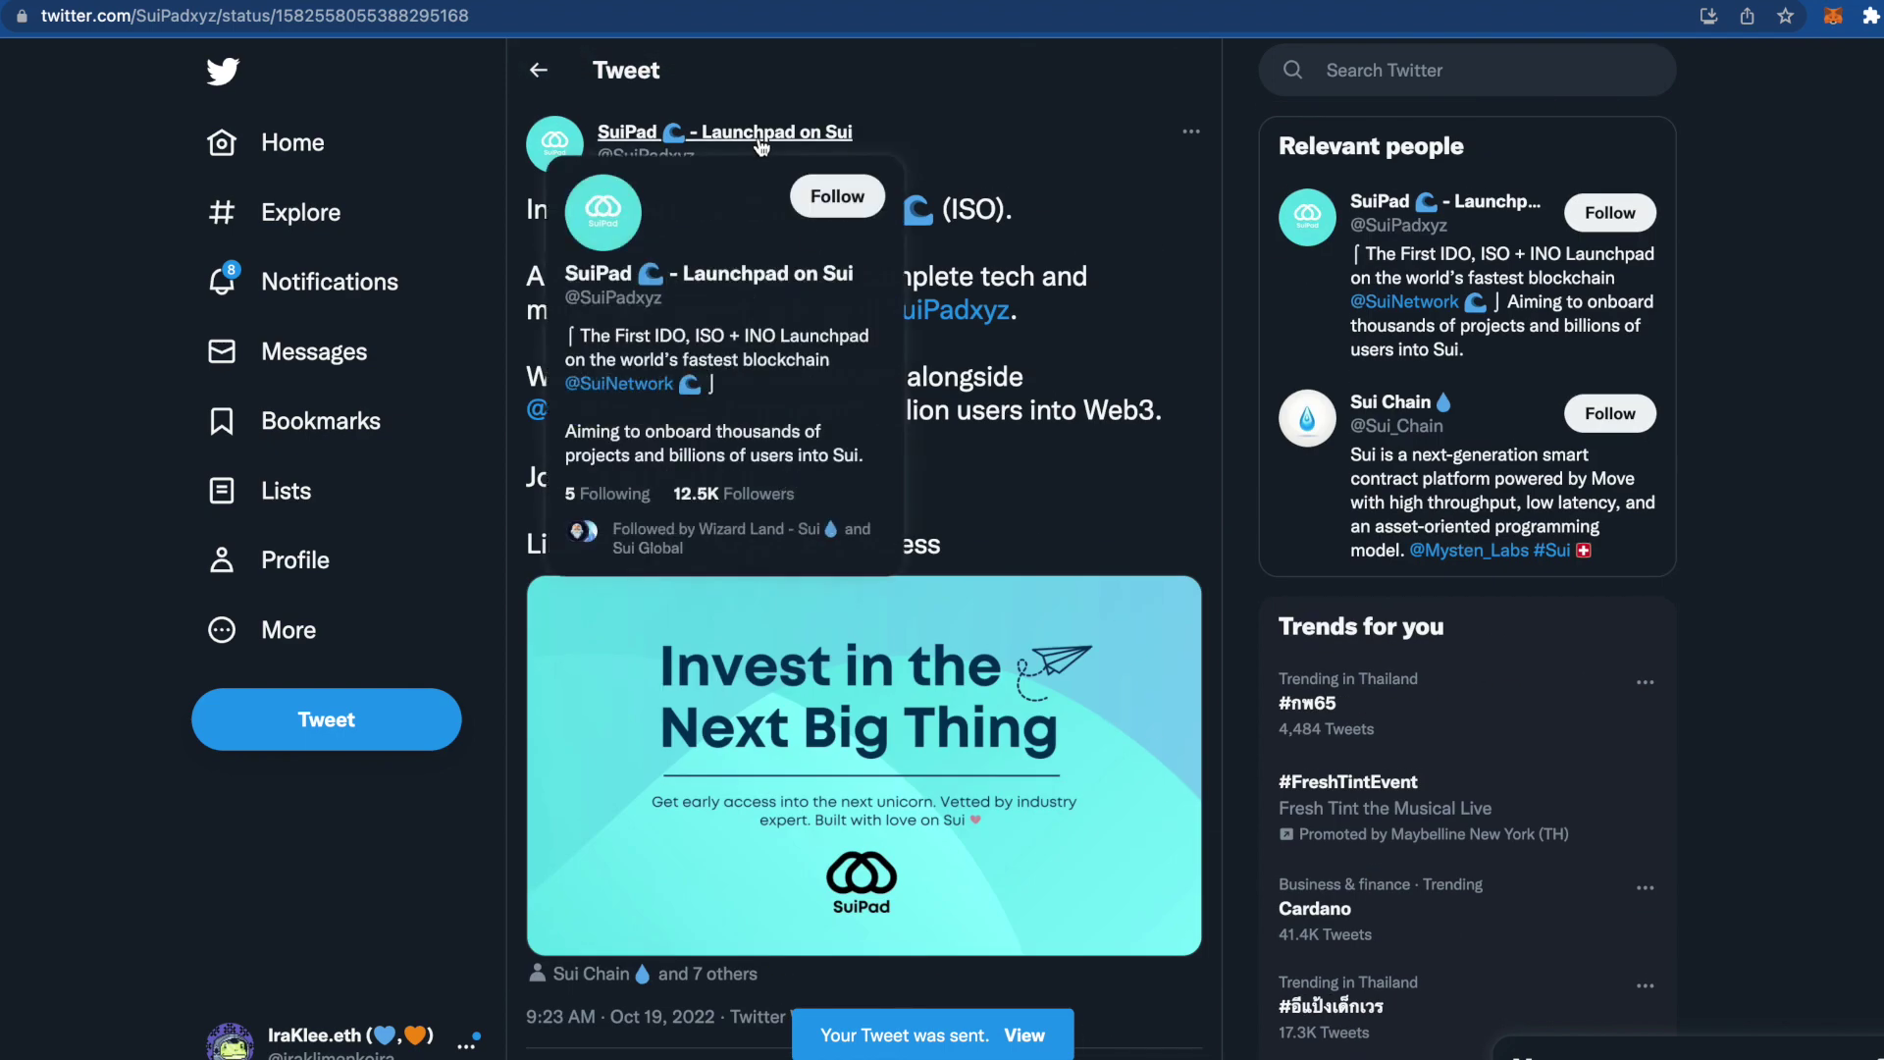
pyautogui.click(835, 195)
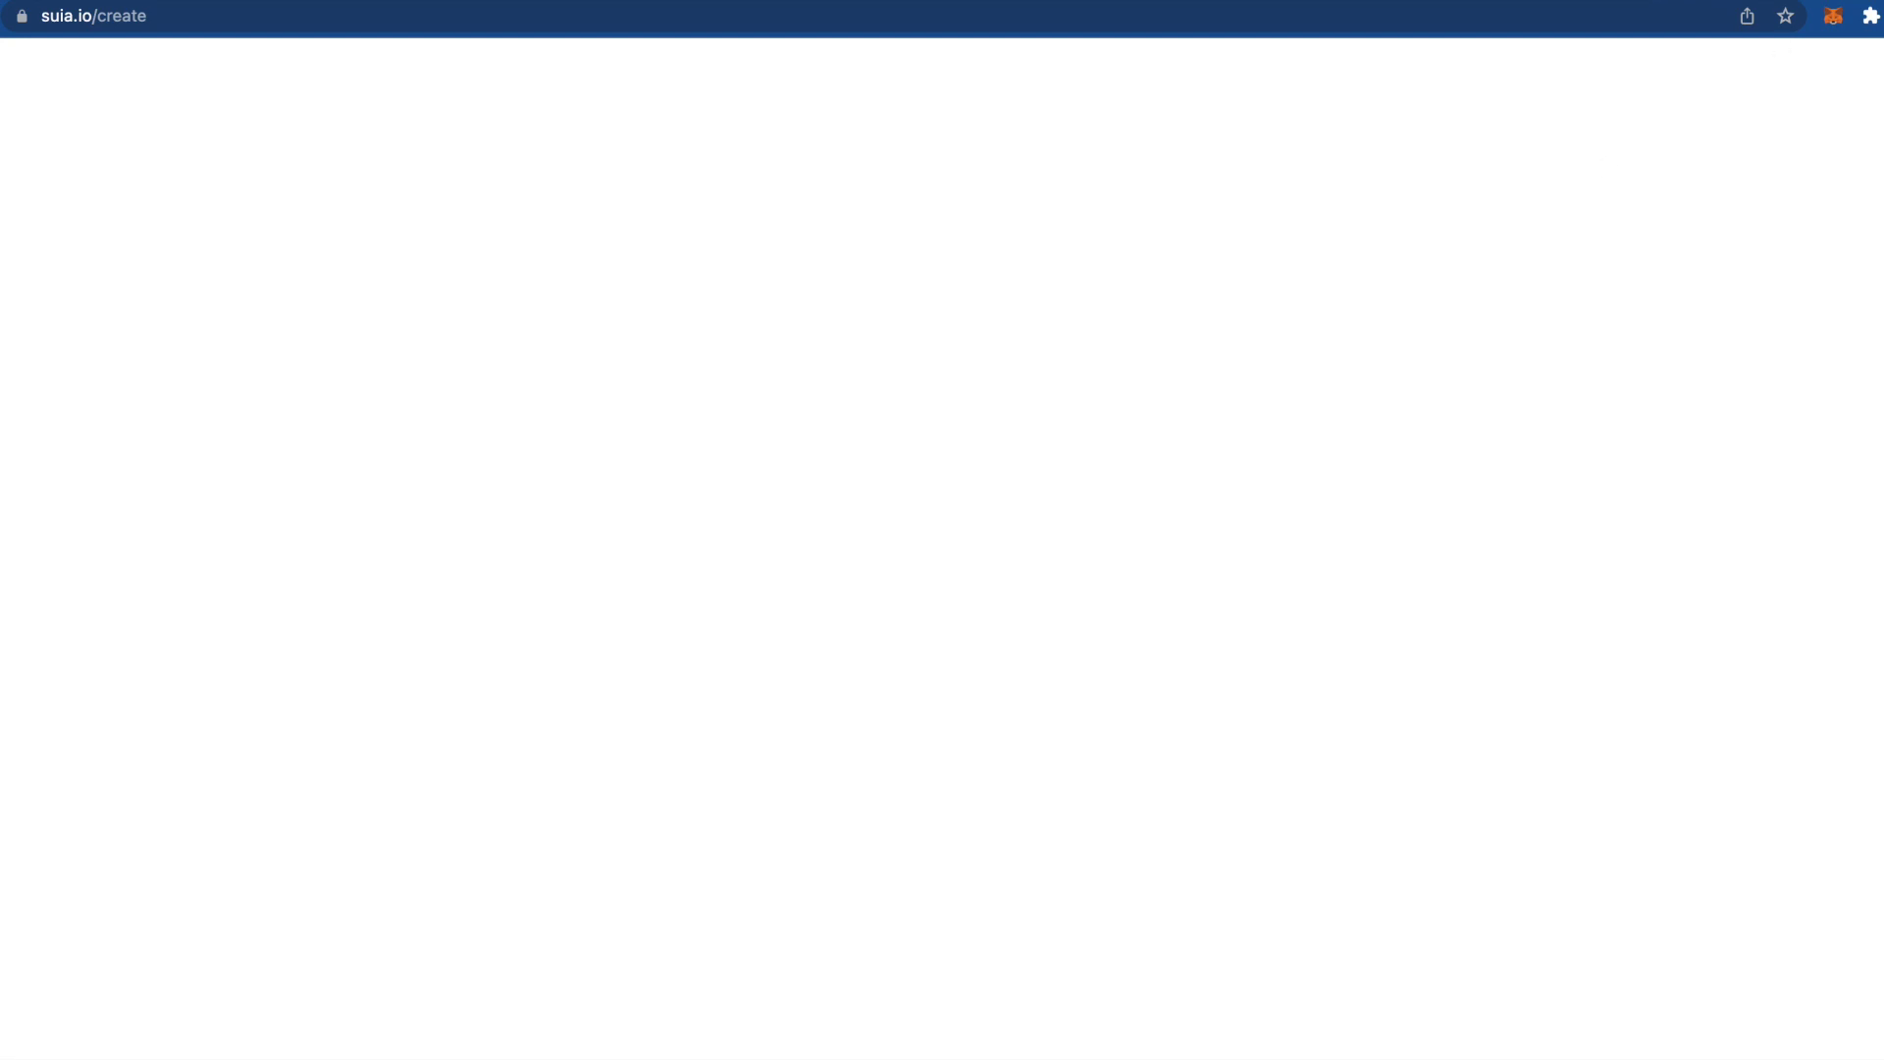
# Step: On Portal Bridge's transfer page, browse the source chain list and keep Solana
pyautogui.click(1610, 8)
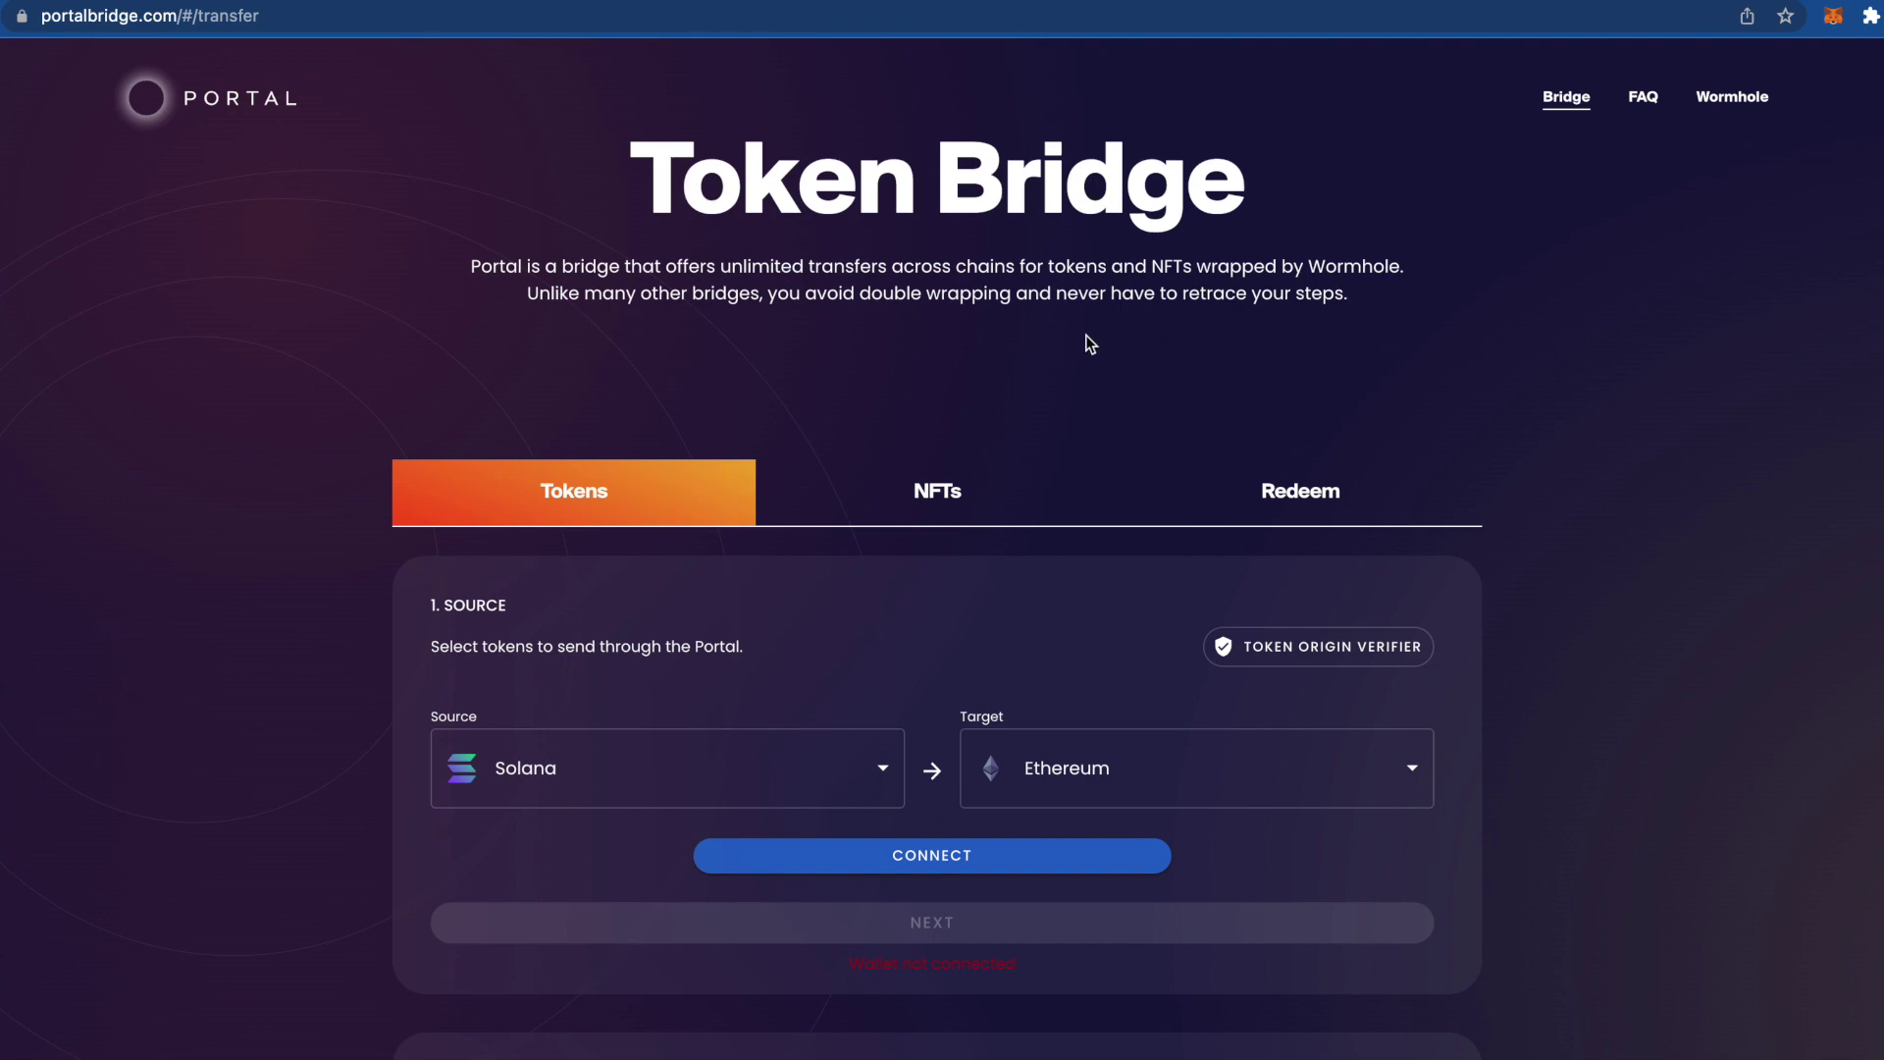
pyautogui.scroll(-2, 913, 430)
pyautogui.click(858, 552)
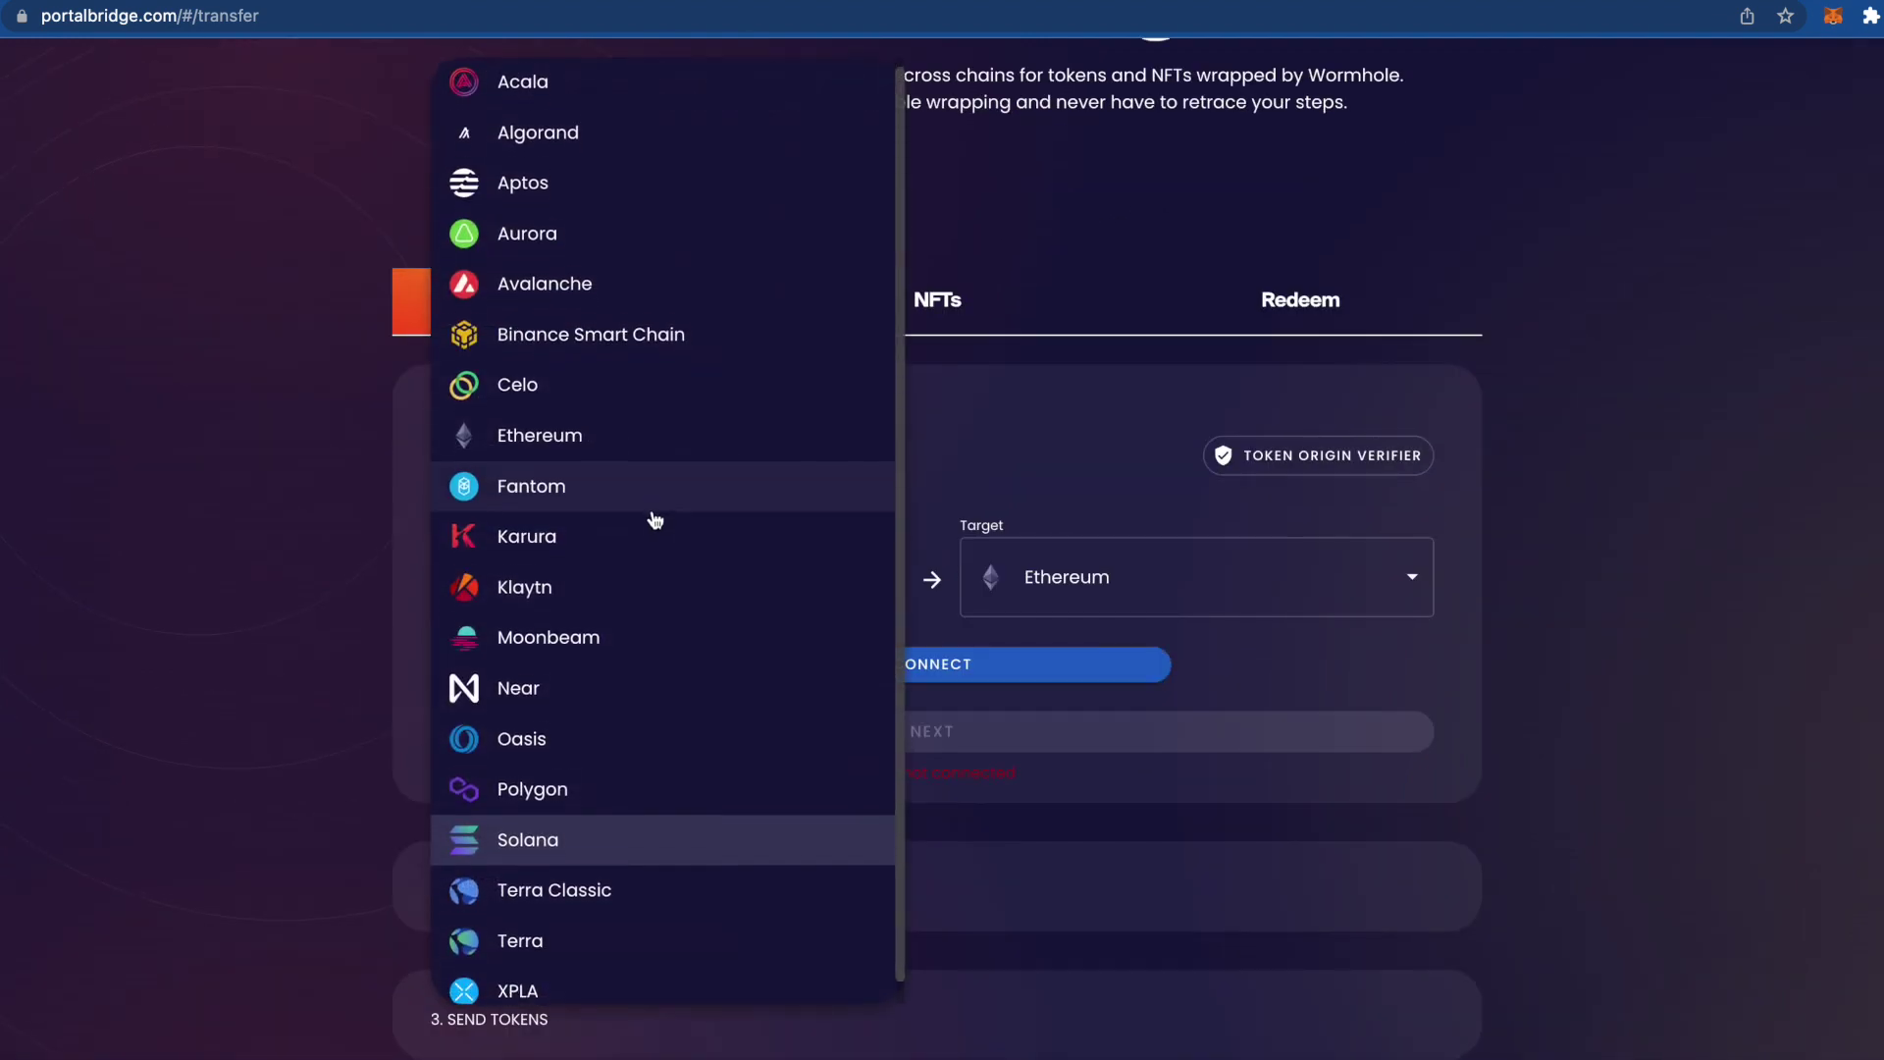
pyautogui.scroll(-1, 656, 520)
pyautogui.scroll(1, 652, 236)
pyautogui.scroll(-1, 694, 285)
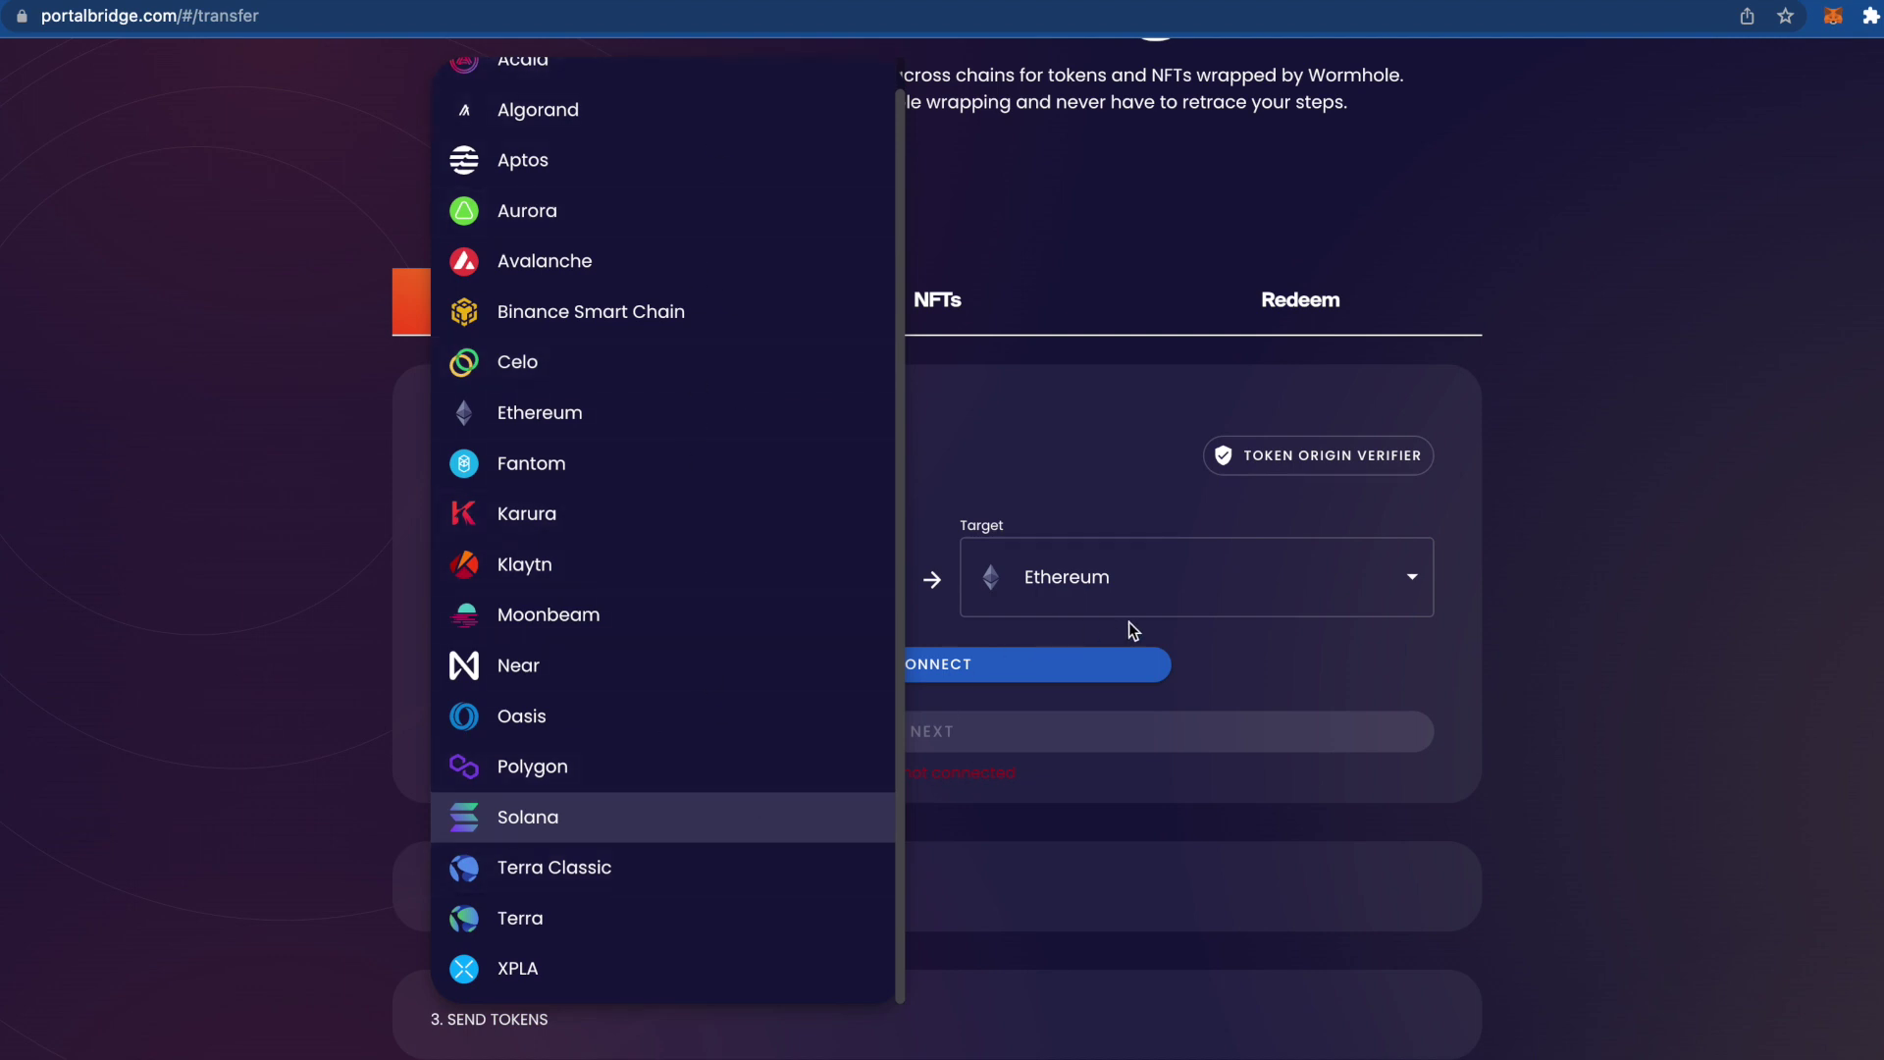
pyautogui.scroll(1, 590, 667)
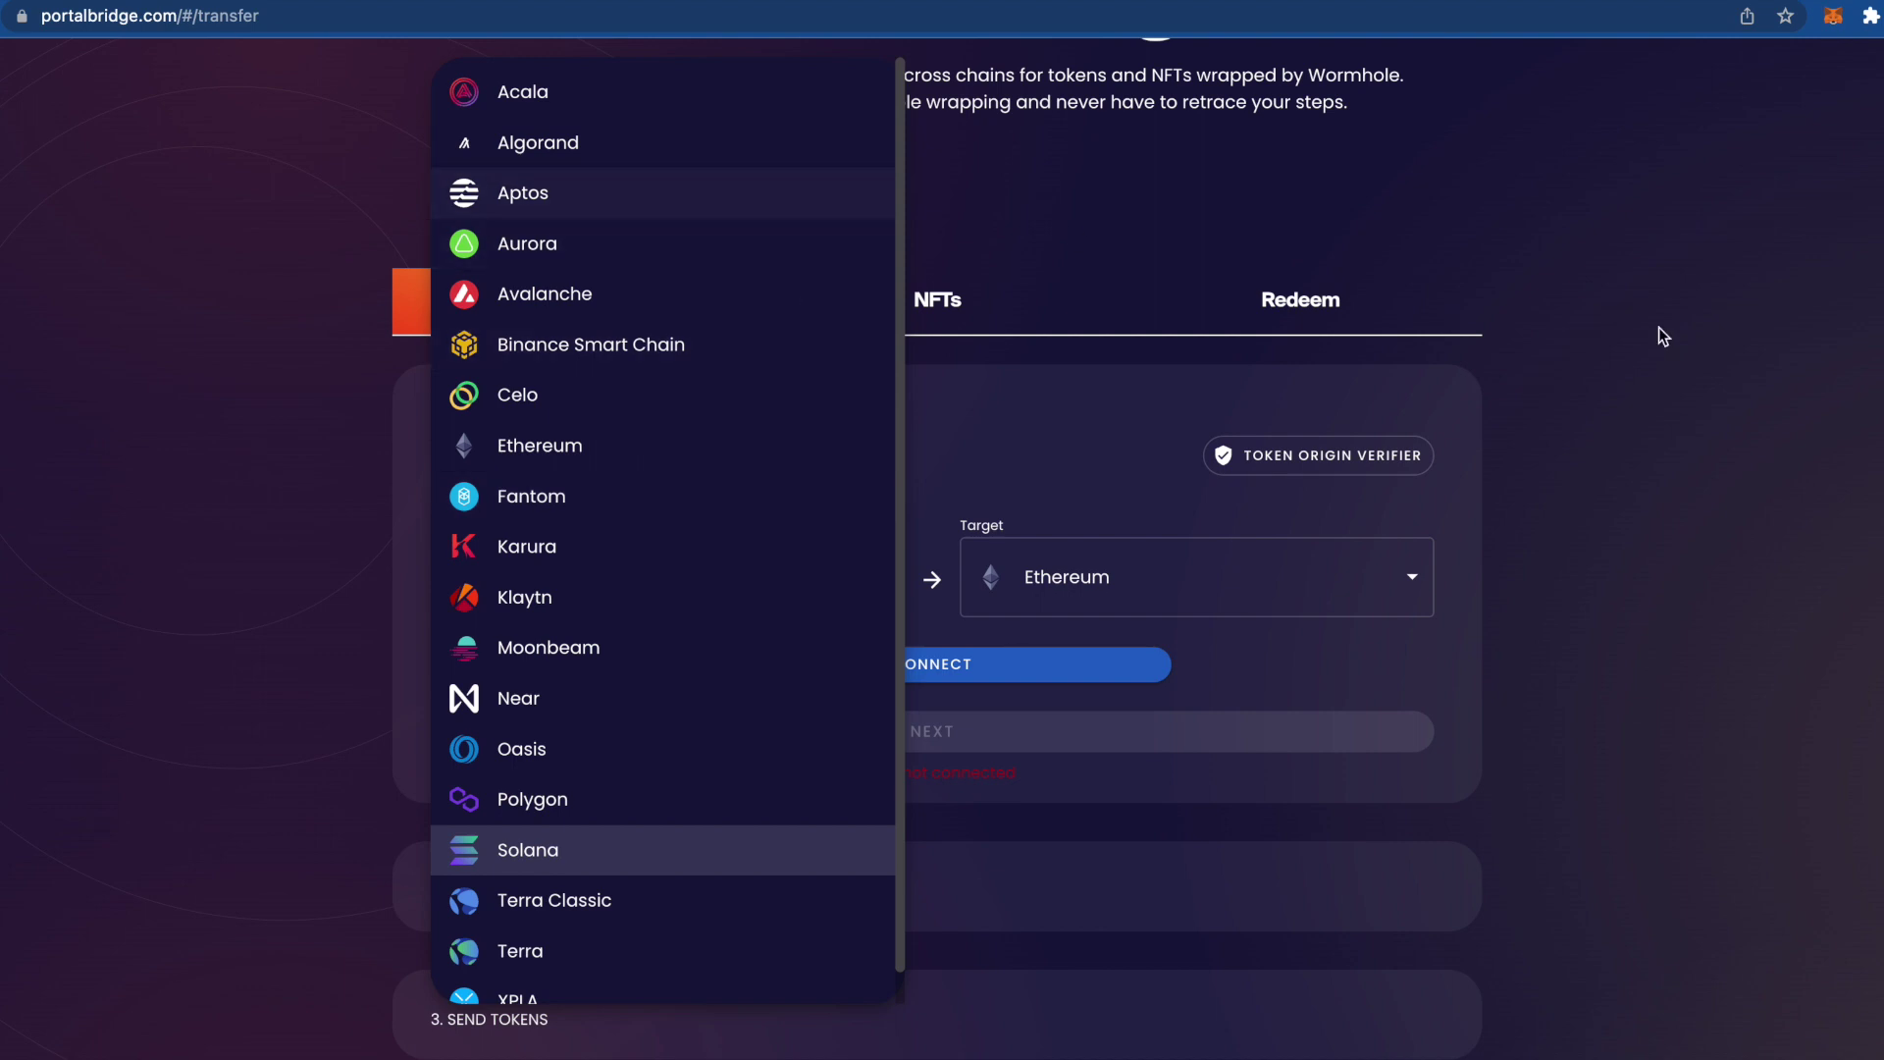
pyautogui.click(1738, 393)
# Step: Browse the target chain list and keep Ethereum as the target
pyautogui.click(1107, 579)
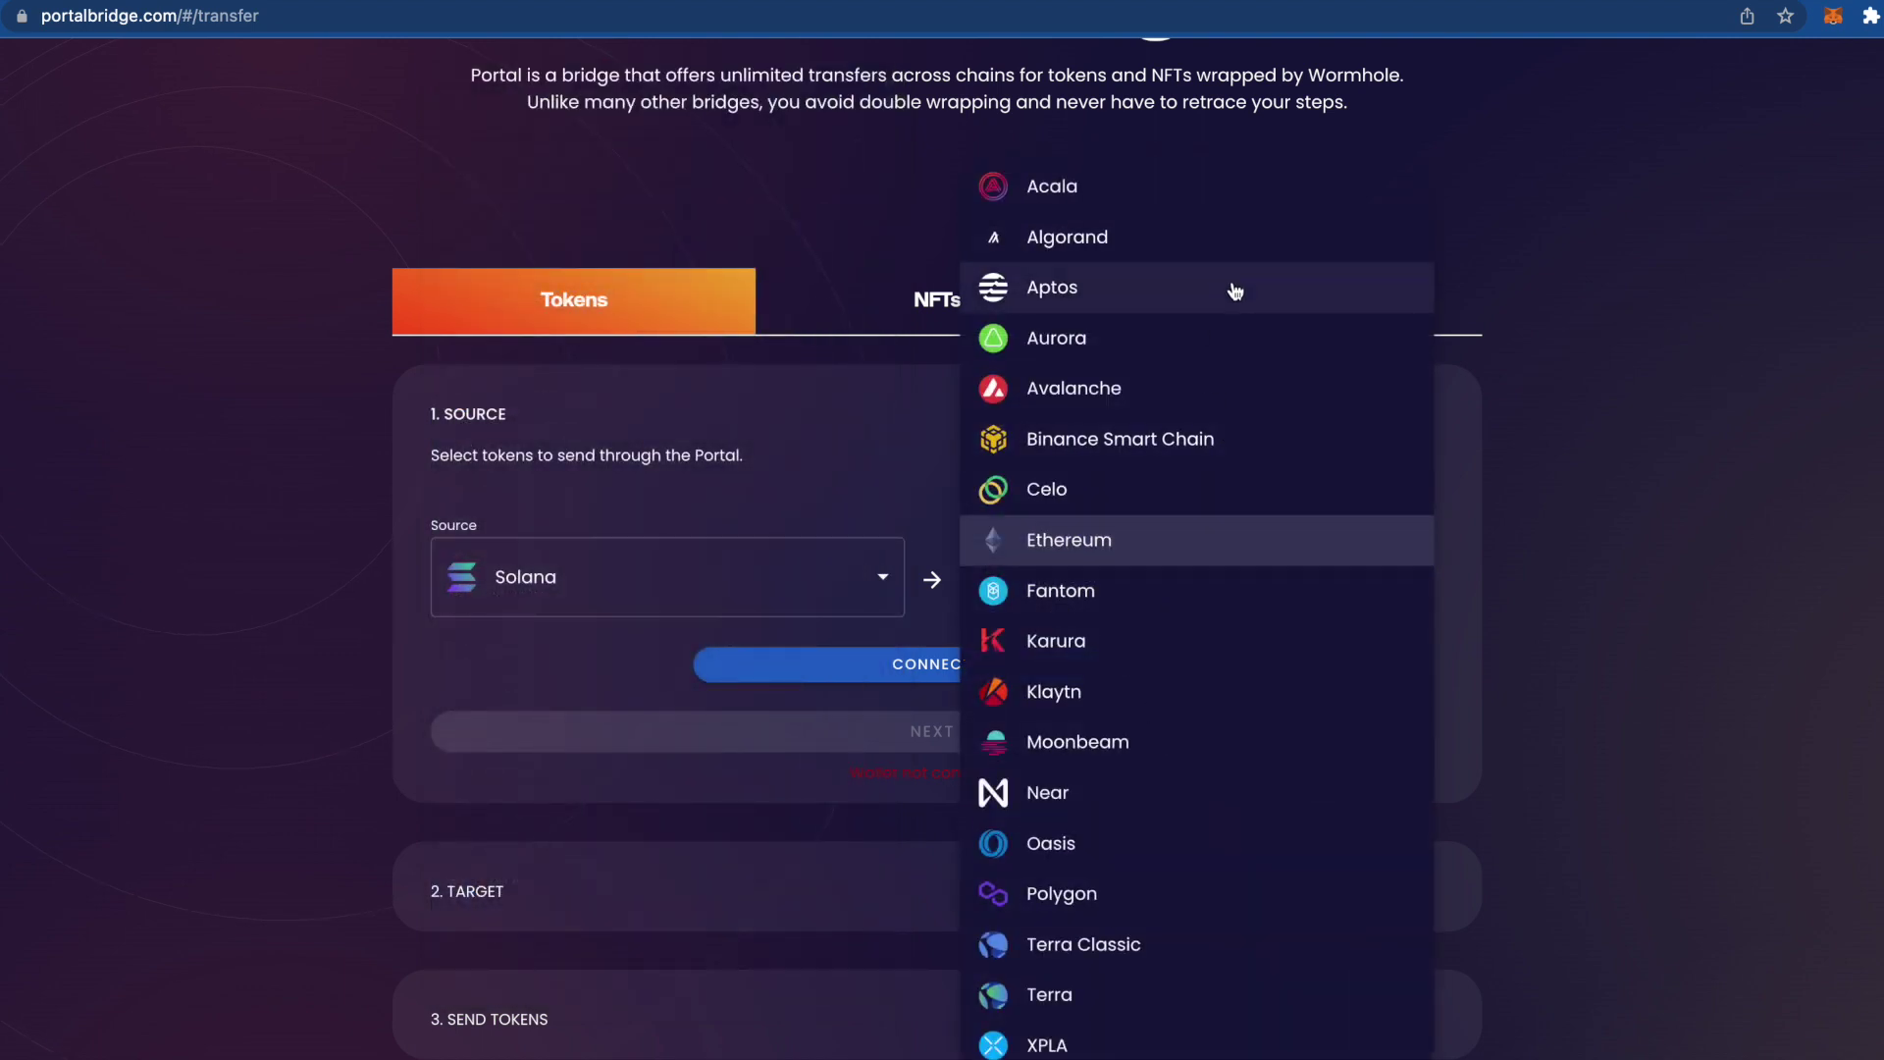
pyautogui.click(1565, 530)
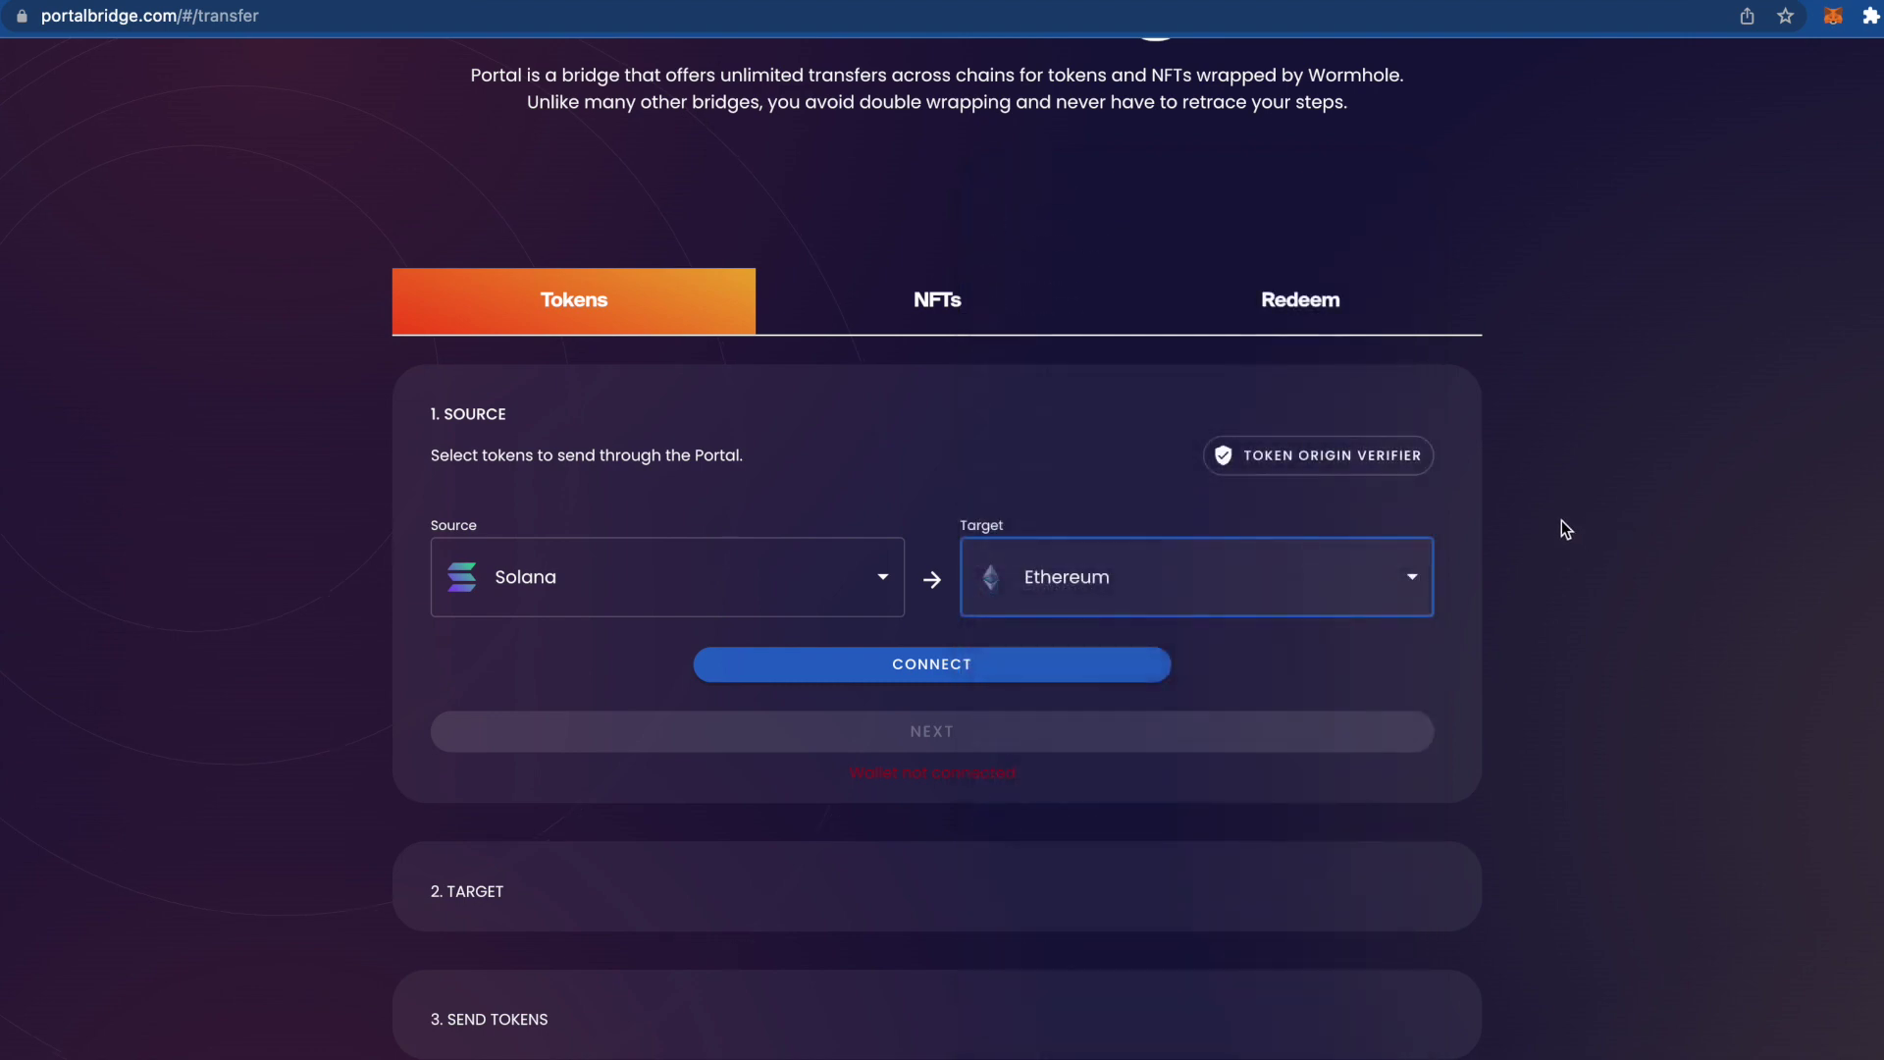
pyautogui.scroll(-5, 1233, 617)
pyautogui.scroll(7, 1214, 589)
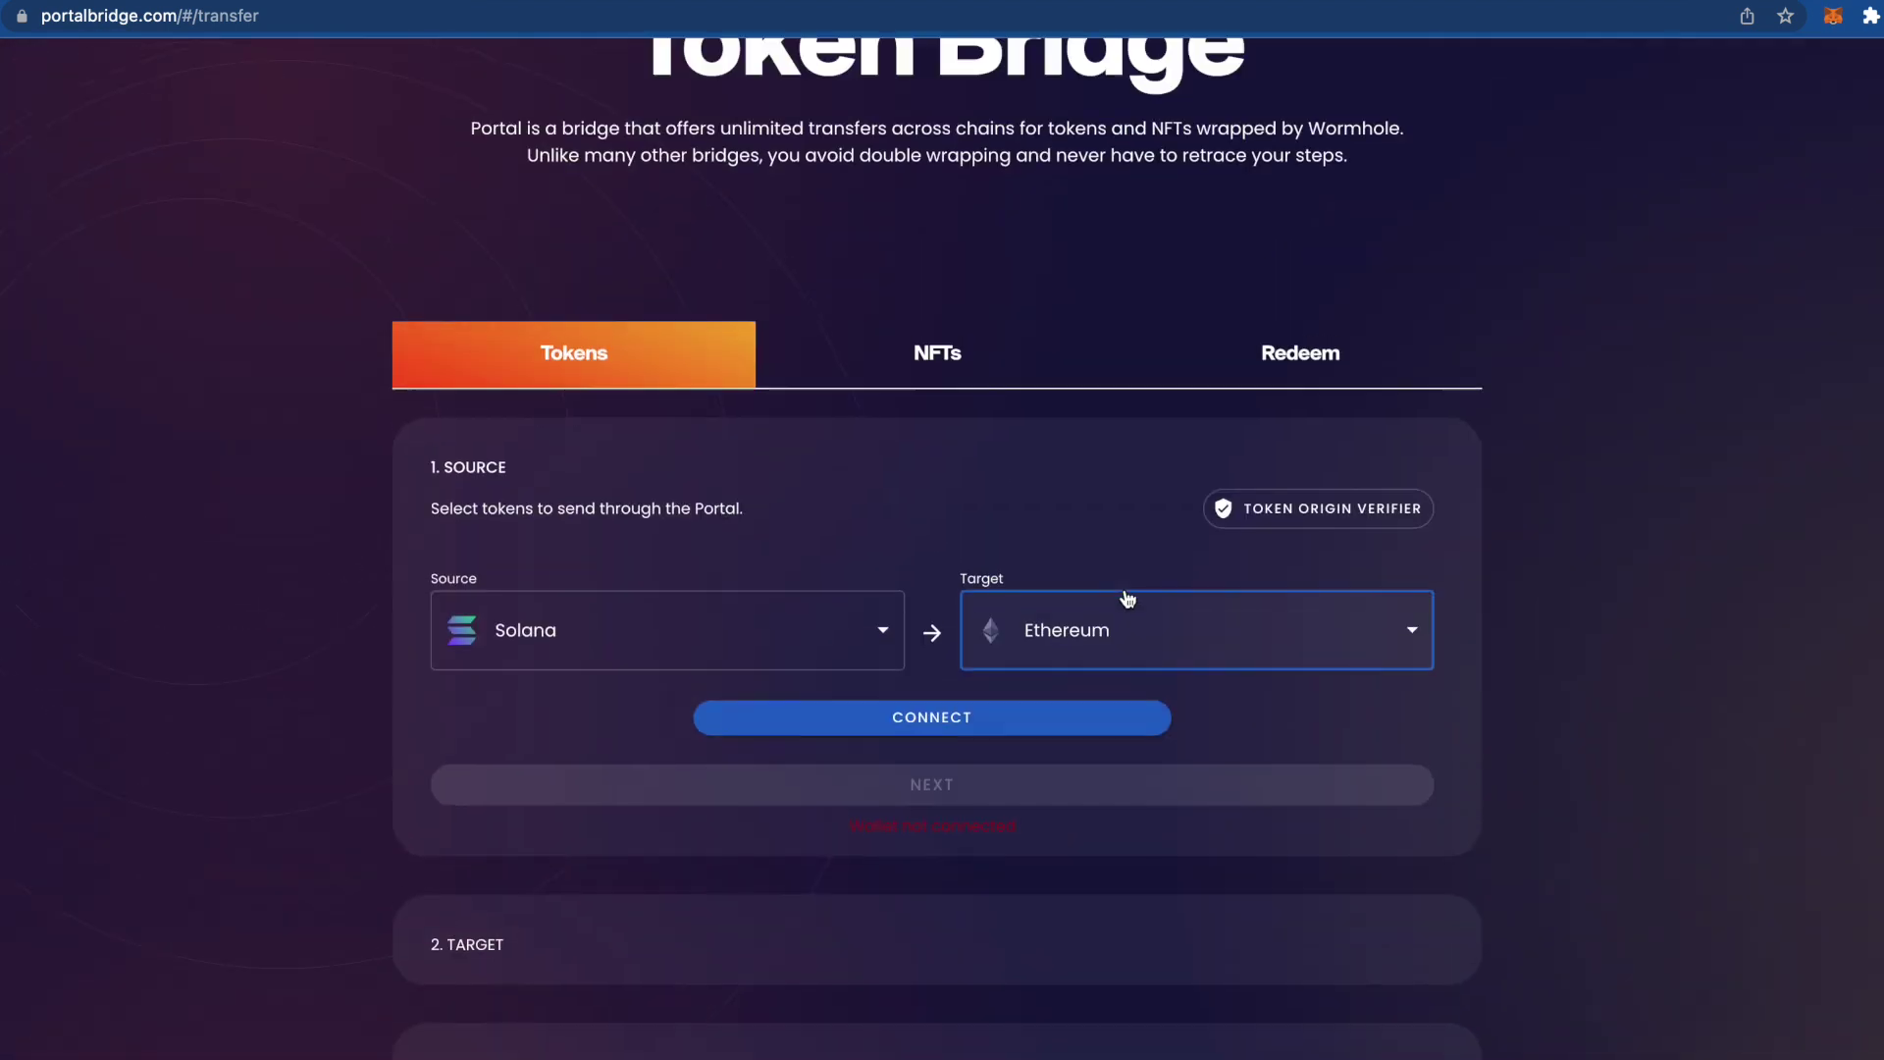